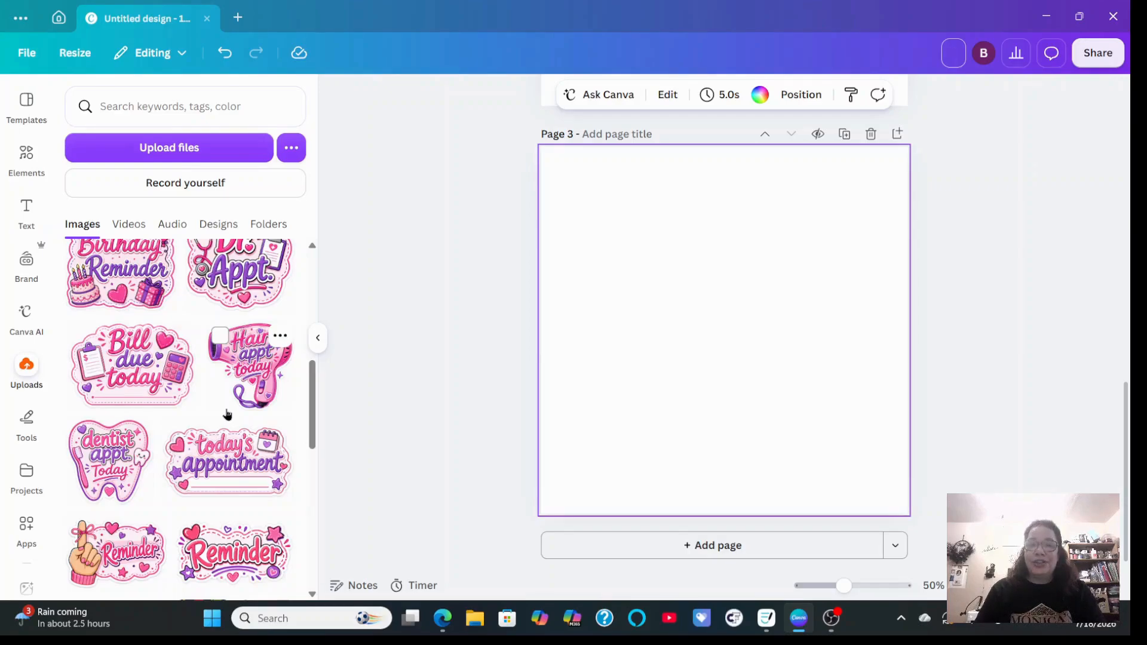
pyautogui.click(230, 457)
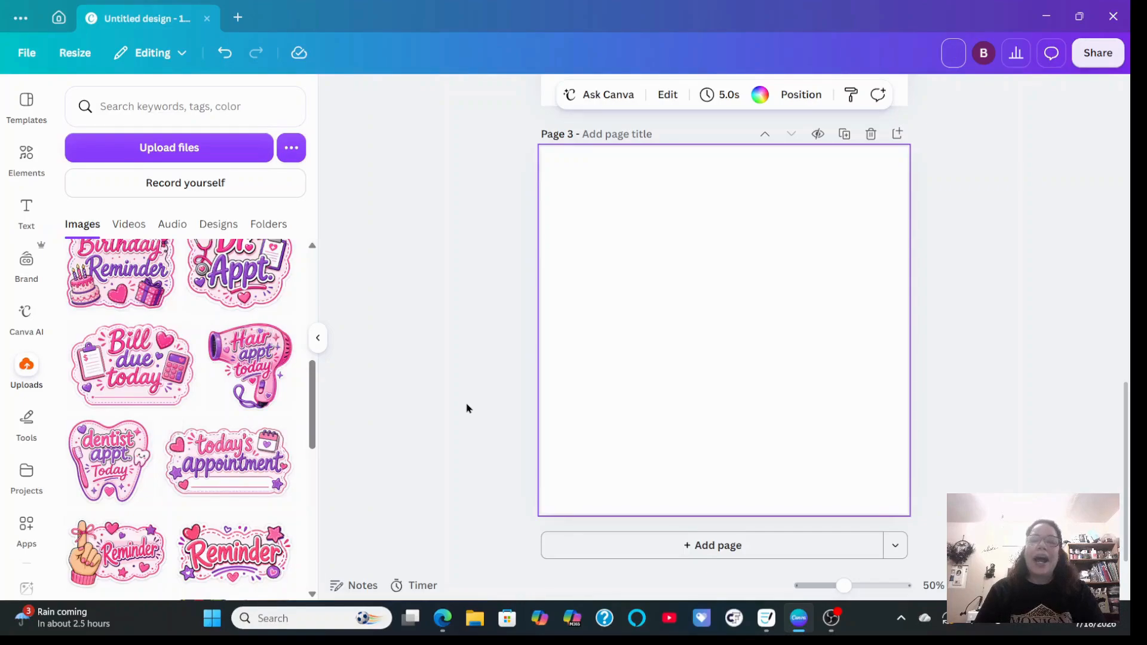
pyautogui.scroll(10, 467, 408)
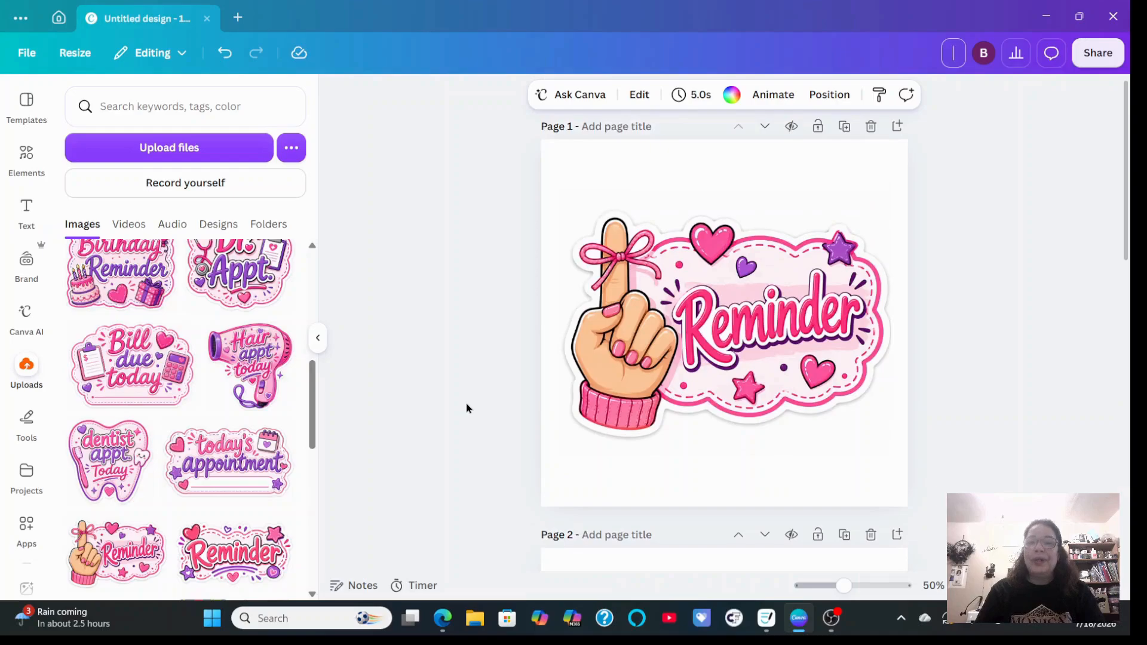
pyautogui.scroll(-3, 467, 408)
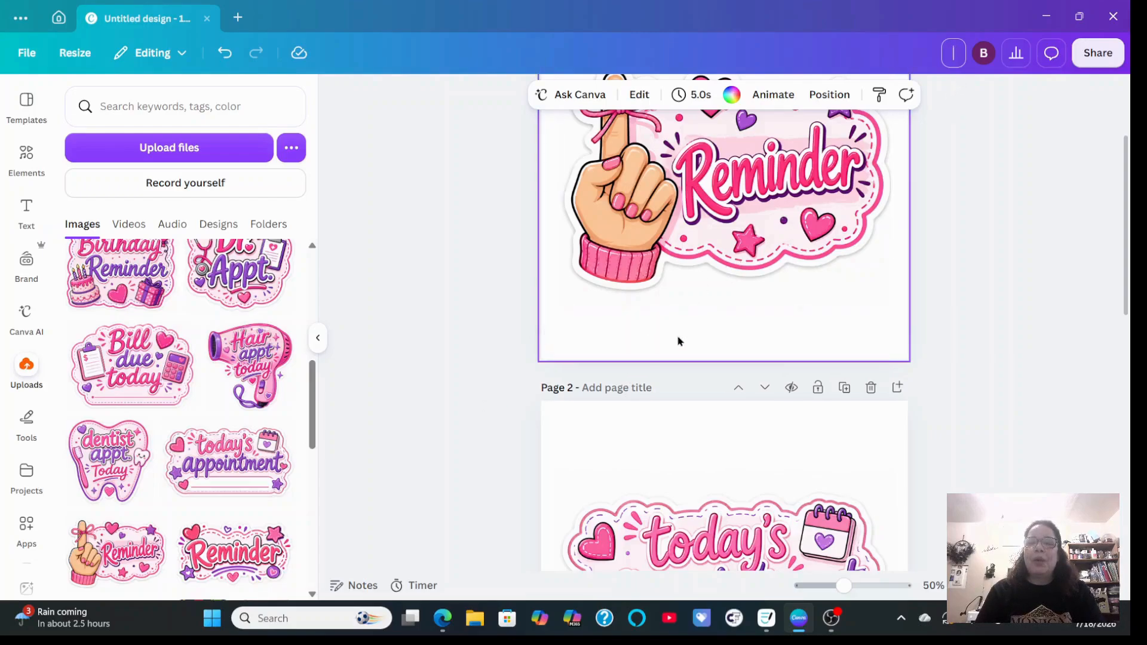
pyautogui.scroll(-5, 794, 342)
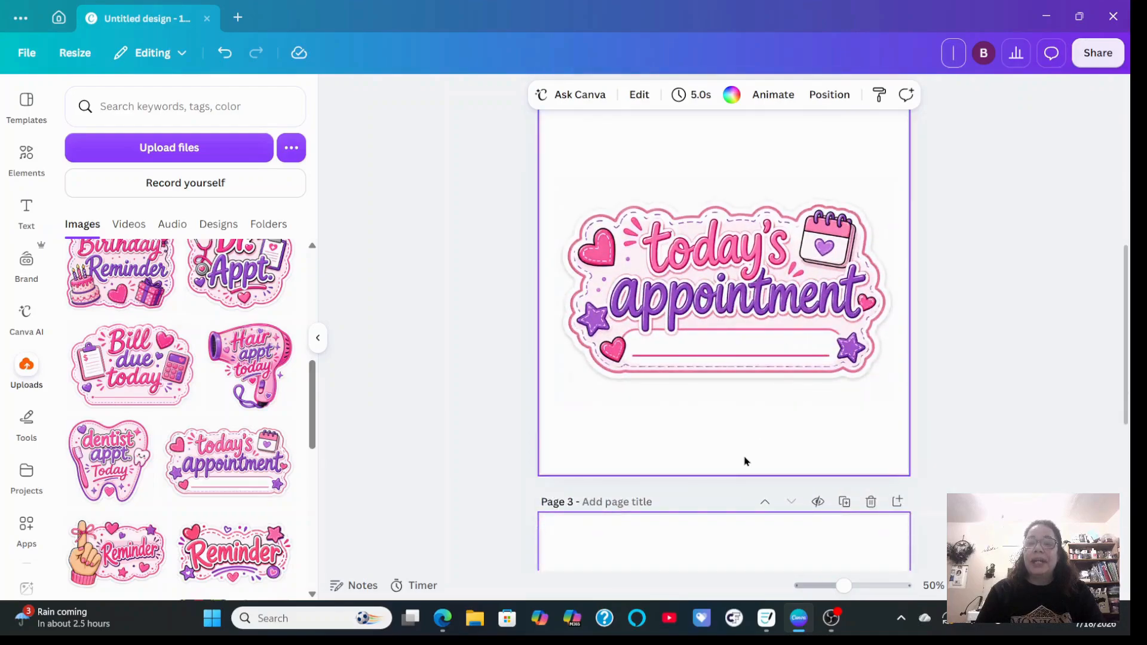
pyautogui.scroll(-5, 741, 457)
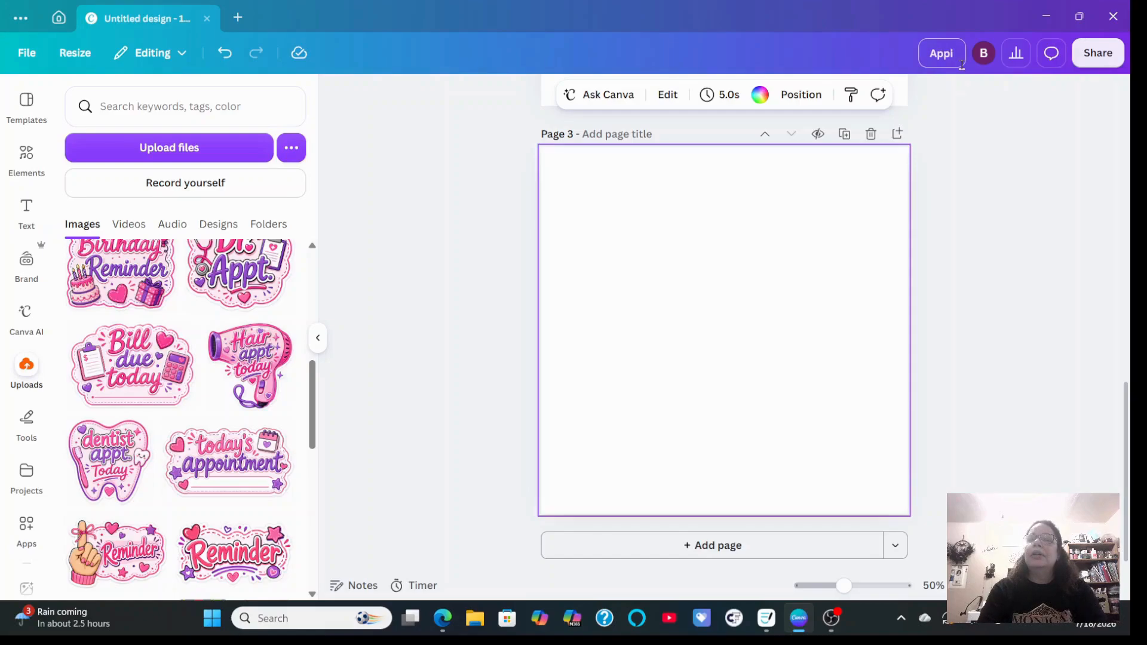
# Title the design "Appointment/Reminders Digital stickers"
pyautogui.write('men')
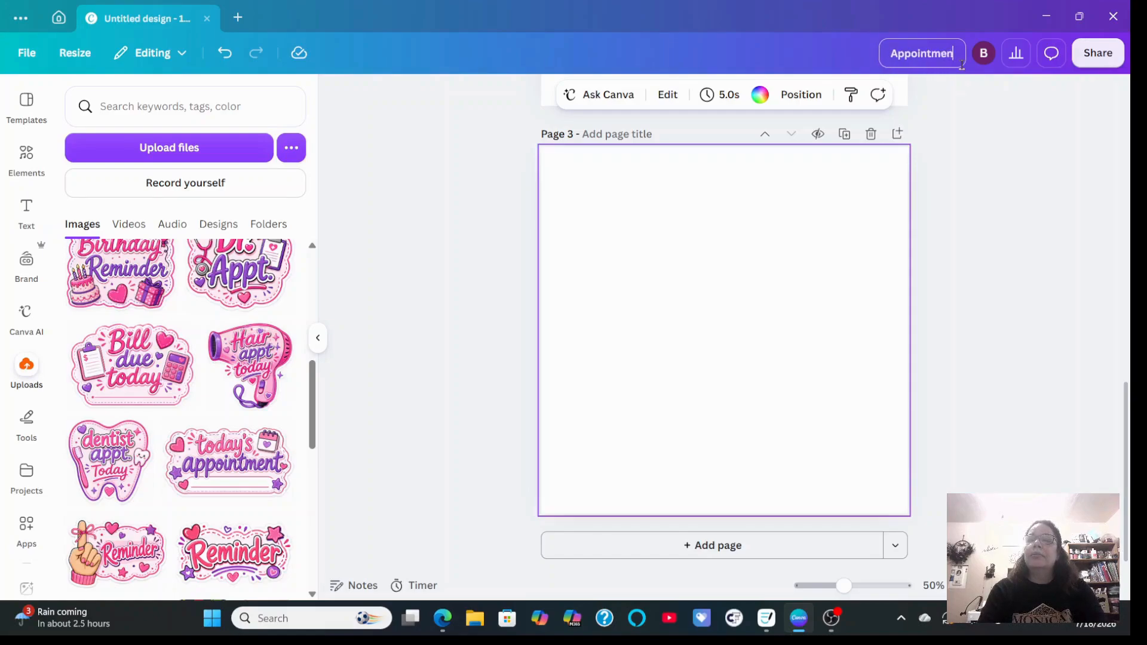
pyautogui.write('t/Reminders')
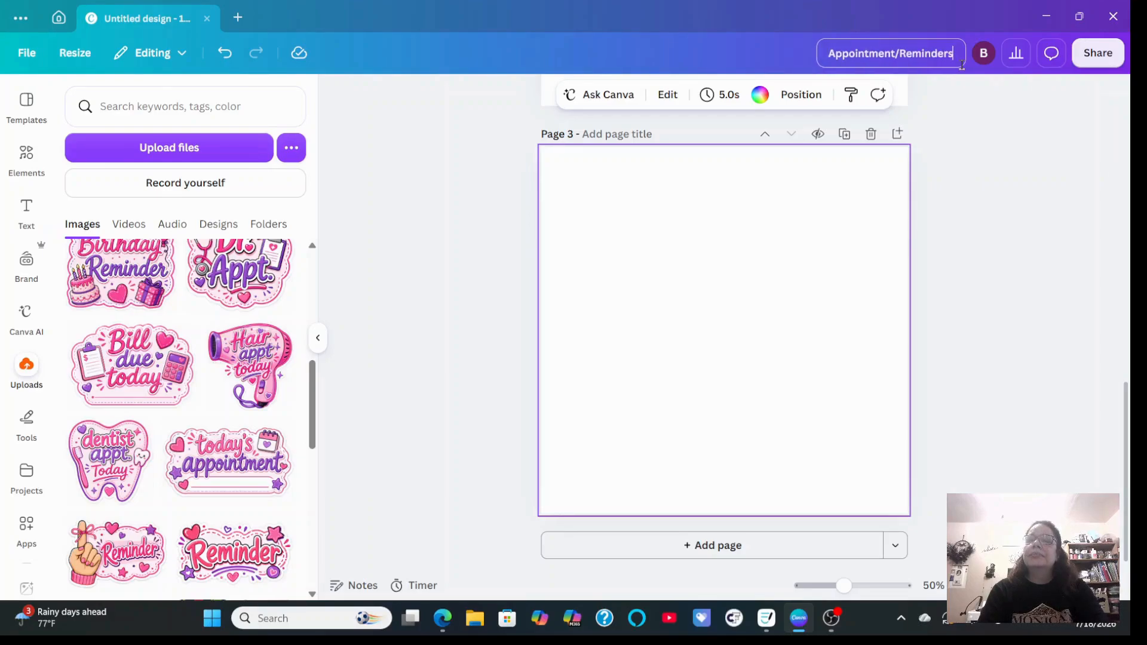
pyautogui.write(' s')
pyautogui.press('BackSpace')
pyautogui.write('Digital stickers')
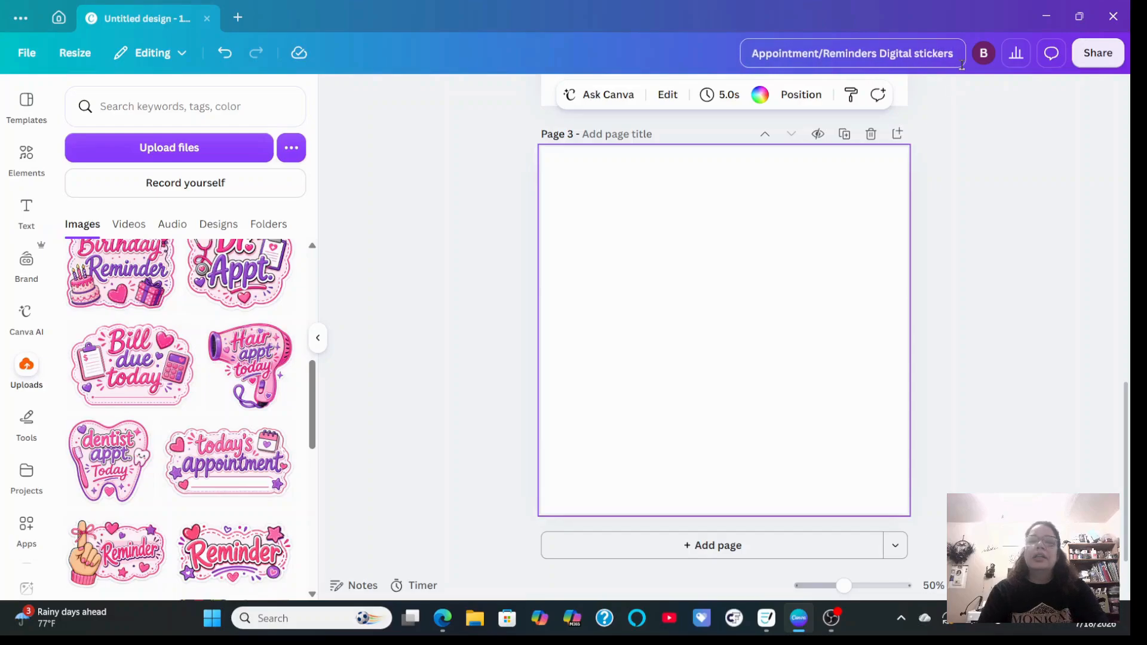
# Place the uploaded "dentist appt. Today" tooth sticker on blank page 3 and enlarge it, centred, to fill most of the page
pyautogui.scroll(6, 800, 322)
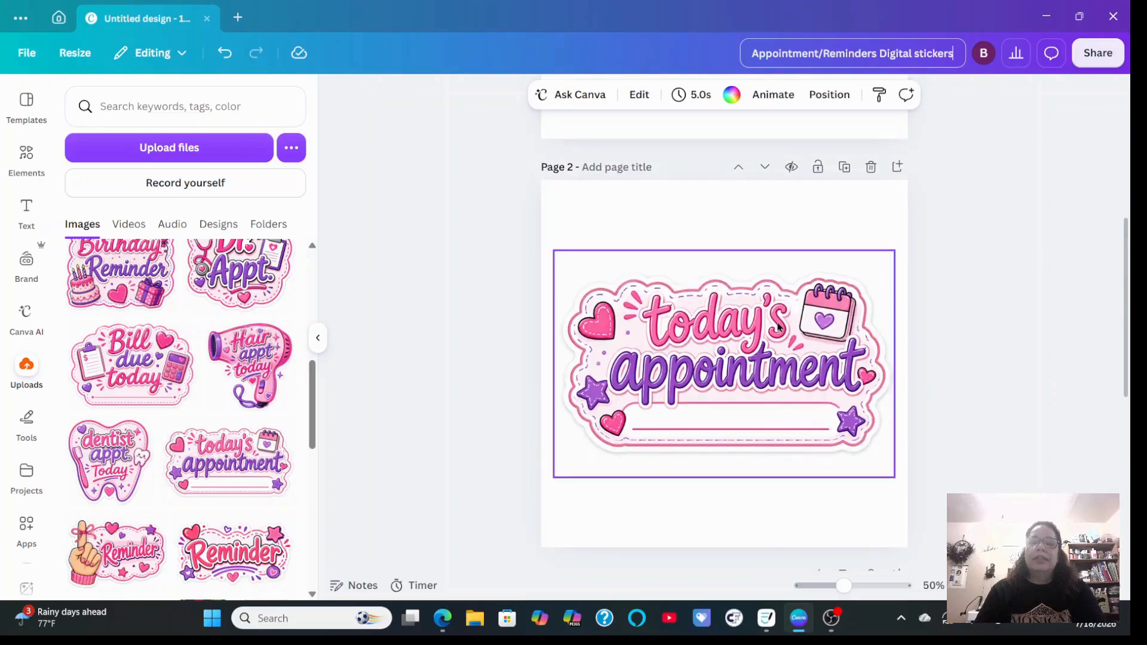
pyautogui.scroll(-1, 777, 326)
pyautogui.scroll(5, 778, 326)
pyautogui.scroll(-6, 779, 327)
pyautogui.scroll(-1, 777, 326)
pyautogui.scroll(-5, 778, 326)
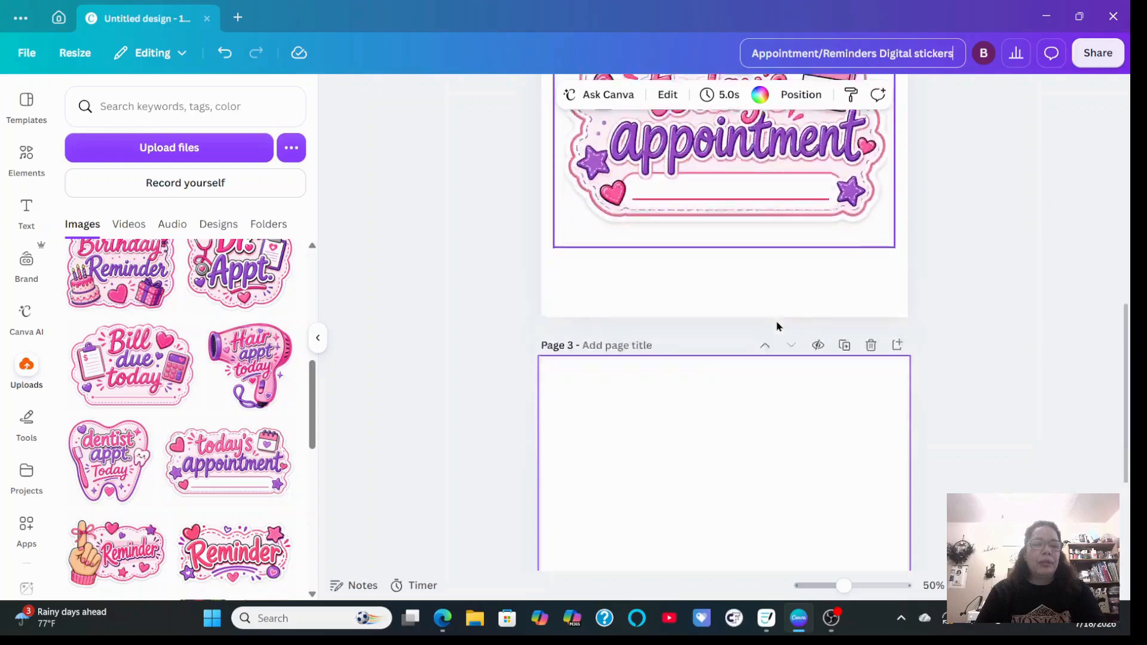
pyautogui.click(113, 478)
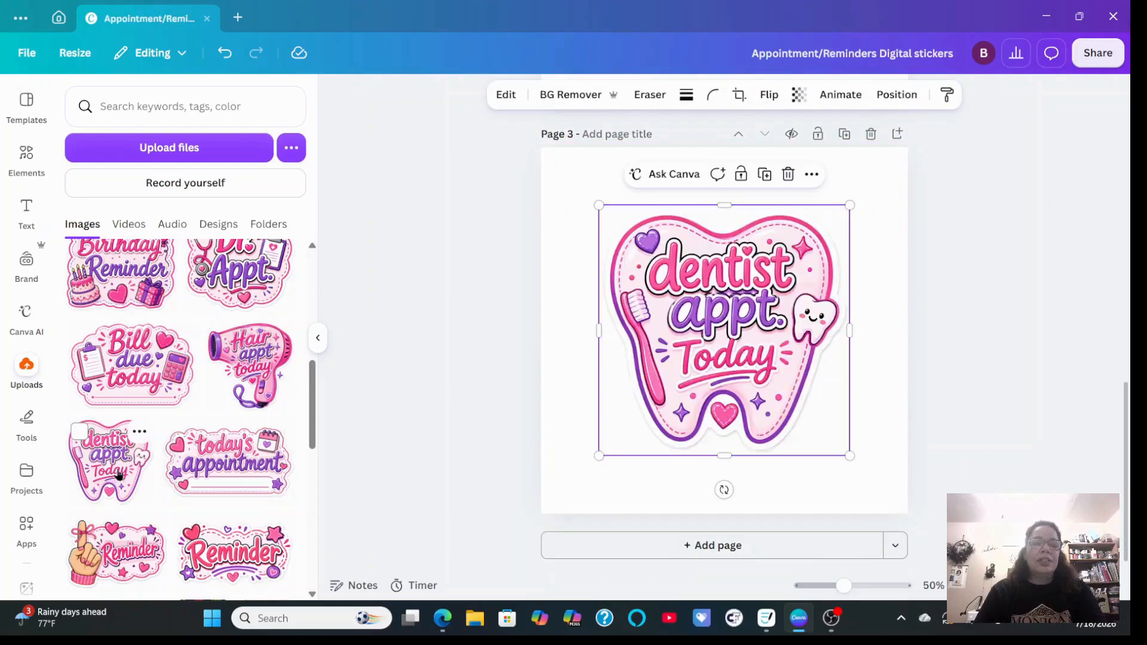
pyautogui.moveTo(694, 356); pyautogui.dragTo(675, 333)
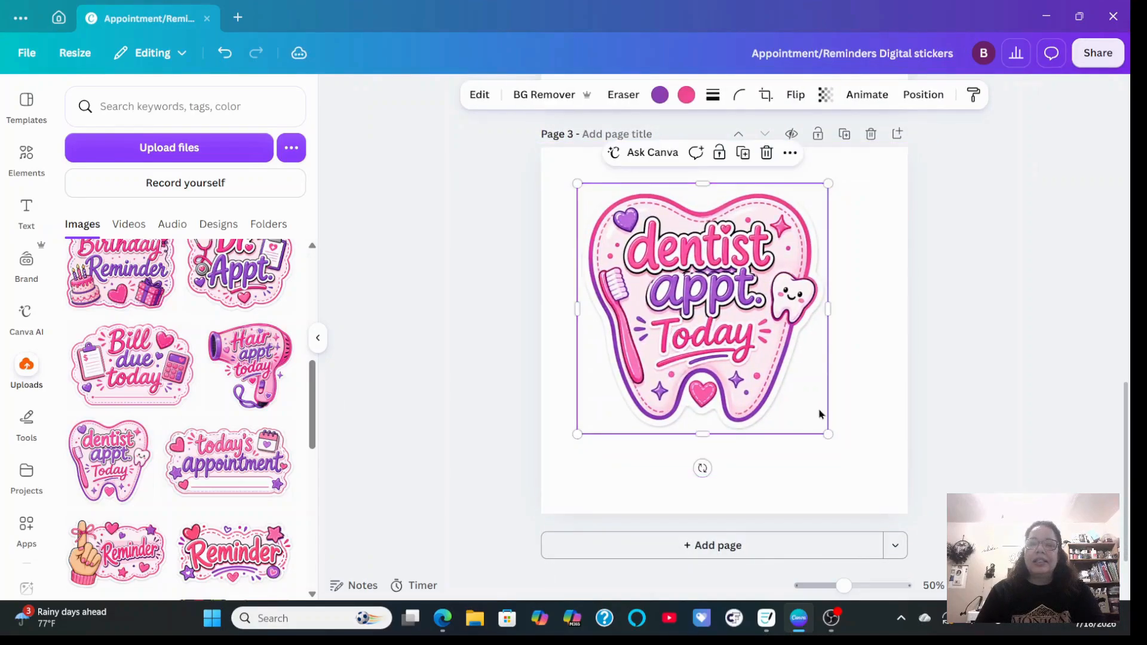
pyautogui.moveTo(828, 434); pyautogui.dragTo(871, 478)
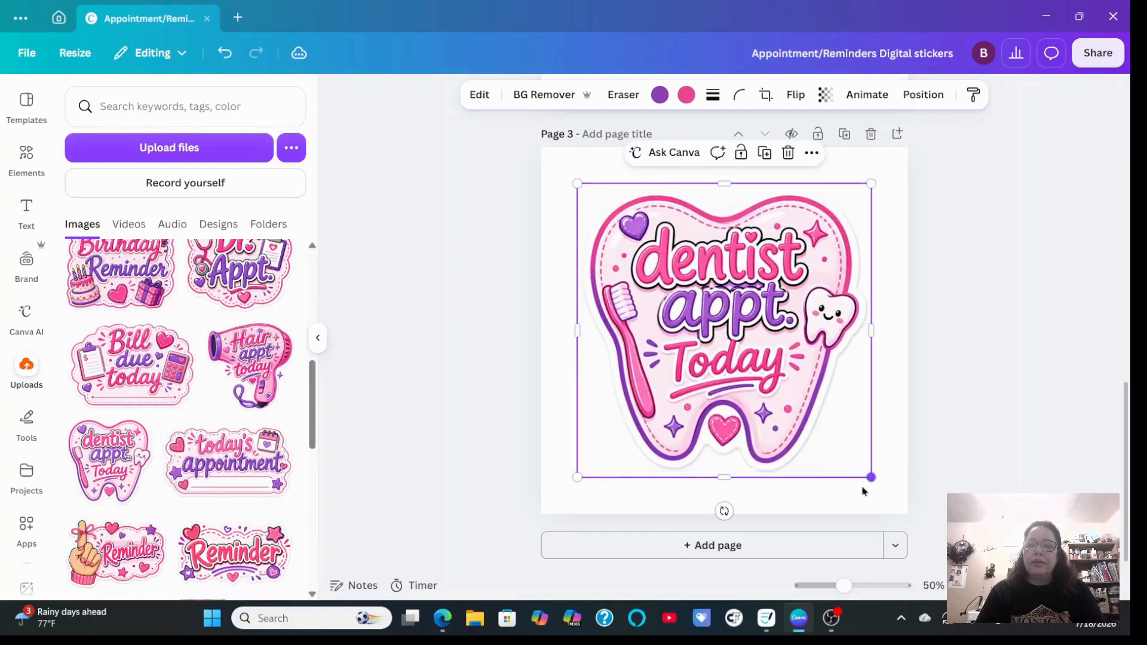
# Add page 4 with the uploaded "Hair appt today" hair dryer sticker, enlarged and centred to fill most of the page
pyautogui.click(775, 548)
pyautogui.click(251, 367)
pyautogui.moveTo(727, 352); pyautogui.dragTo(712, 334)
pyautogui.moveTo(839, 443); pyautogui.dragTo(879, 485)
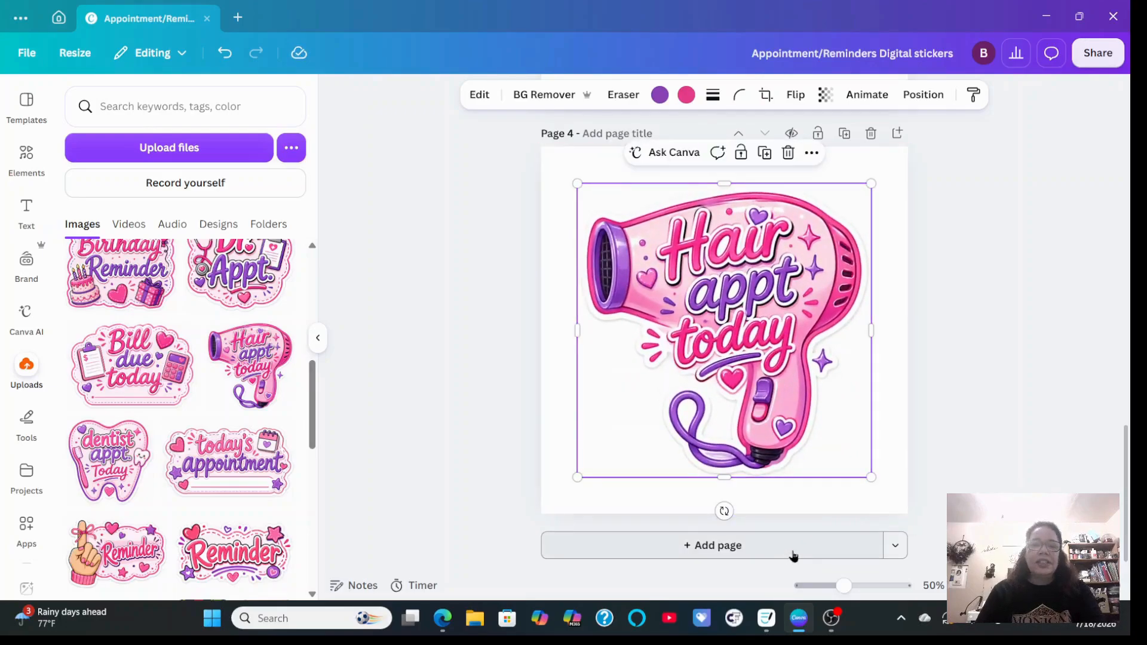
# Add page 5 with the uploaded "Bill due today" sticker, enlarge it to nearly the page width and centre it on the page
pyautogui.click(793, 555)
pyautogui.click(132, 364)
pyautogui.moveTo(756, 363); pyautogui.dragTo(739, 303)
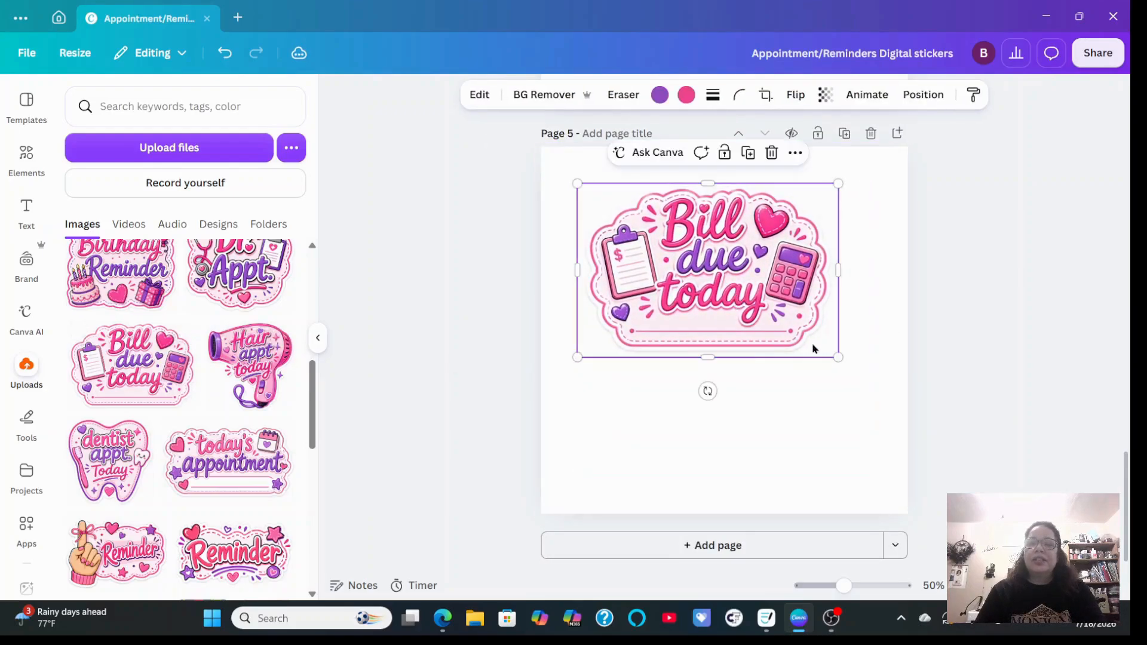
pyautogui.moveTo(833, 351); pyautogui.dragTo(867, 377)
pyautogui.moveTo(784, 323); pyautogui.dragTo(785, 369)
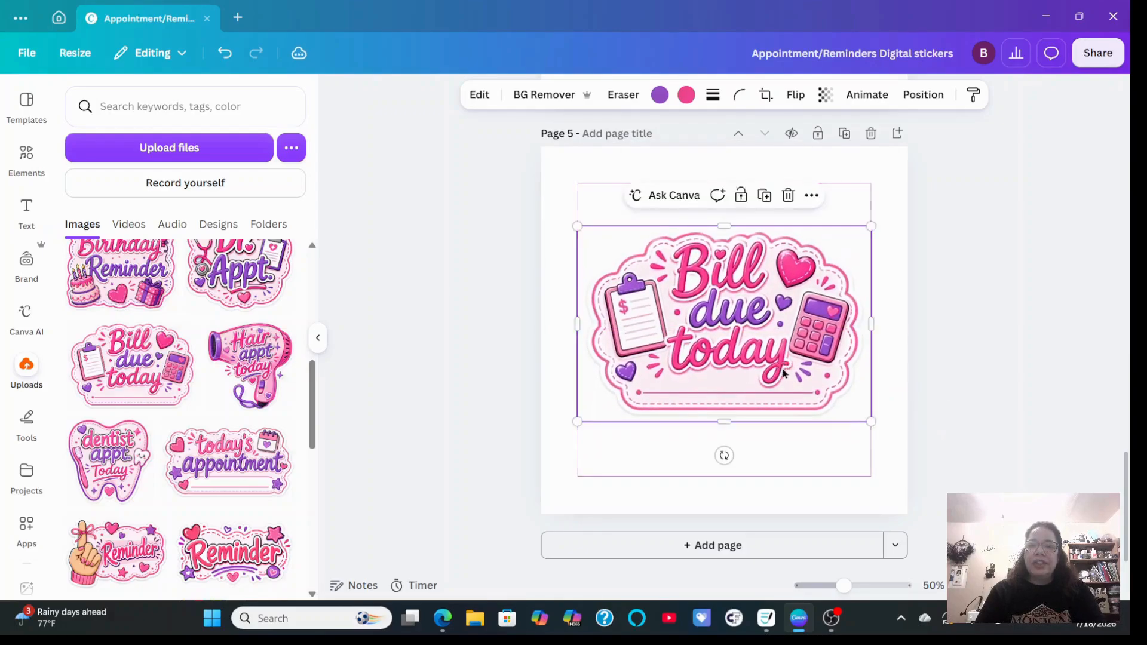
# Add page 6 with the uploaded "Dr. Appt." sticker, enlarged and centred to fill most of the page
pyautogui.click(789, 545)
pyautogui.scroll(2, 392, 370)
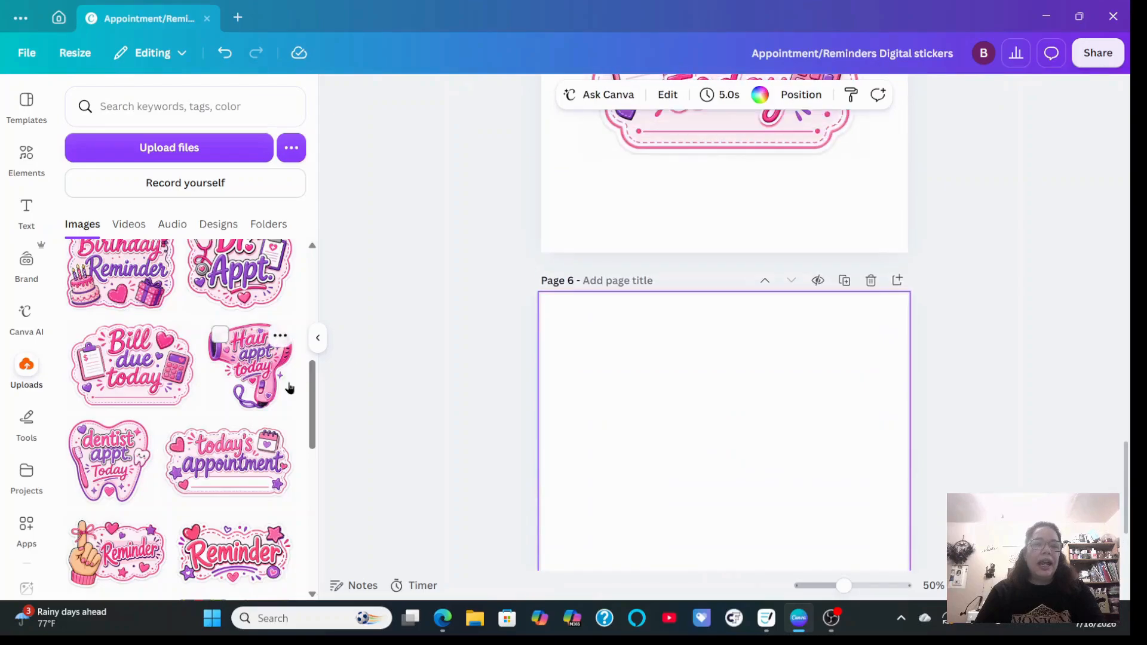
pyautogui.scroll(3, 289, 388)
pyautogui.click(242, 413)
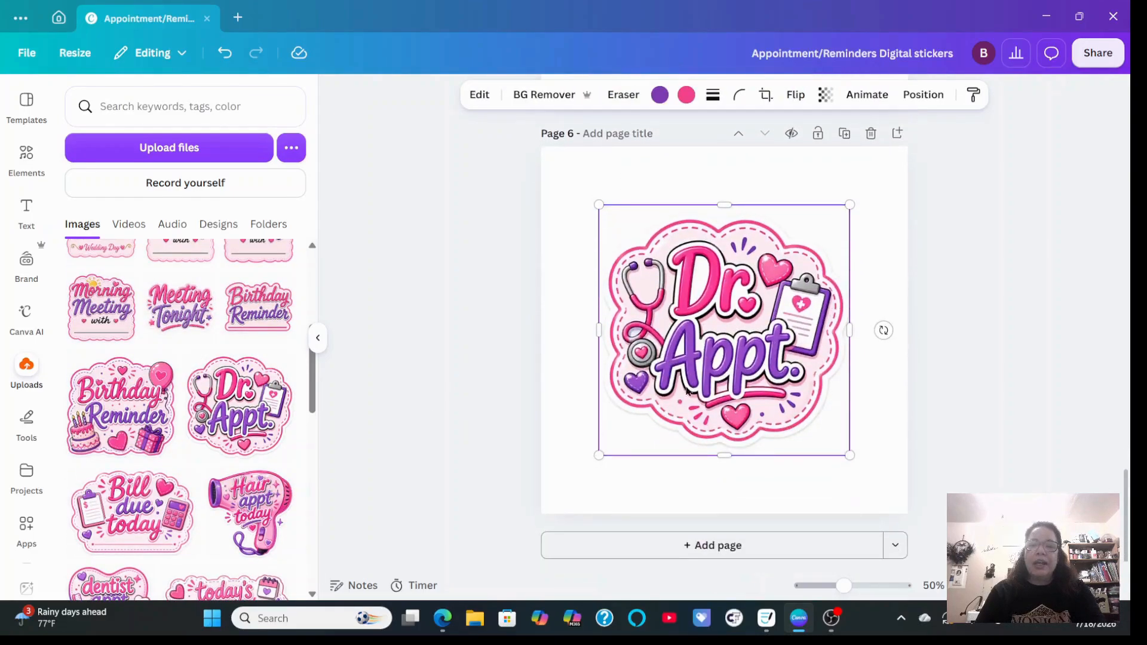
pyautogui.moveTo(675, 364); pyautogui.dragTo(666, 353)
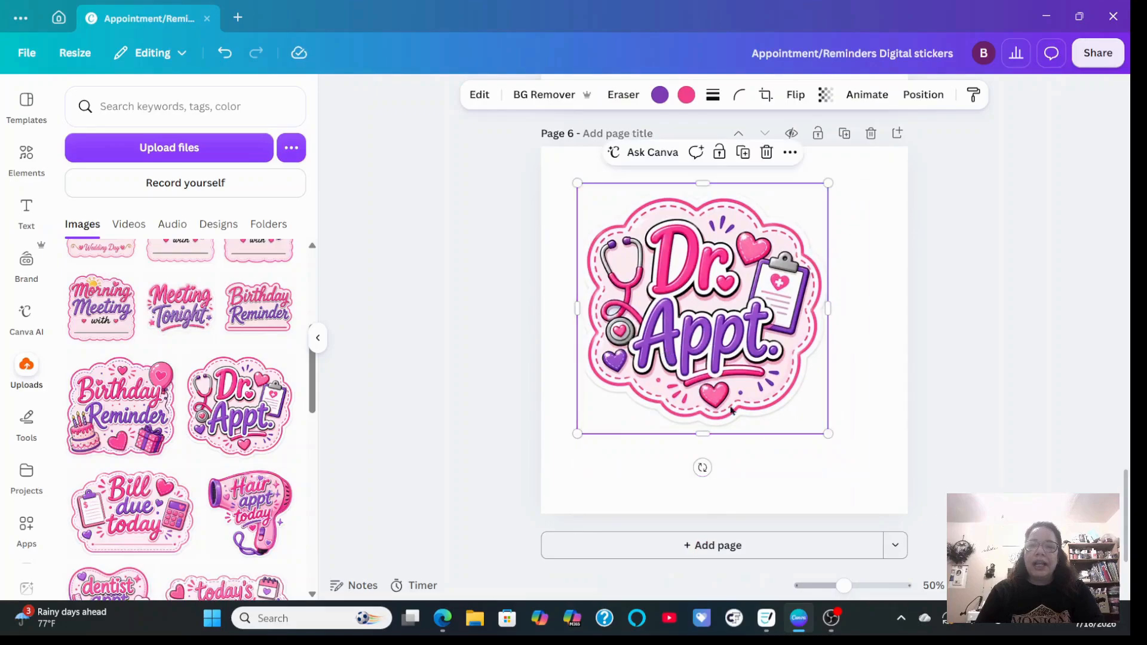
pyautogui.moveTo(827, 433); pyautogui.dragTo(871, 477)
# Add page 7 with the "Birthday Reminder" sticker that has the cake and balloon, enlarged to fill most of the page
pyautogui.click(794, 544)
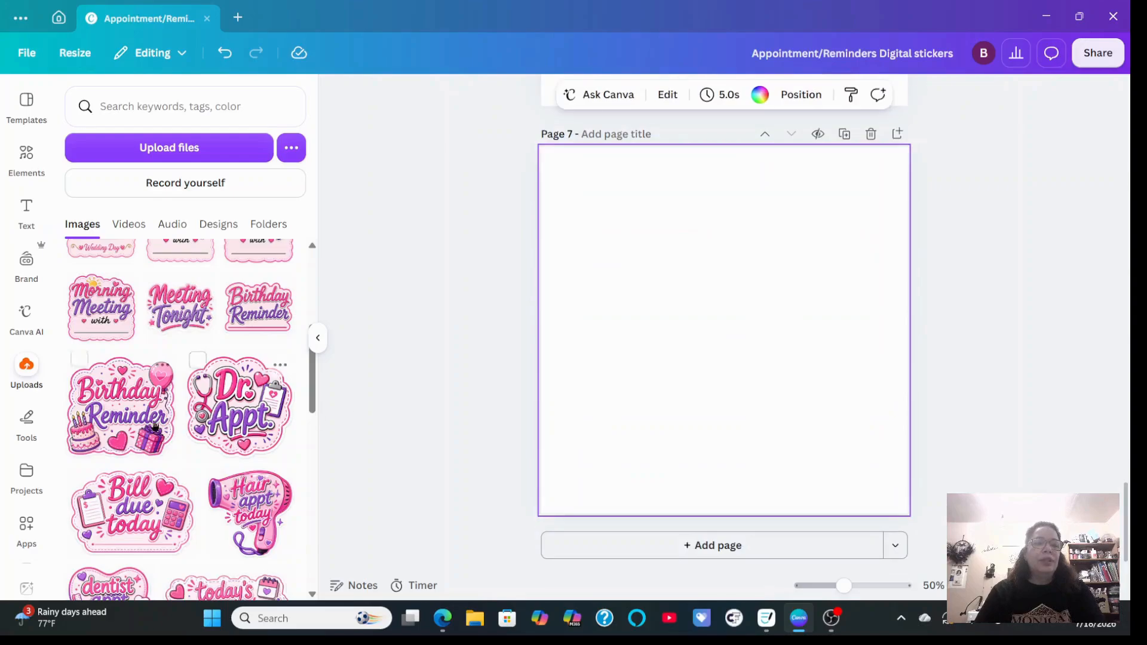
pyautogui.click(149, 411)
pyautogui.moveTo(714, 359); pyautogui.dragTo(693, 338)
pyautogui.moveTo(827, 433); pyautogui.dragTo(868, 475)
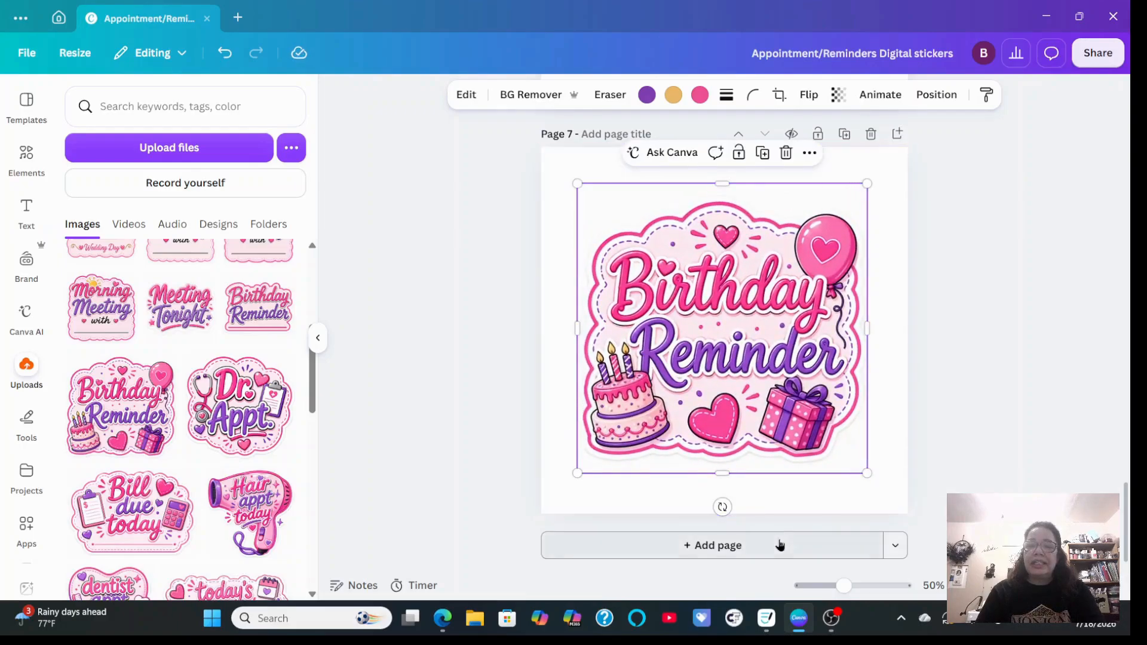
# Add page 8 with the plain "Birthday Reminder" sticker, enlarged and centred to fill most of the page
pyautogui.click(777, 542)
pyautogui.click(259, 307)
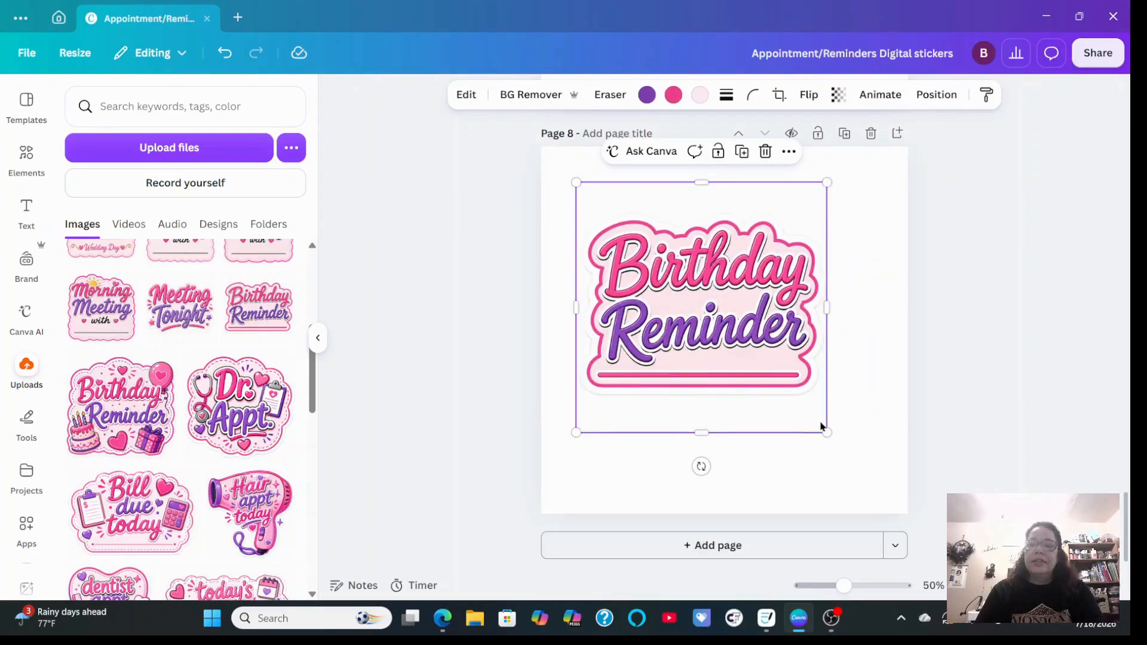
pyautogui.moveTo(826, 431); pyautogui.dragTo(871, 478)
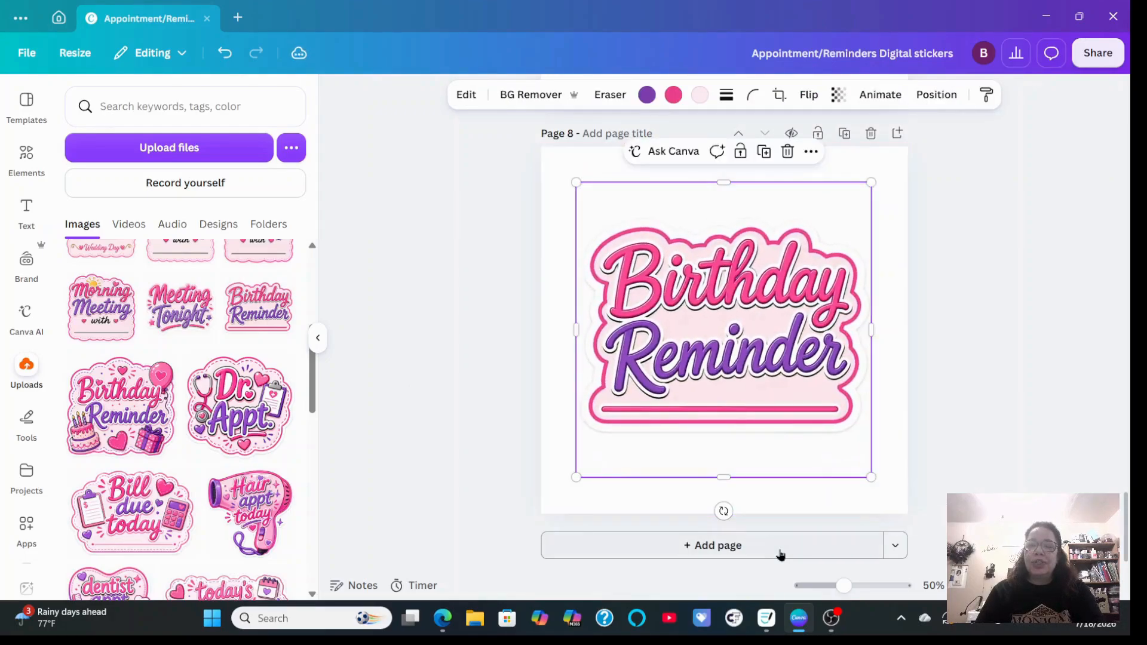
# Add page 9 with the uploaded "Meeting Tonight" sticker, enlarged and centred to fill most of the page
pyautogui.click(780, 554)
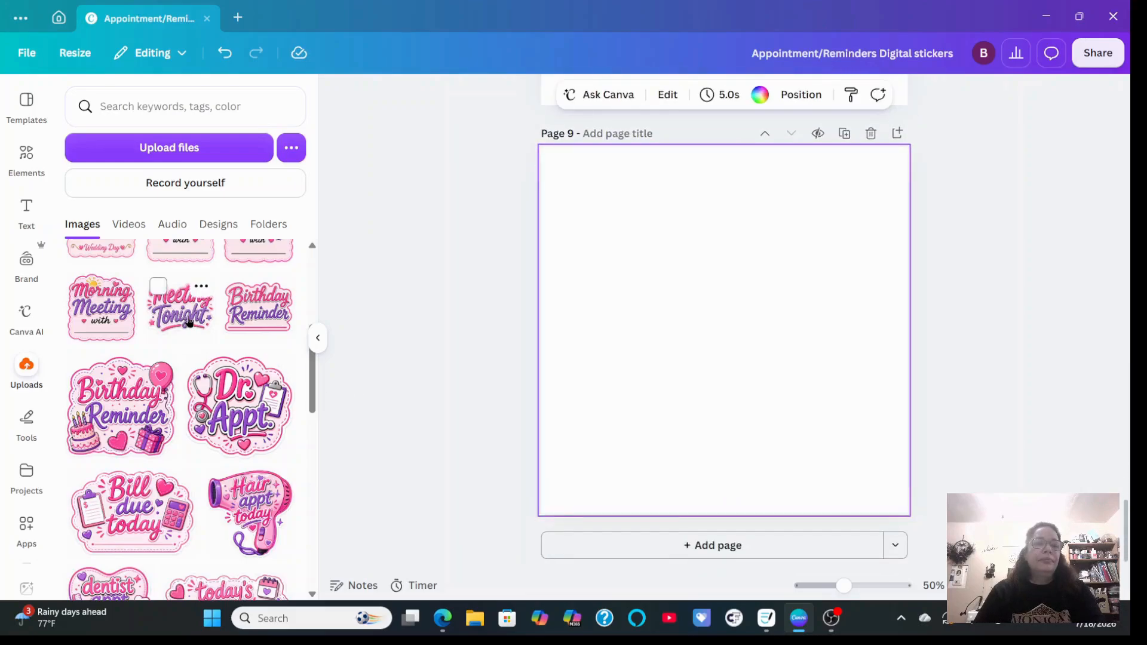
pyautogui.click(179, 308)
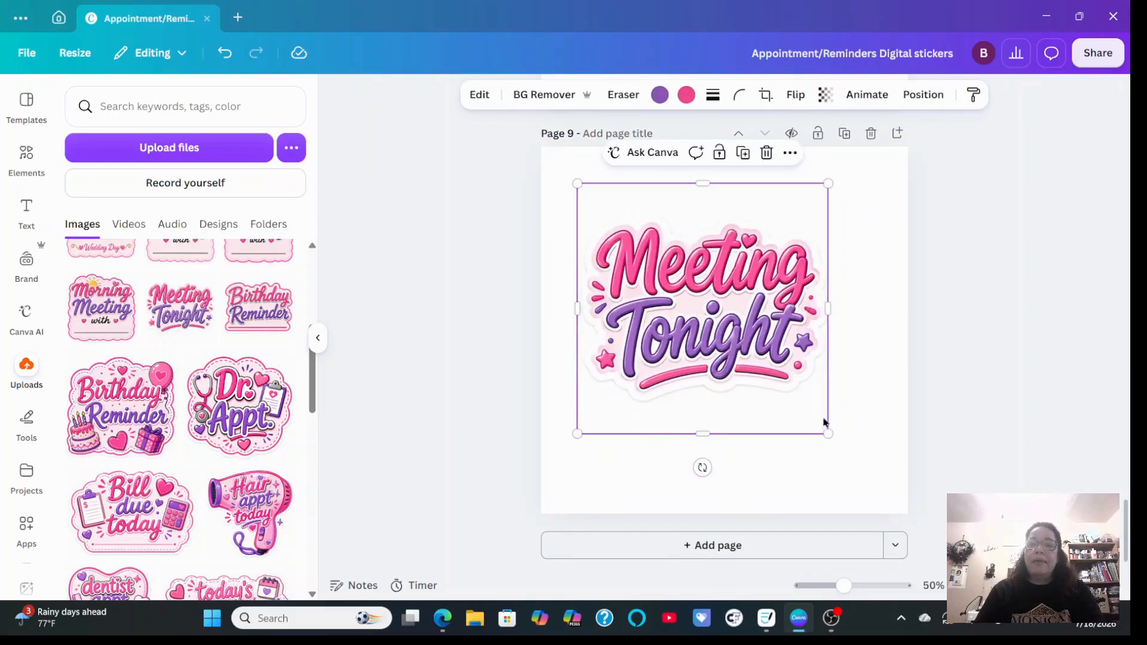
pyautogui.moveTo(829, 434); pyautogui.dragTo(871, 477)
# Add page 10 with the uploaded "Morning Meeting with" sticker and enlarge it to fill most of the page
pyautogui.click(784, 547)
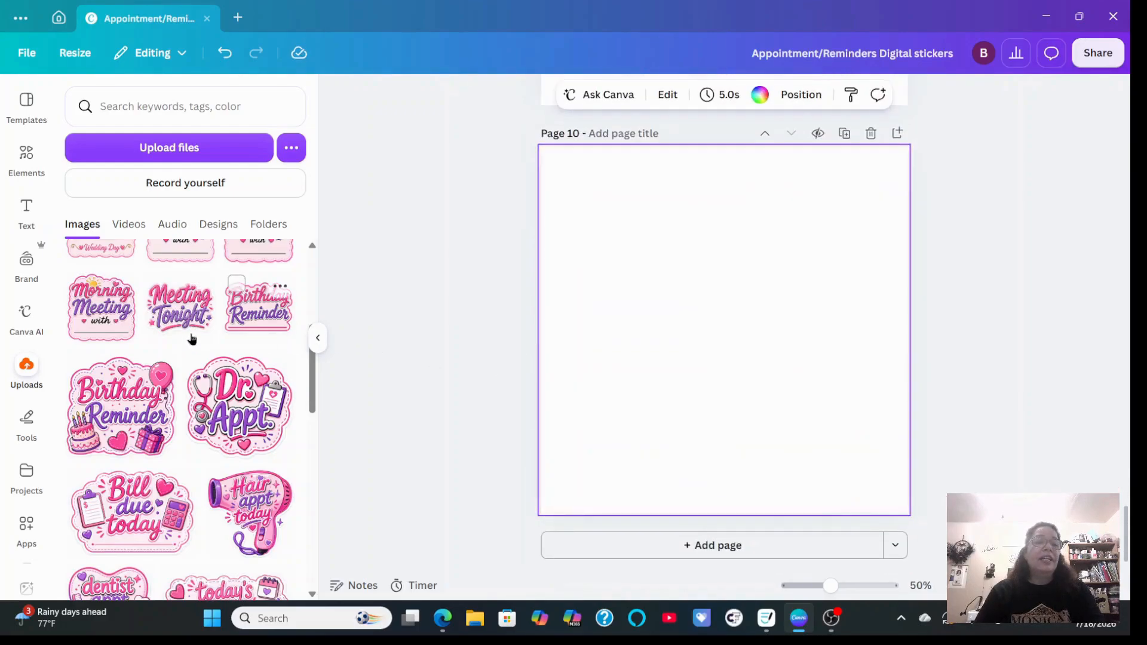
pyautogui.click(102, 317)
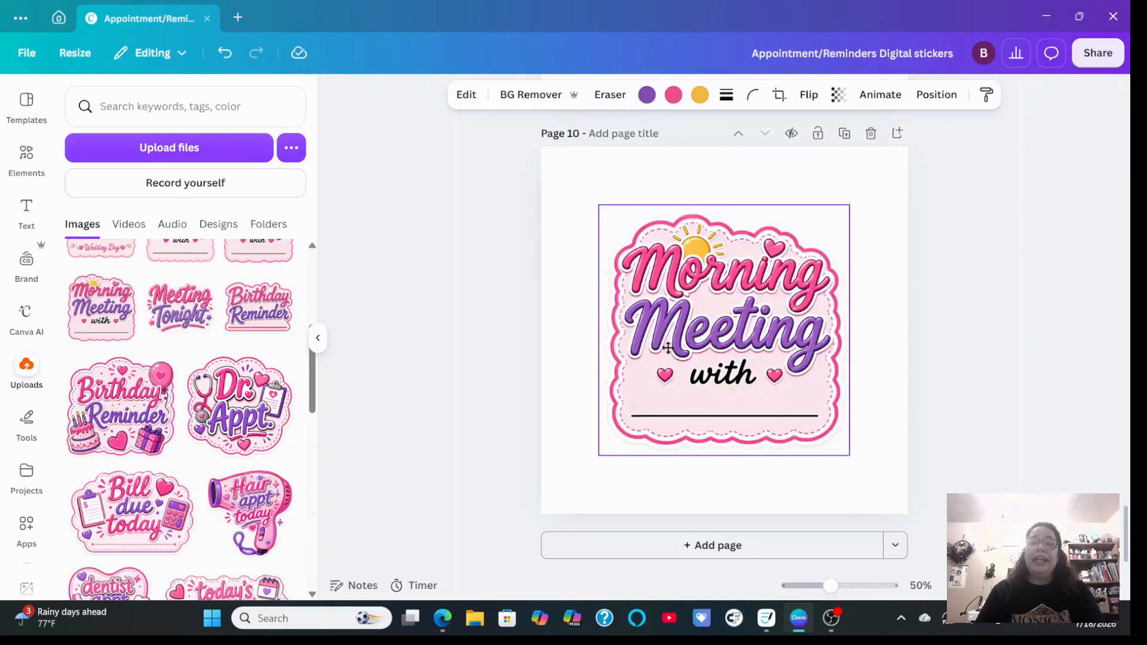
pyautogui.moveTo(828, 436); pyautogui.dragTo(850, 478)
# Add page 11 with the uploaded "Evening Meeting with" sticker, enlarged to fill most of the page
pyautogui.click(783, 553)
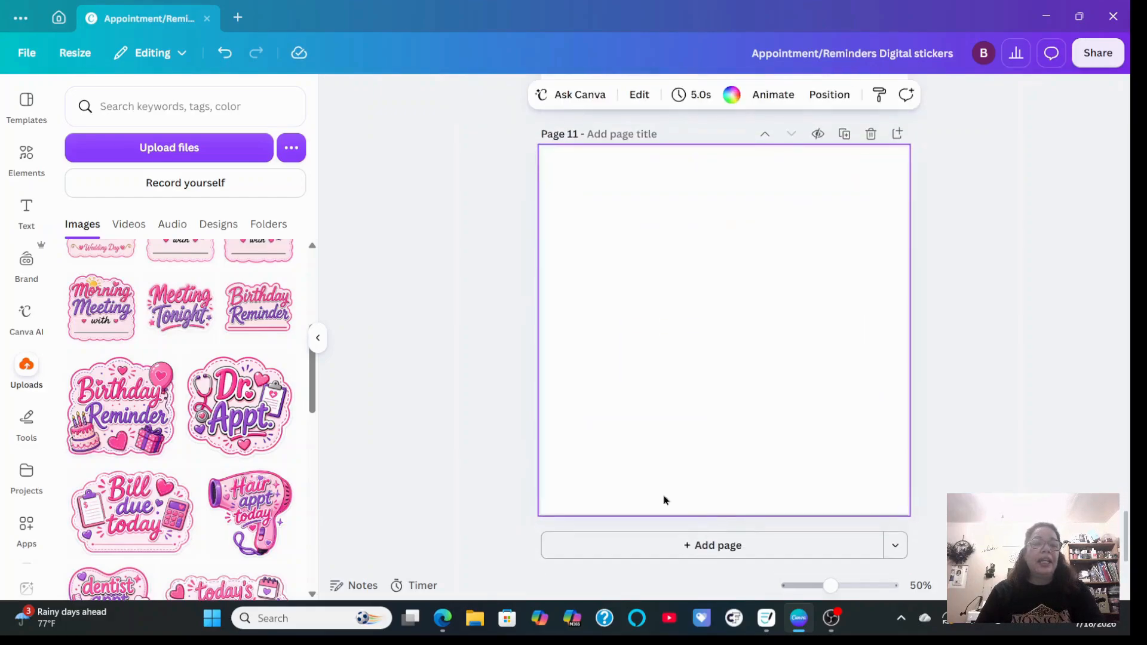
pyautogui.scroll(3, 198, 412)
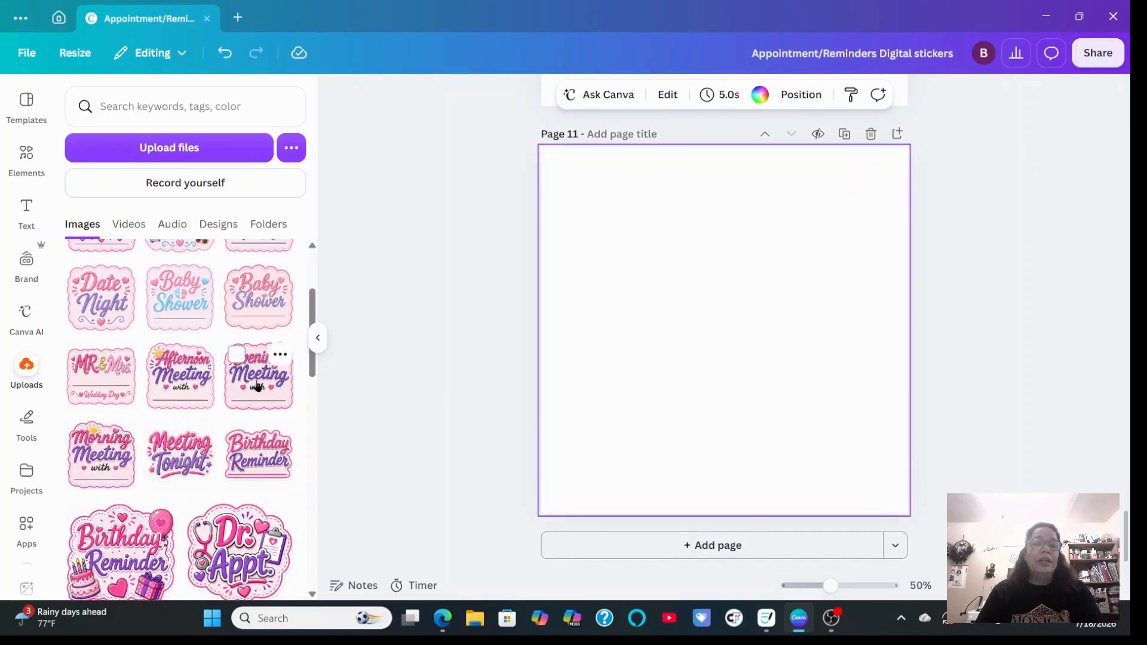
pyautogui.click(256, 386)
pyautogui.moveTo(697, 362); pyautogui.dragTo(678, 344)
pyautogui.moveTo(832, 439); pyautogui.dragTo(866, 475)
# Add page 12 with the uploaded "Afternoon Meeting with" sticker, enlarged to fill most of the page
pyautogui.click(767, 547)
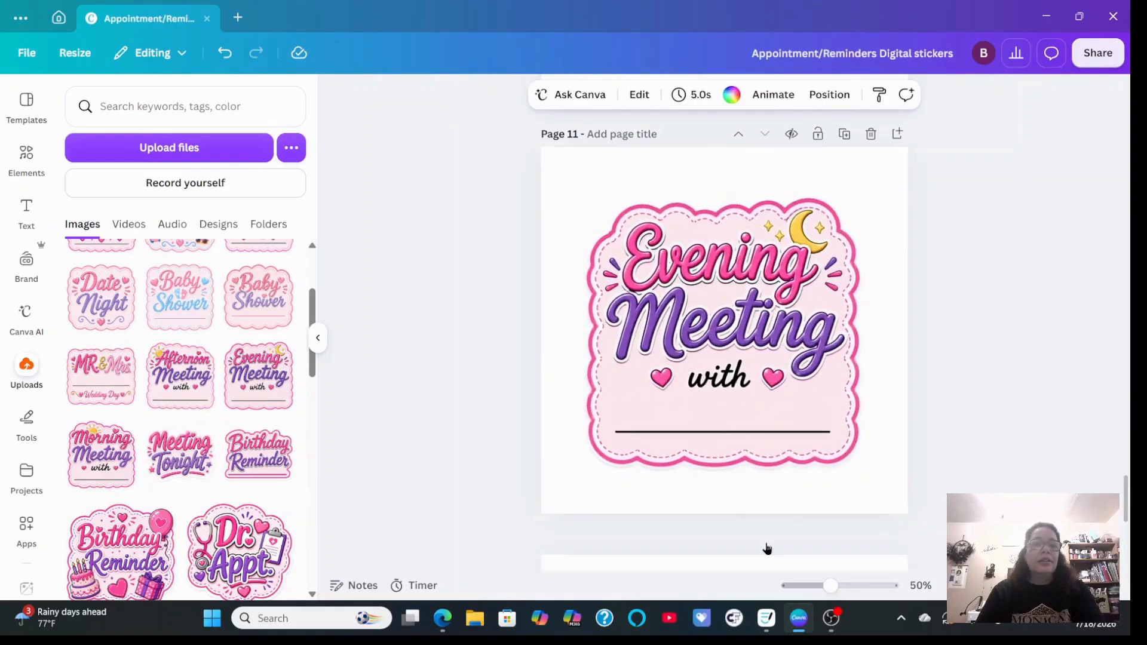
pyautogui.click(203, 384)
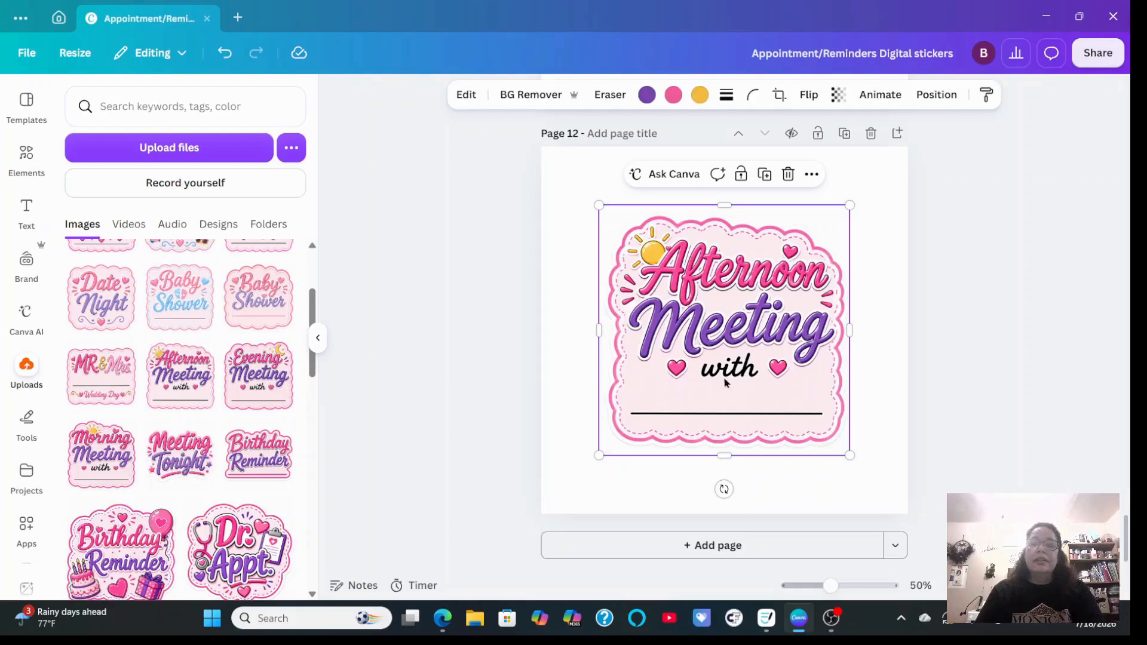
pyautogui.moveTo(726, 383); pyautogui.dragTo(705, 361)
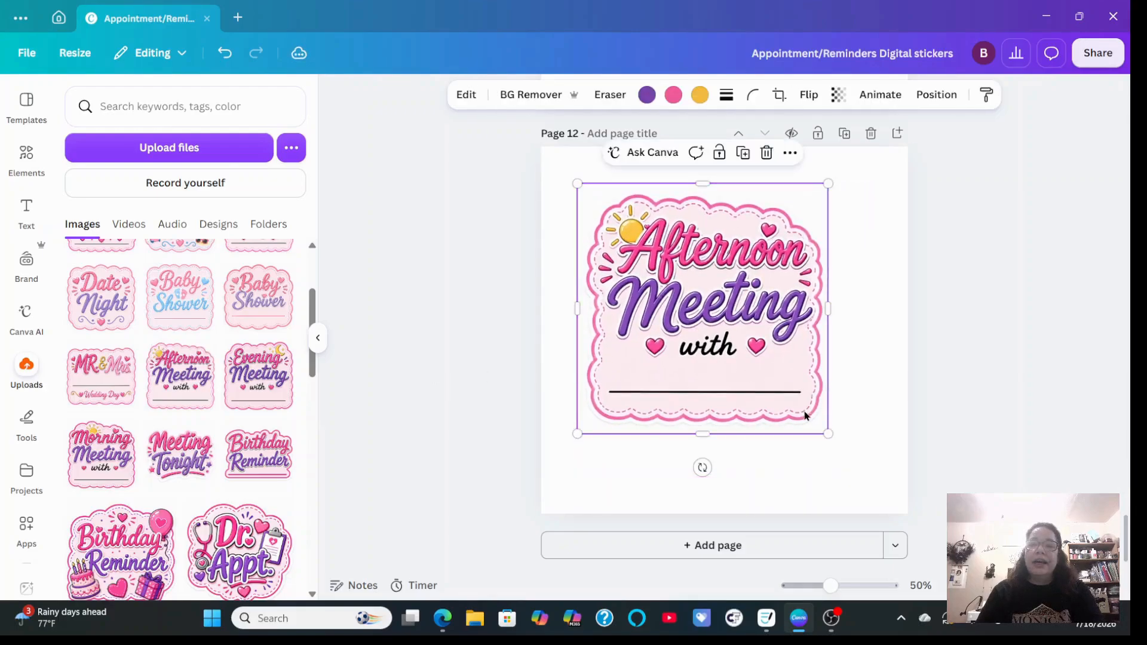
pyautogui.moveTo(834, 437); pyautogui.dragTo(882, 484)
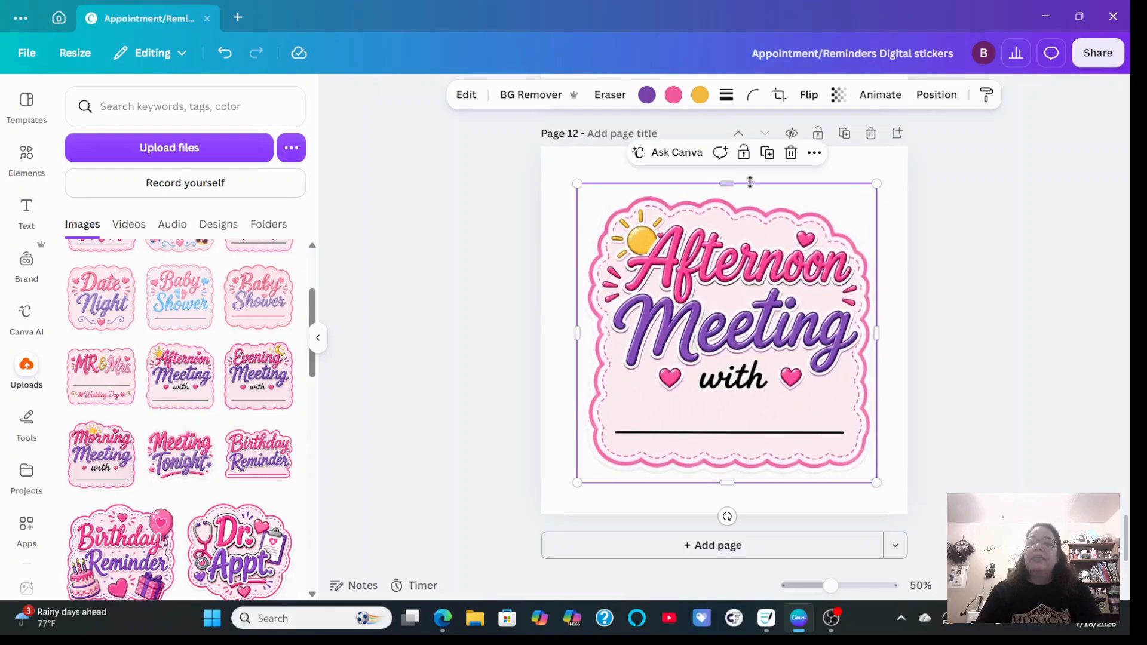
# Move the Afternoon Meeting page up one place so it comes before the Evening Meeting page
pyautogui.click(739, 133)
pyautogui.scroll(6, 923, 284)
pyautogui.scroll(-8, 924, 283)
pyautogui.scroll(-5, 924, 287)
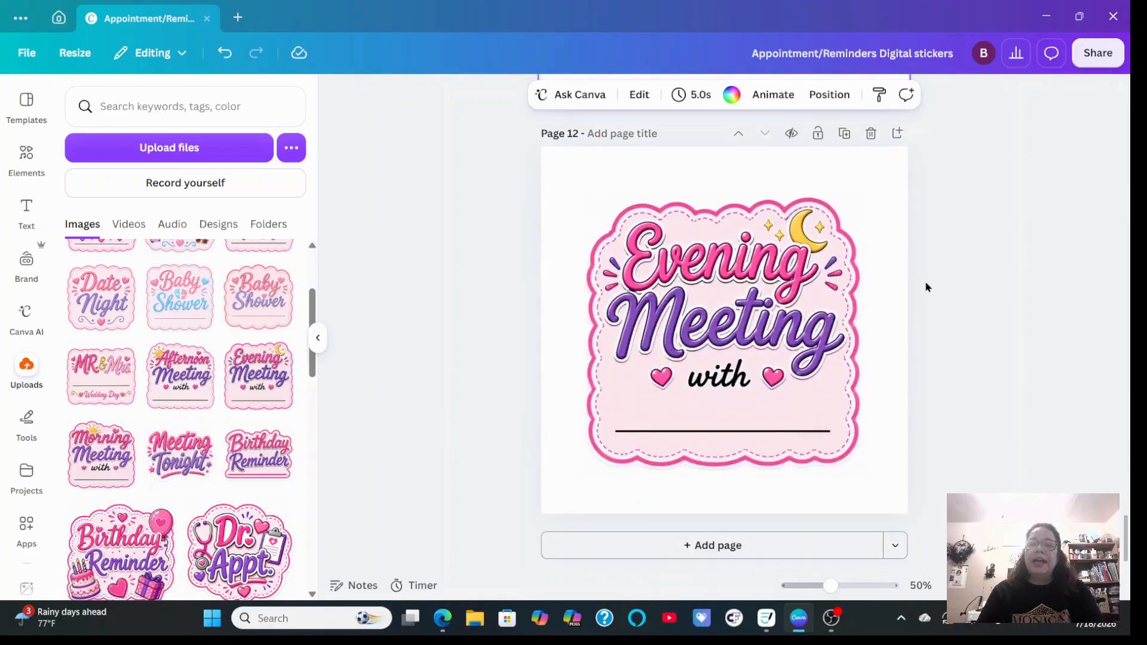
# Add page 13 with the uploaded "Mr & Mrs Wedding Day" sticker, enlarged to fill most of the page
pyautogui.click(749, 548)
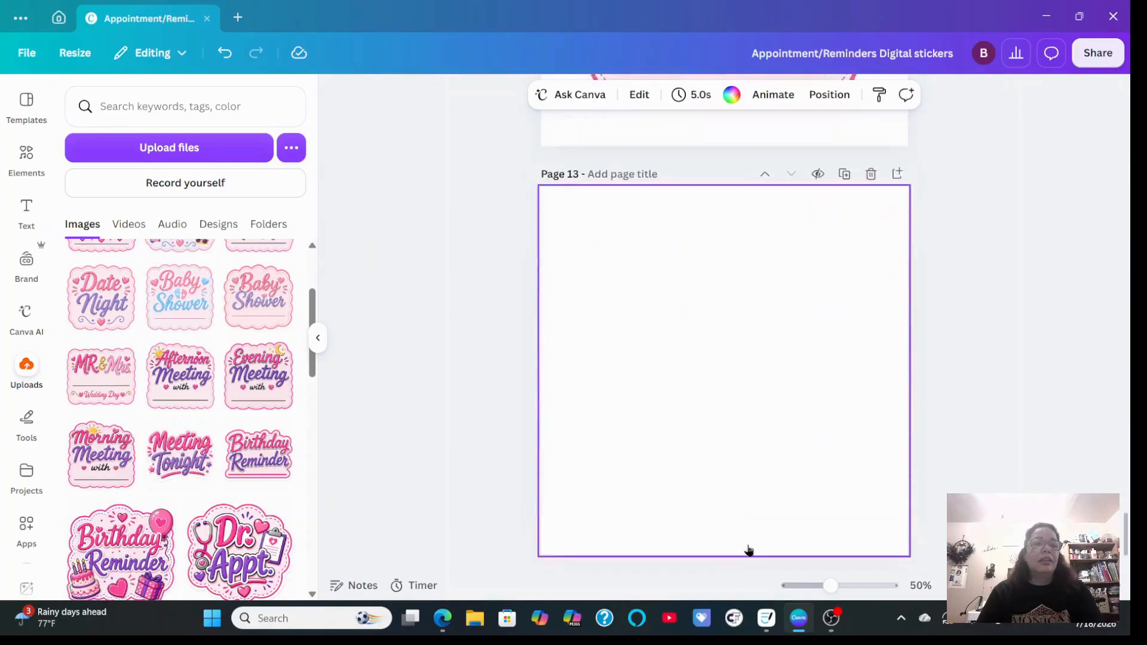
pyautogui.click(76, 387)
pyautogui.moveTo(735, 378); pyautogui.dragTo(714, 348)
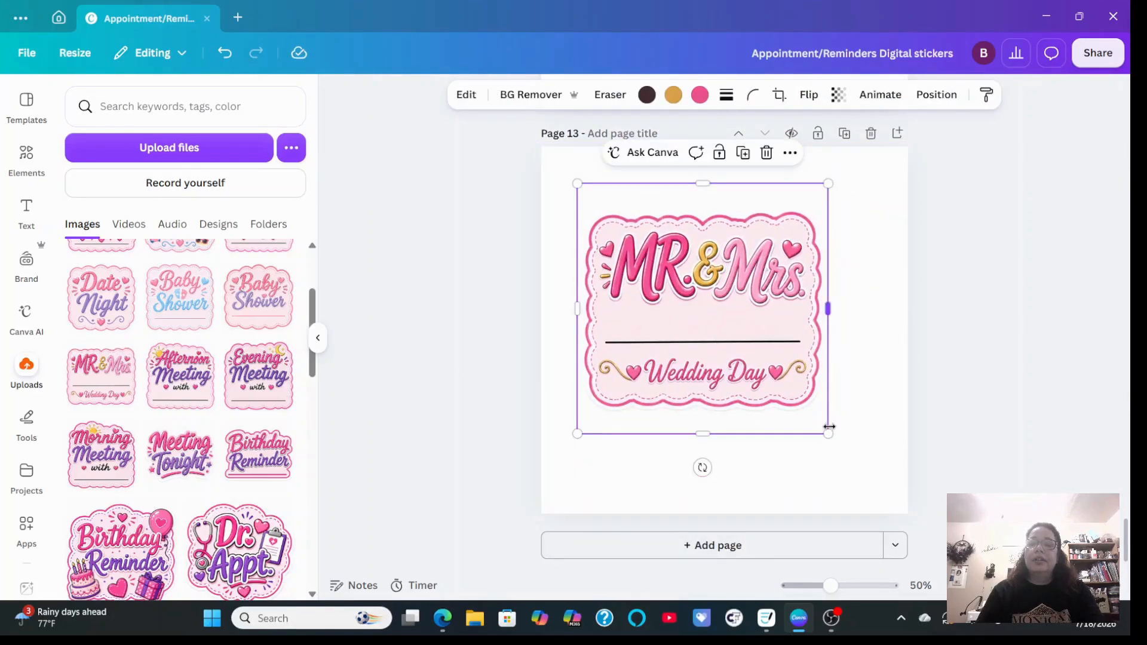
pyautogui.moveTo(827, 432); pyautogui.dragTo(861, 467)
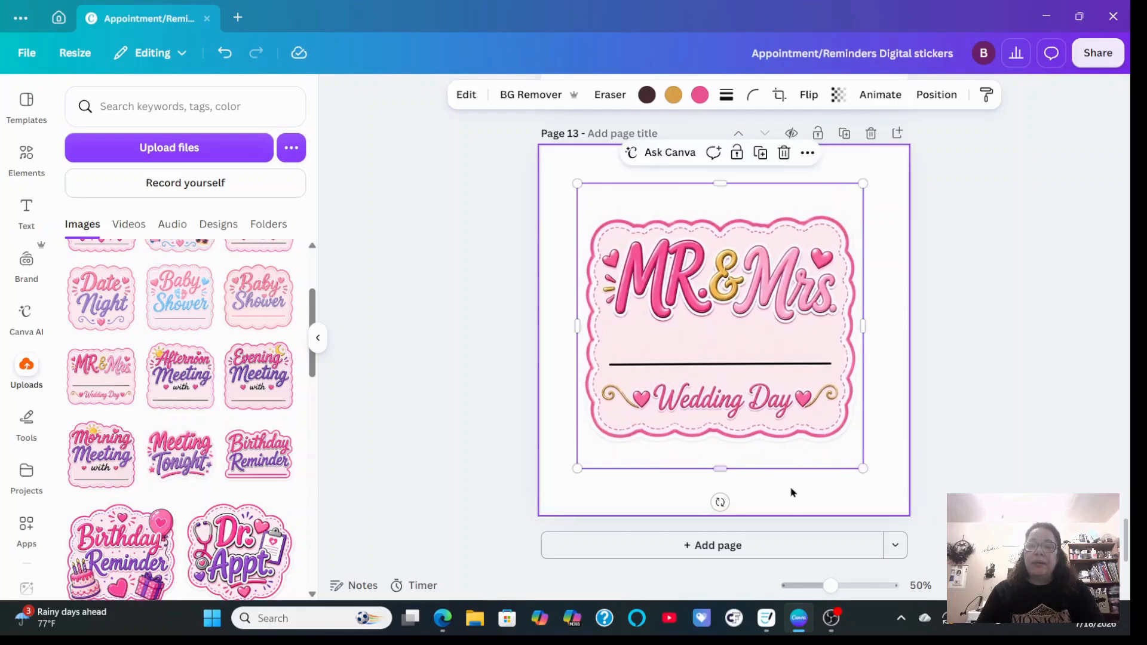
# Add page 14 with the uploaded pink and purple "Baby Shower" sticker, enlarged to fill most of the page
pyautogui.click(781, 550)
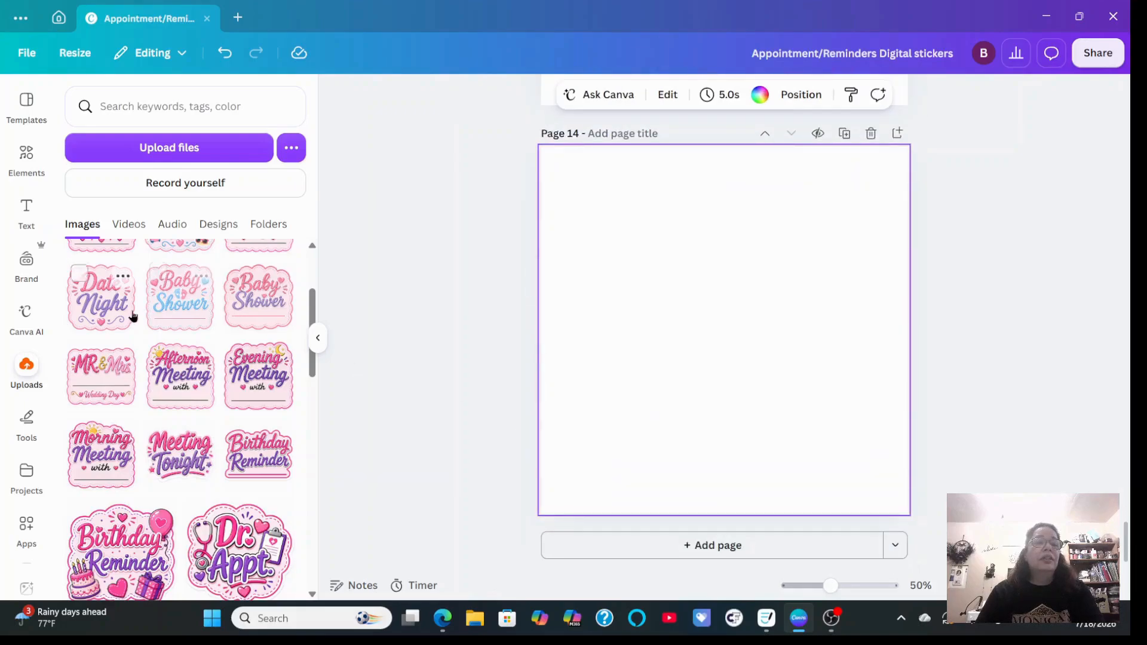
pyautogui.click(257, 315)
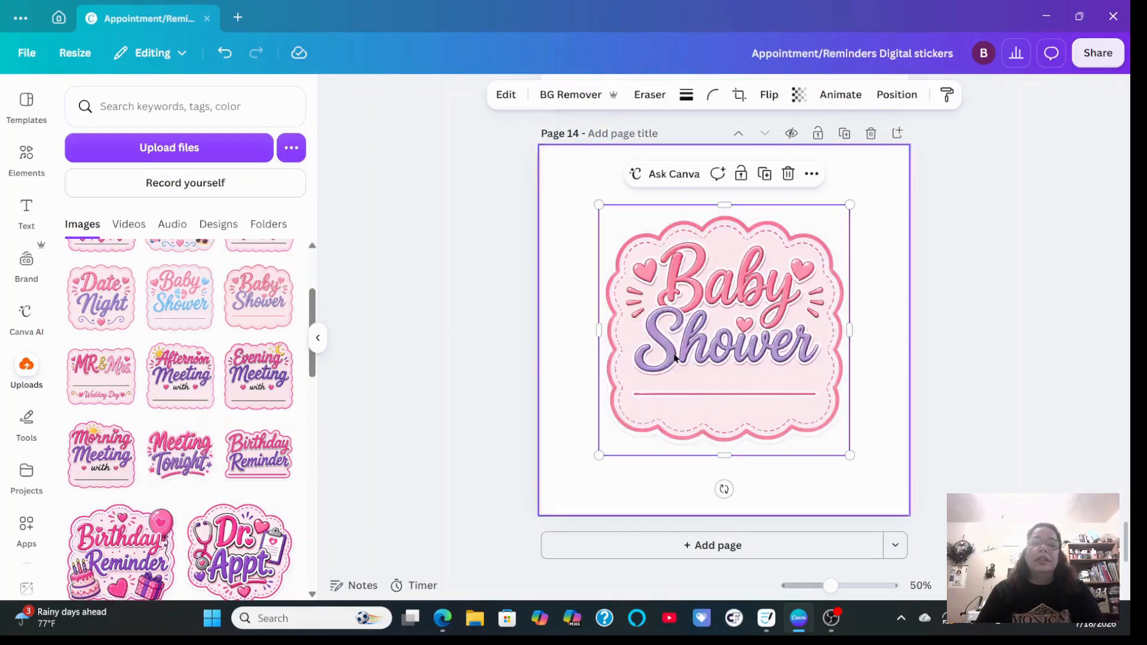
pyautogui.moveTo(693, 362); pyautogui.dragTo(674, 338)
pyautogui.moveTo(828, 433); pyautogui.dragTo(868, 473)
# Add page 15 with the brighter uploaded "Date Night" sticker, enlarged to fill most of the page
pyautogui.click(804, 543)
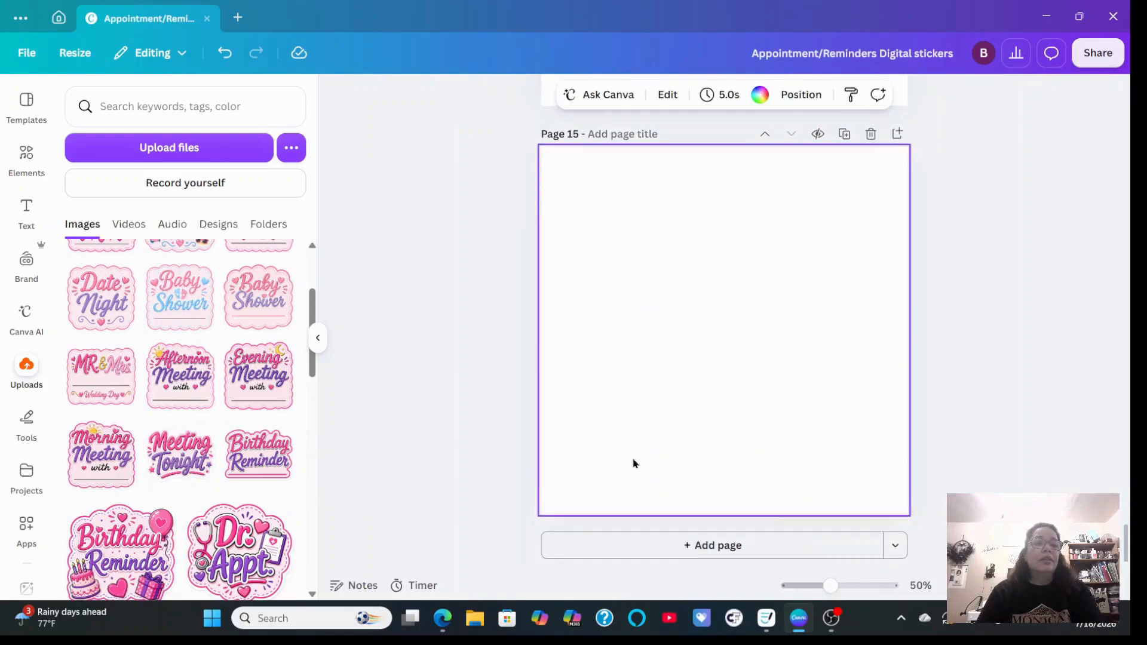
pyautogui.scroll(2, 127, 317)
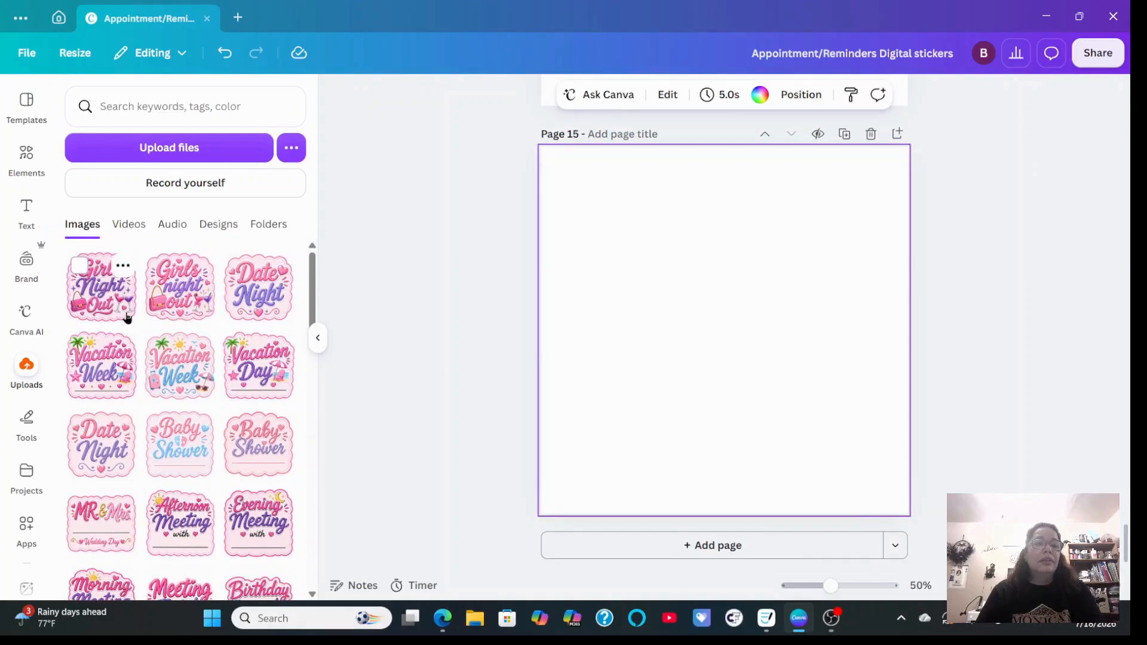
pyautogui.click(259, 288)
pyautogui.moveTo(750, 342); pyautogui.dragTo(731, 329)
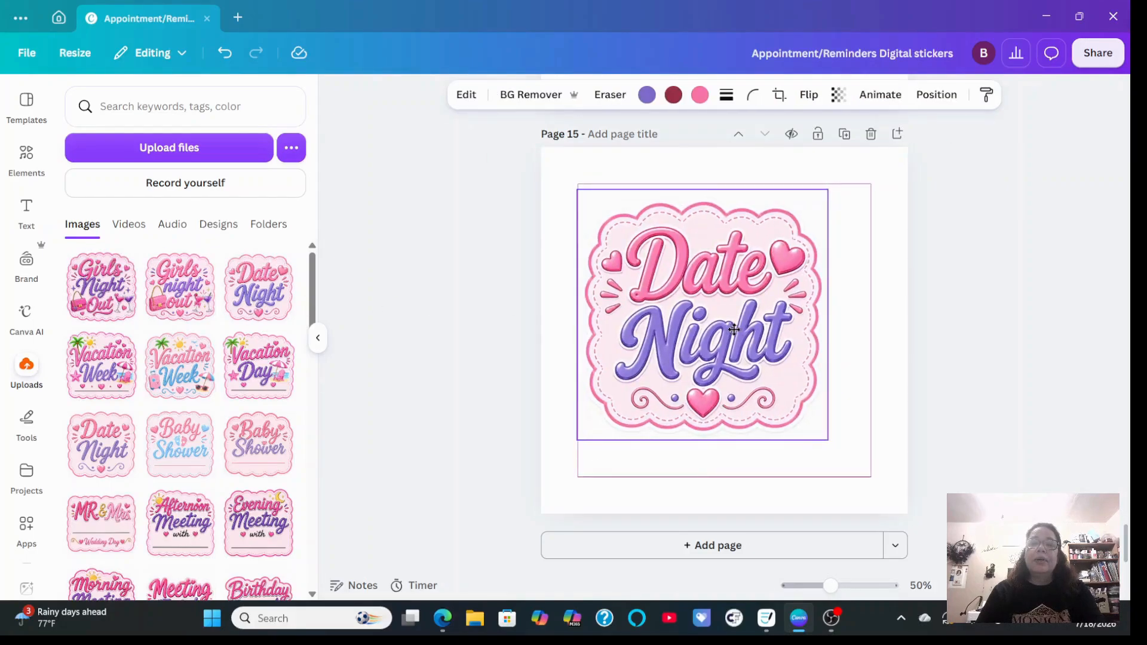
pyautogui.moveTo(836, 442); pyautogui.dragTo(874, 472)
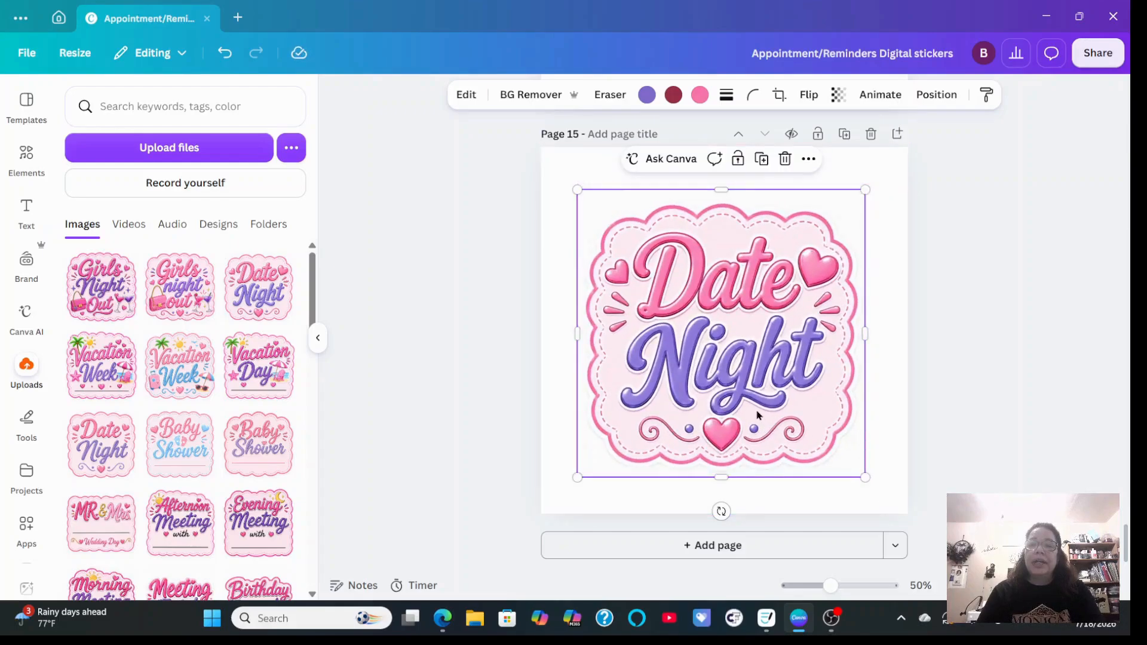
# Add page 16 with the first uploaded "Girls Night Out" sticker, enlarged to fill most of the page
pyautogui.click(750, 546)
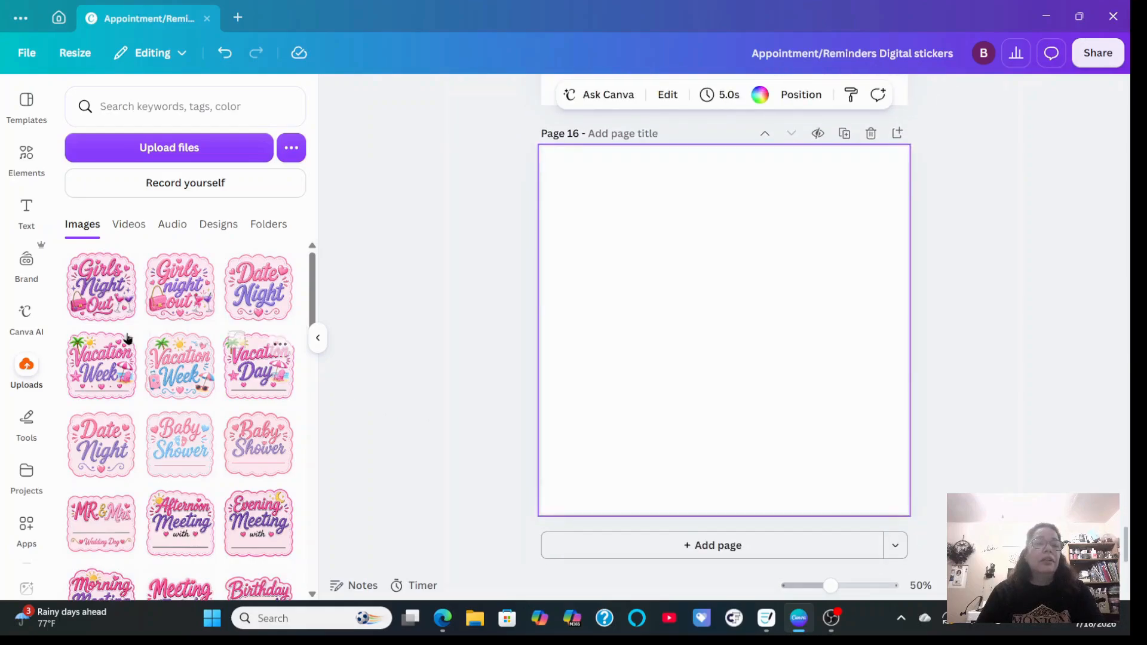
pyautogui.click(118, 301)
pyautogui.moveTo(743, 324); pyautogui.dragTo(724, 303)
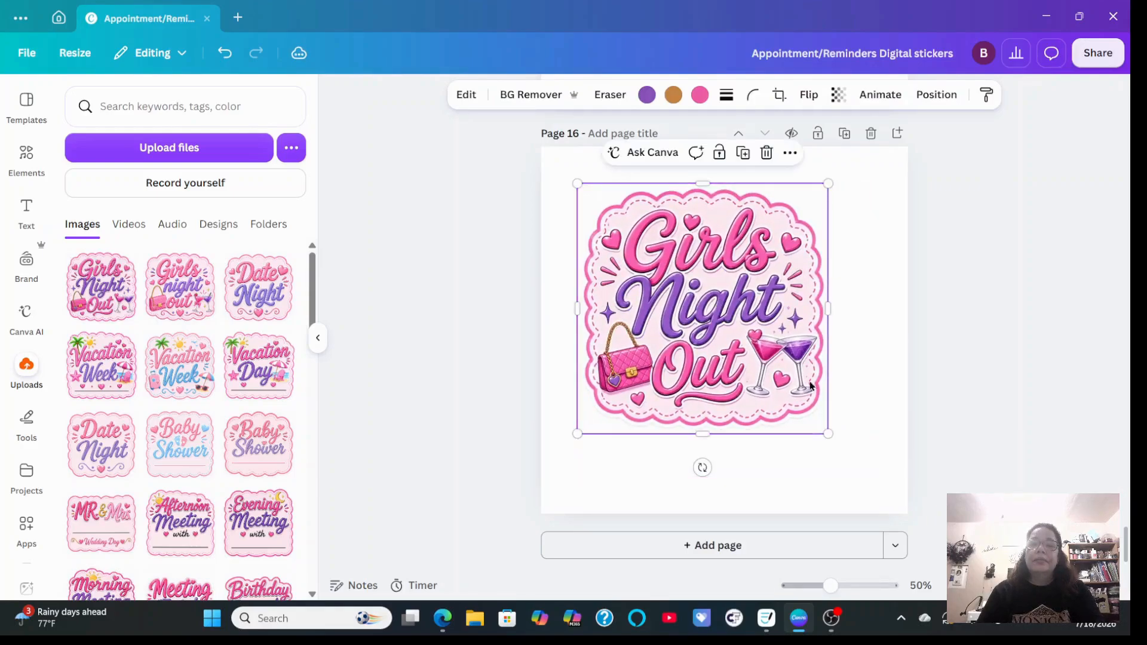
pyautogui.moveTo(830, 433); pyautogui.dragTo(867, 473)
# Add page 17 with the uploaded "Vacation Day" sticker, enlarged and centred to fill most of the page
pyautogui.scroll(-5, 698, 538)
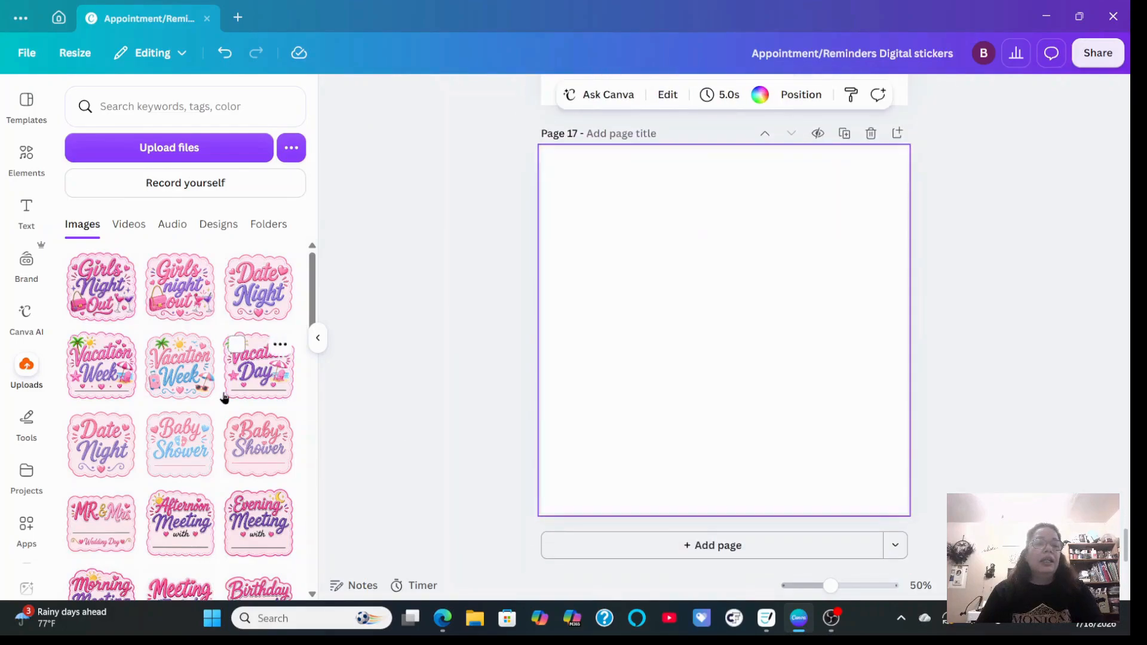
pyautogui.click(258, 367)
pyautogui.moveTo(841, 437); pyautogui.dragTo(875, 487)
pyautogui.moveTo(794, 432); pyautogui.dragTo(790, 432)
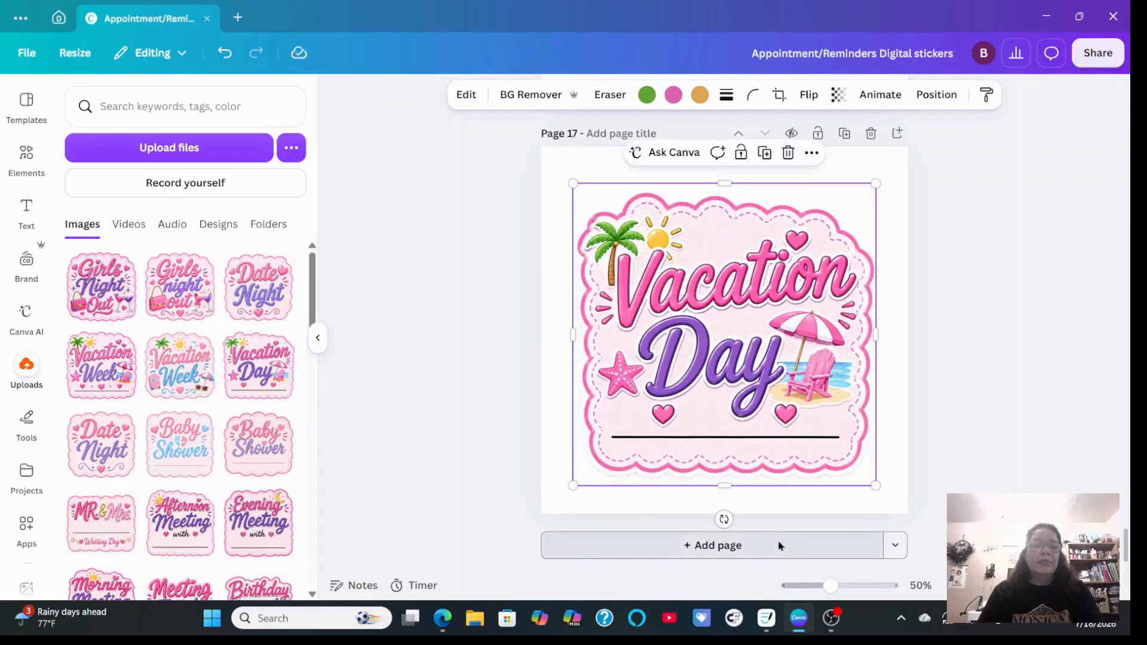
# Add page 18 with the uploaded pink and purple "Vacation Week" sticker, enlarged to fill most of the page
pyautogui.click(778, 545)
pyautogui.click(127, 381)
pyautogui.moveTo(800, 444); pyautogui.dragTo(875, 480)
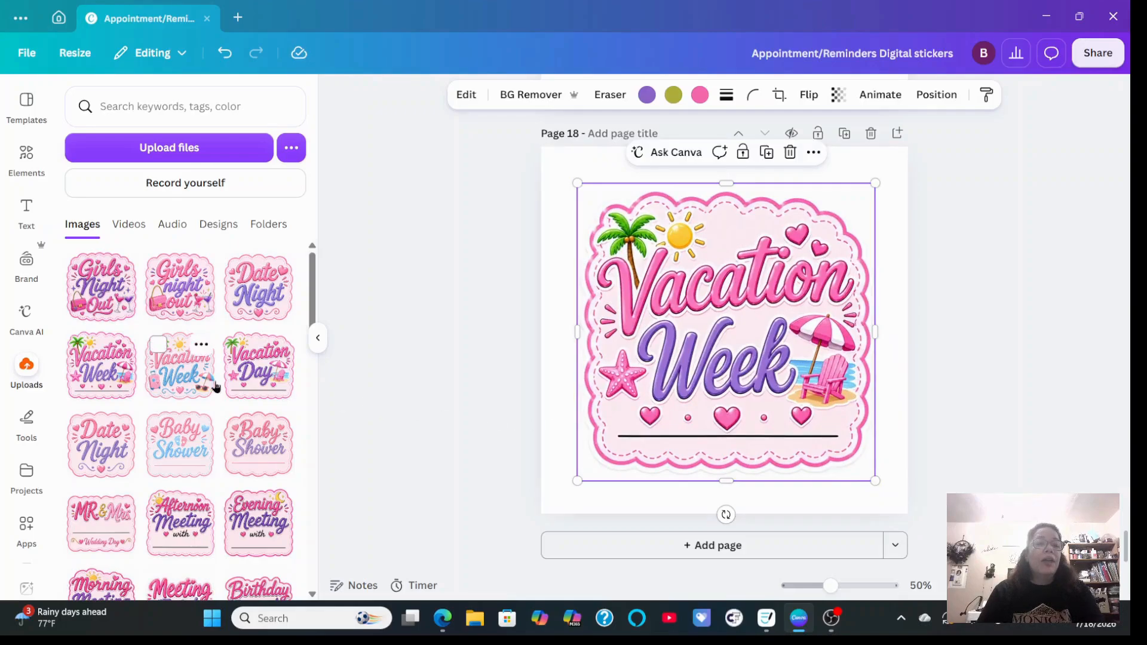
# Go back to the start of the design and title page 1 "Reminder" and page 2 "Today's appintment"
pyautogui.scroll(10, 684, 395)
pyautogui.scroll(20, 683, 395)
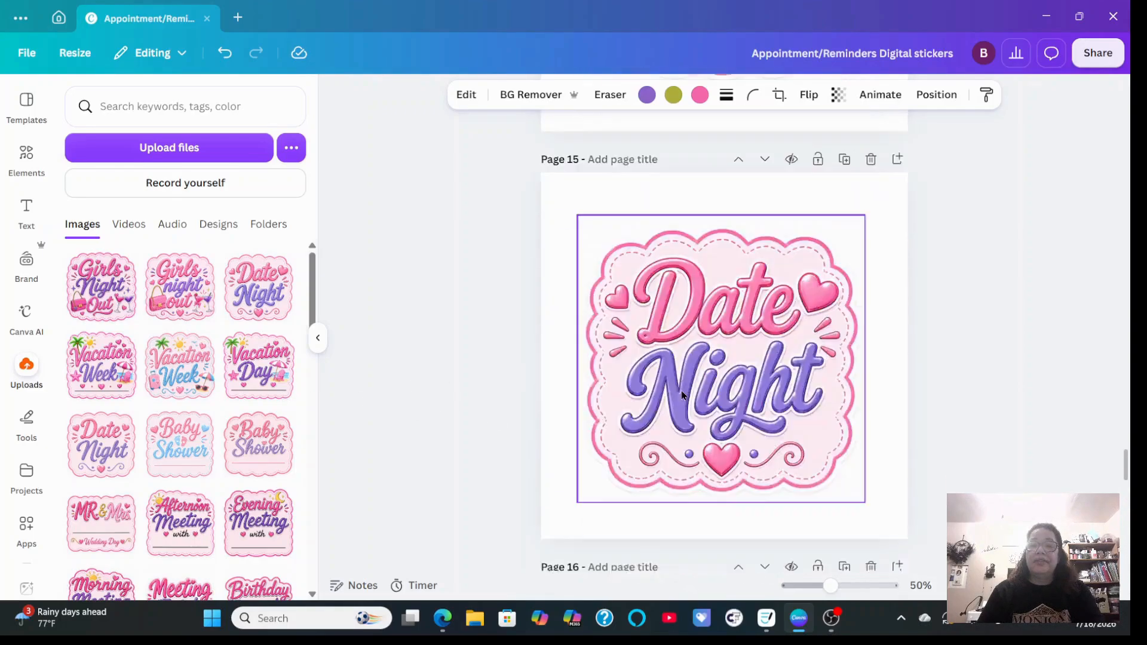
pyautogui.scroll(20, 686, 394)
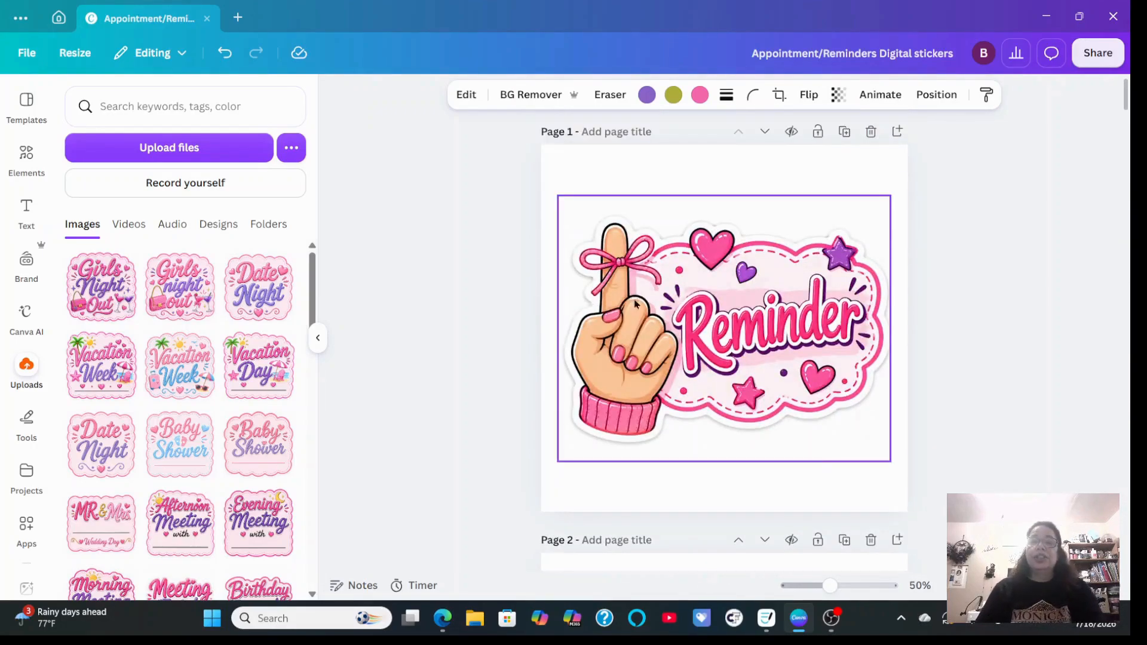
pyautogui.click(618, 132)
pyautogui.write('Reminder')
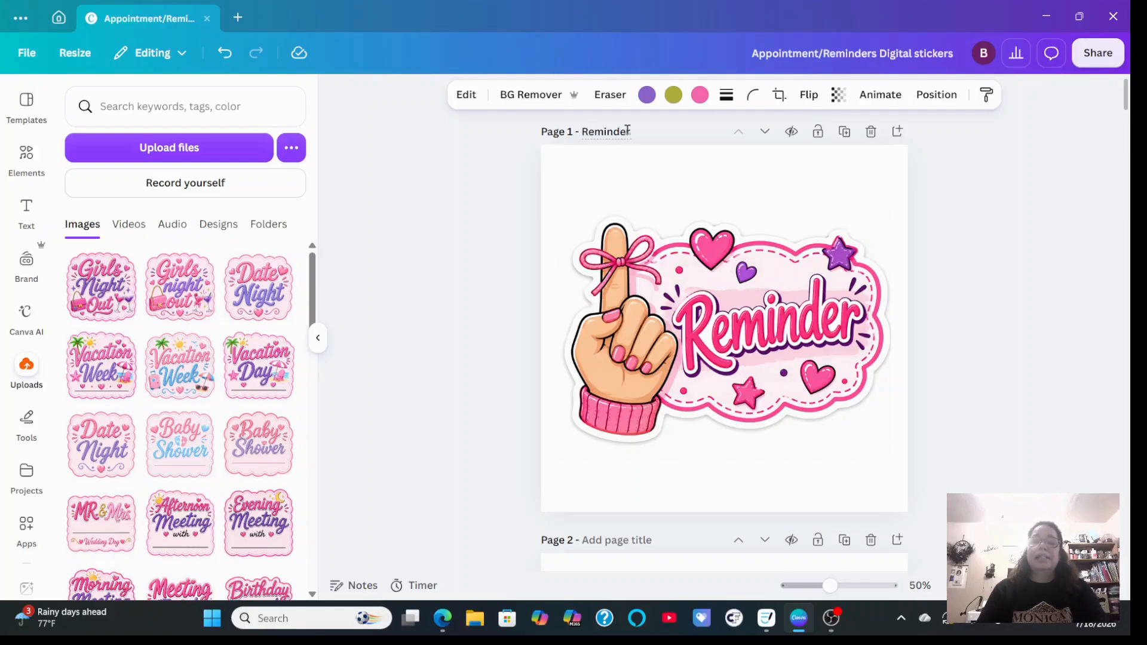
pyautogui.scroll(-4, 627, 131)
pyautogui.click(623, 175)
pyautogui.write("Today's appintment")
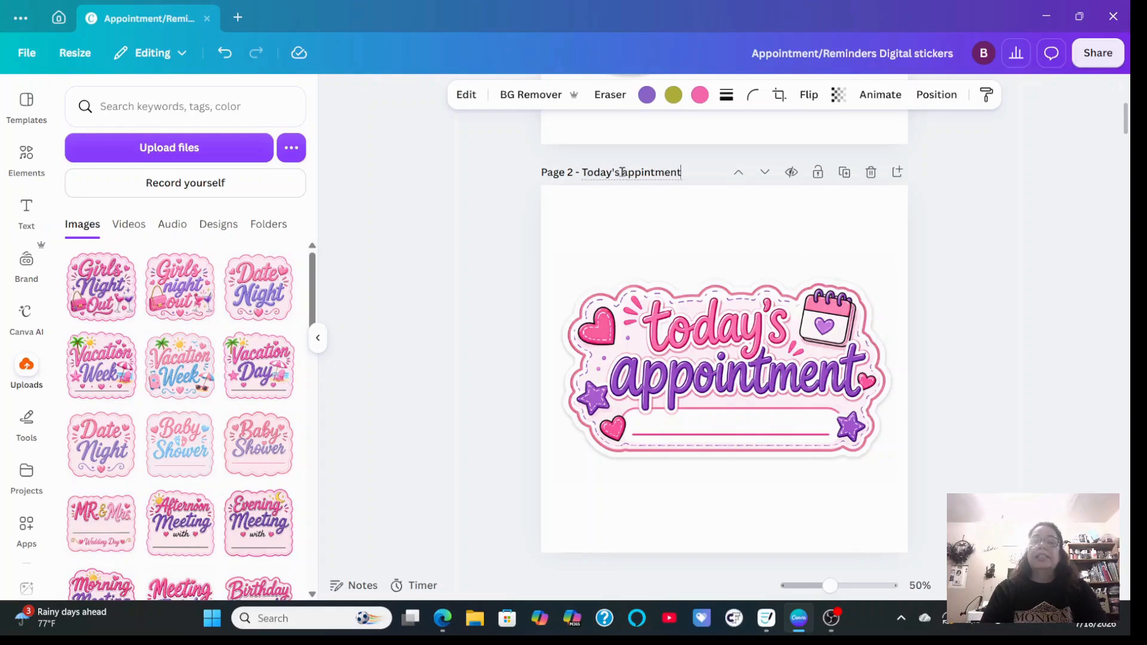
# Title page 3, which holds the tooth-shaped sticker, "Dentist appt"
pyautogui.scroll(-5, 628, 186)
pyautogui.click(630, 144)
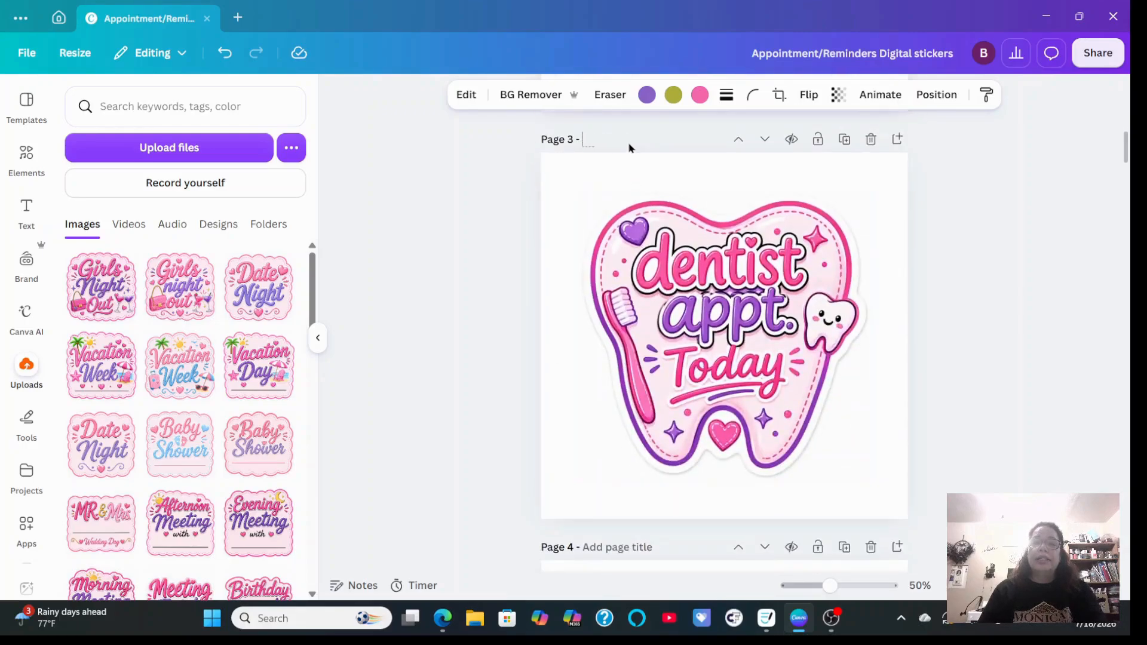
pyautogui.write('Denstist appt')
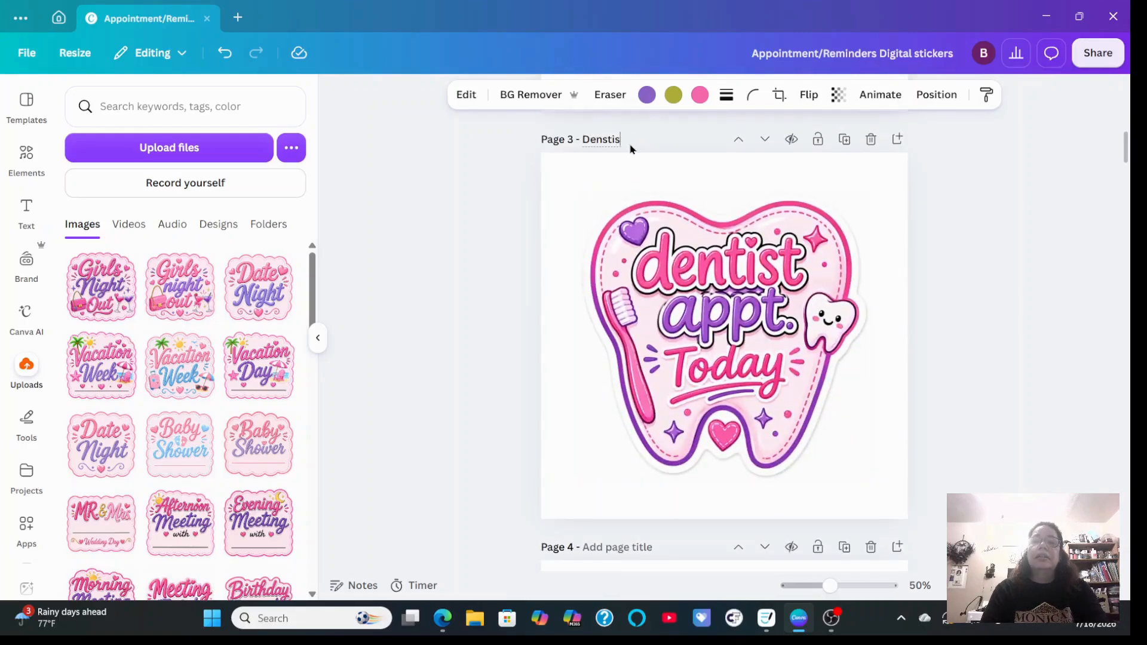
pyautogui.press('BackSpace')
pyautogui.press('BackSpace')
pyautogui.press('BackSpace')
pyautogui.press('BackSpace')
pyautogui.press('BackSpace')
pyautogui.press('BackSpace')
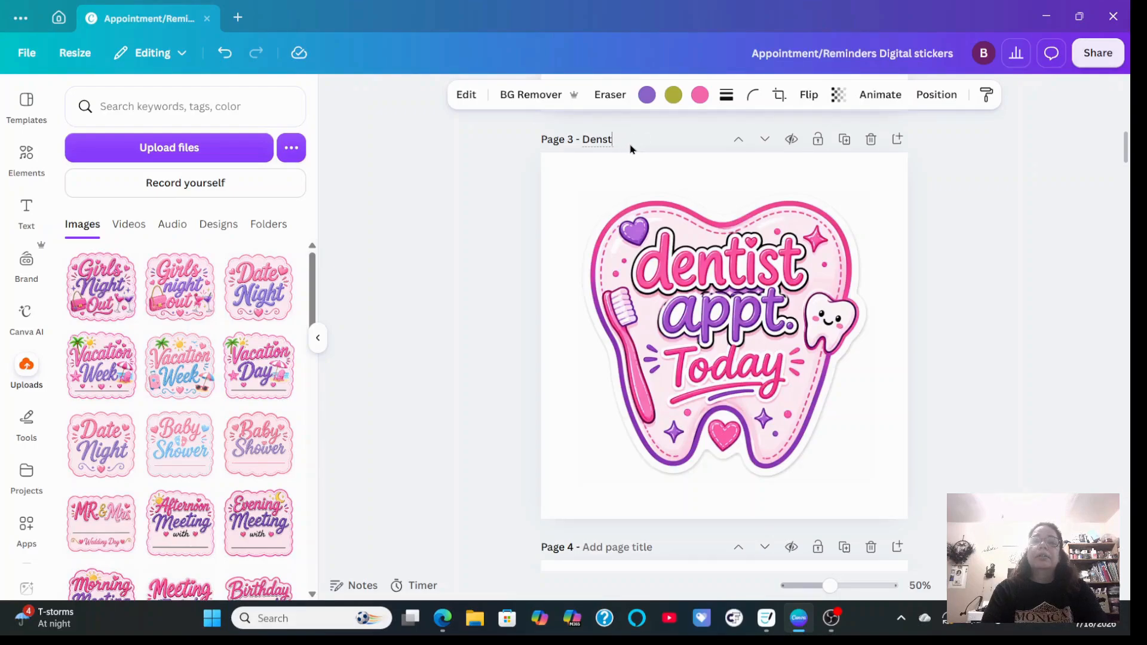
pyautogui.write('st appt')
# Title page 4 "Hair appt" and page 5 "Bill due today"
pyautogui.scroll(-5, 630, 143)
pyautogui.click(630, 178)
pyautogui.write('Hair appt')
pyautogui.scroll(-5, 629, 179)
pyautogui.click(624, 146)
pyautogui.write('Bill due today')
# Title page 6 "Dr. appt" and page 7 "Birthday Reminder"
pyautogui.scroll(-5, 653, 184)
pyautogui.click(636, 188)
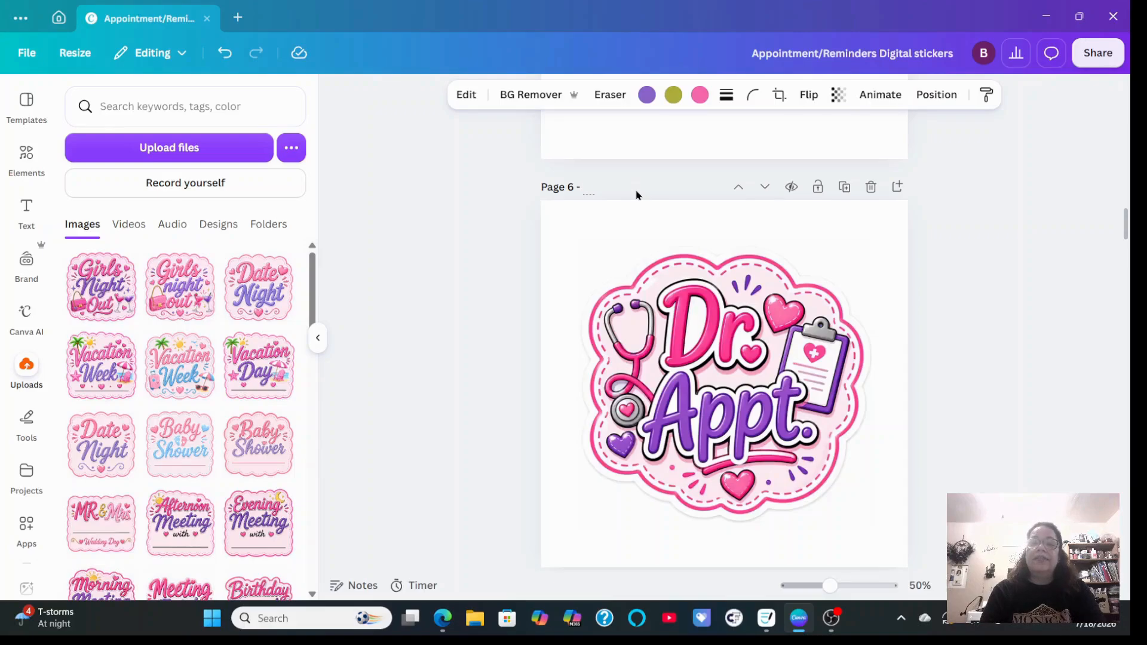
pyautogui.write('Dr. appt')
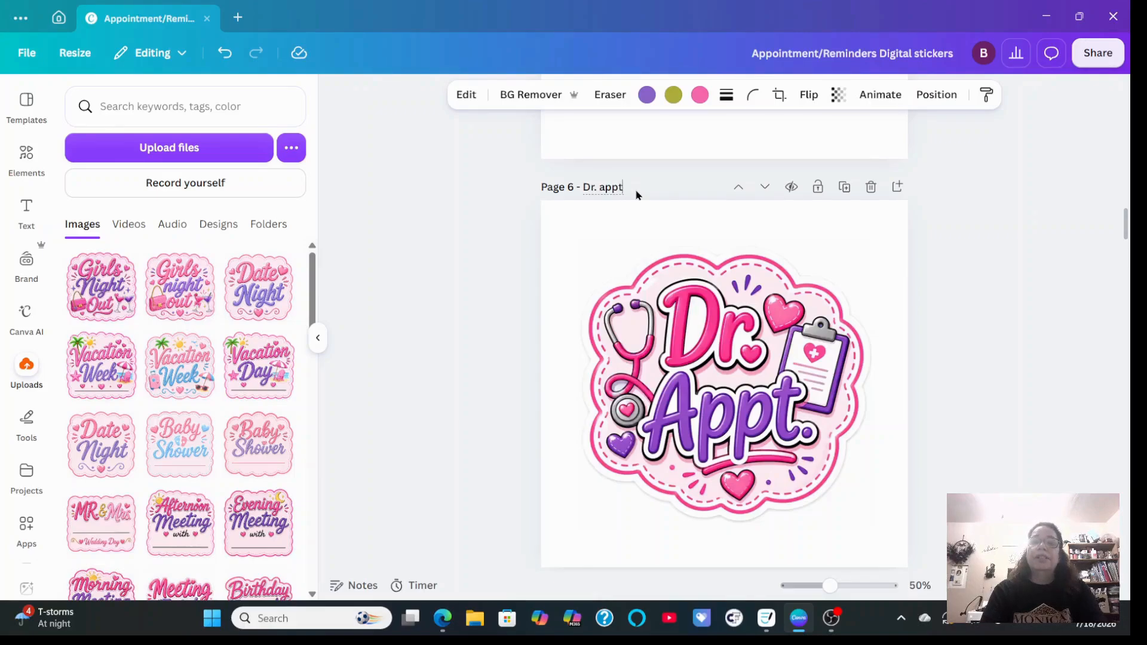
pyautogui.scroll(-5, 615, 191)
pyautogui.click(611, 232)
pyautogui.write('Birth')
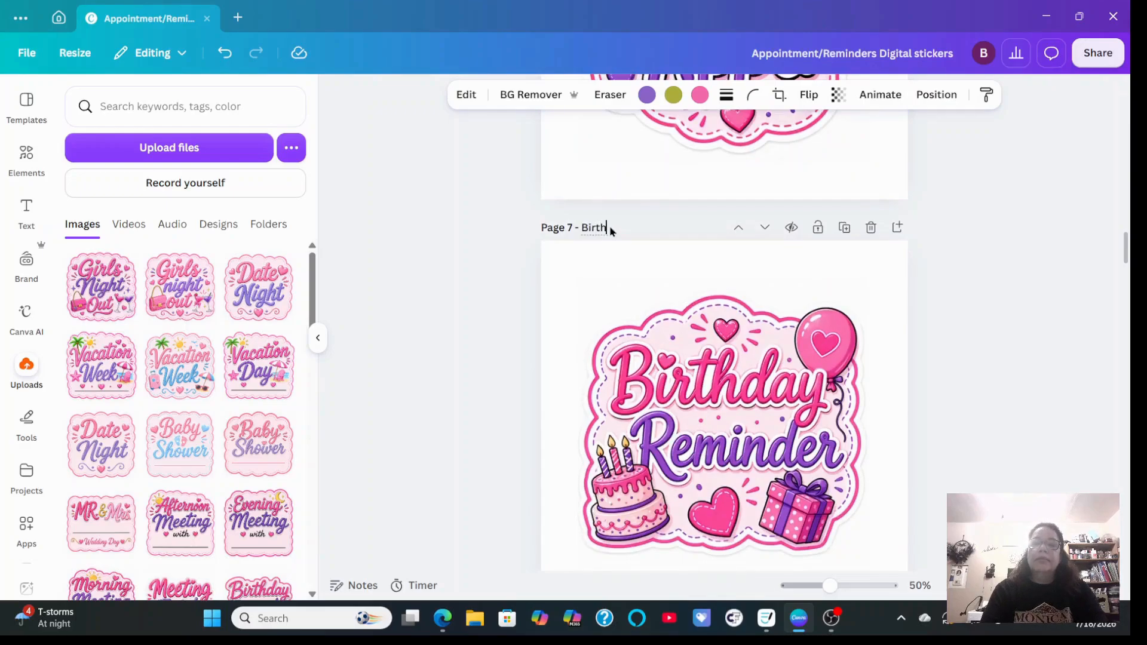
pyautogui.write('day Reminder')
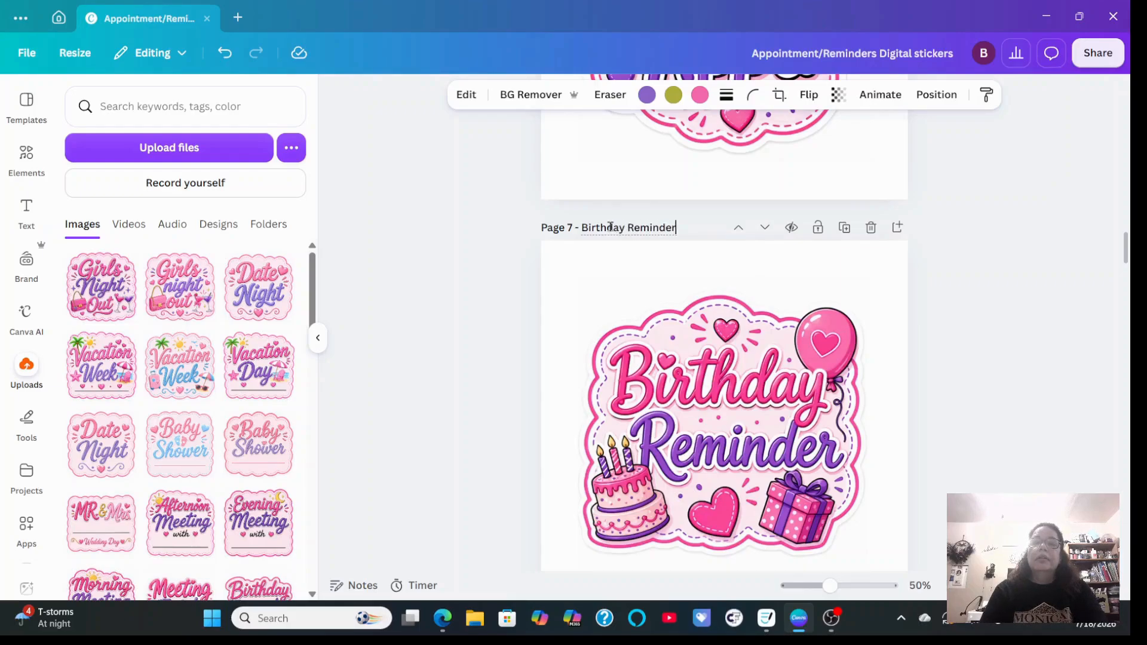
# Title page 8 "Birthday Reminder", correcting the typing mistakes
pyautogui.scroll(-6, 619, 245)
pyautogui.click(627, 266)
pyautogui.write('Boirtjday')
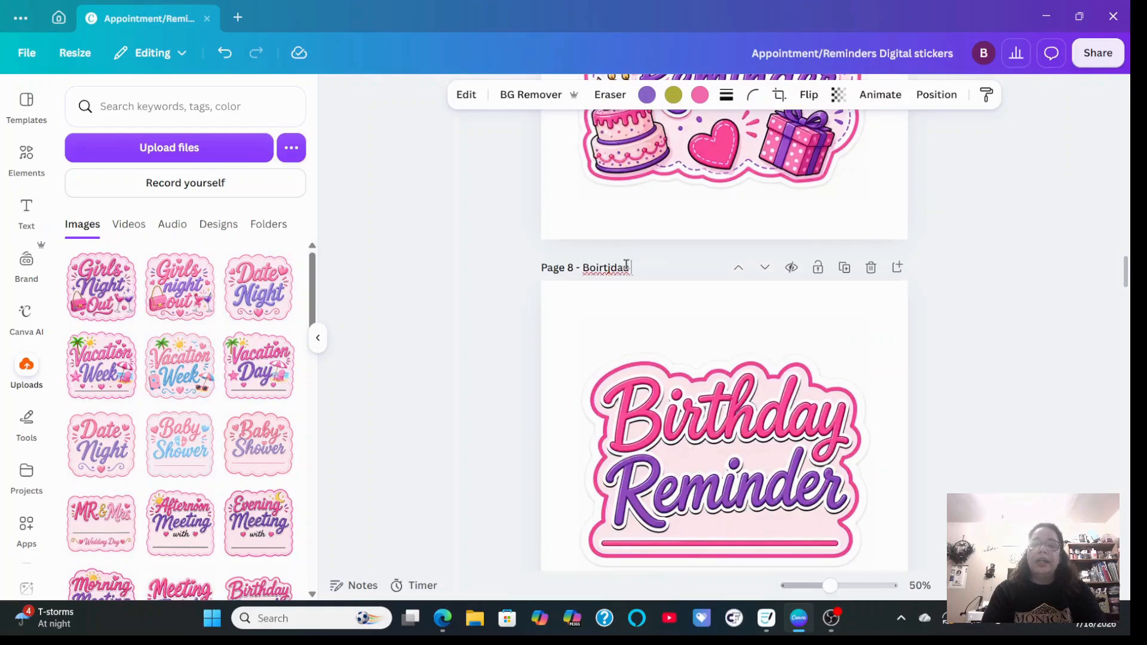
pyautogui.write(' Re,omd')
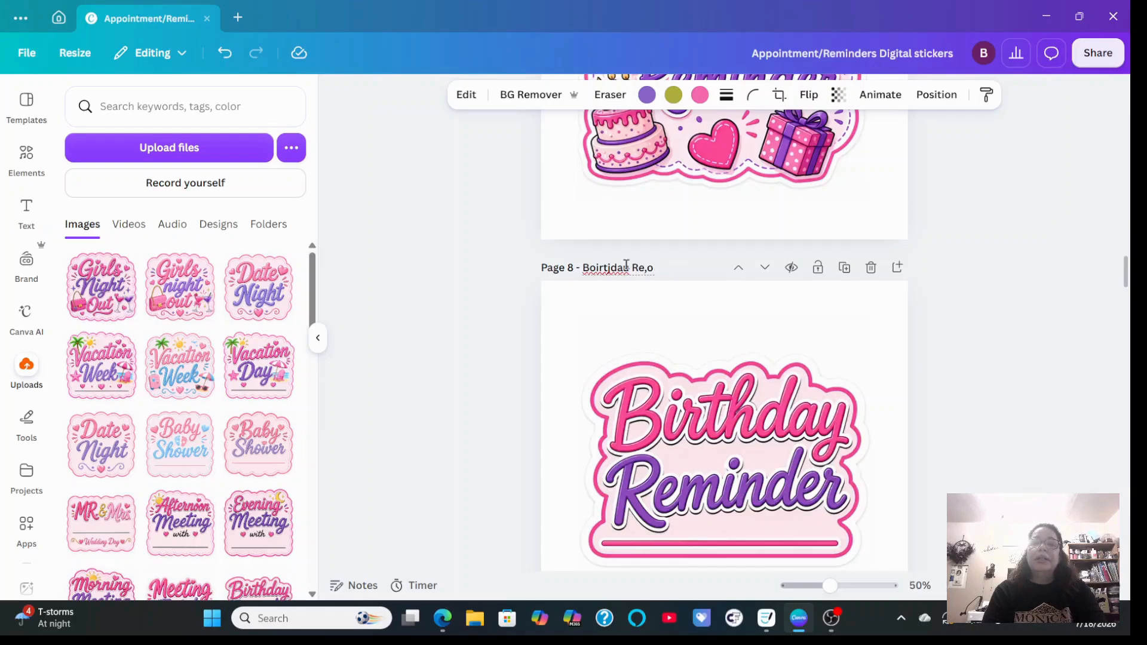
pyautogui.press('BackSpace')
pyautogui.press('BackSpace')
pyautogui.press('BackSpace')
pyautogui.press('BackSpace')
pyautogui.press('BackSpace')
pyautogui.press('BackSpace')
pyautogui.press('BackSpace')
pyautogui.write('irthday Reminder')
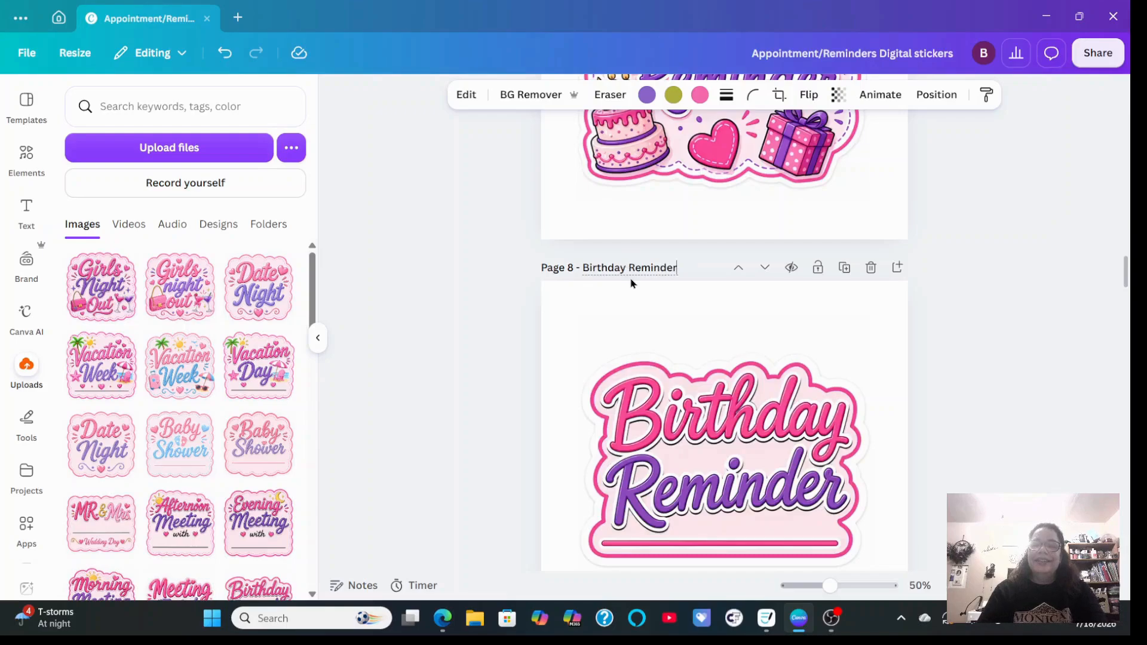
# Title page 9 "Meeting tonight" and page 10 "Morning Meeting"
pyautogui.scroll(-2, 640, 286)
pyautogui.scroll(-4, 640, 281)
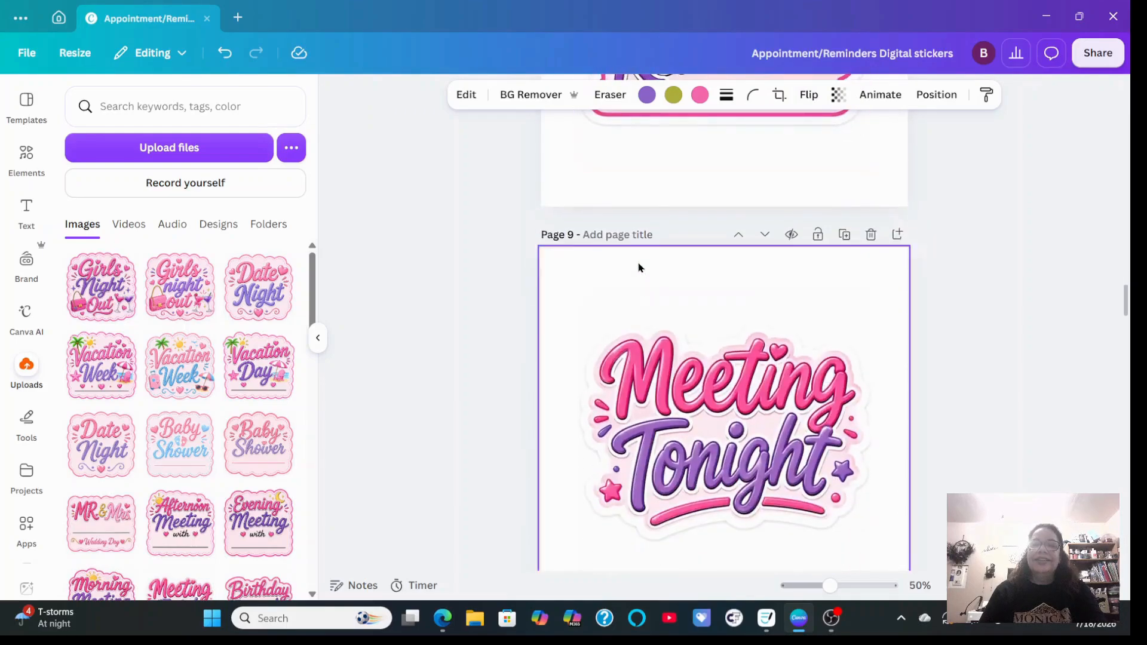
pyautogui.click(637, 232)
pyautogui.write('Meeting Night')
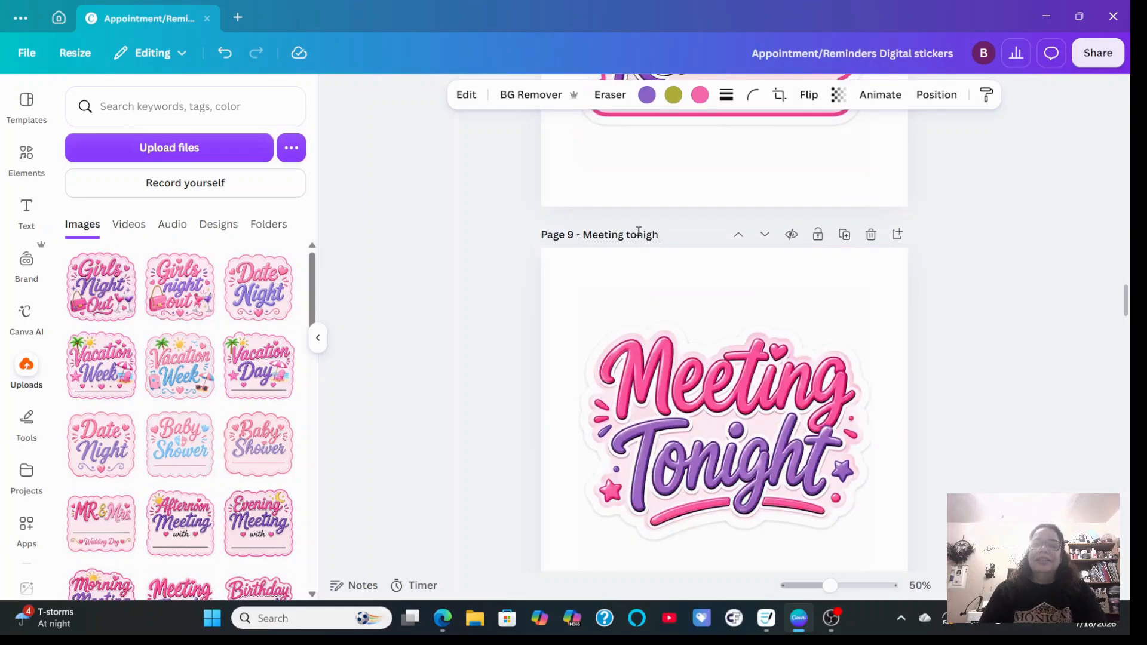
pyautogui.scroll(-5, 640, 241)
pyautogui.scroll(-1, 639, 241)
pyautogui.click(633, 274)
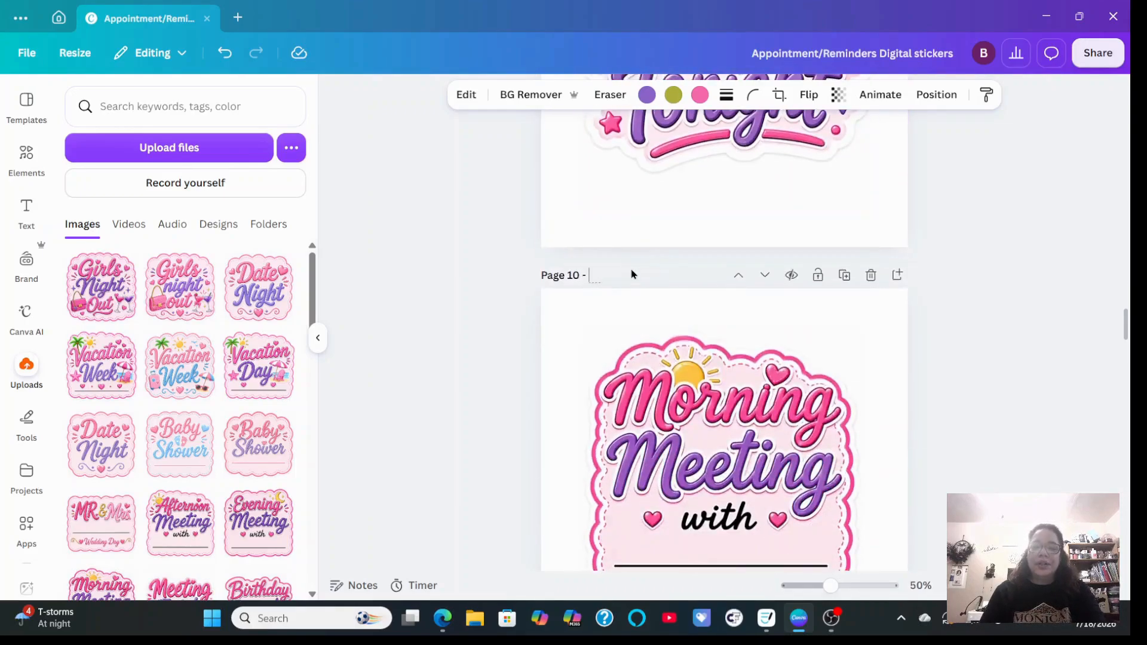
pyautogui.write('Morning Meeting')
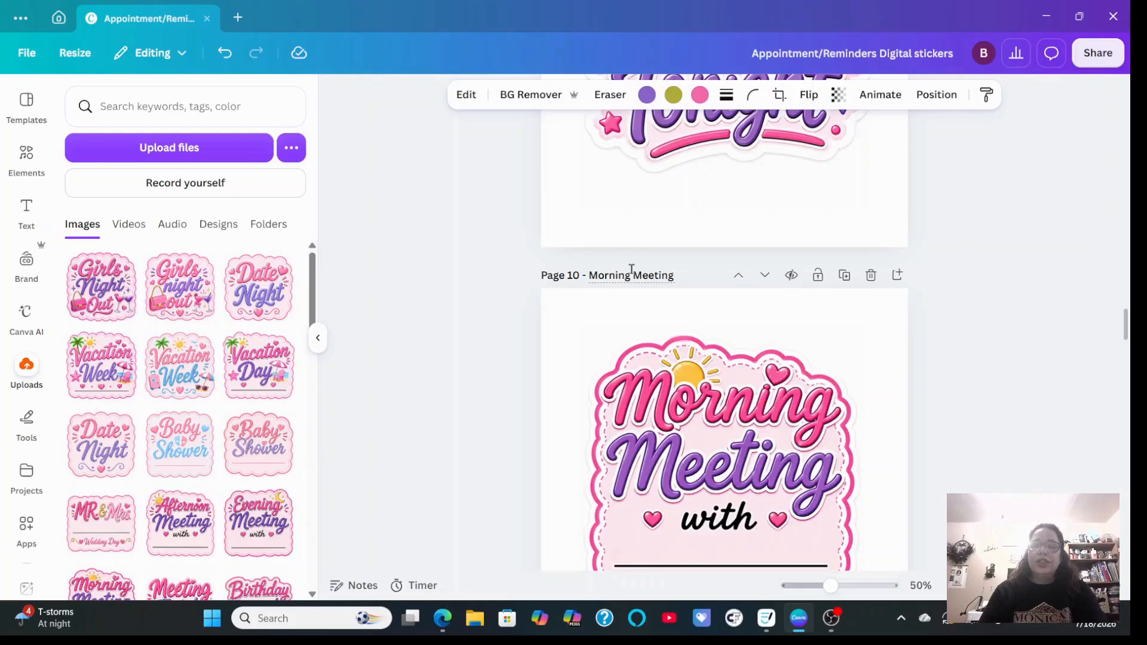
# Title page 11 "Afternoon Meeting" and page 12 "Evening meeting"
pyautogui.scroll(-5, 632, 269)
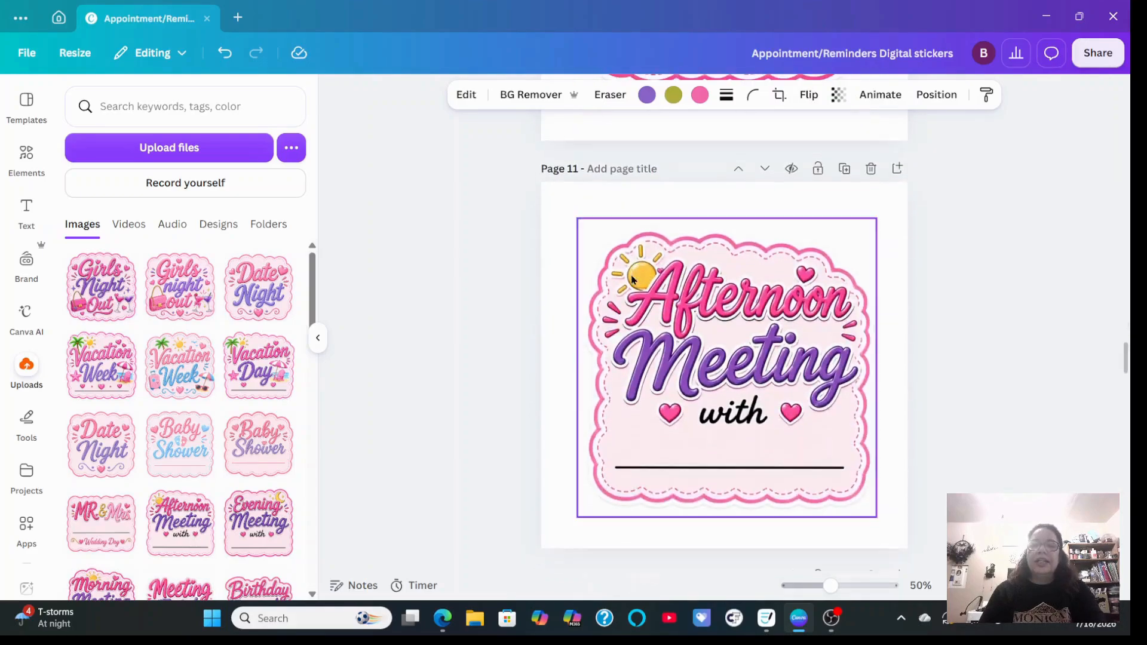
pyautogui.click(638, 173)
pyautogui.write('Afternoon Meeting')
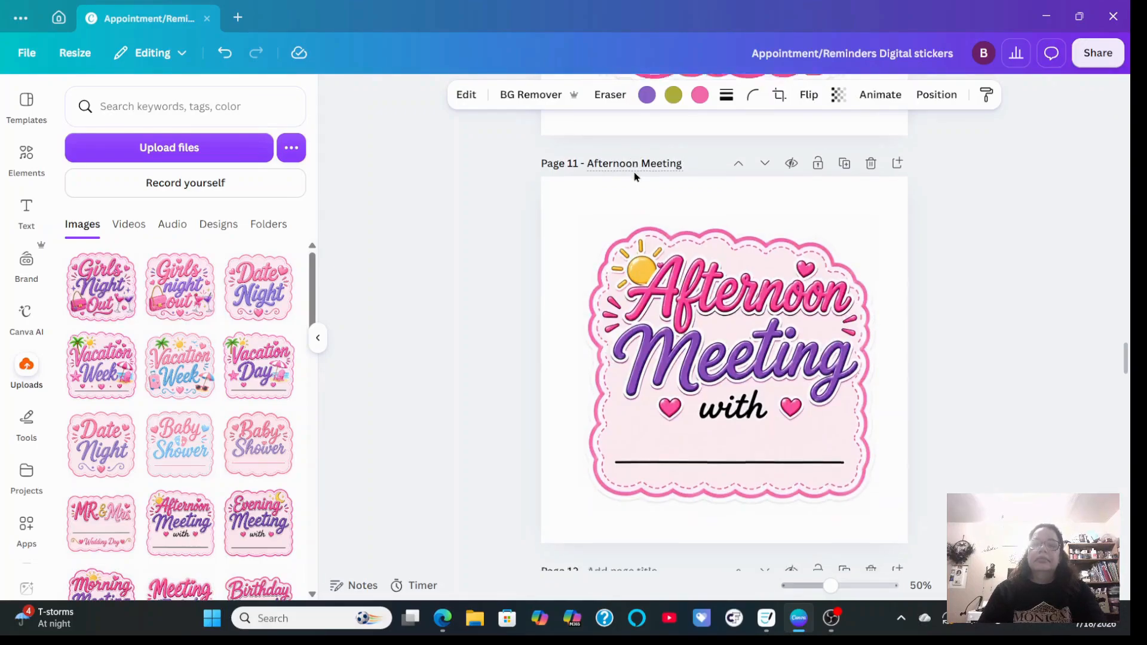
pyautogui.scroll(-5, 634, 179)
pyautogui.click(626, 213)
pyautogui.write('Evening meeting')
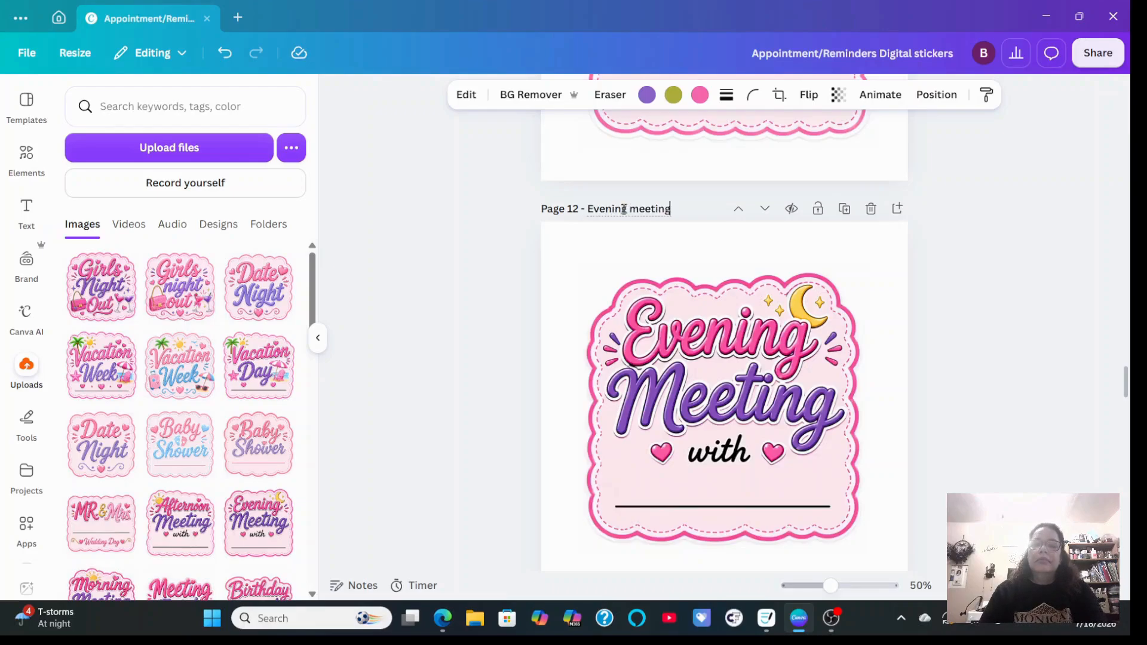
# Title page 13 "Wedding Day" and page 14 "Baby shower"
pyautogui.scroll(-5, 633, 197)
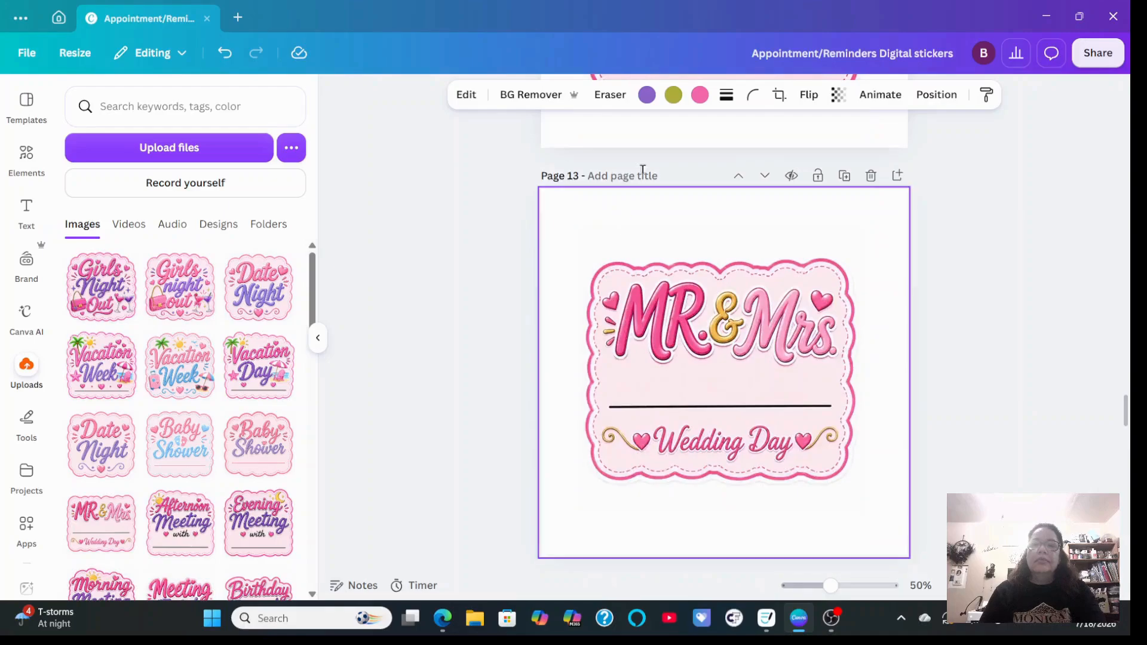
pyautogui.click(639, 177)
pyautogui.write('Weeding D')
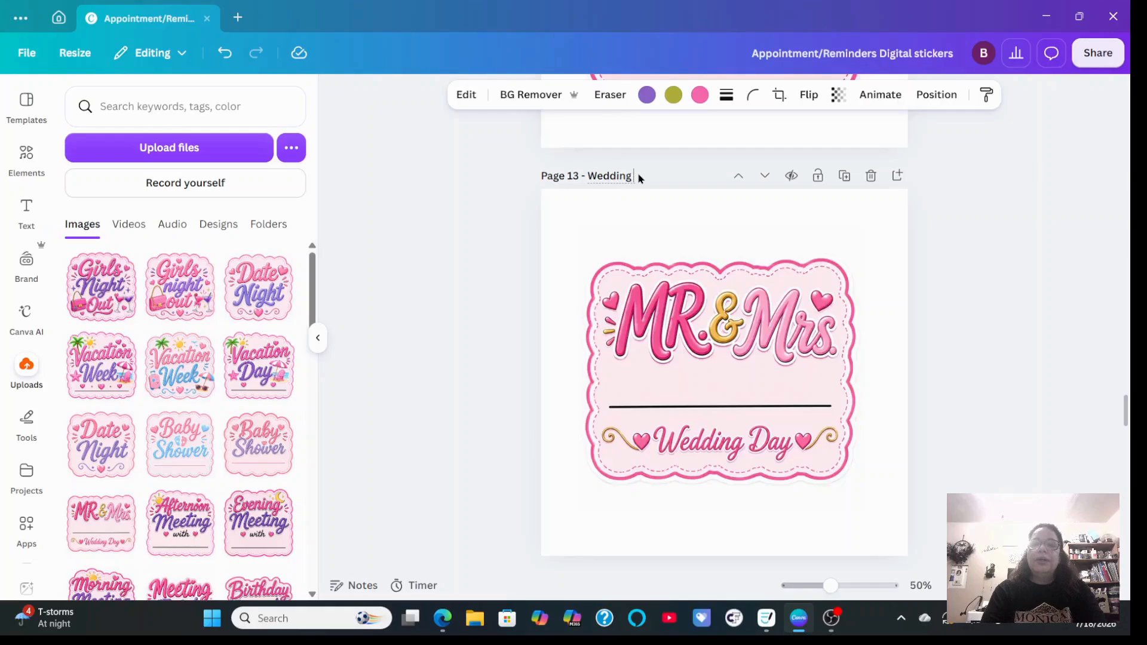
pyautogui.press('Return')
pyautogui.scroll(-5, 640, 197)
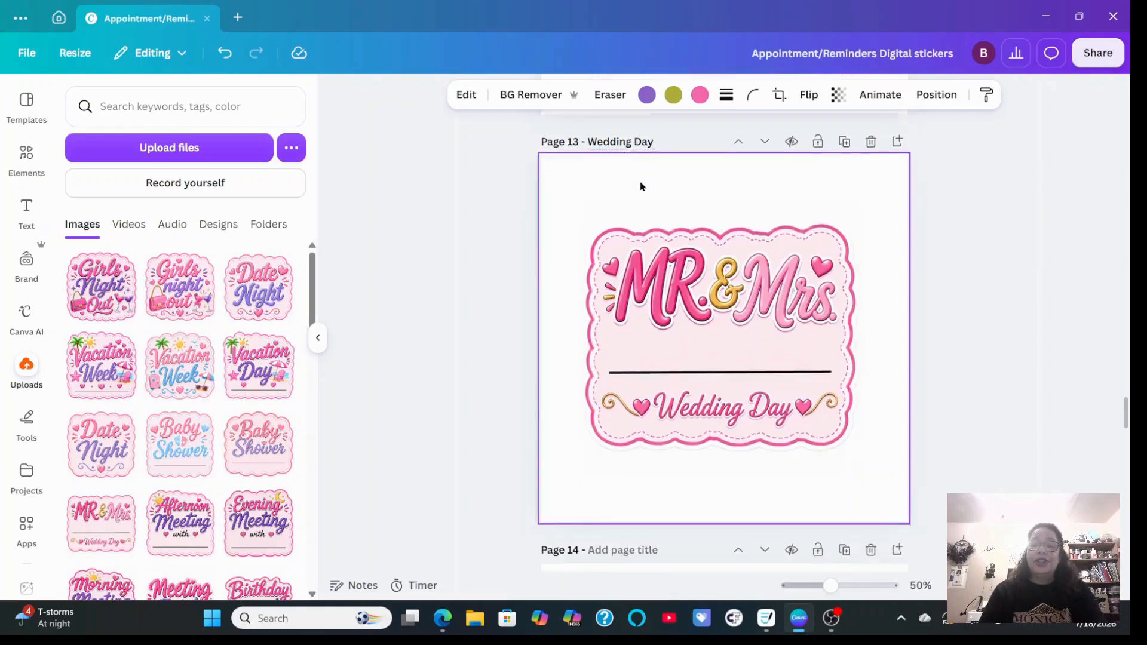
pyautogui.click(631, 220)
pyautogui.write('Baby shower')
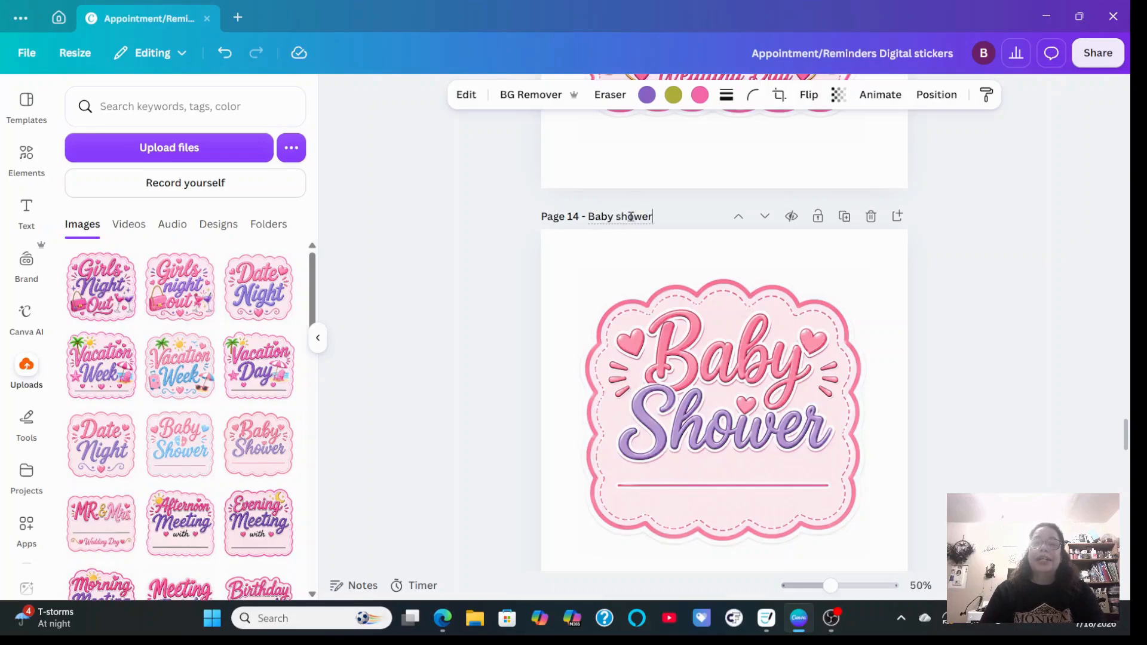
pyautogui.press('Return')
# Title page 15 "Date night", retyping the mistyped second word
pyautogui.scroll(-5, 632, 215)
pyautogui.scroll(1, 633, 179)
pyautogui.click(627, 186)
pyautogui.write('Date nigh')
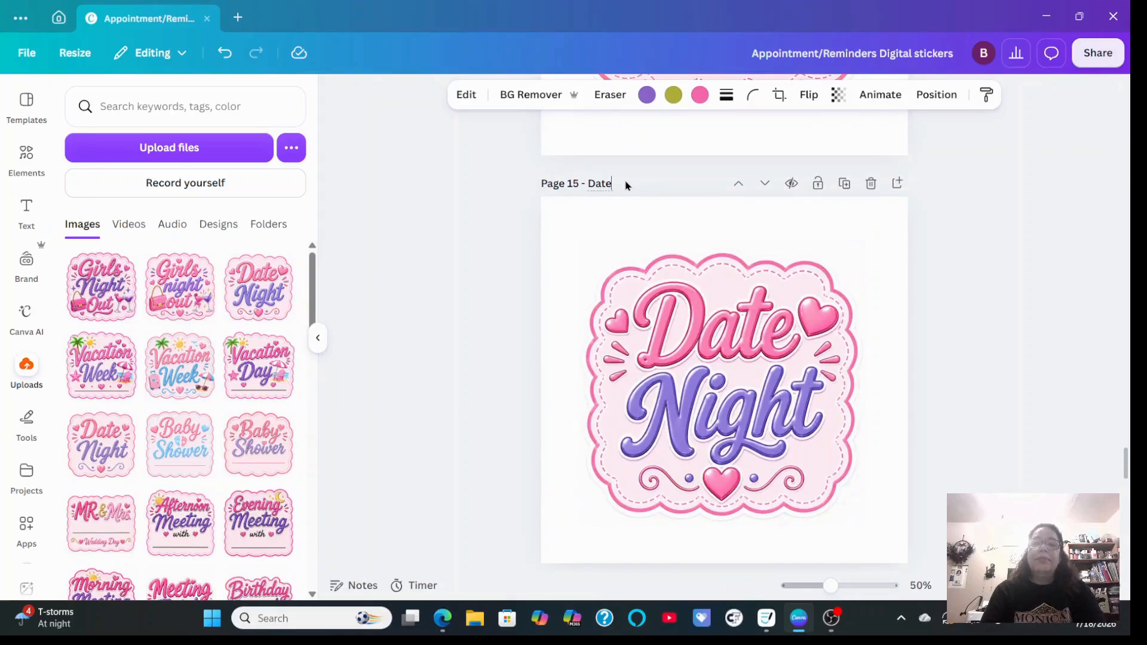
pyautogui.press('BackSpace')
pyautogui.press('BackSpace')
pyautogui.press('BackSpace')
pyautogui.press('BackSpace')
pyautogui.write('night')
# Title page 16 "Girls night out" and page 17 "Vacation day"
pyautogui.scroll(-5, 609, 181)
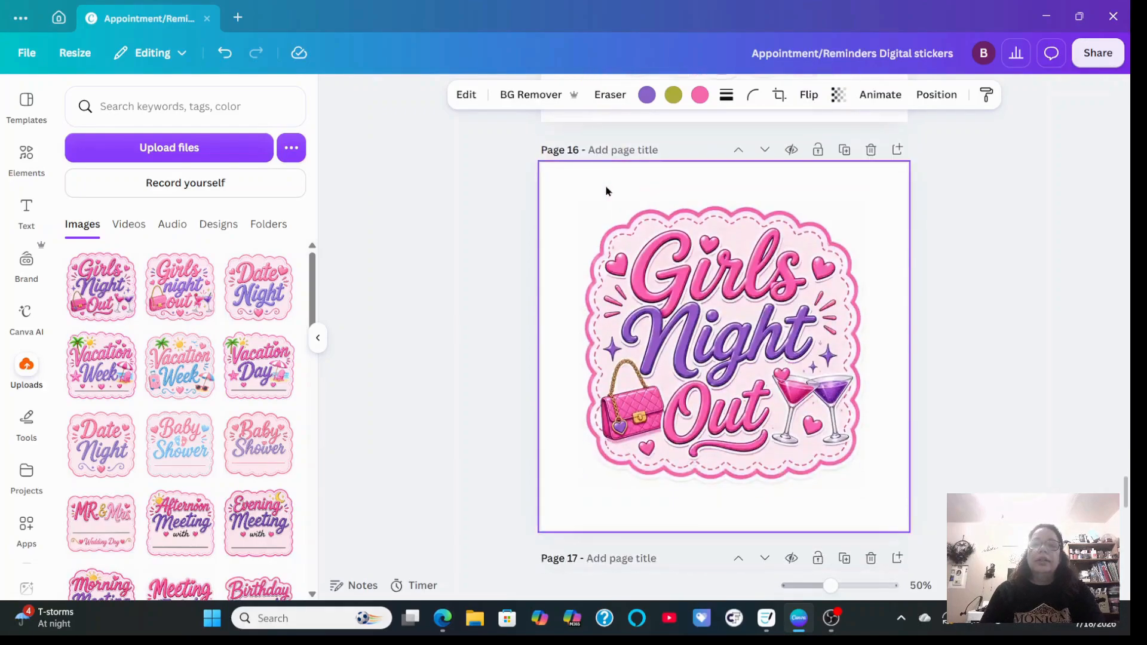
pyautogui.click(614, 154)
pyautogui.write('Girls night out')
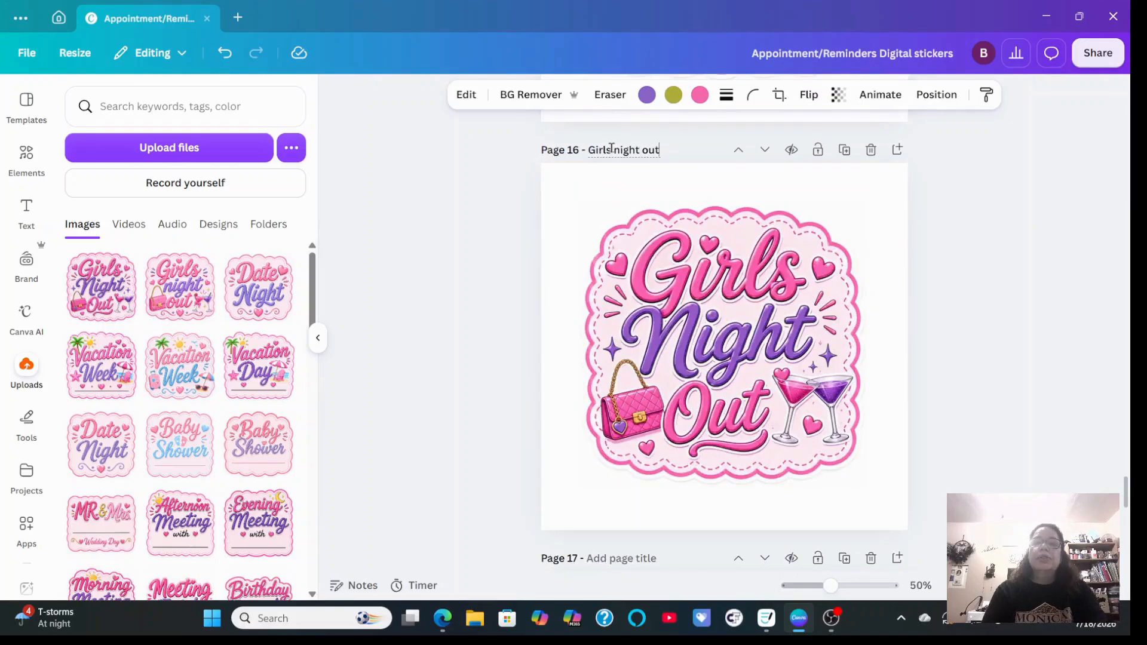
pyautogui.scroll(-5, 609, 156)
pyautogui.scroll(1, 612, 160)
pyautogui.click(616, 190)
pyautogui.write('Vacation day')
# Title page 18 "Vacation week"
pyautogui.scroll(-1, 611, 201)
pyautogui.scroll(-5, 611, 201)
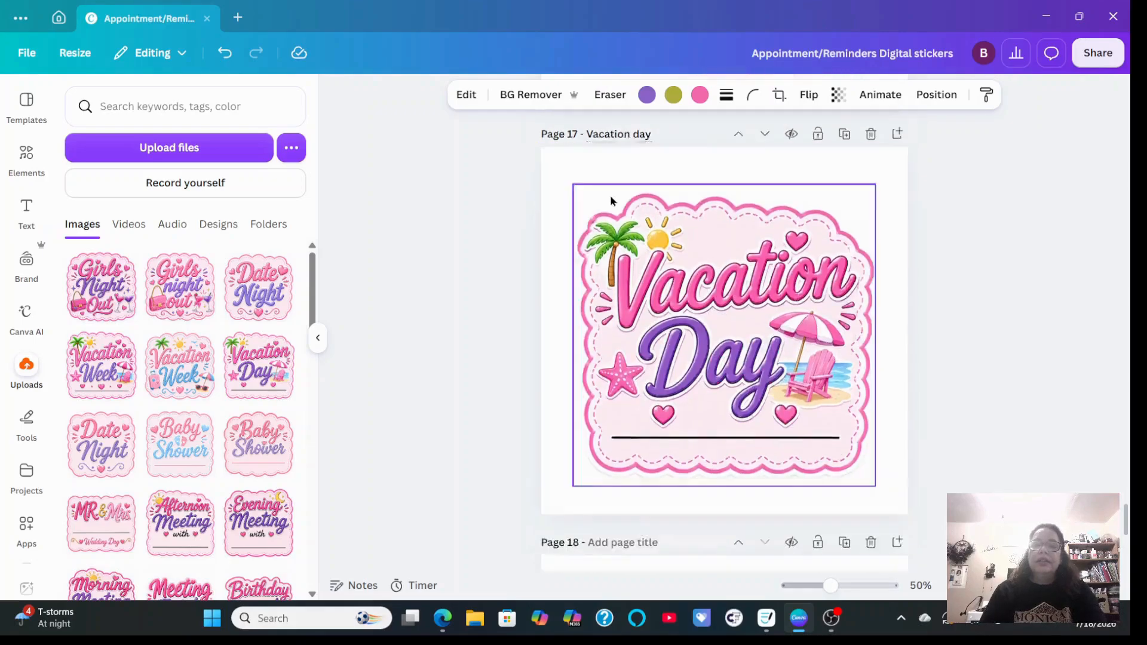
pyautogui.scroll(2, 608, 190)
pyautogui.click(603, 206)
pyautogui.write('Vacation week')
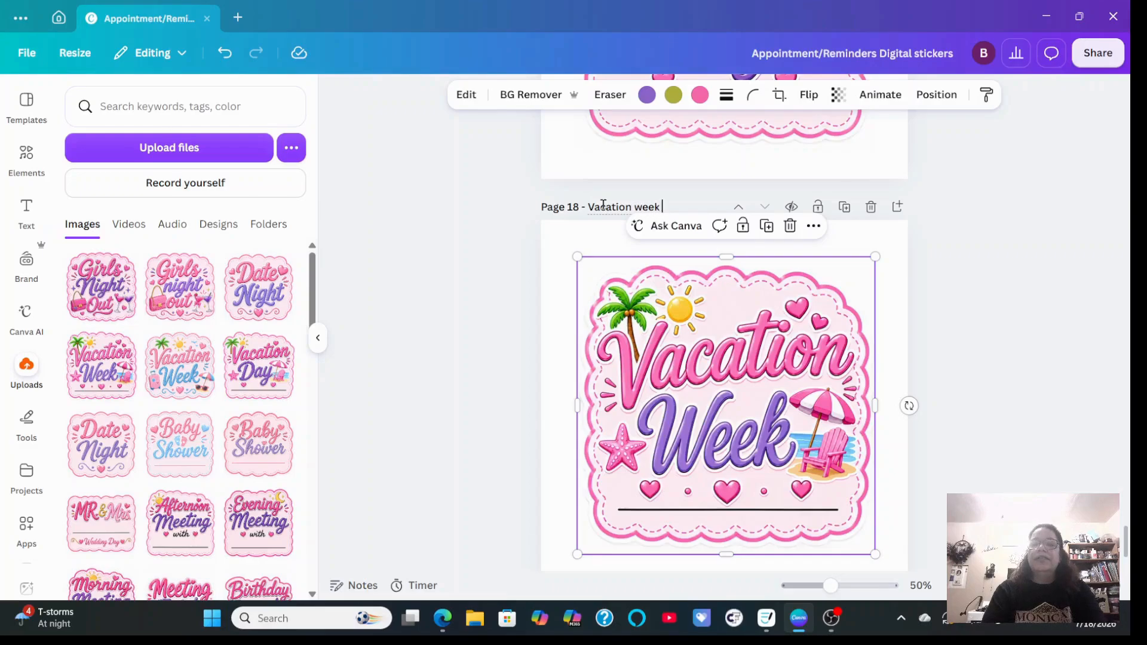
pyautogui.scroll(-2, 604, 206)
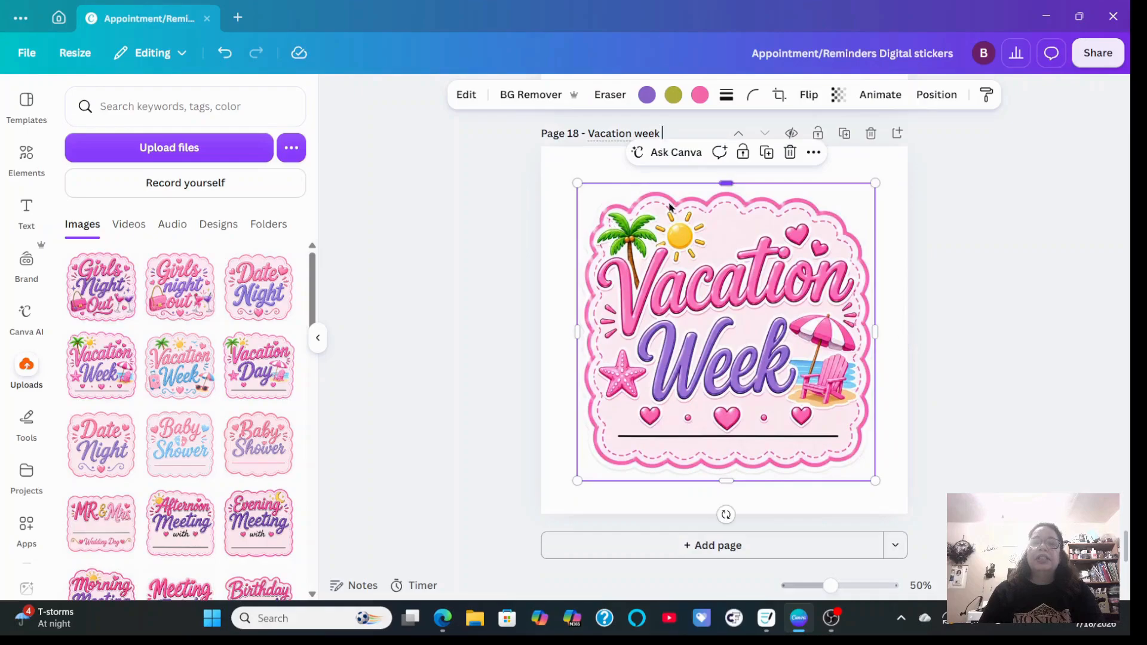
# Try dark purple in place of the pink in the Vacation Week sticker and undo the recolouring
pyautogui.click(703, 97)
pyautogui.click(248, 413)
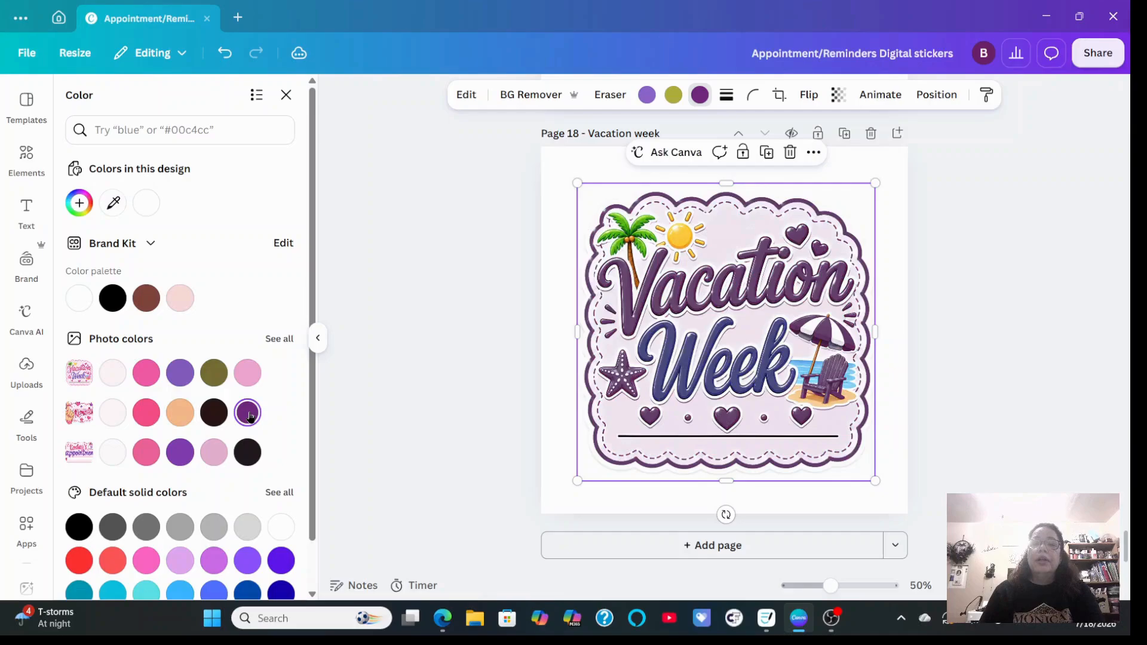
pyautogui.click(224, 54)
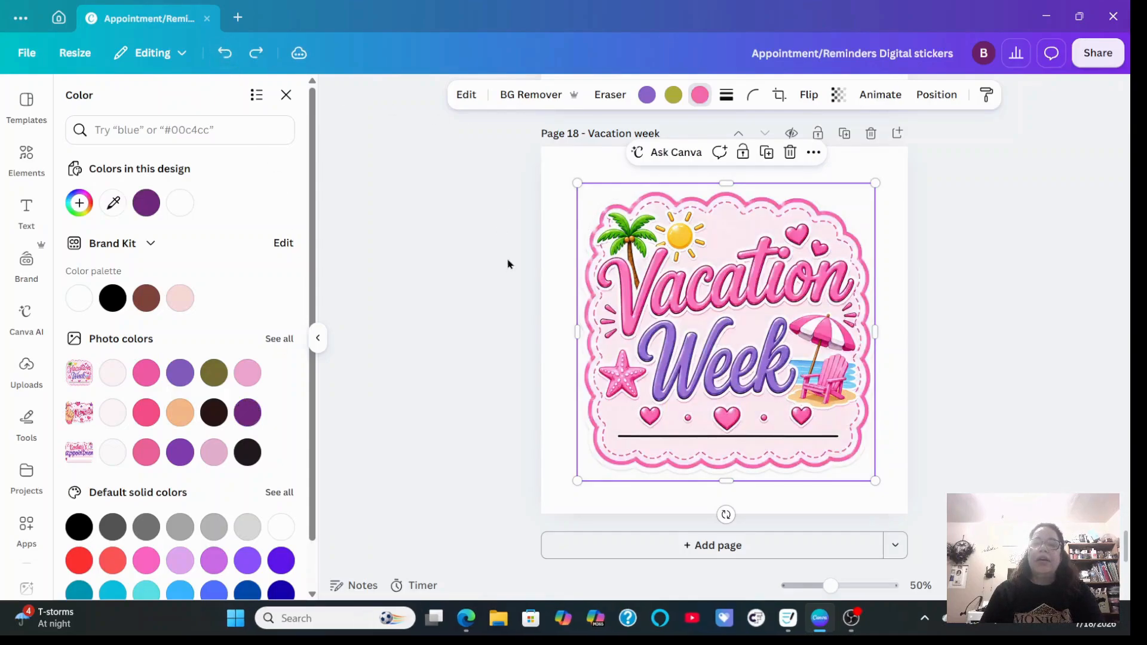
pyautogui.press('Escape')
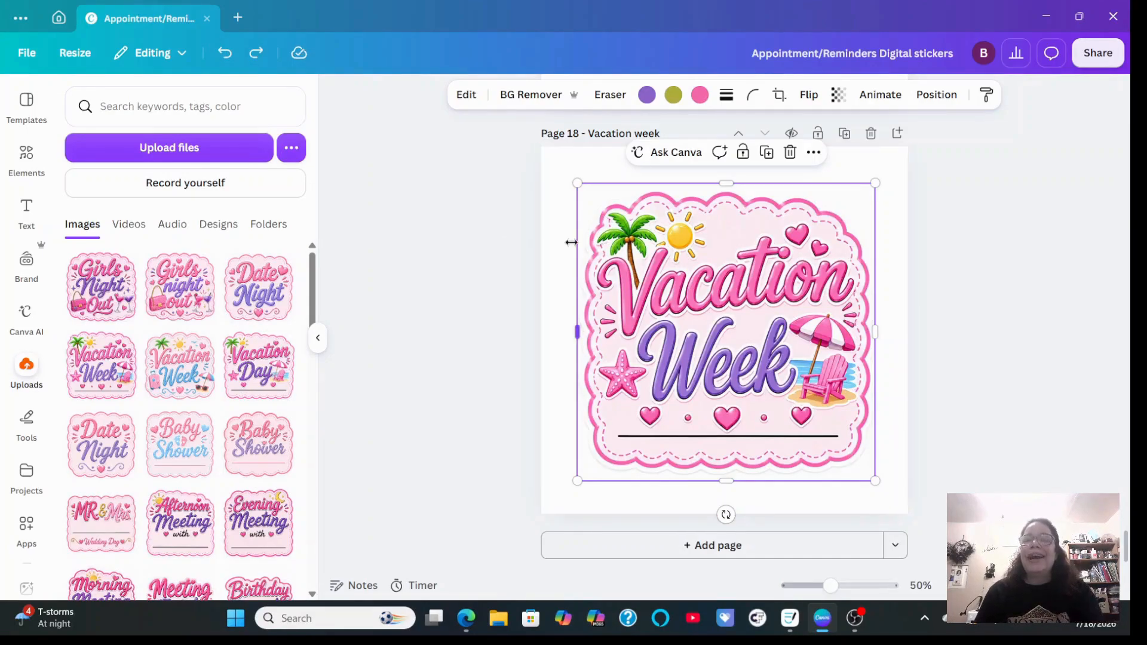
# Download all pages as PNG with a transparent background and save the ZIP file "AppointmentReminders Digital stickers" in Downloads
pyautogui.scroll(15, 975, 299)
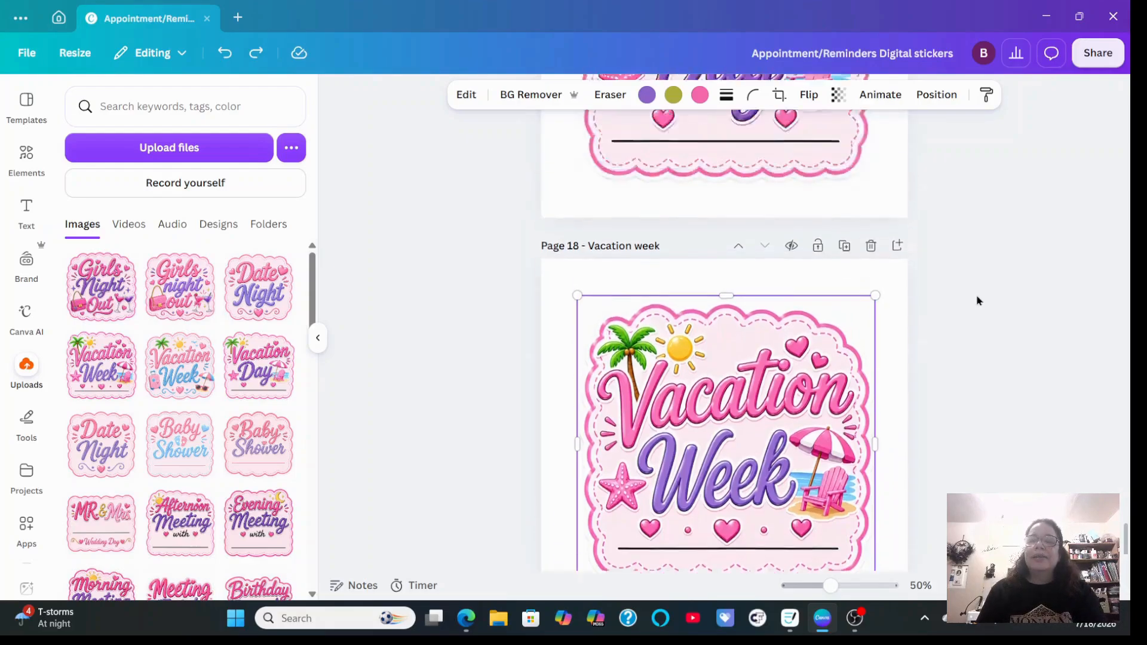
pyautogui.scroll(20, 976, 299)
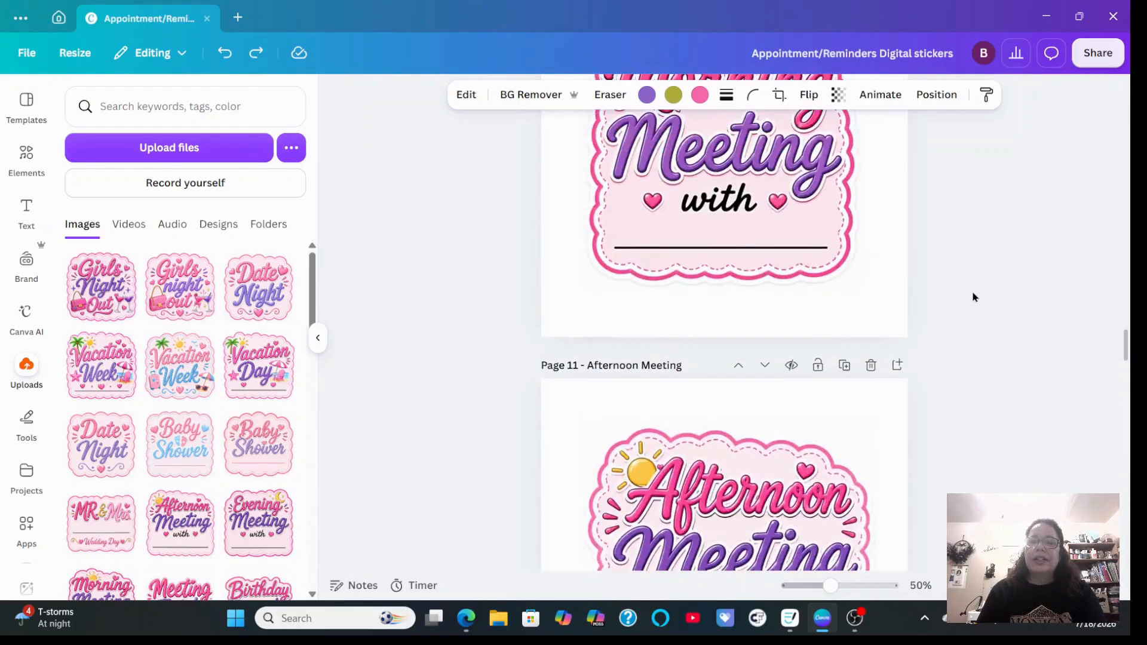
pyautogui.scroll(20, 973, 297)
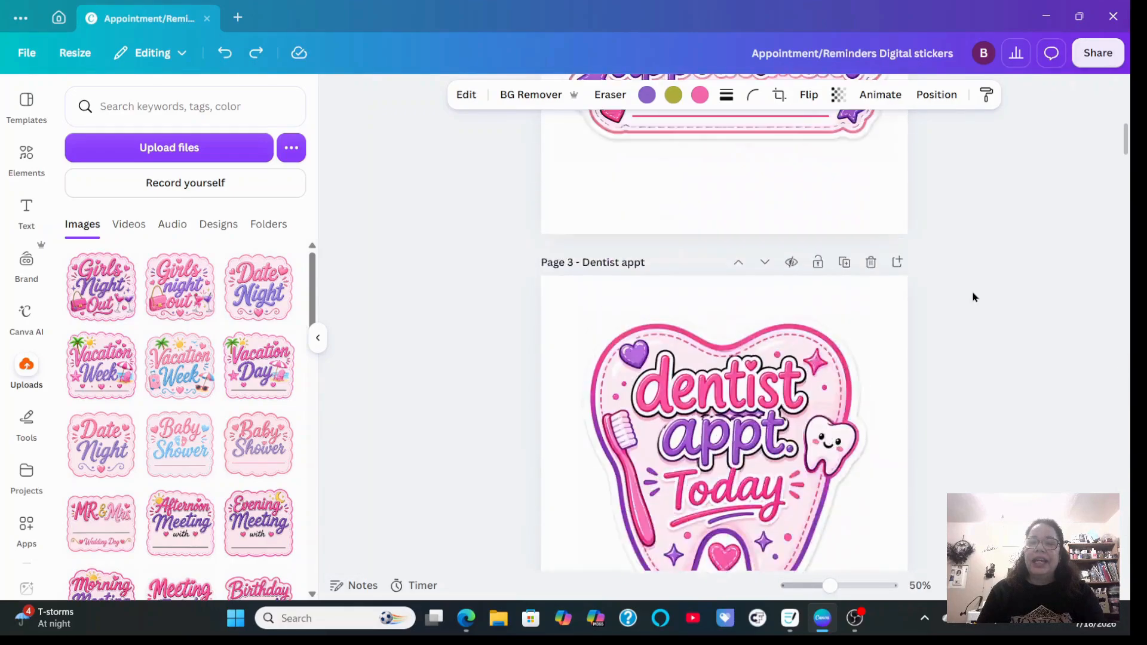
pyautogui.click(1097, 52)
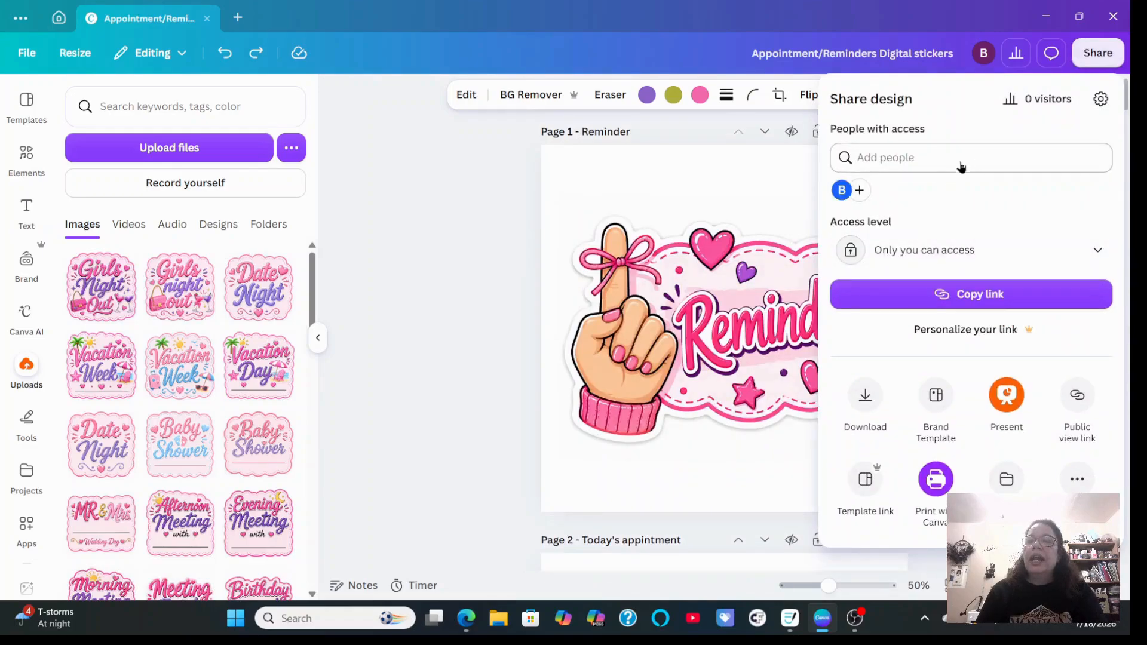
pyautogui.click(869, 404)
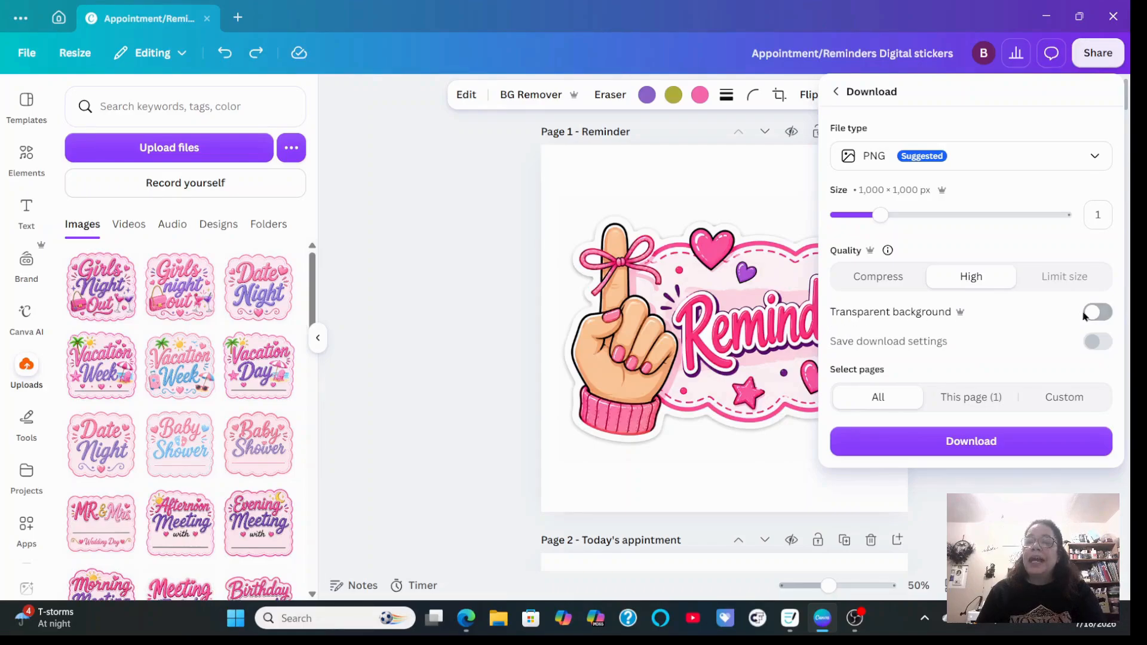
pyautogui.click(1105, 313)
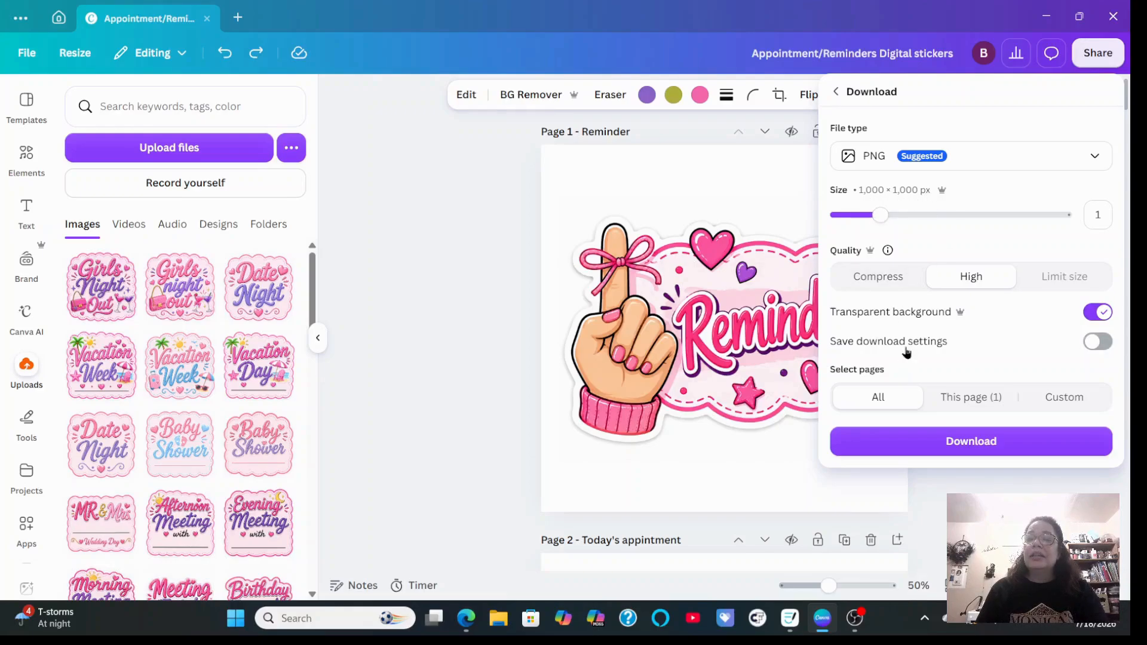
pyautogui.click(949, 445)
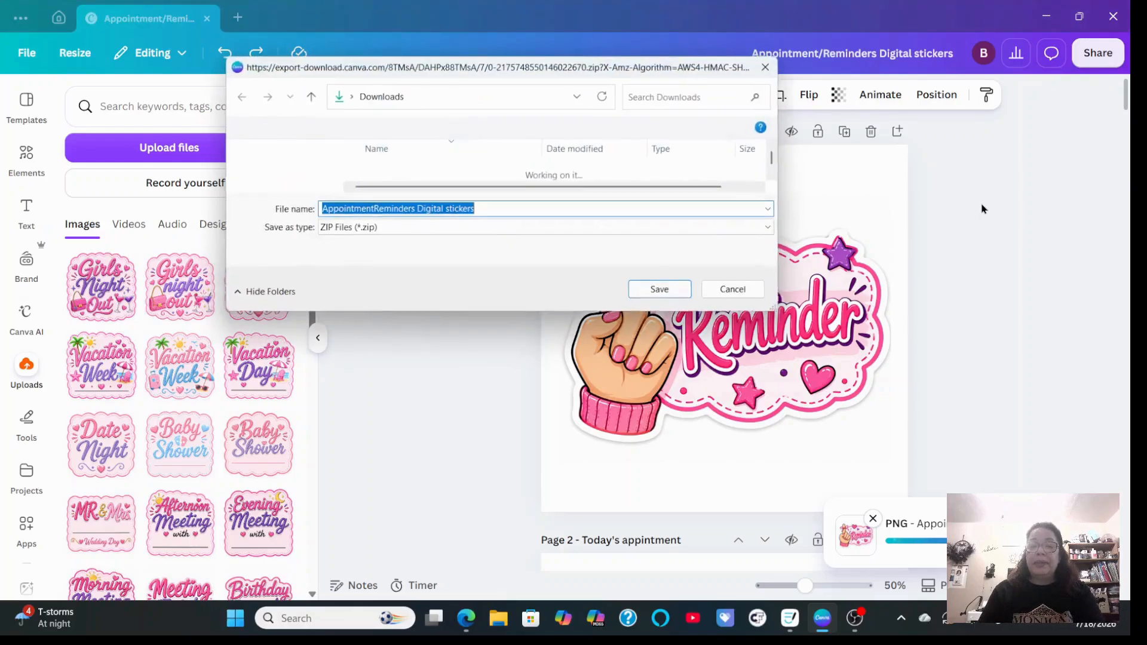
pyautogui.click(645, 294)
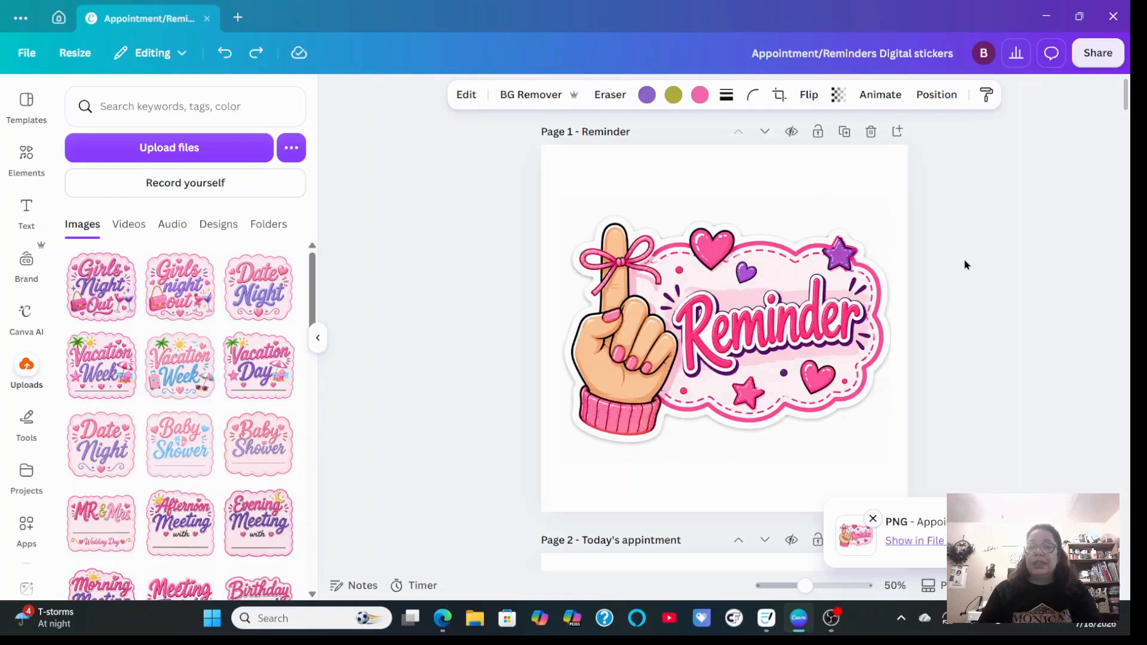
# Create a new custom-size design, 8.5 in wide and 11 in high
pyautogui.moveTo(1127, 97)
pyautogui.mouseDown()
pyautogui.moveTo(1123, 236)
pyautogui.moveTo(1108, 98)
pyautogui.moveTo(1128, 86)
pyautogui.mouseUp()
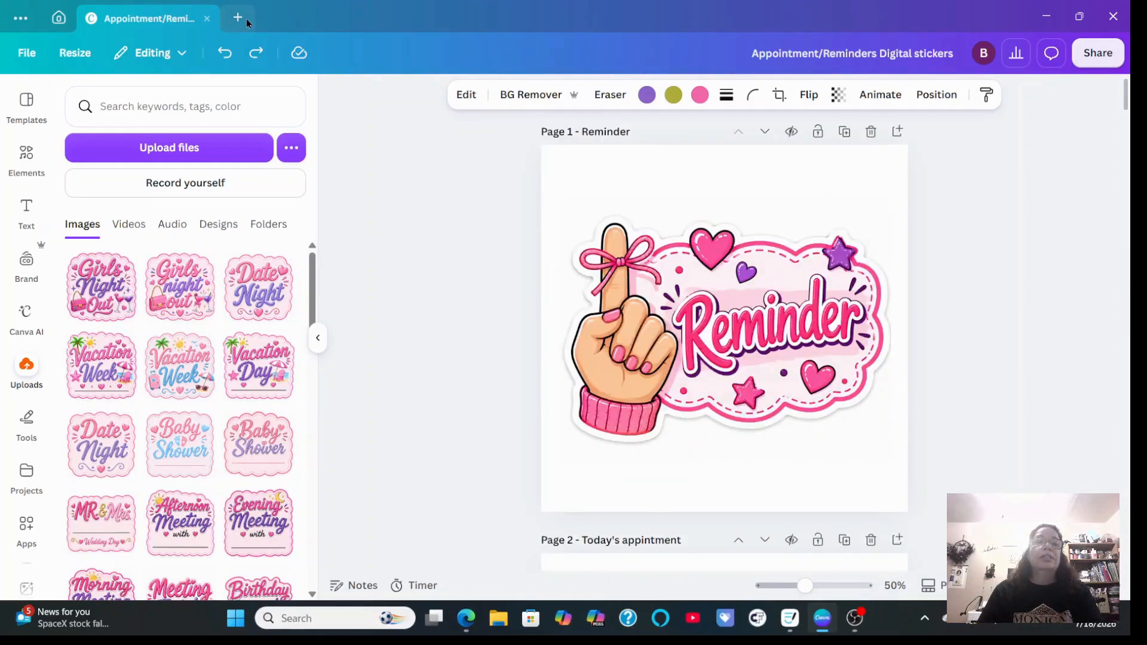
pyautogui.click(238, 18)
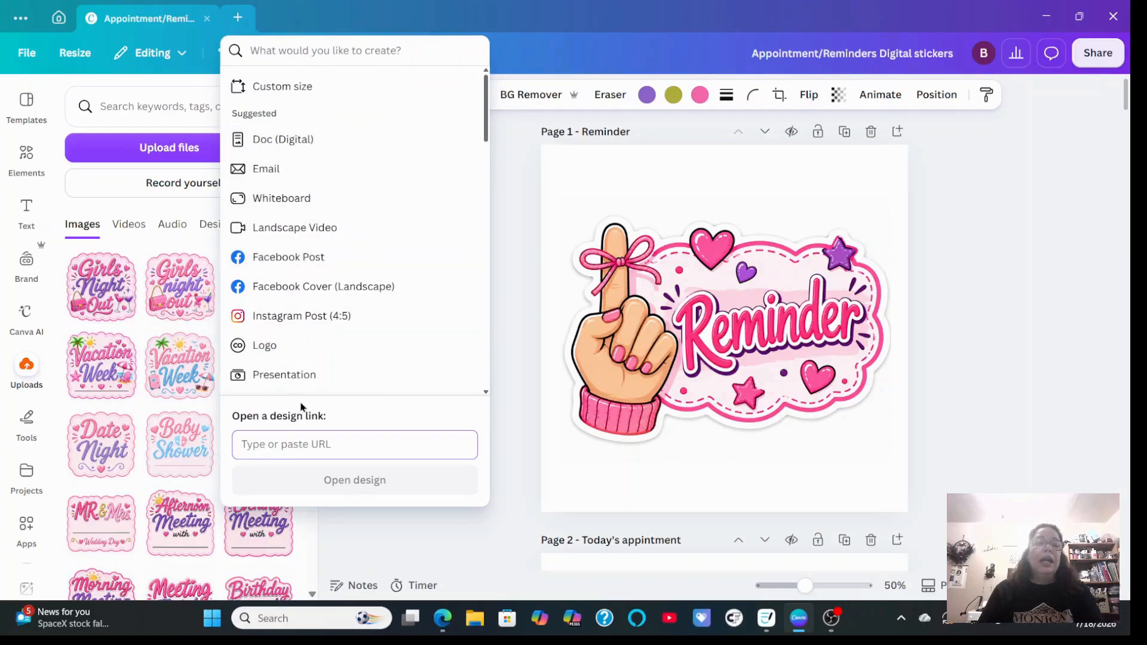
pyautogui.click(295, 86)
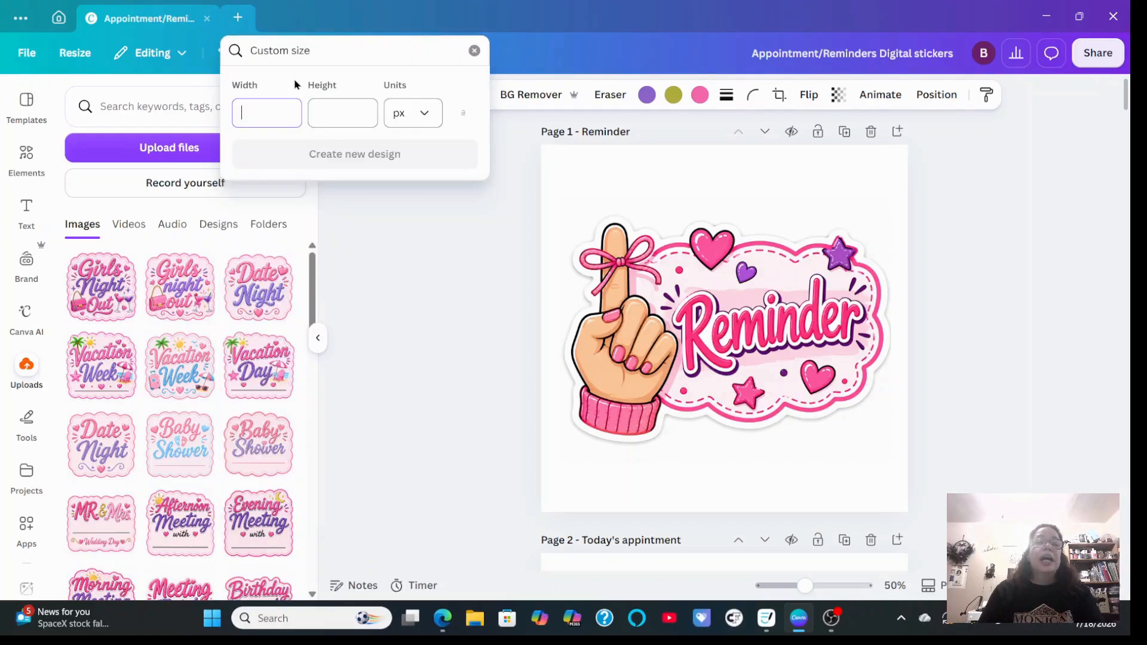
pyautogui.click(420, 121)
pyautogui.click(418, 187)
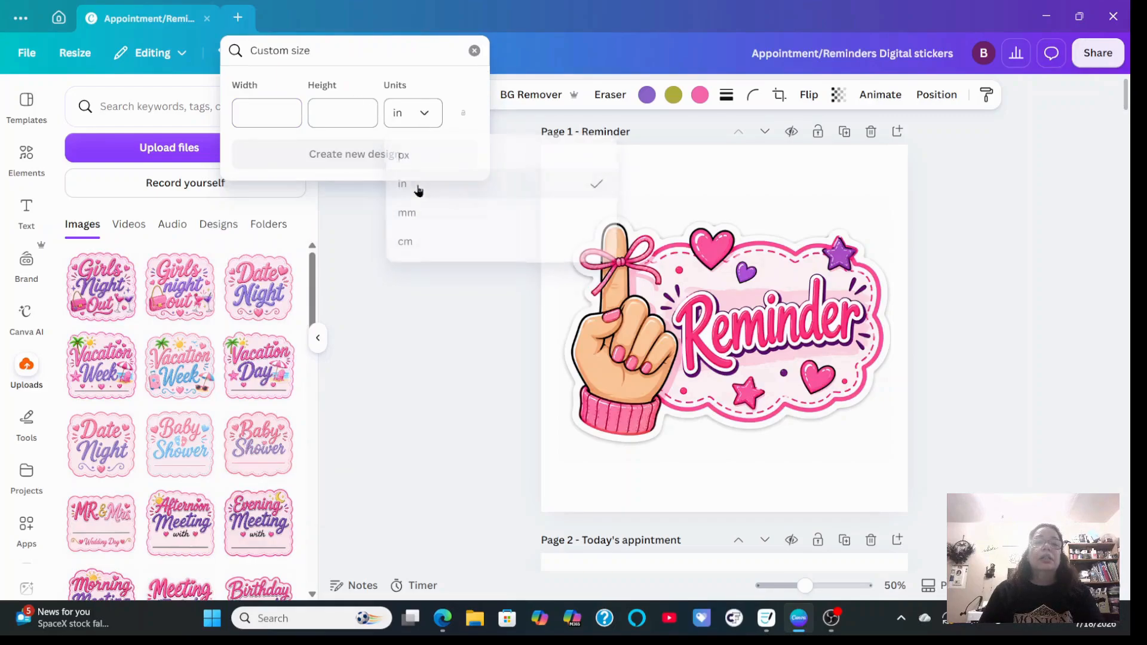
pyautogui.click(266, 117)
pyautogui.write('8.5')
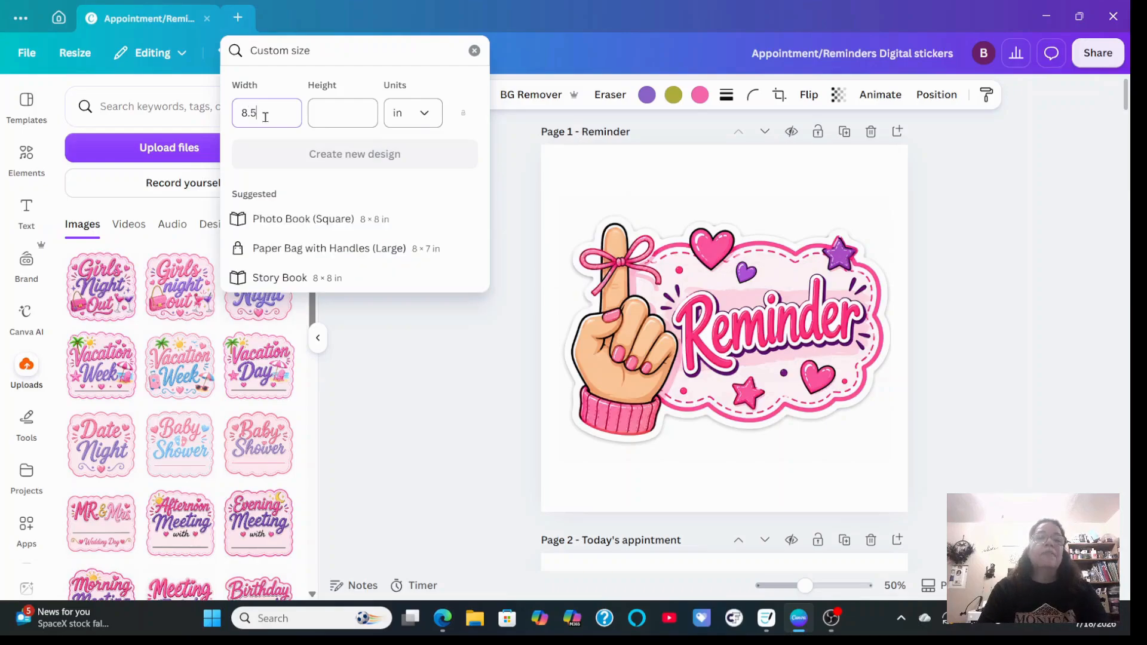
pyautogui.write('11')
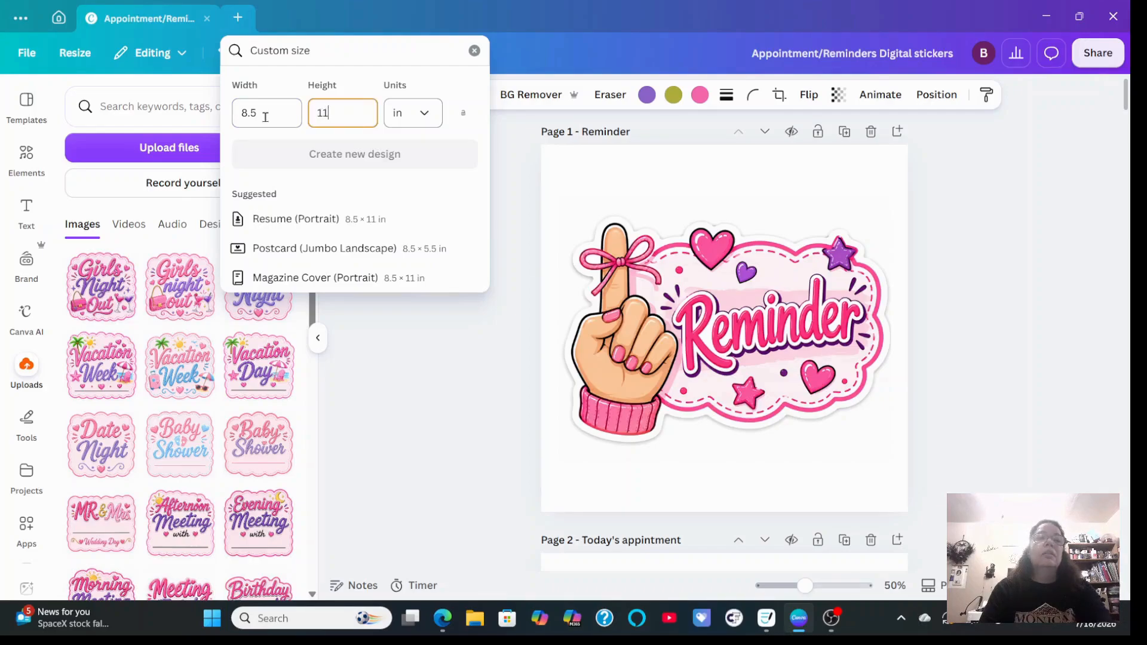
pyautogui.click(350, 160)
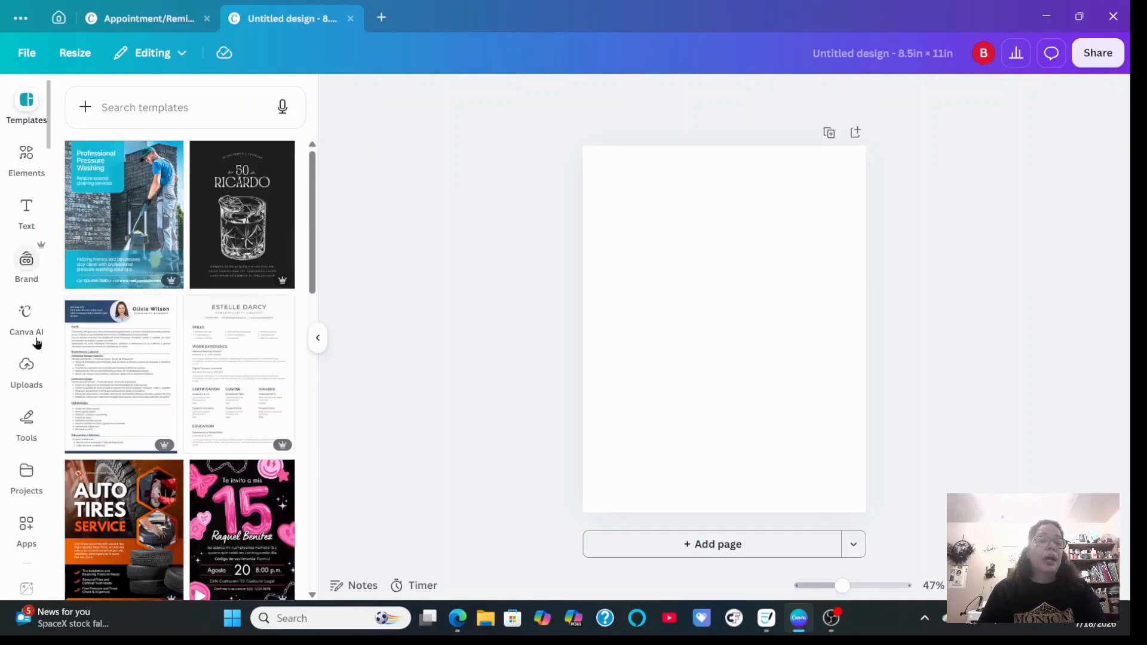
# Add the uploaded Reminder sticker without the hand, shrink it near the page's upper-left corner, and remove its background
pyautogui.scroll(-4, 33, 344)
pyautogui.scroll(4, 34, 328)
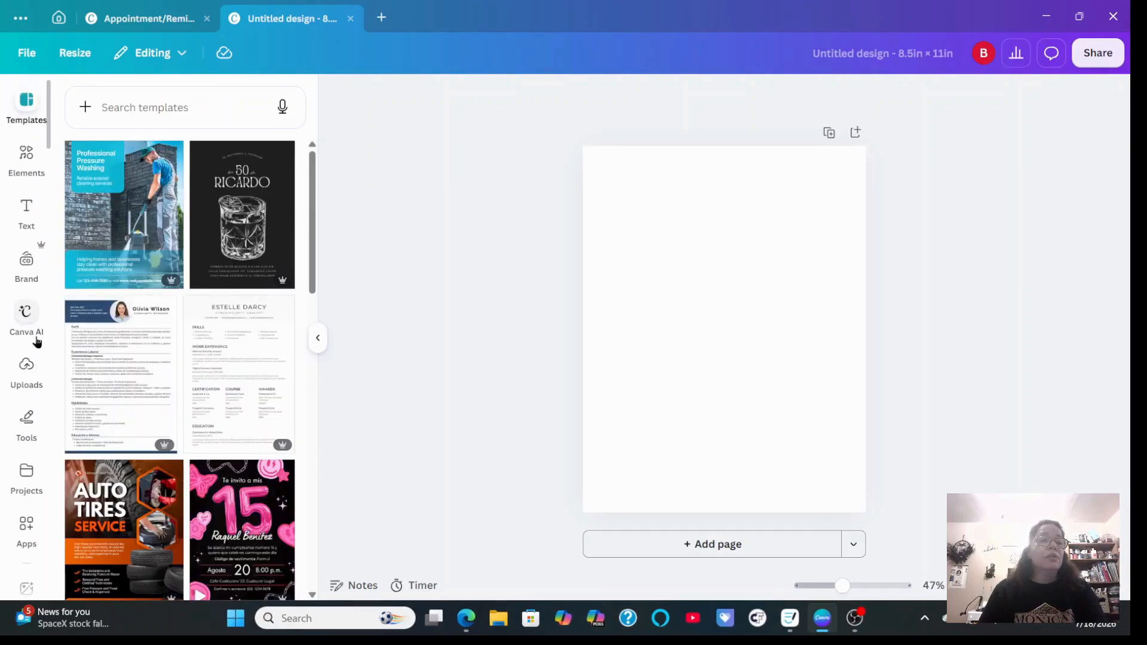
pyautogui.click(27, 365)
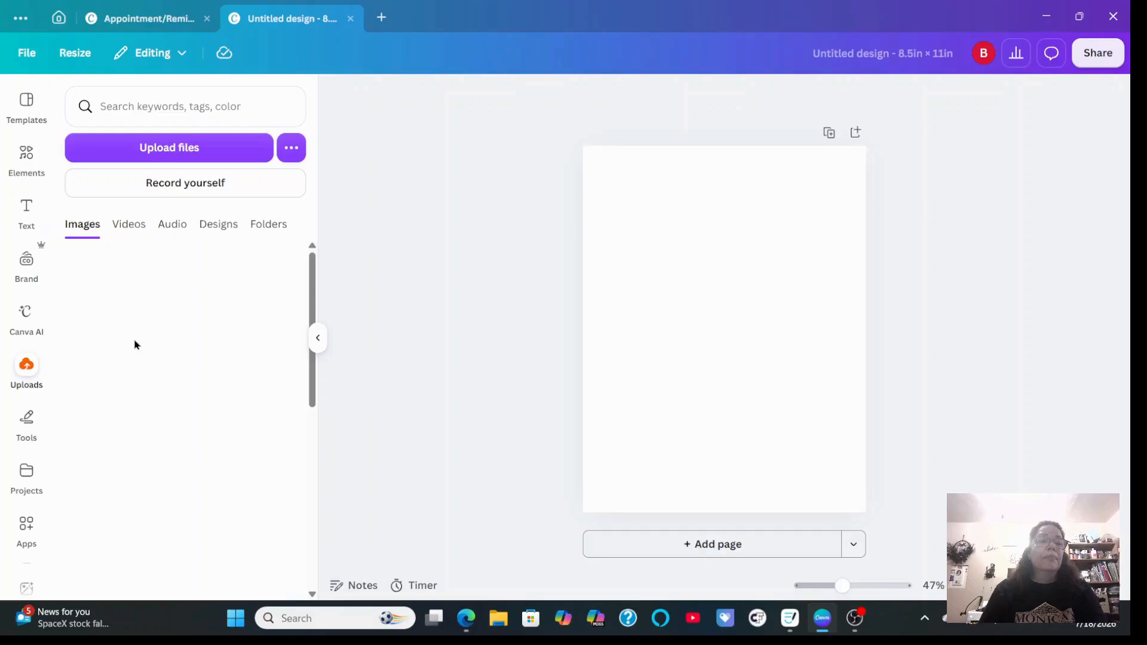
pyautogui.scroll(-8, 135, 345)
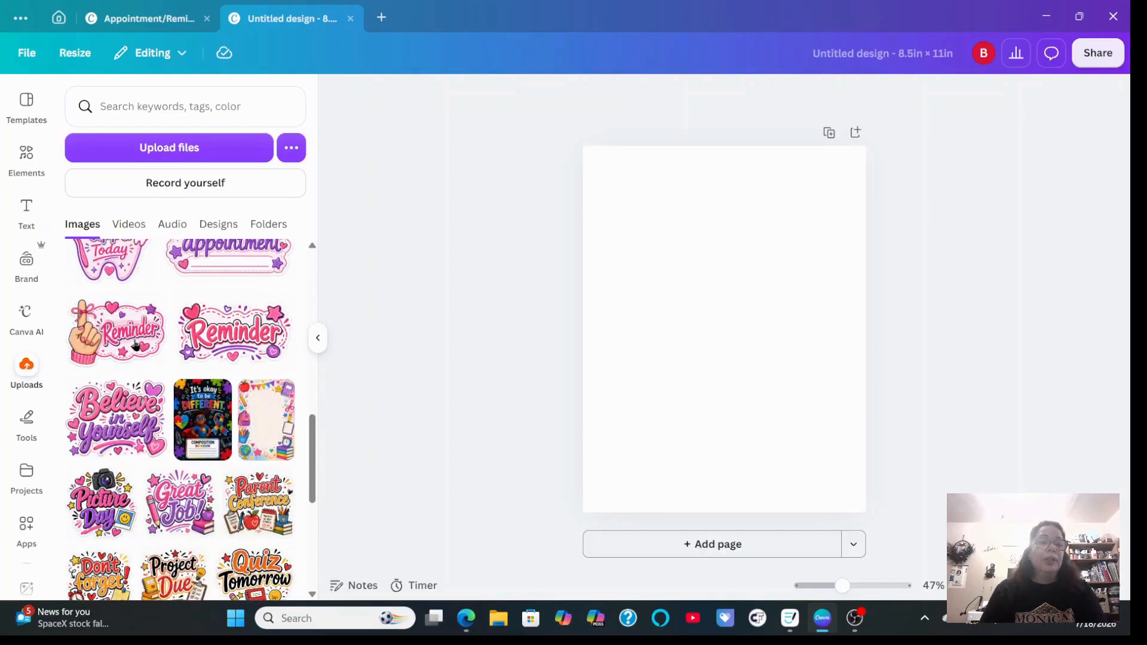
pyautogui.click(233, 331)
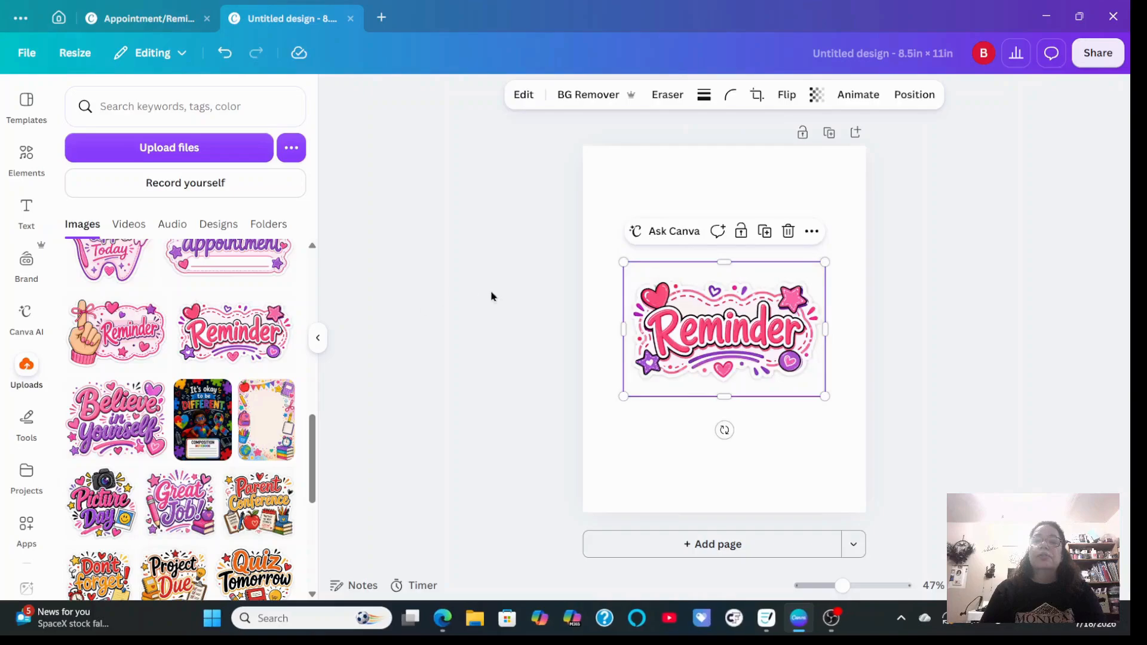
pyautogui.moveTo(813, 272); pyautogui.dragTo(674, 200)
pyautogui.click(555, 95)
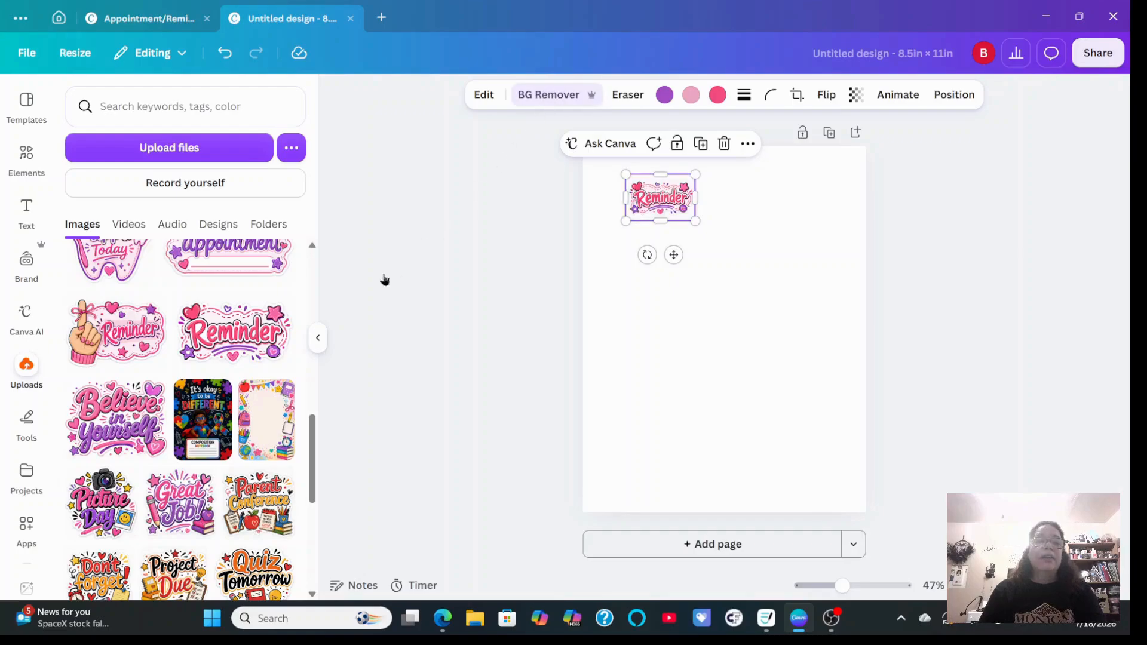
# Add the uploaded Reminder sticker with the pointing hand, remove its background, and shrink it below the first Reminder sticker
pyautogui.click(139, 344)
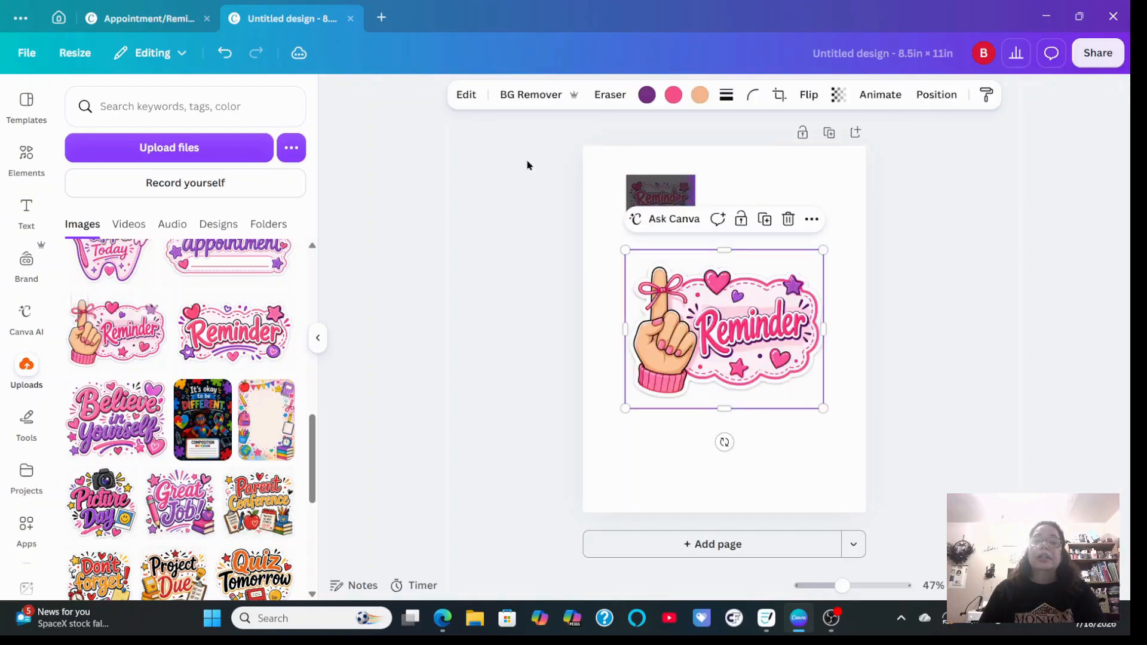
pyautogui.click(548, 95)
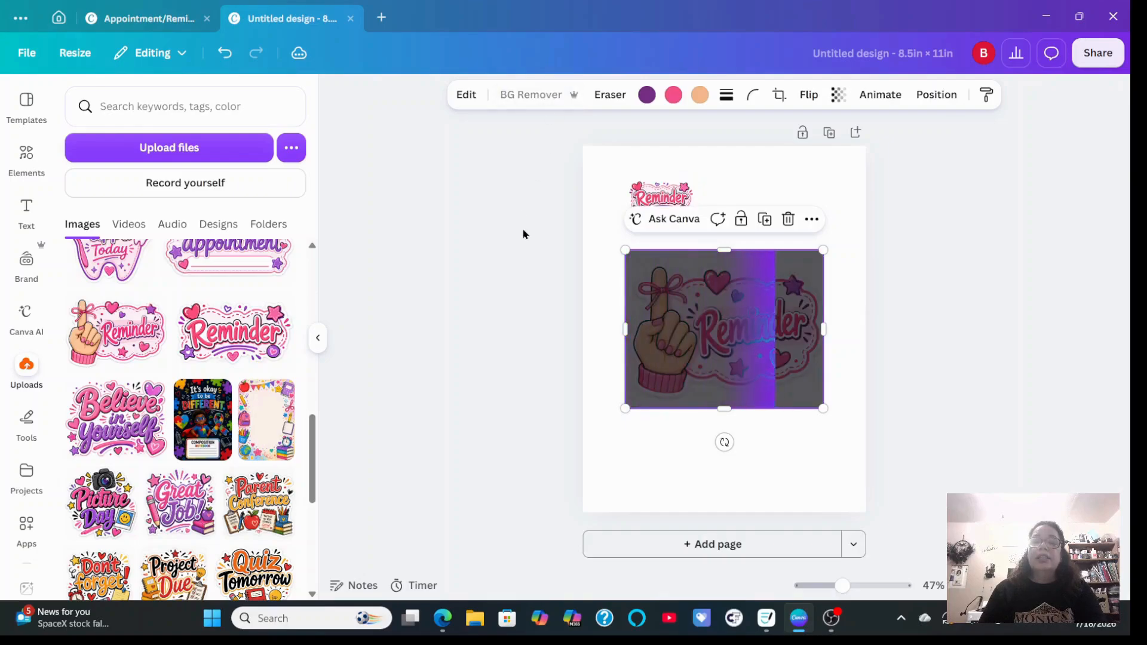
pyautogui.moveTo(823, 250); pyautogui.dragTo(665, 246)
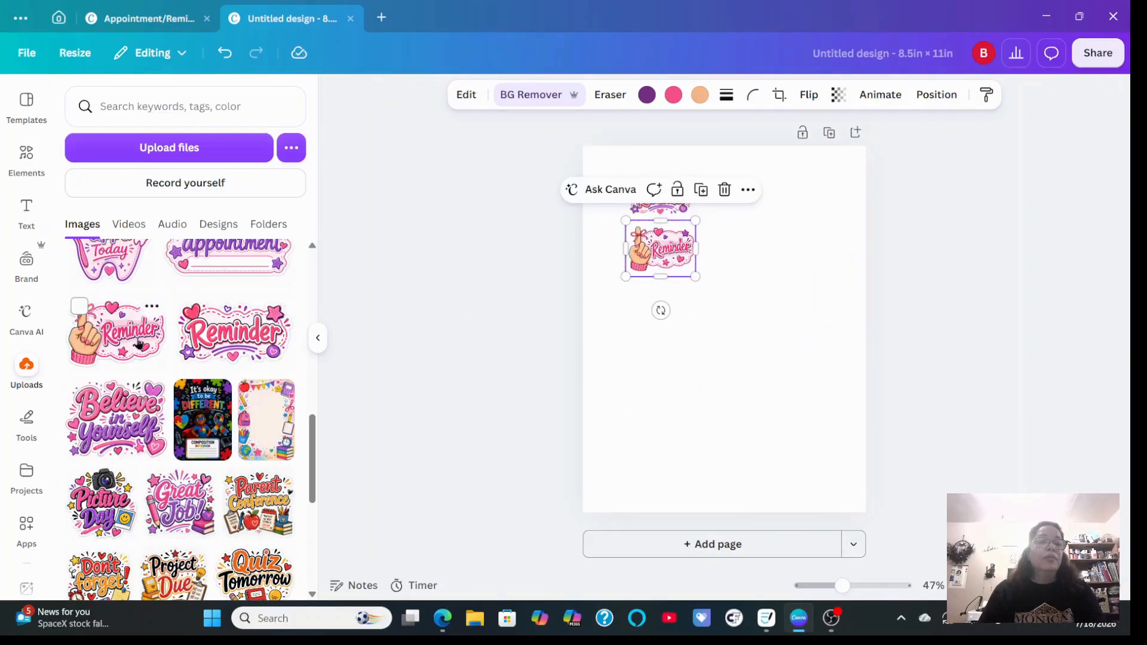
# Add the uploaded "today's appointment" sticker, remove its background, and shrink it below the hand Reminder sticker
pyautogui.scroll(3, 138, 344)
pyautogui.click(227, 388)
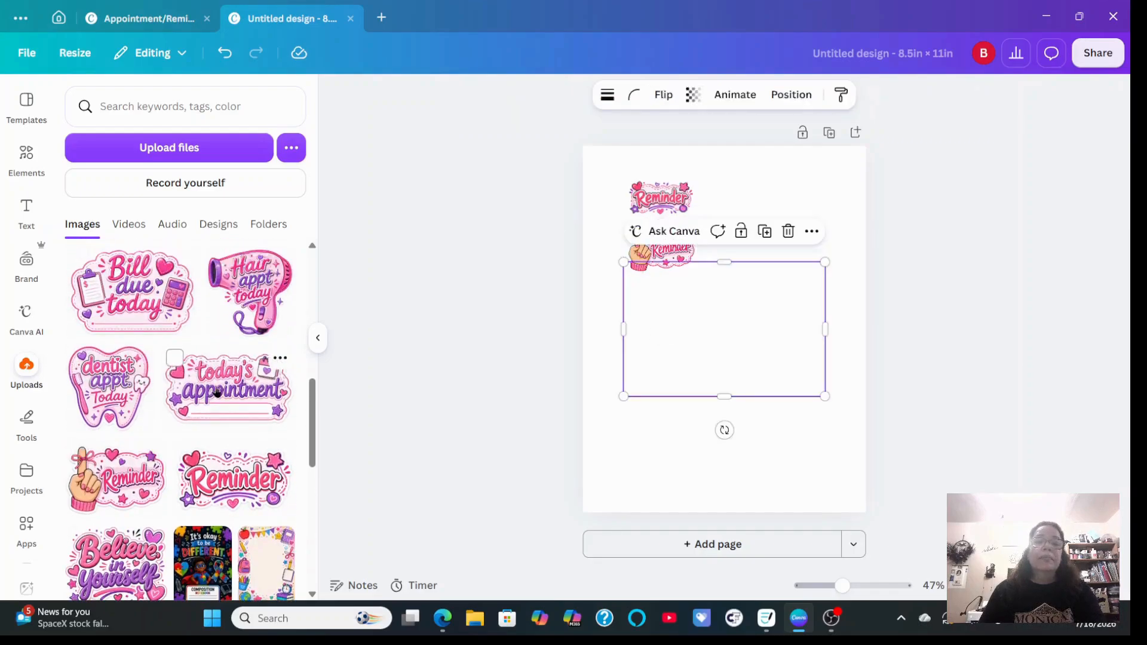
pyautogui.click(566, 101)
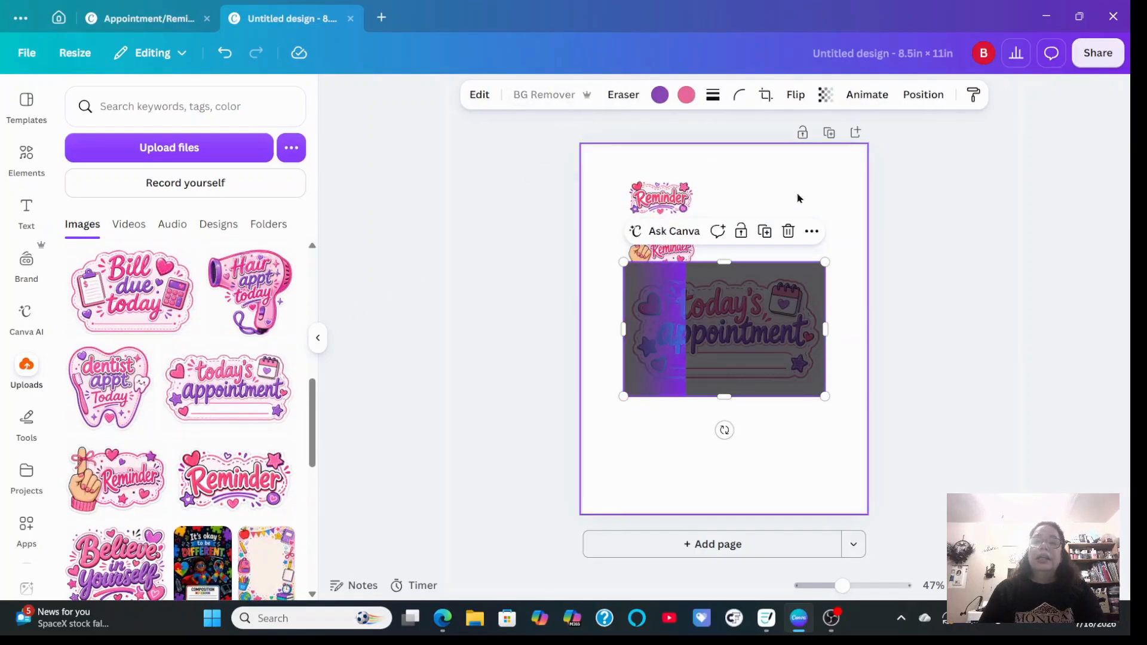
pyautogui.moveTo(825, 261); pyautogui.dragTo(669, 297)
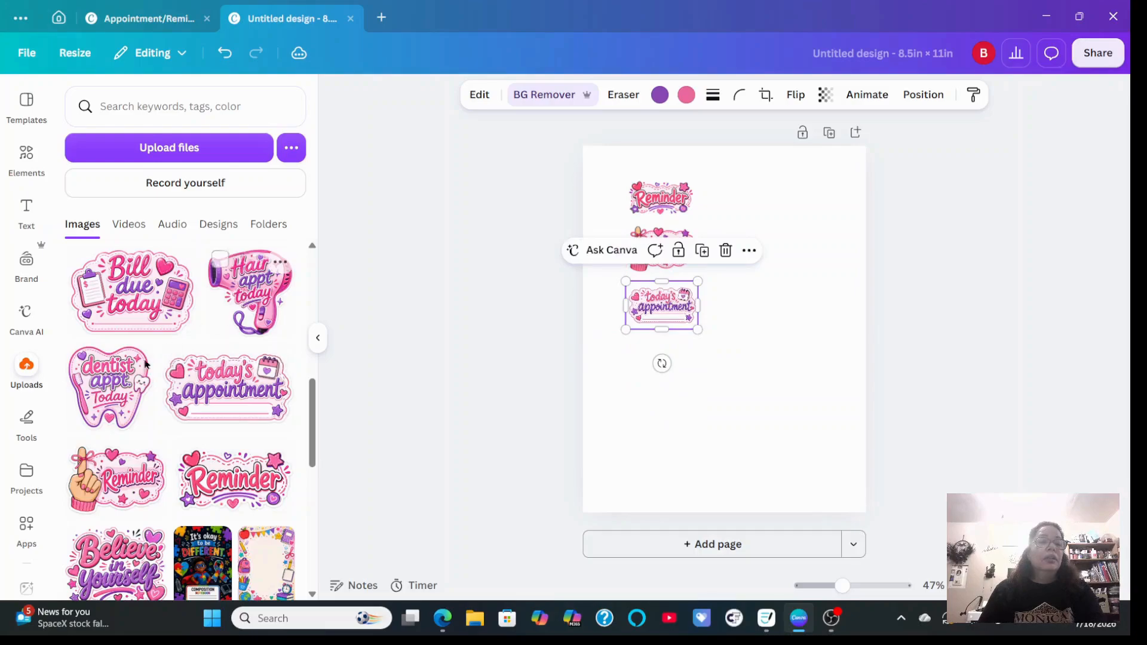
# Add the uploaded "dentist appt. Today" sticker, remove its background, and shrink it below the "today's appointment" sticker
pyautogui.click(122, 397)
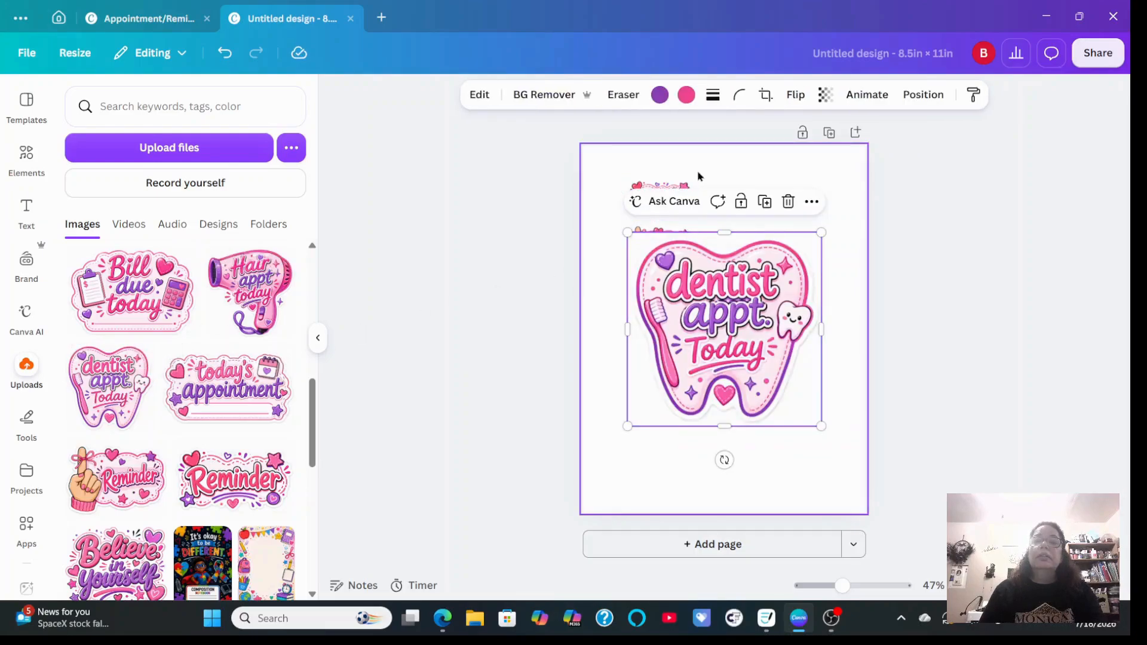
pyautogui.click(548, 96)
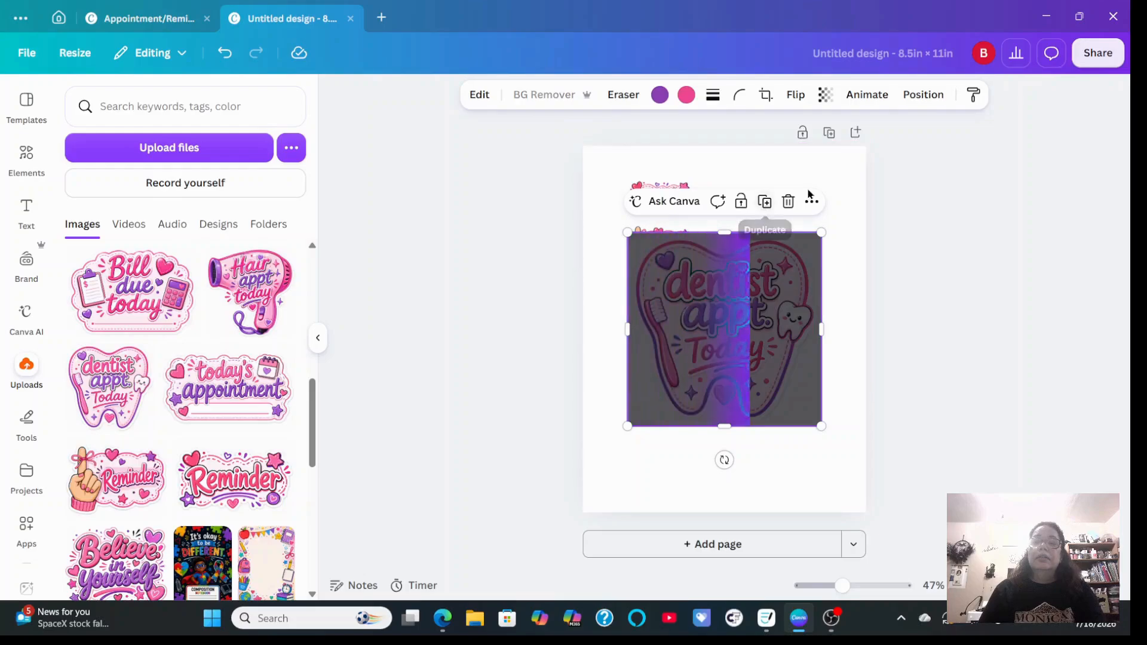
pyautogui.moveTo(821, 232); pyautogui.dragTo(657, 362)
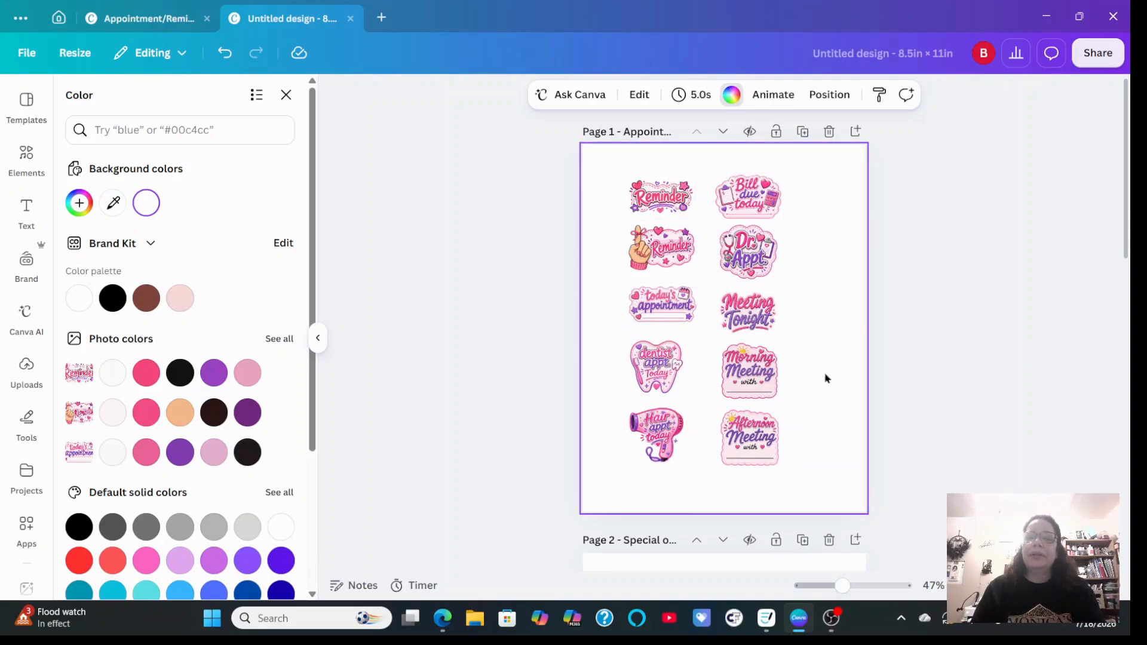
# Add a fourth page after the pink gingham page and place the recently used yellow gingham pattern on it
pyautogui.scroll(-5, 821, 454)
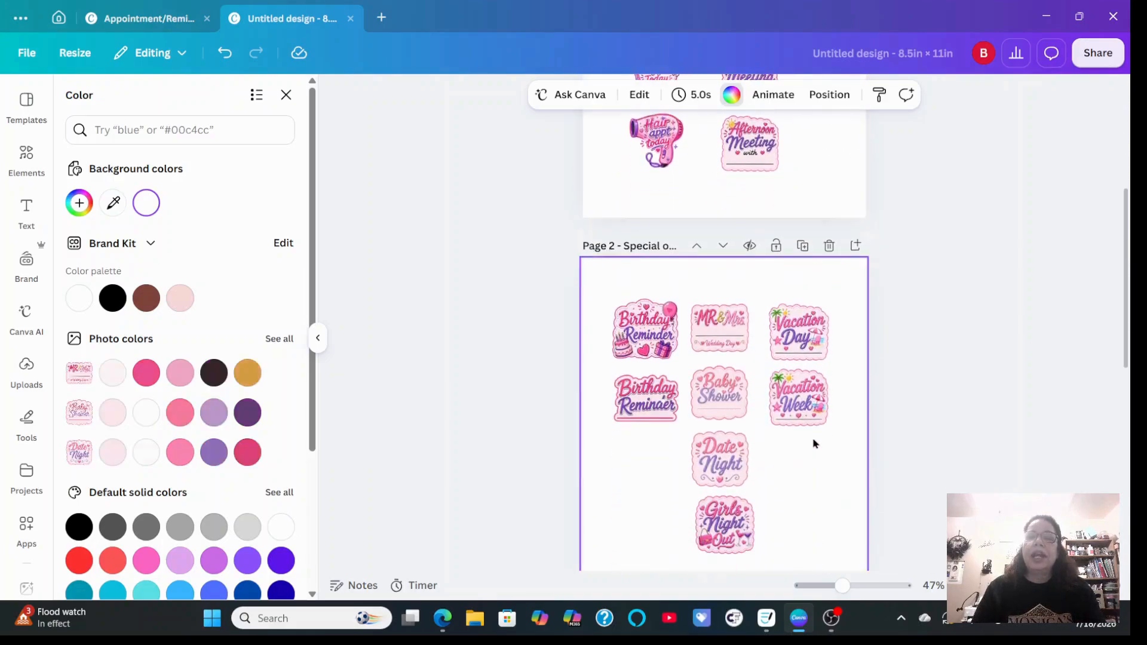
pyautogui.scroll(-1, 836, 514)
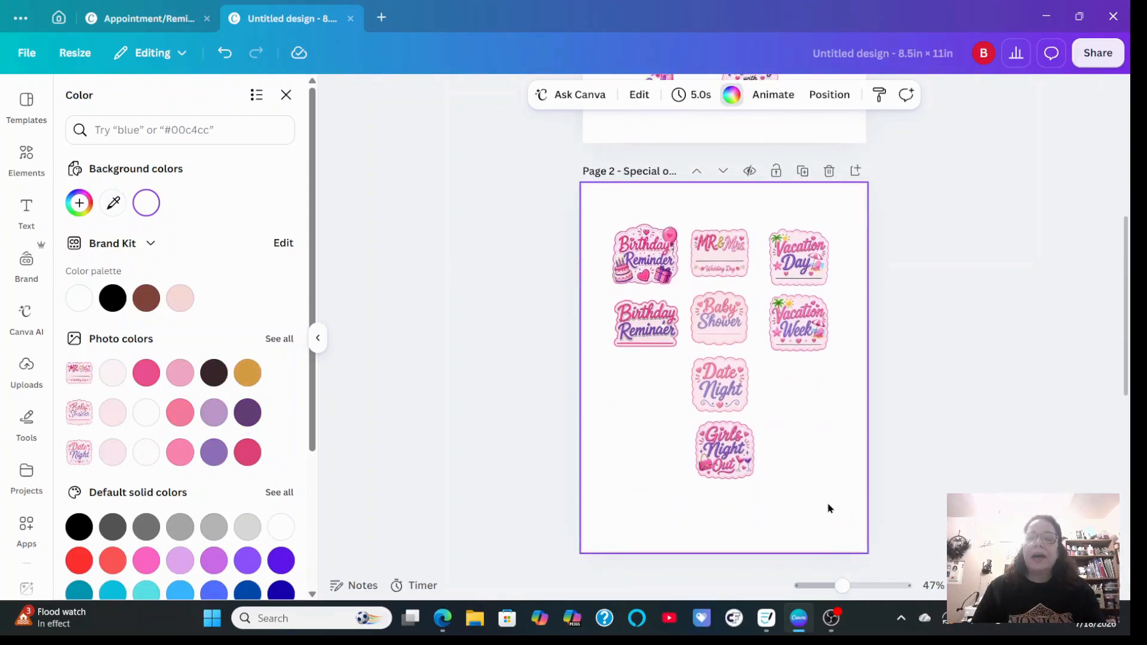
pyautogui.scroll(-6, 829, 509)
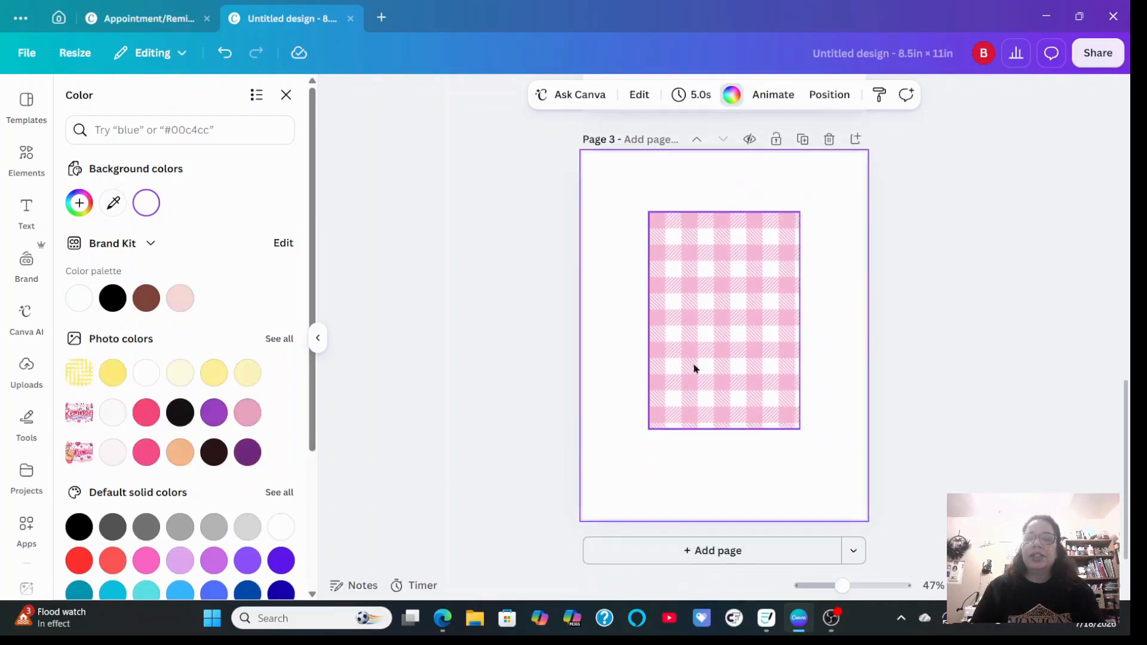
pyautogui.moveTo(725, 335)
pyautogui.mouseDown()
pyautogui.moveTo(763, 330)
pyautogui.moveTo(723, 333)
pyautogui.moveTo(729, 344)
pyautogui.mouseUp()
pyautogui.click(775, 551)
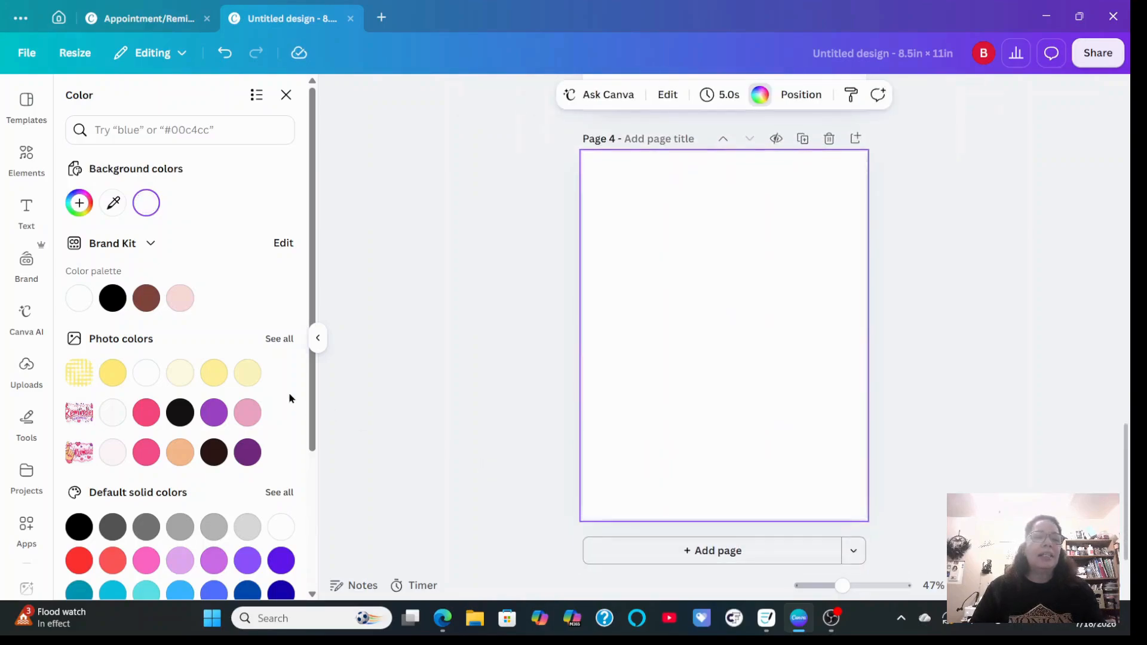
pyautogui.click(24, 153)
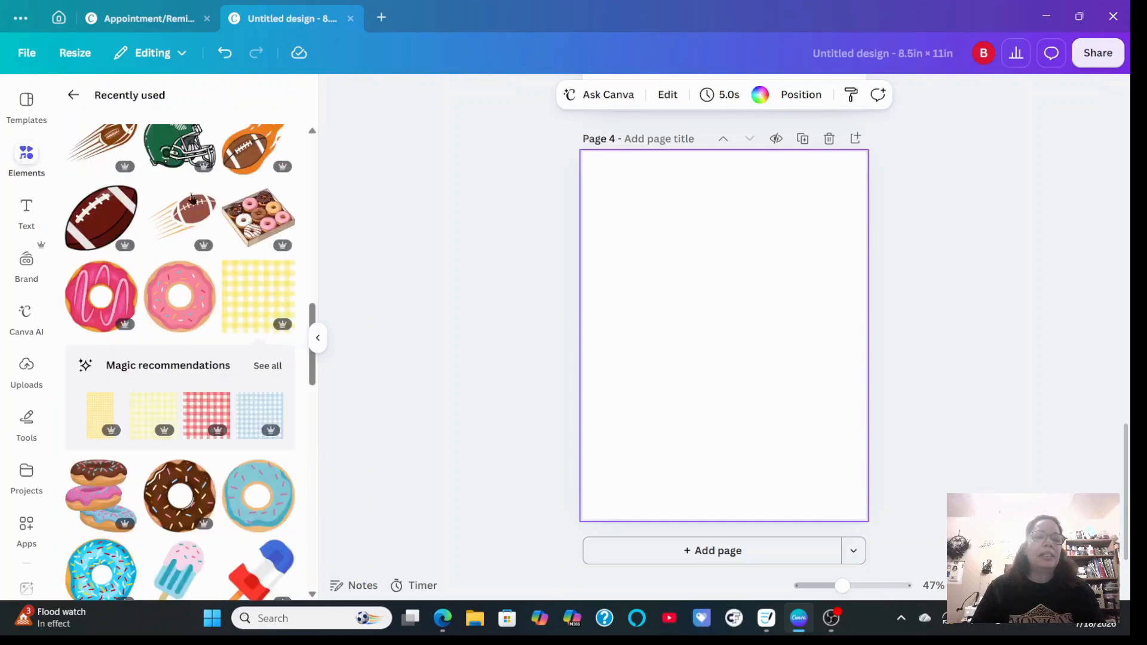
pyautogui.click(256, 304)
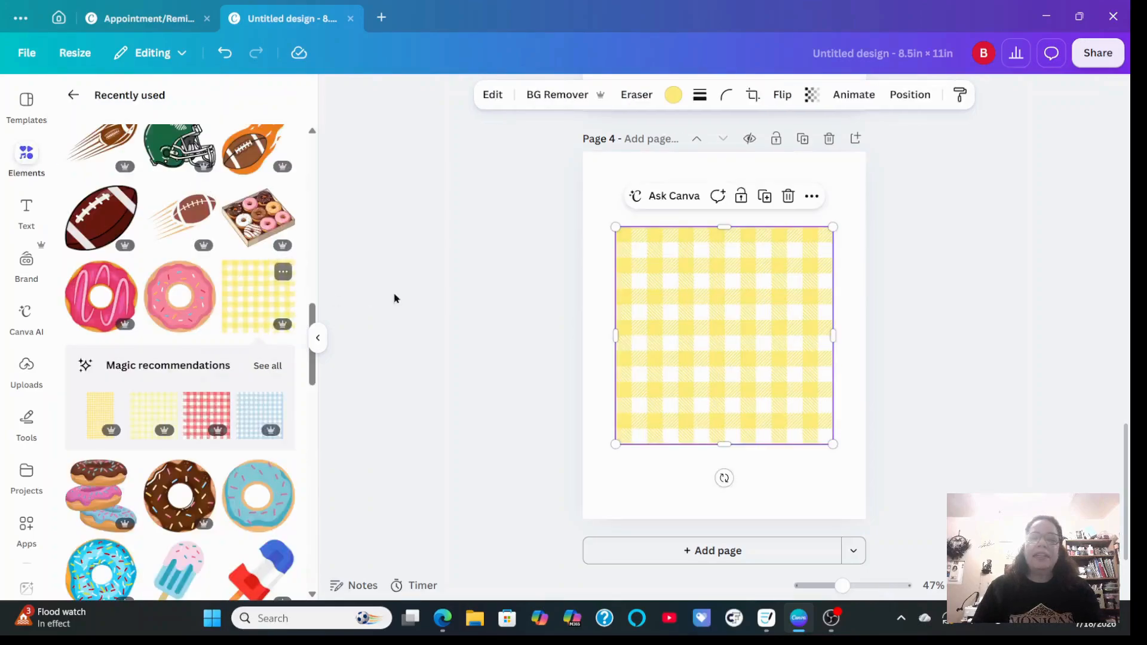
# Narrow the yellow gingham to about 4.53 in wide, centre it horizontally on page 4, and delete that page
pyautogui.moveTo(707, 345); pyautogui.dragTo(722, 329)
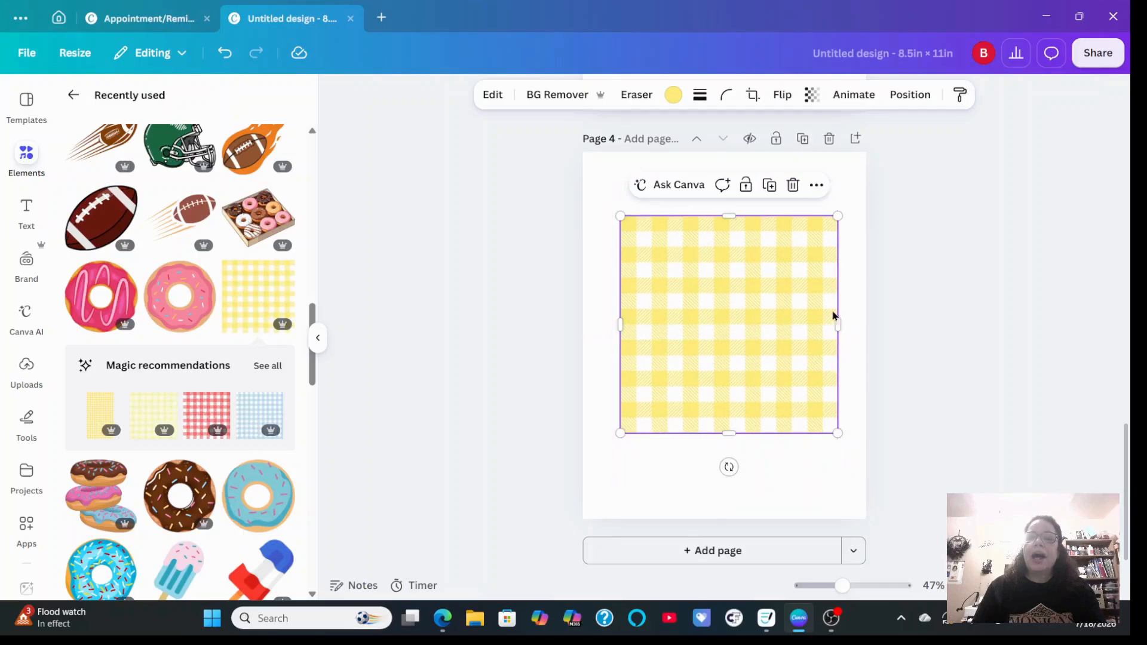
pyautogui.moveTo(834, 307); pyautogui.dragTo(765, 323)
pyautogui.moveTo(671, 315); pyautogui.dragTo(694, 310)
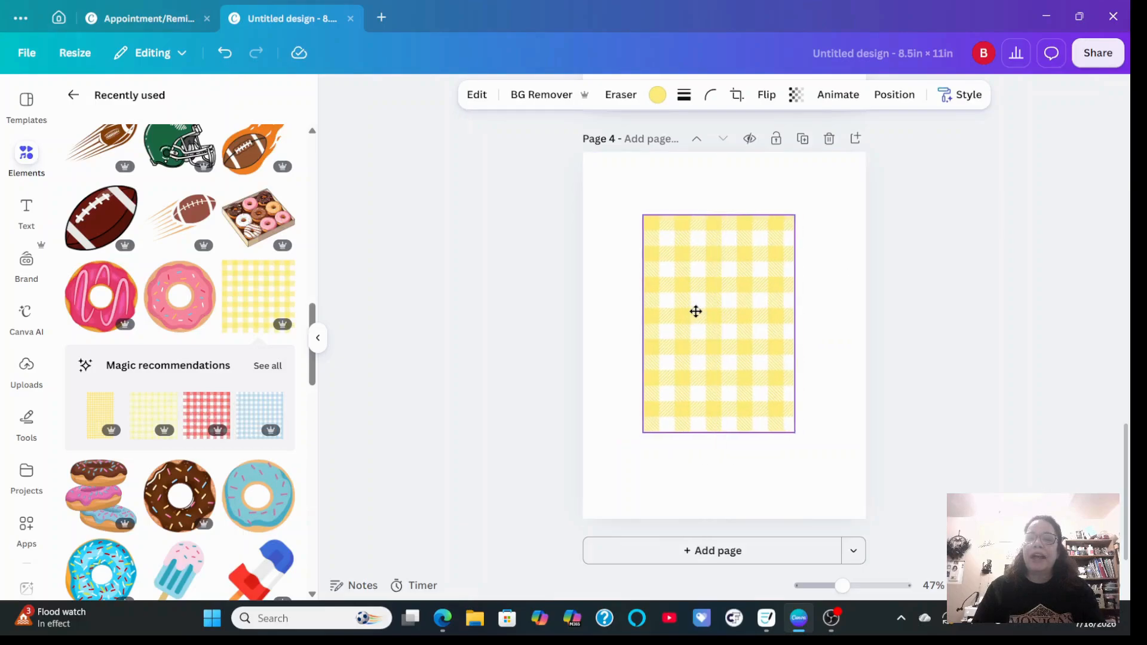
pyautogui.click(905, 101)
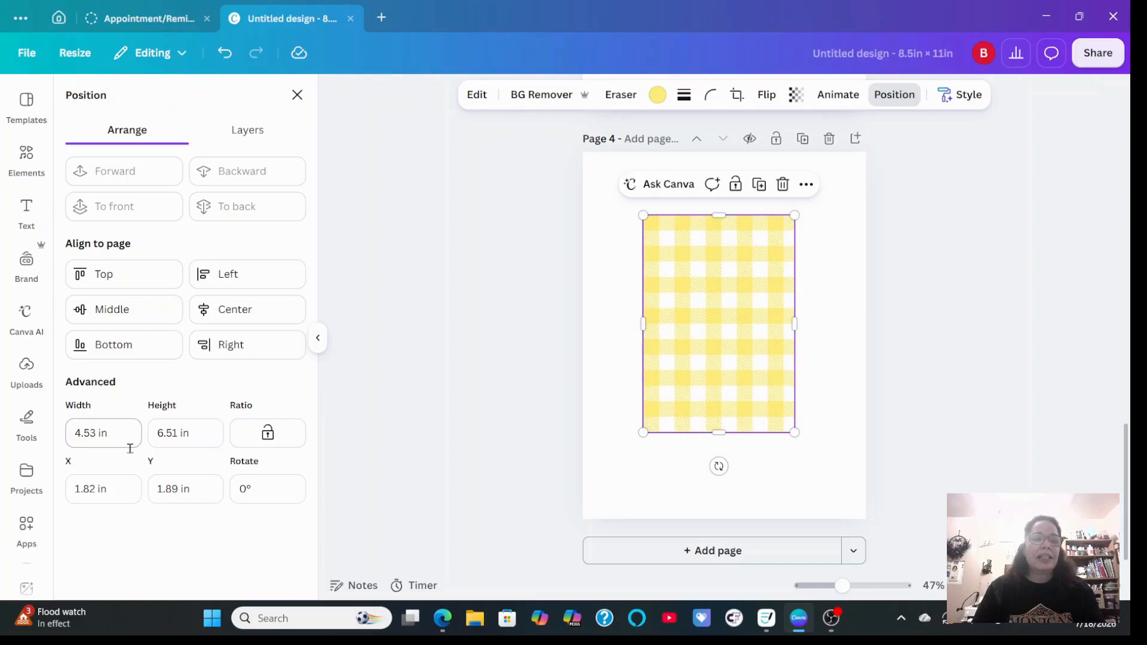
pyautogui.moveTo(725, 341); pyautogui.dragTo(731, 340)
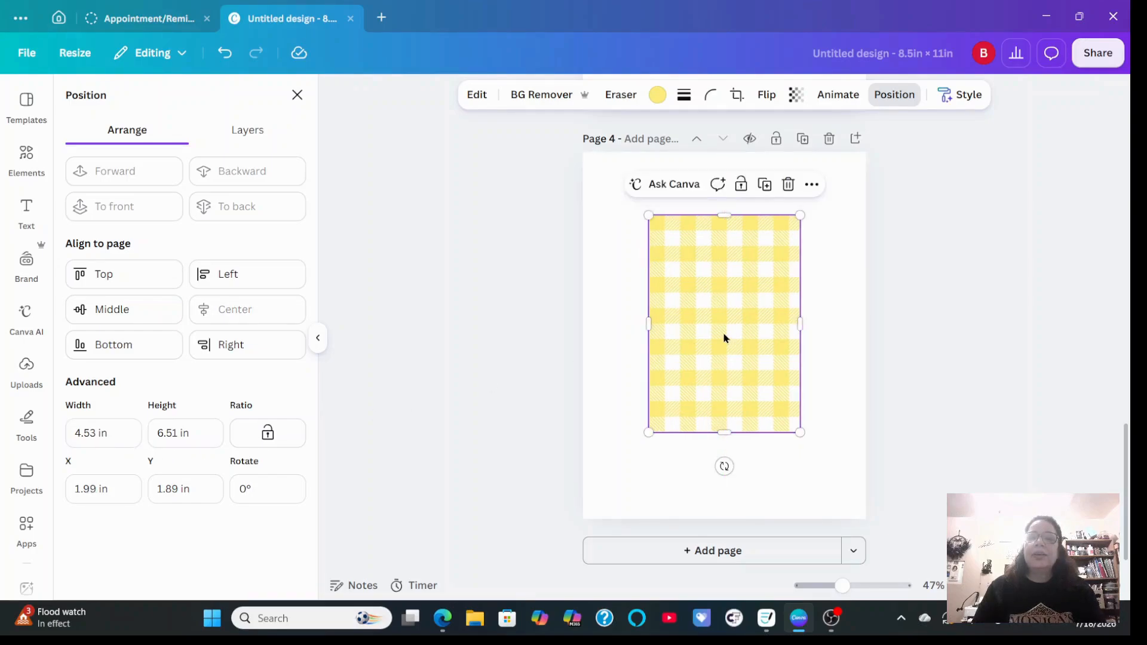
pyautogui.click(831, 139)
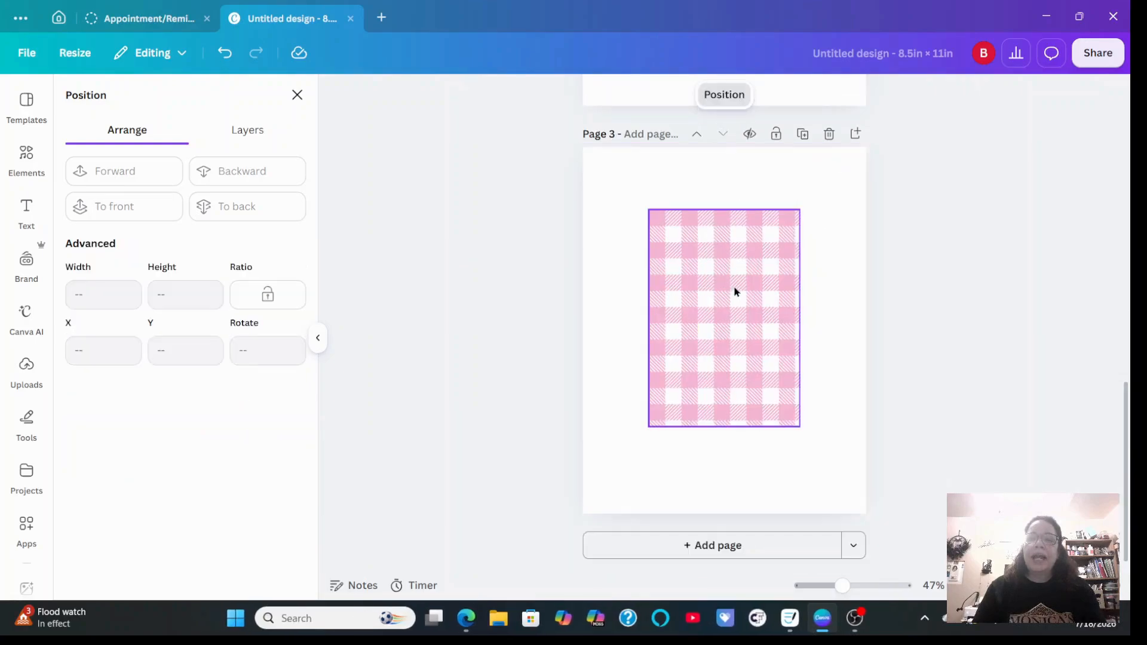
# Try yellow as the colour of page 3's gingham pattern and restore it to pink
pyautogui.scroll(3, 724, 300)
pyautogui.scroll(-3, 724, 301)
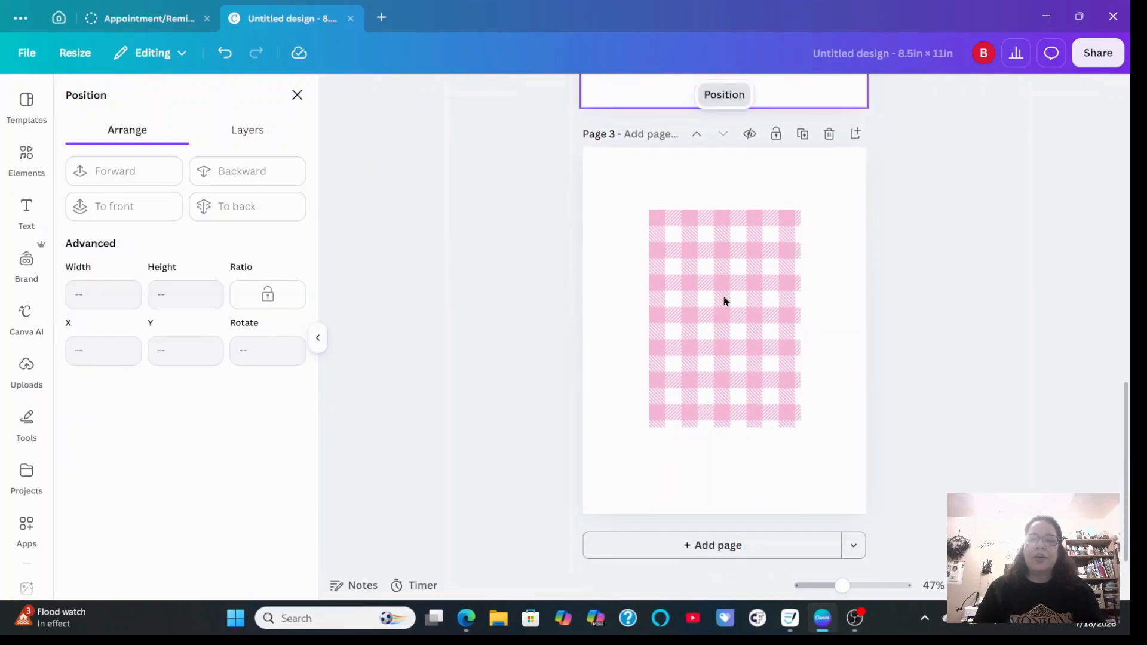
pyautogui.click(724, 301)
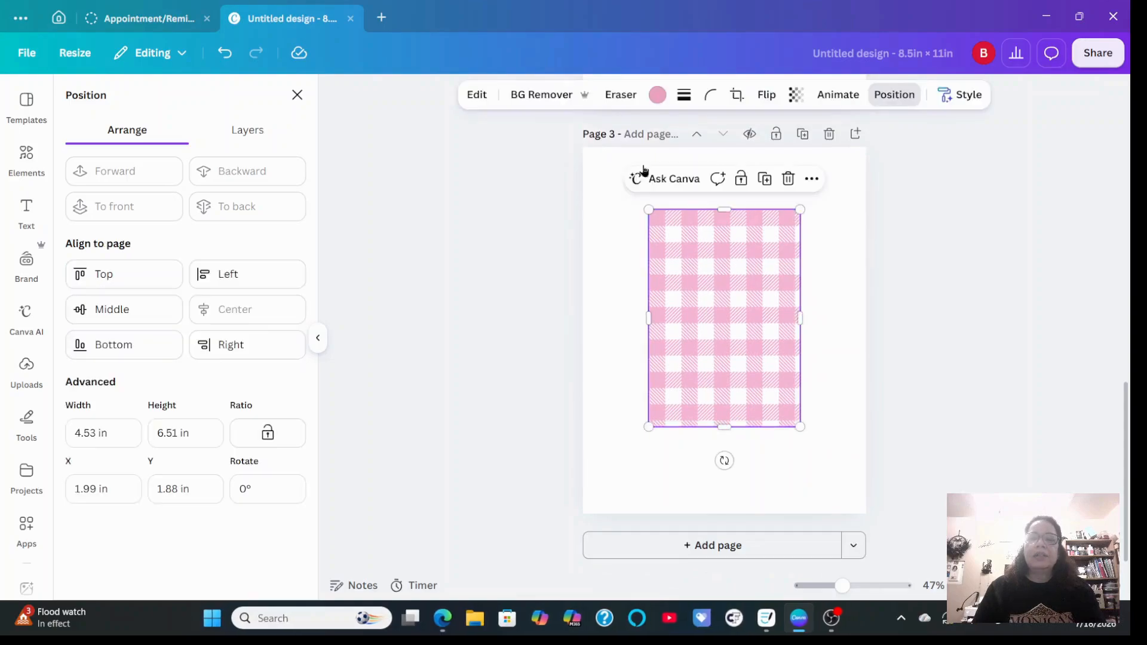
pyautogui.click(659, 95)
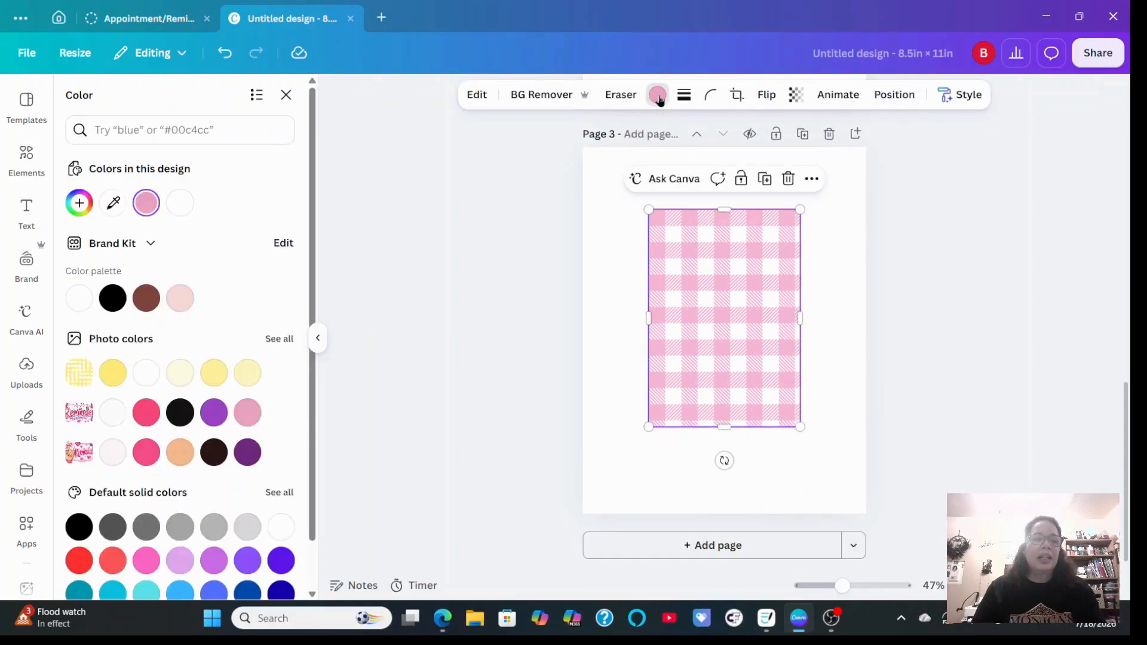
pyautogui.click(123, 375)
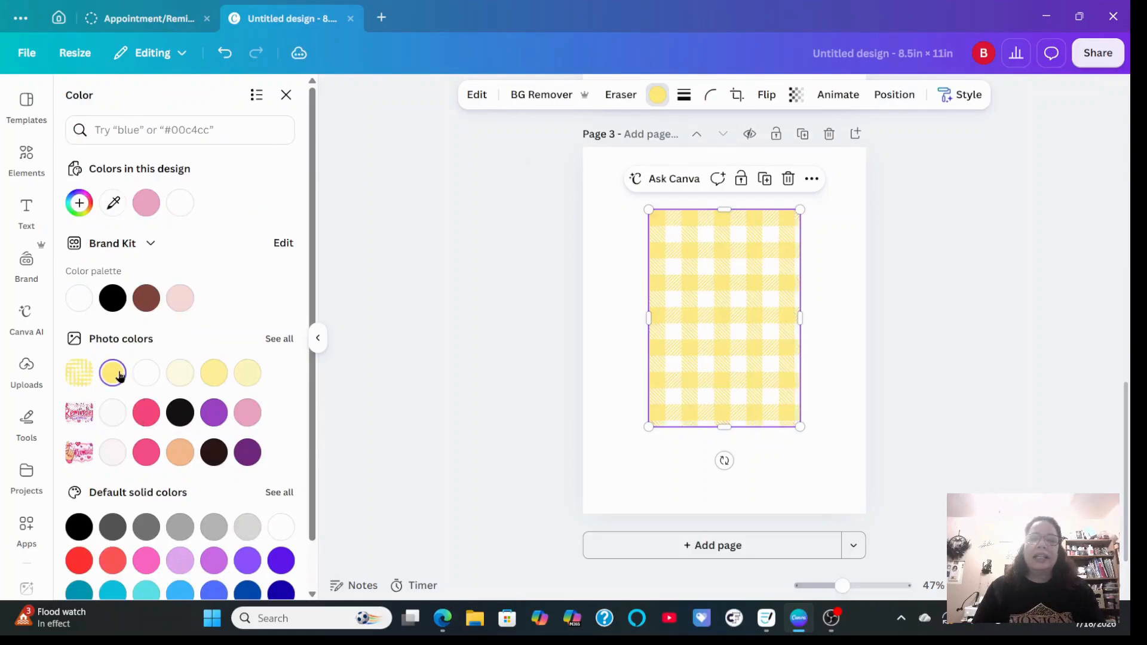
pyautogui.click(246, 413)
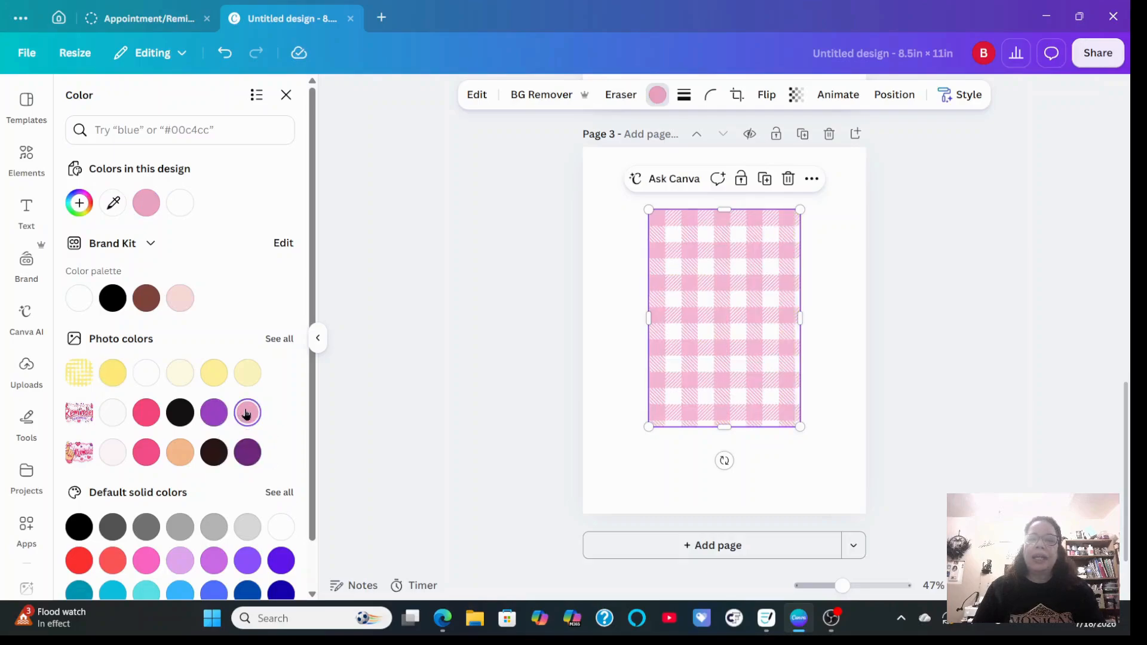
pyautogui.click(630, 272)
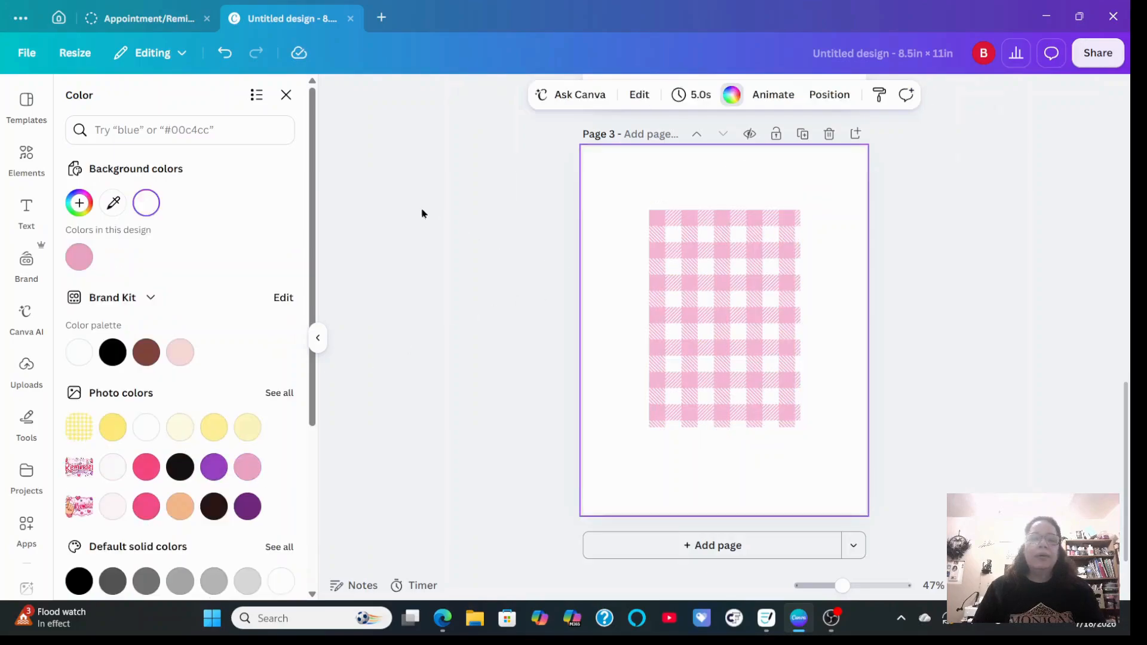
# Search the elements for "square" and add the plain square shape to page 3
pyautogui.click(26, 157)
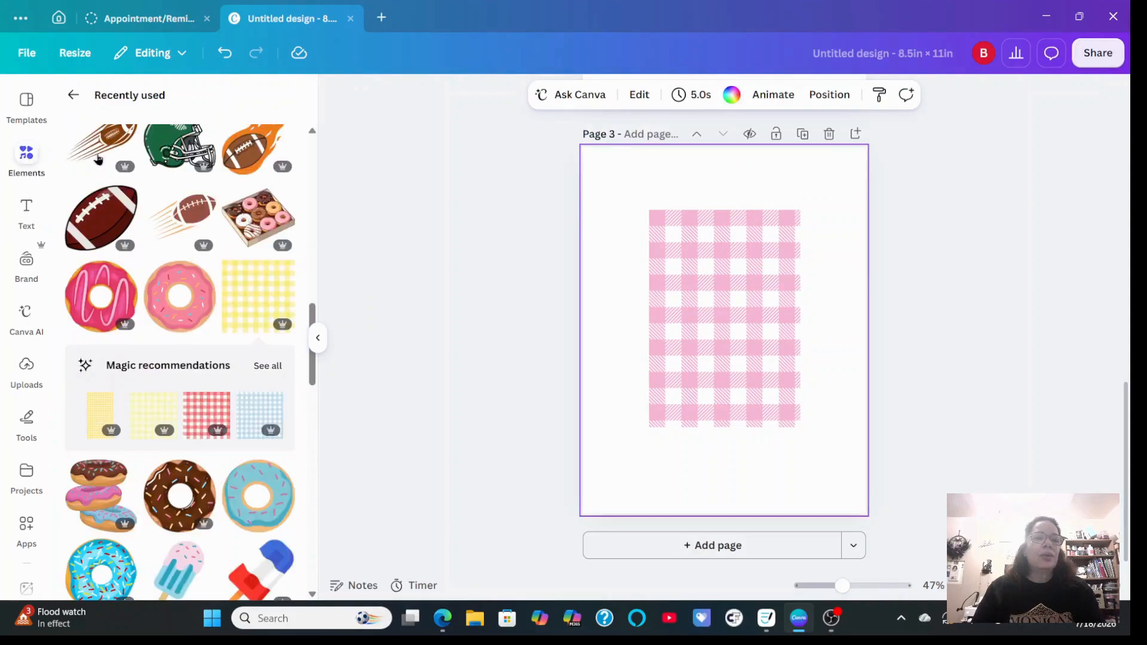
pyautogui.click(74, 96)
pyautogui.click(151, 117)
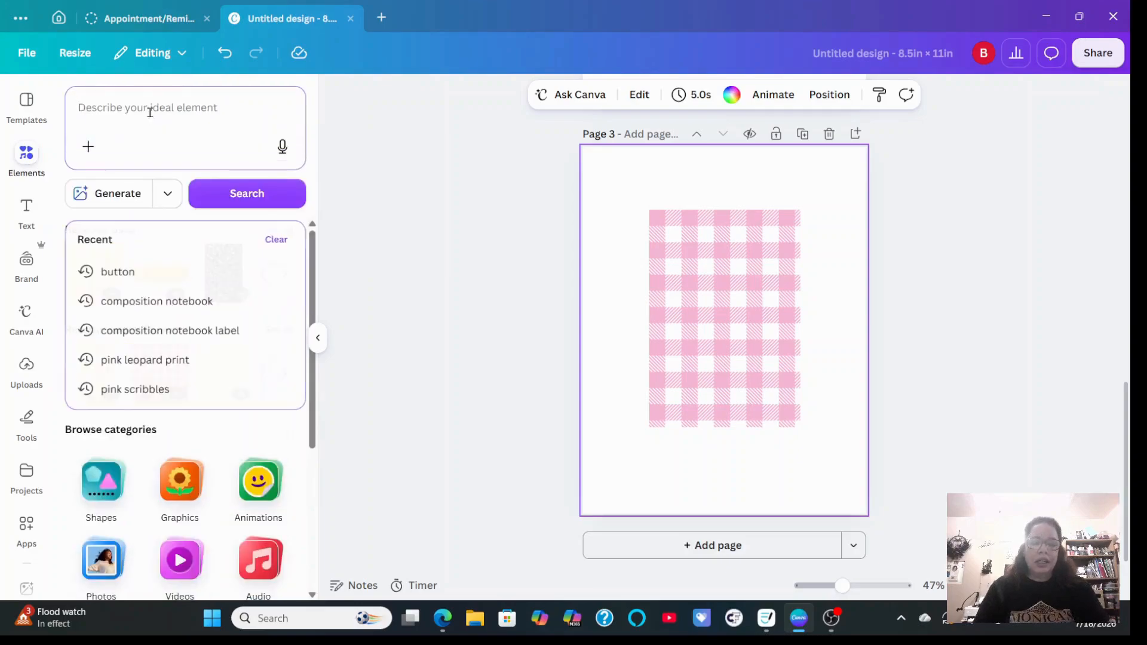
pyautogui.write('squa')
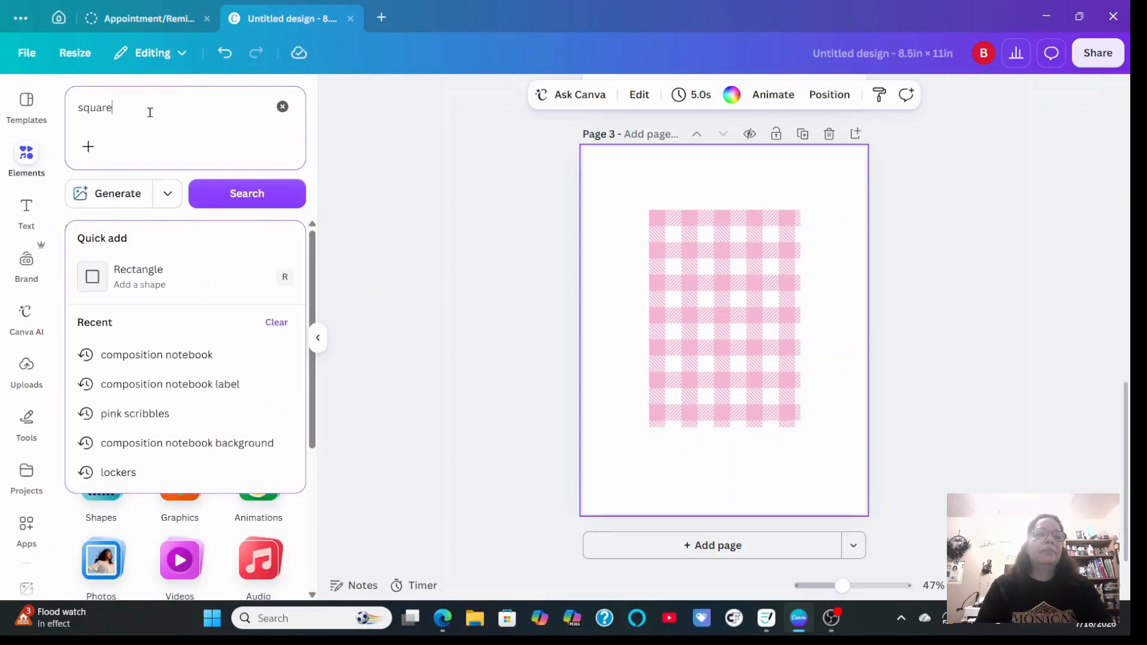
pyautogui.write('re')
pyautogui.press('Return')
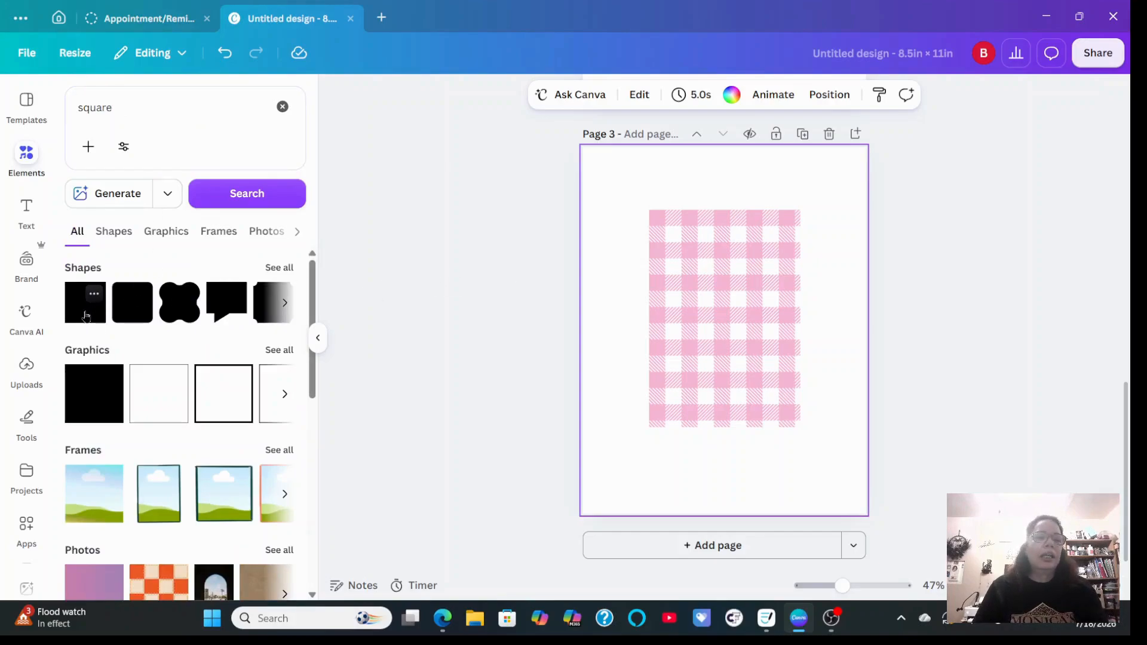
pyautogui.click(89, 302)
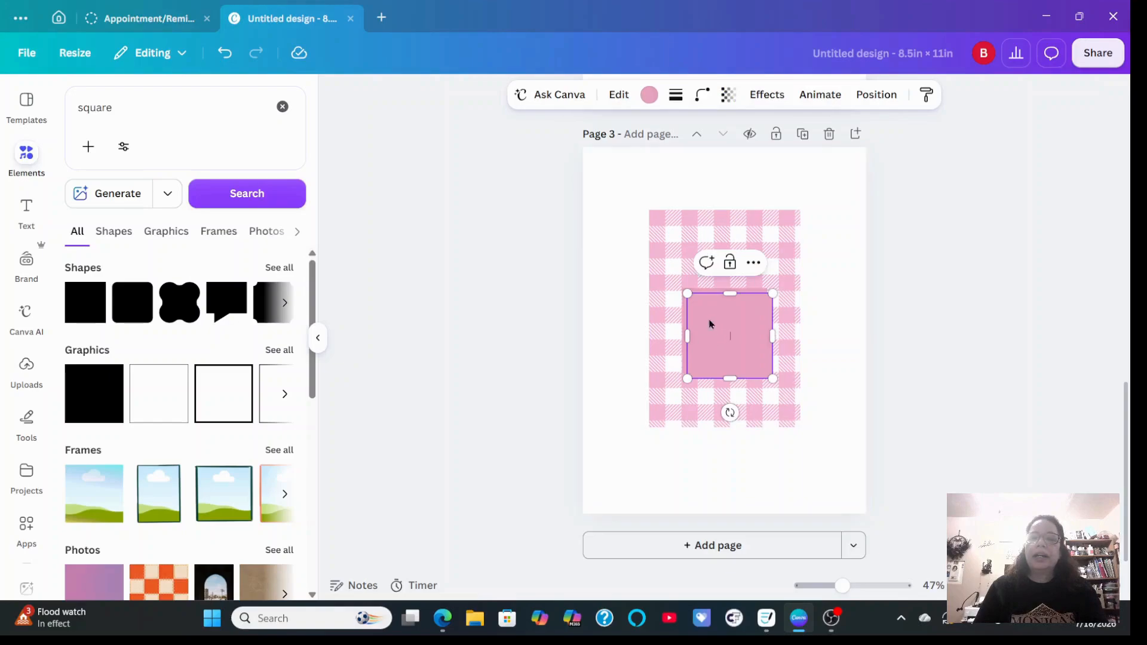
# Reshape the pink square into a thin strip spanning the full width of the gingham's top edge
pyautogui.click(820, 354)
pyautogui.click(720, 345)
pyautogui.moveTo(719, 345); pyautogui.dragTo(800, 218)
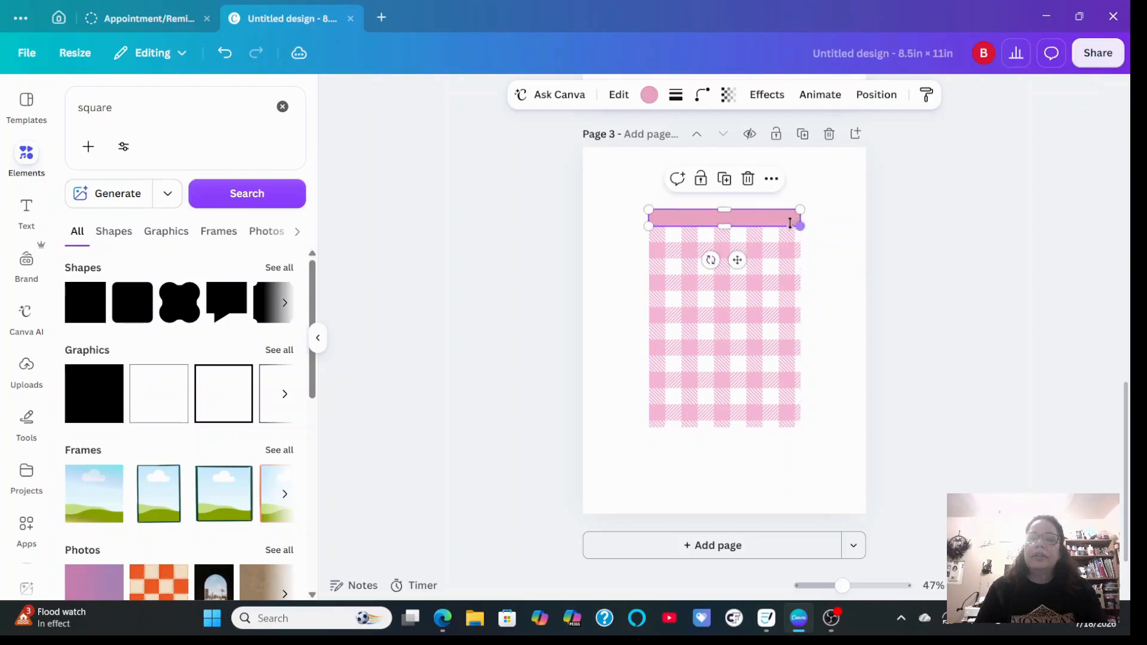
# Add a text box in the Brand Kit's Subtitle style to page 3
pyautogui.click(27, 208)
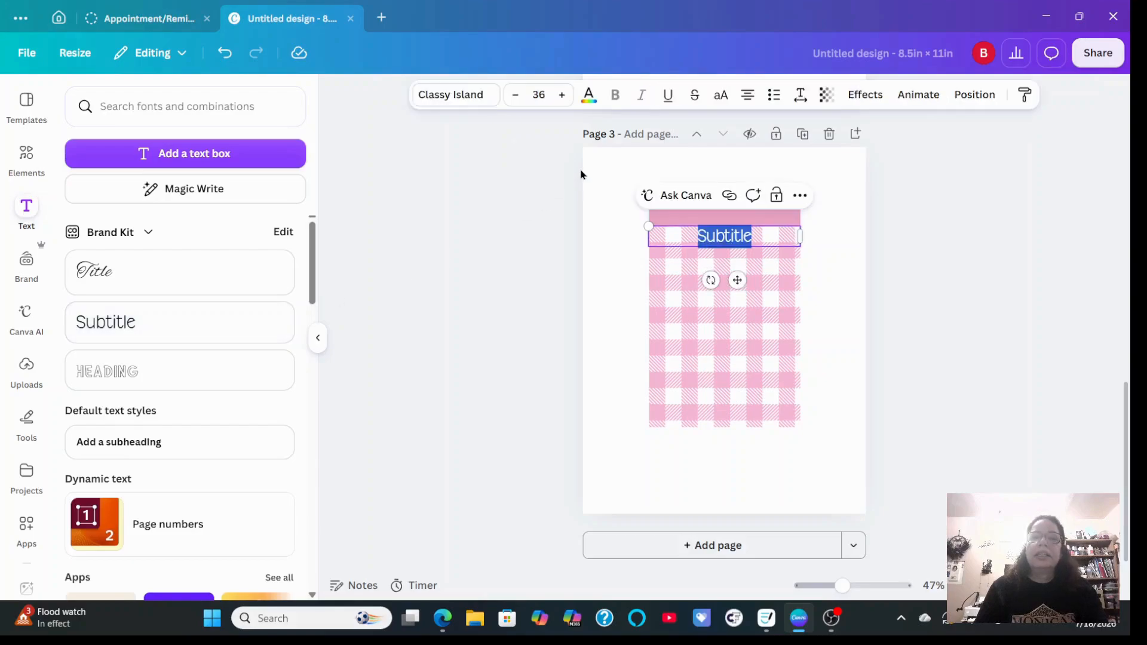
# Try the bright pink photo color on the header strip and restore it to pastel pink #eba3c3
pyautogui.click(683, 221)
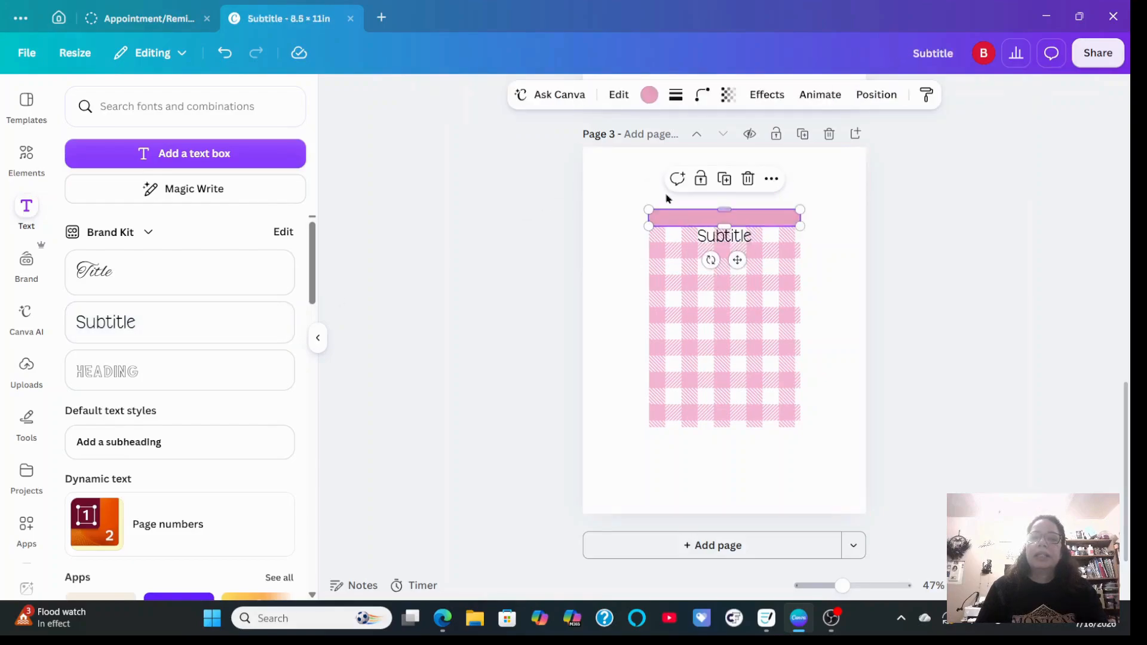
pyautogui.click(728, 94)
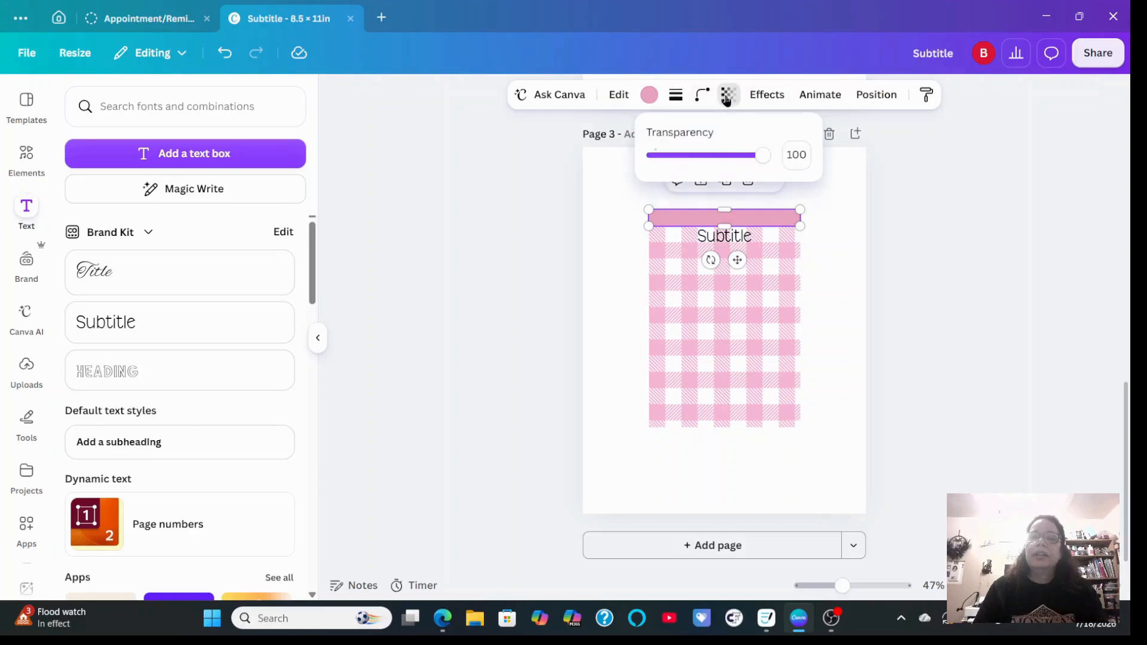
pyautogui.moveTo(764, 157)
pyautogui.mouseDown()
pyautogui.moveTo(734, 159)
pyautogui.moveTo(770, 157)
pyautogui.mouseUp()
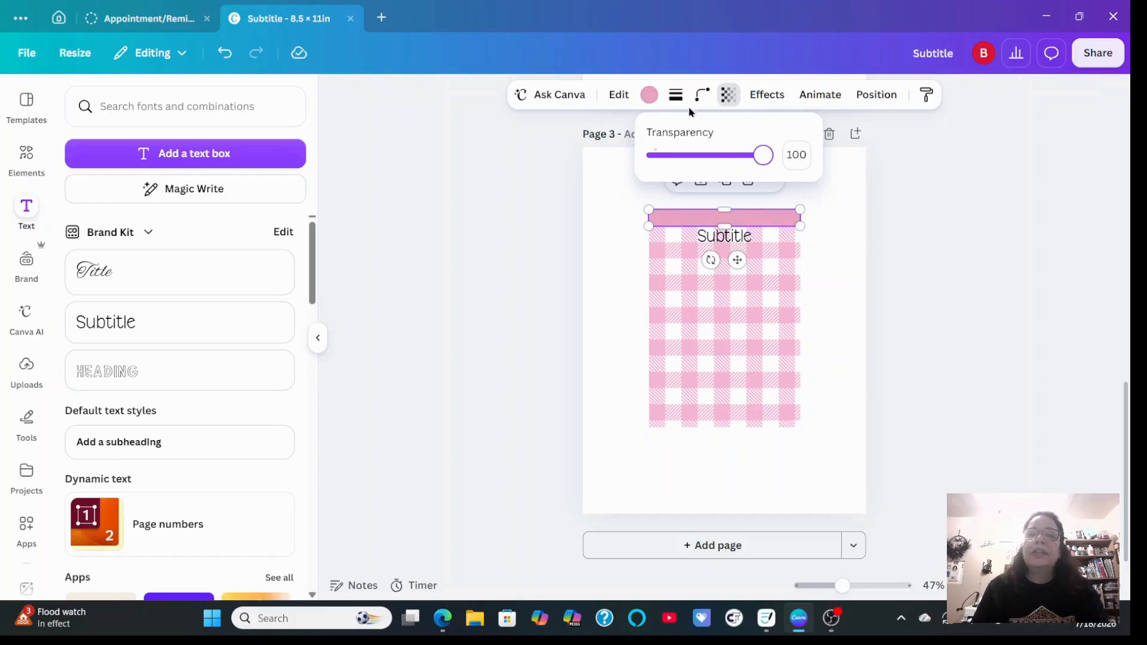
pyautogui.click(650, 97)
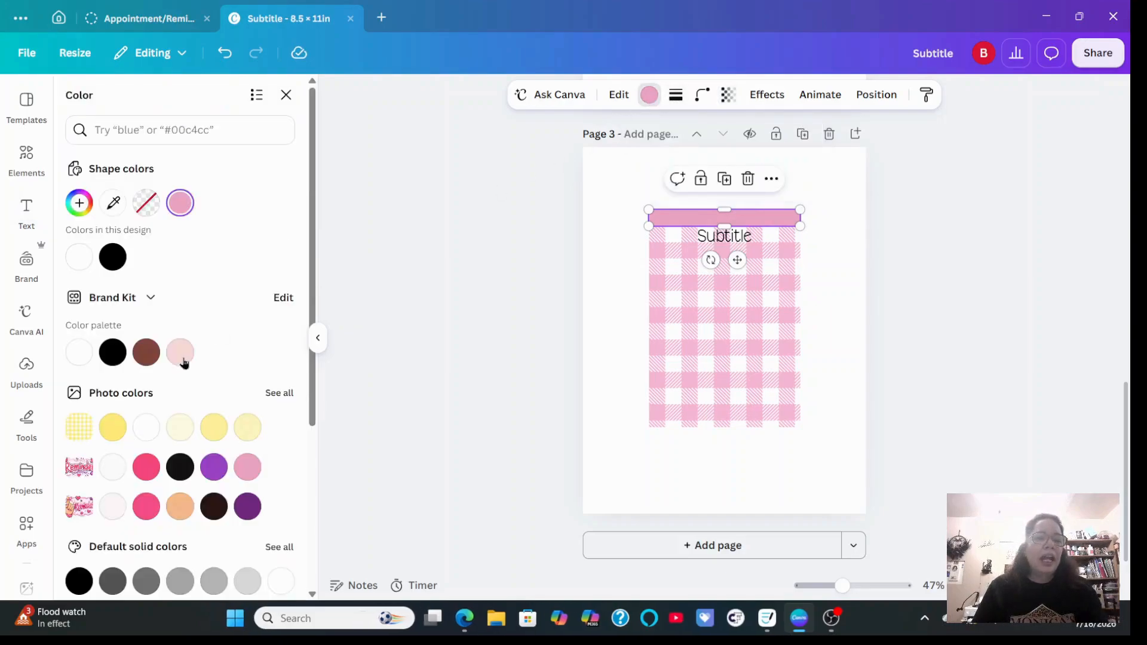
pyautogui.scroll(-1, 210, 417)
pyautogui.scroll(-1, 207, 418)
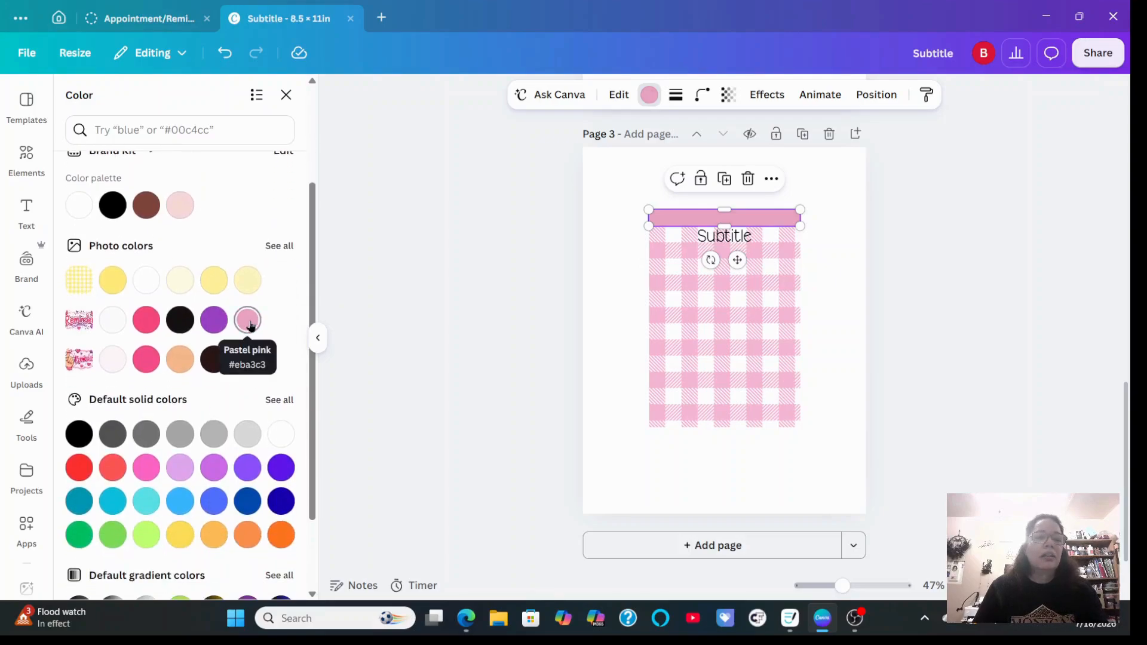
pyautogui.click(145, 329)
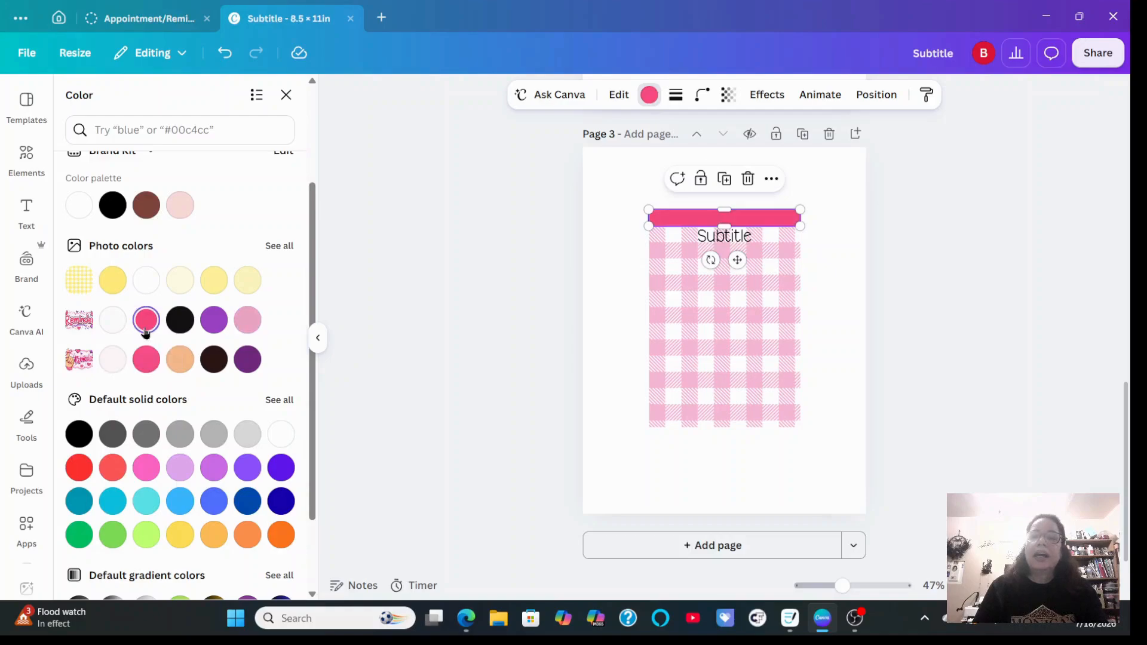
pyautogui.click(247, 322)
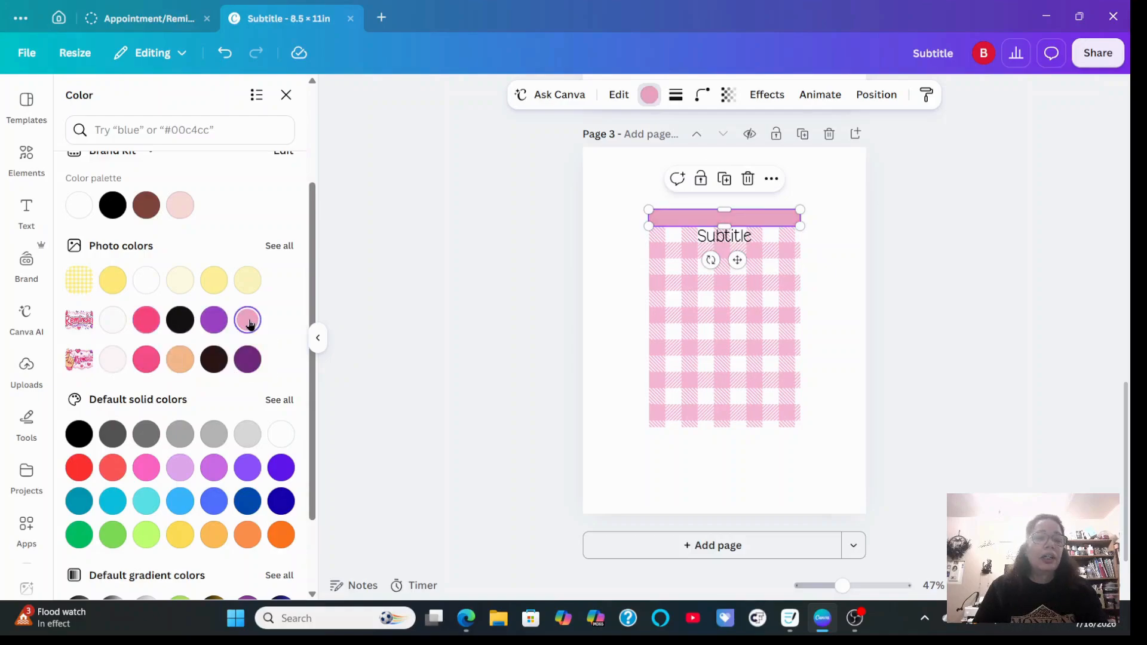
pyautogui.scroll(-2, 182, 472)
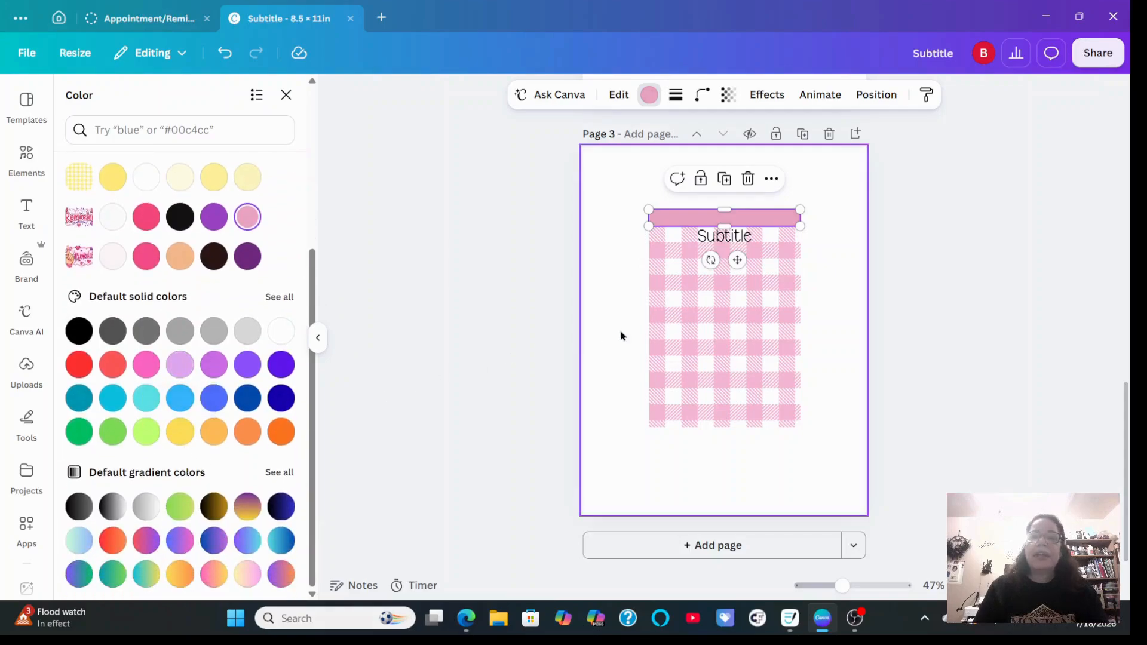
# Reduce the Subtitle text to font size 22 and place it left-aligned on the pink header strip
pyautogui.click(701, 313)
pyautogui.click(721, 242)
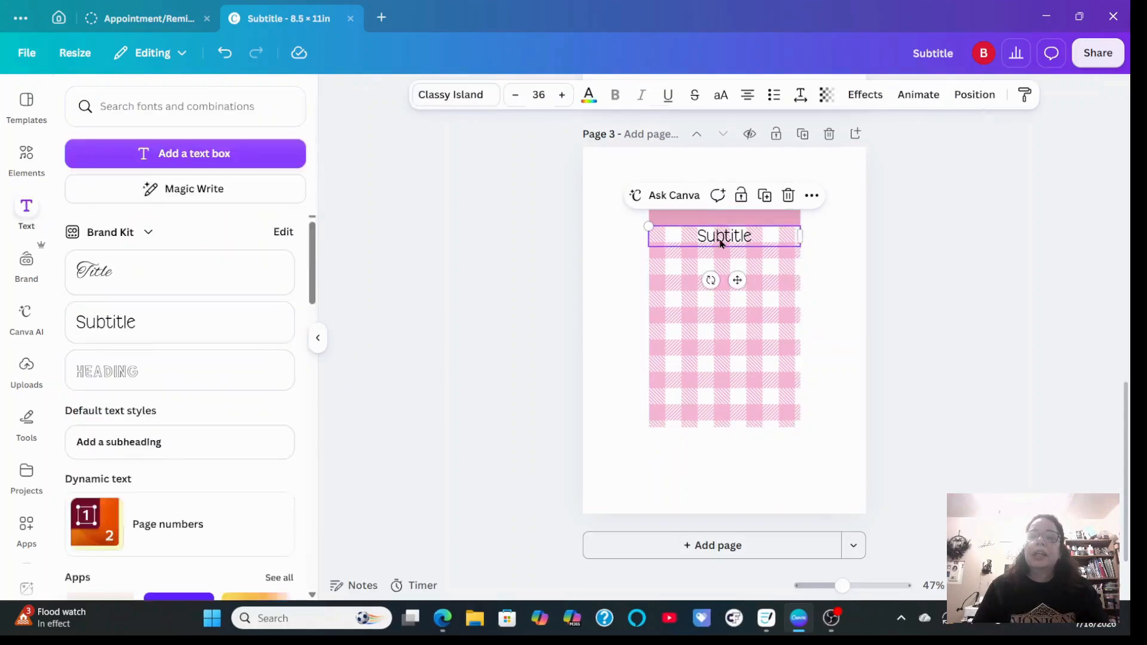
pyautogui.click(515, 95)
pyautogui.click(515, 95)
pyautogui.click(515, 96)
pyautogui.click(515, 96)
pyautogui.click(515, 96)
pyautogui.click(515, 96)
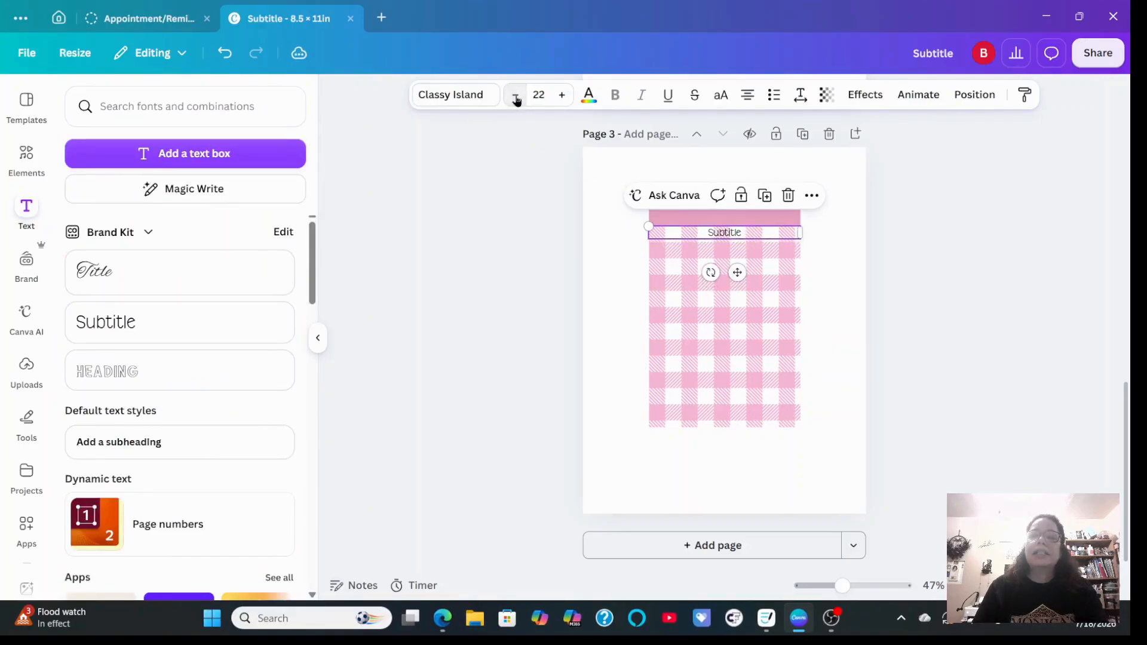
pyautogui.moveTo(738, 273)
pyautogui.mouseDown()
pyautogui.moveTo(712, 243)
pyautogui.moveTo(712, 255)
pyautogui.moveTo(742, 259)
pyautogui.mouseUp()
pyautogui.click(748, 95)
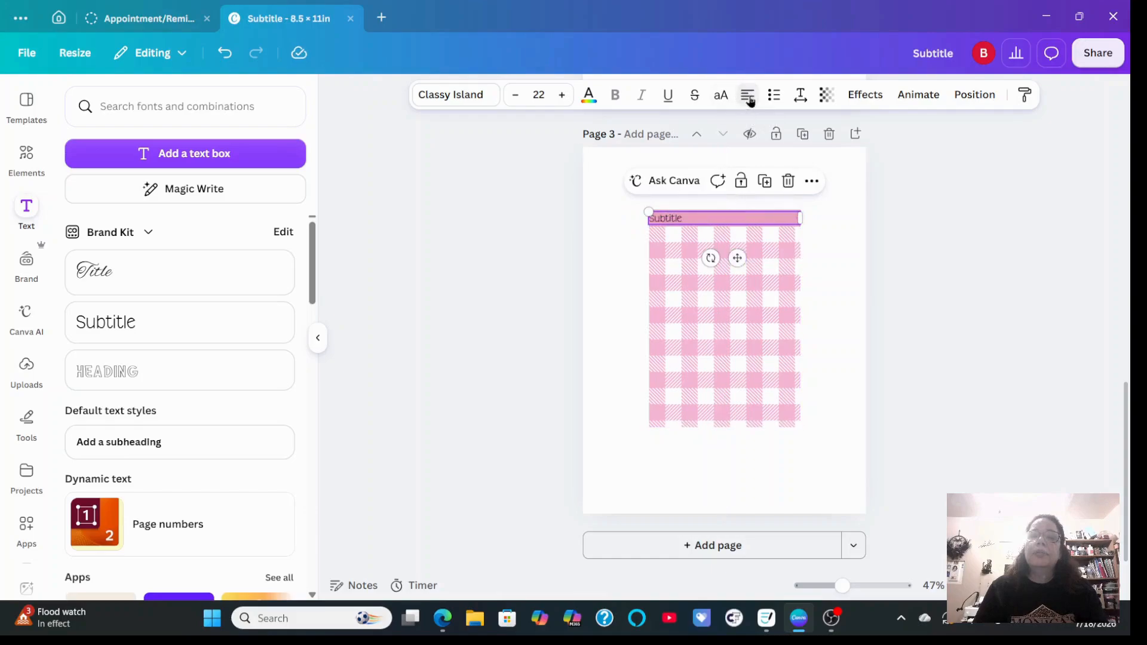
# Replace the header placeholder with "Appointment/Reminder Sticker Sheet" and set its font size to 18
pyautogui.doubleClick(679, 220)
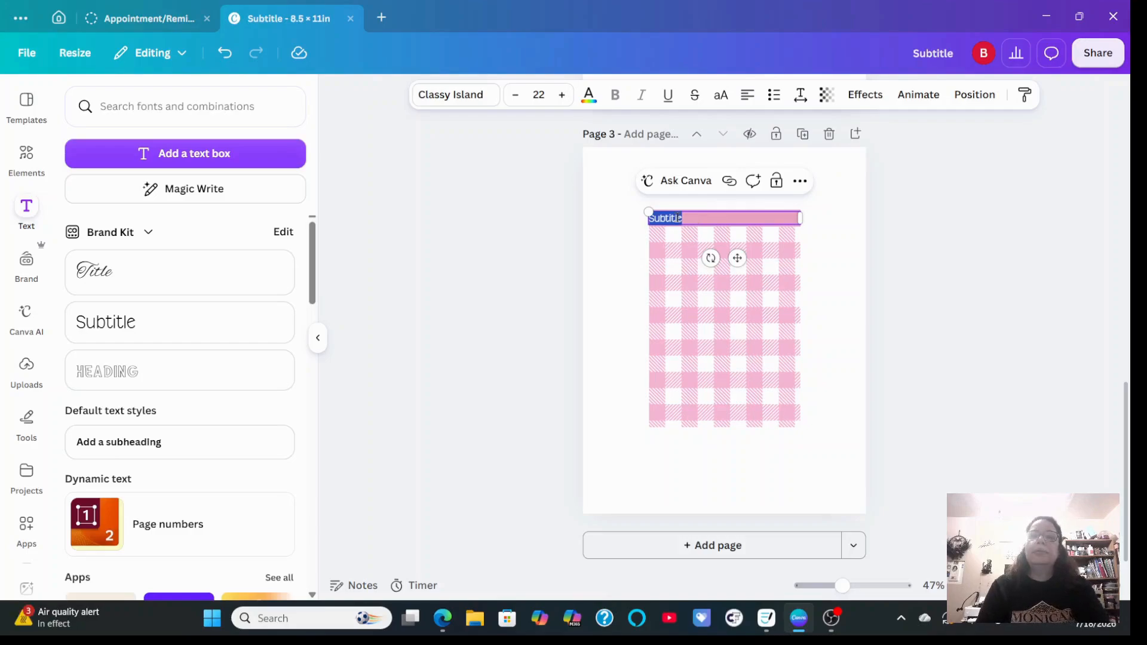
pyautogui.write('Appointment/Reminder')
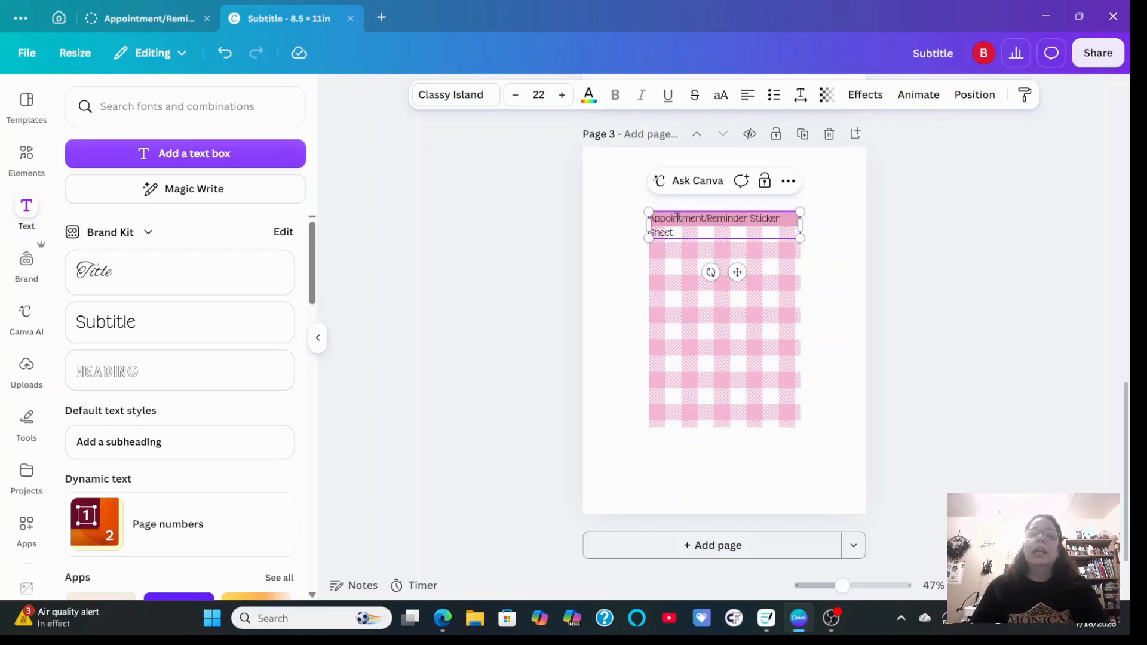
pyautogui.click(516, 96)
pyautogui.click(515, 96)
pyautogui.click(516, 95)
pyautogui.click(516, 95)
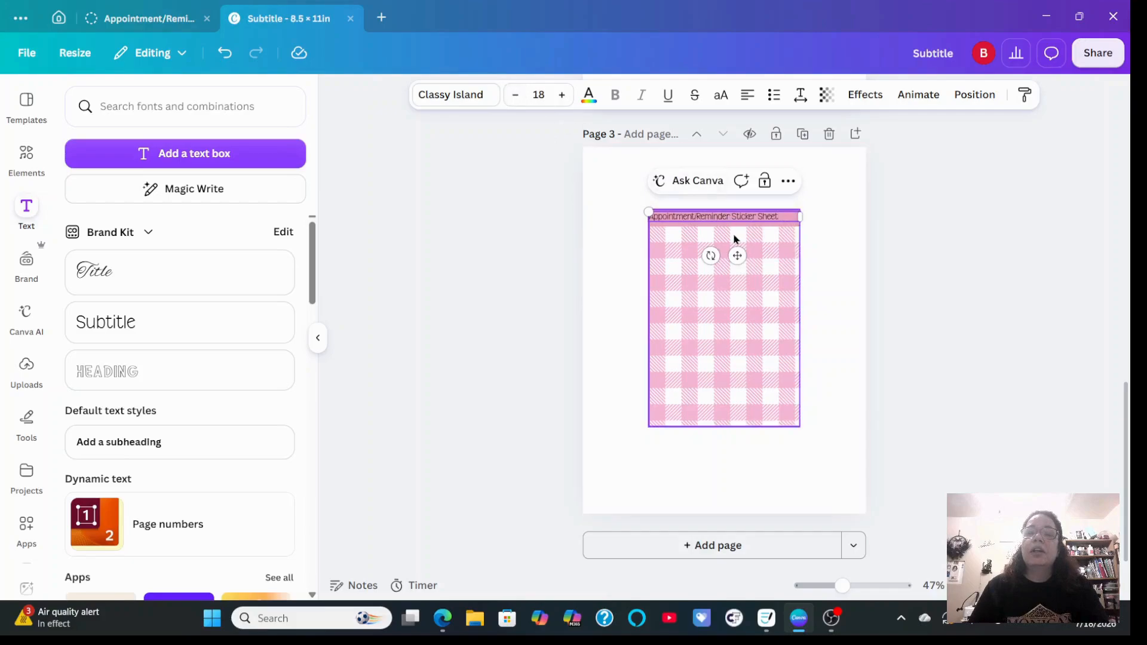
# Shift the header text inward from the strip's left edge and narrow its text box to fit within the strip
pyautogui.moveTo(737, 254); pyautogui.dragTo(746, 251)
pyautogui.moveTo(809, 216); pyautogui.dragTo(796, 221)
pyautogui.click(836, 231)
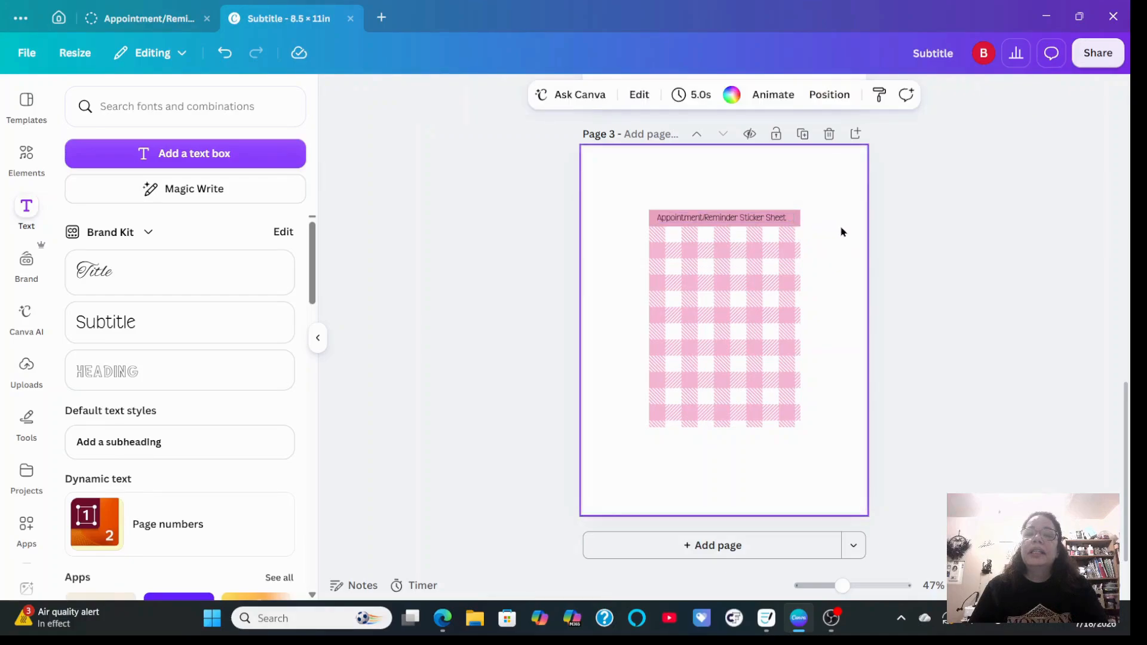
# Try Glamour and Bright Heart on the header text, settle on the Forever Creative Regular font, and shift the text slightly right
pyautogui.click(719, 224)
pyautogui.click(717, 223)
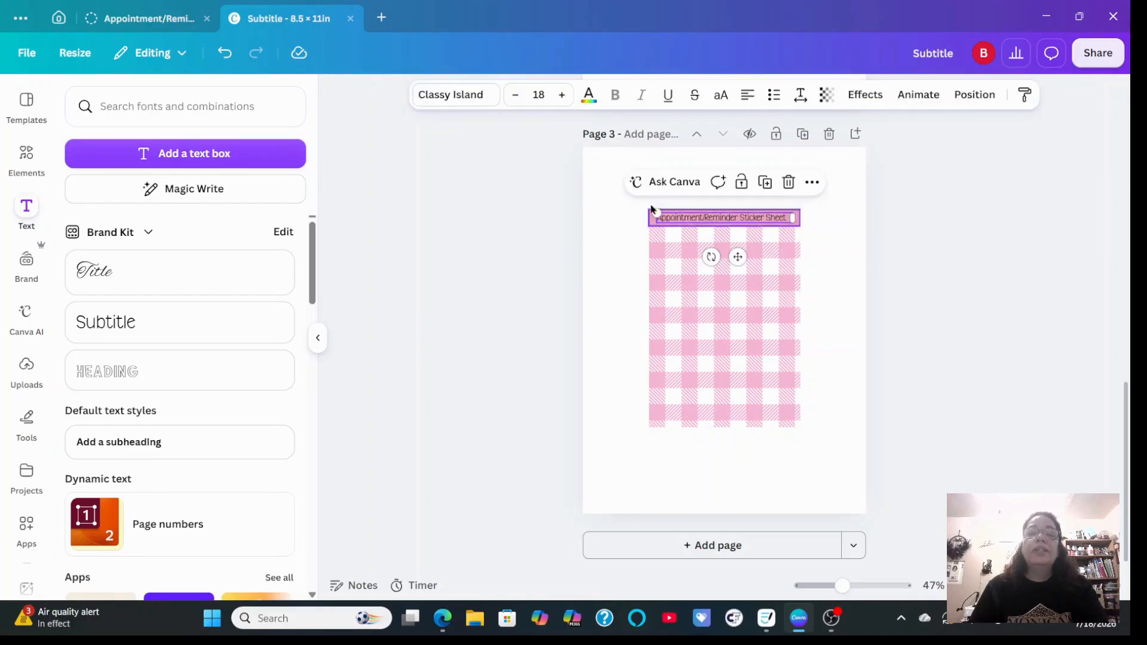
pyautogui.click(438, 96)
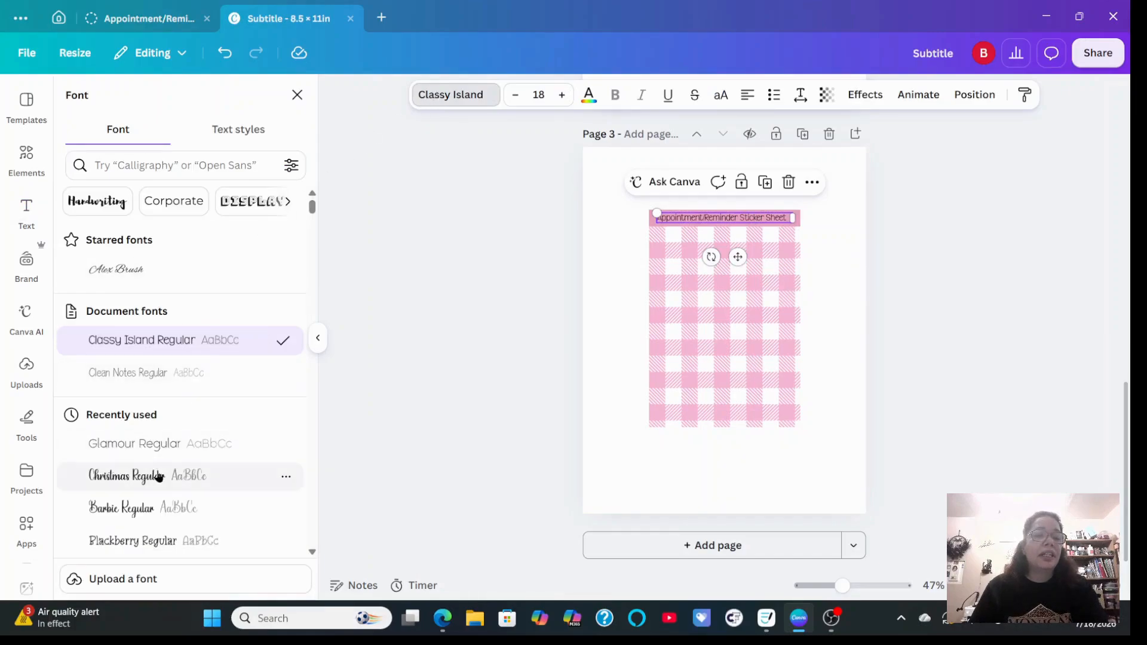
pyautogui.click(154, 455)
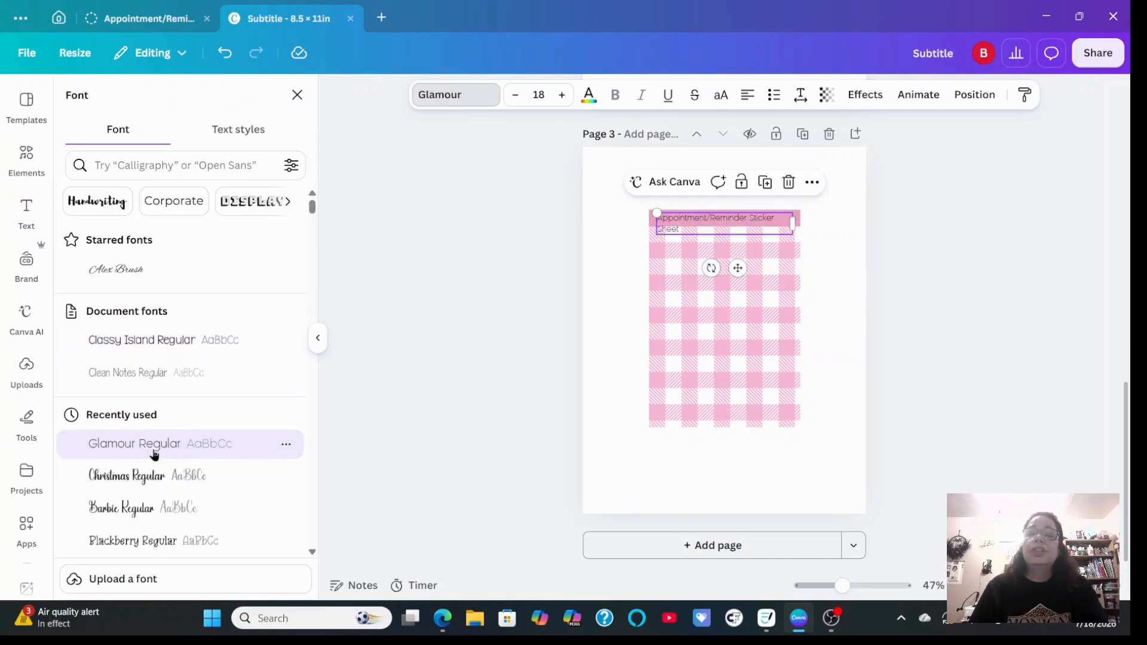
pyautogui.scroll(-3, 153, 453)
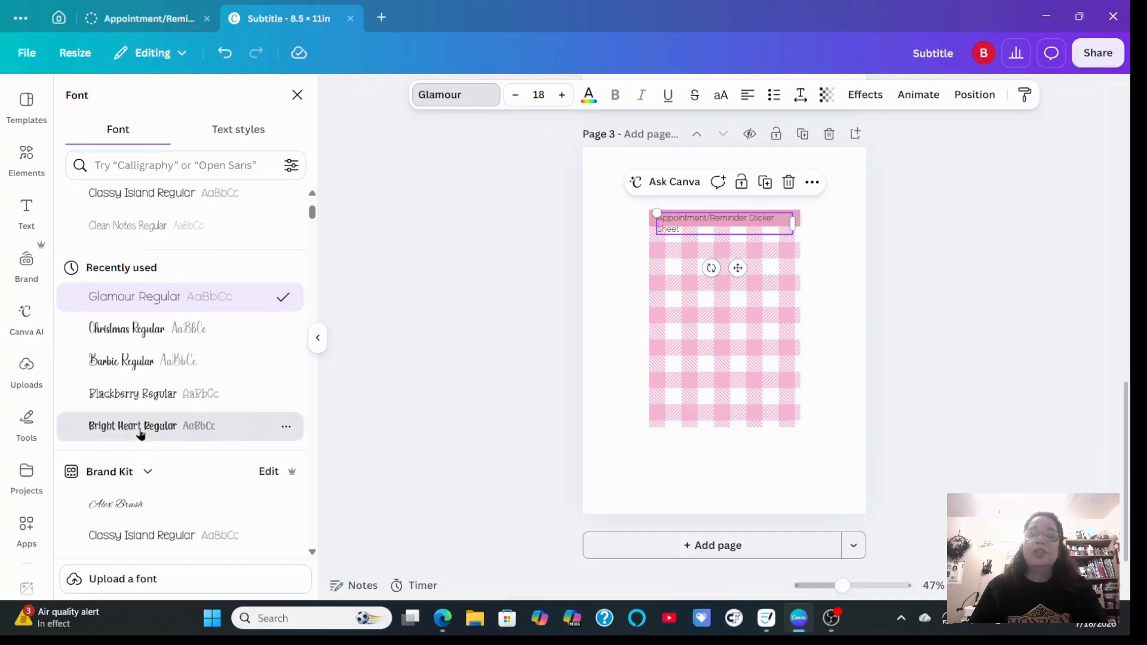
pyautogui.click(140, 433)
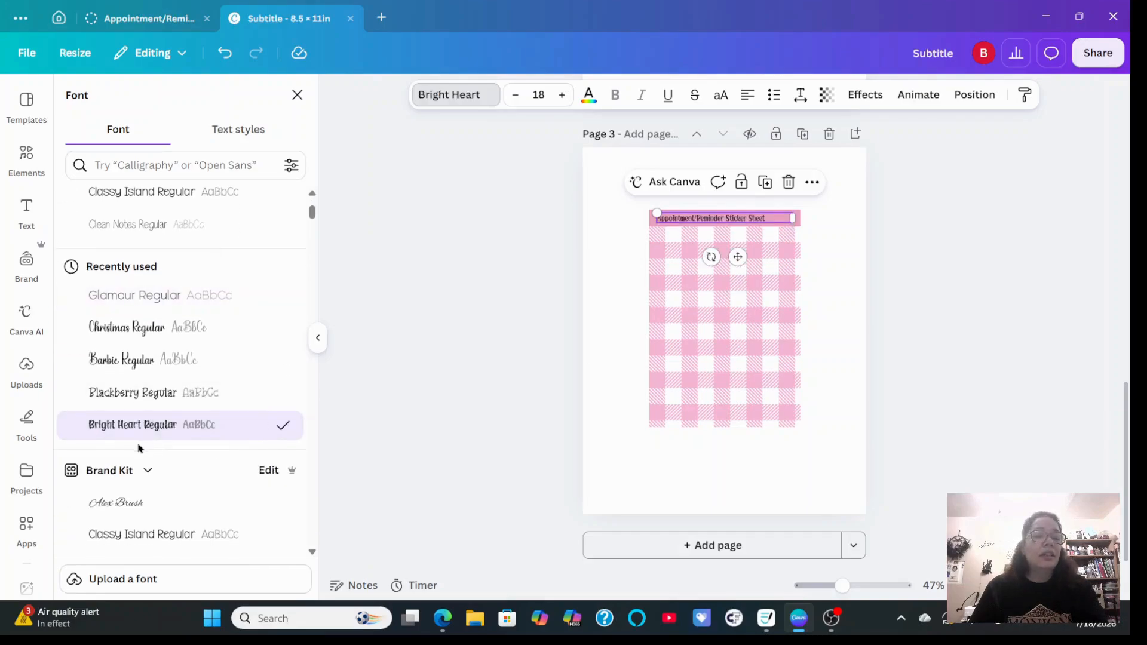
pyautogui.scroll(-4, 143, 439)
pyautogui.click(153, 421)
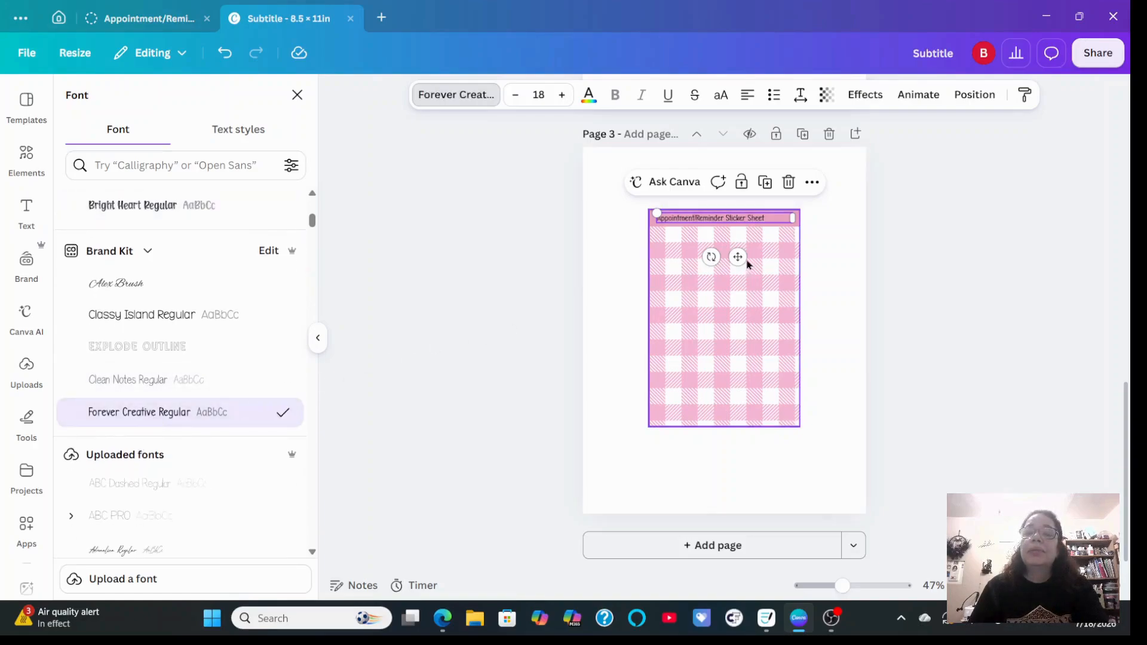
pyautogui.moveTo(739, 257); pyautogui.dragTo(747, 258)
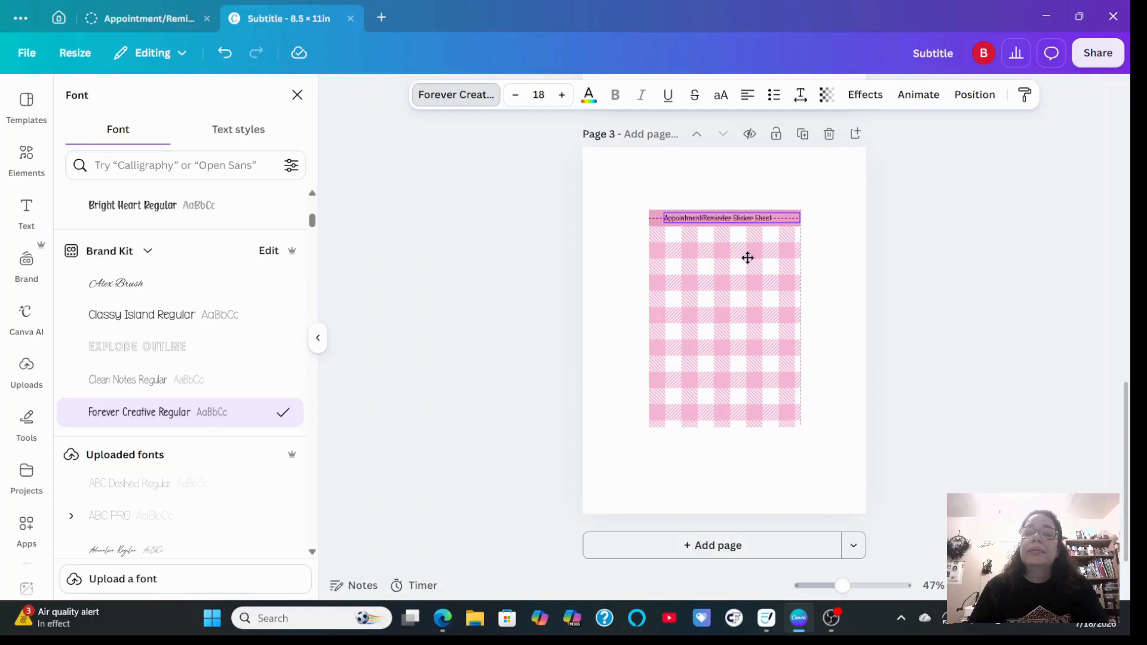
pyautogui.click(824, 256)
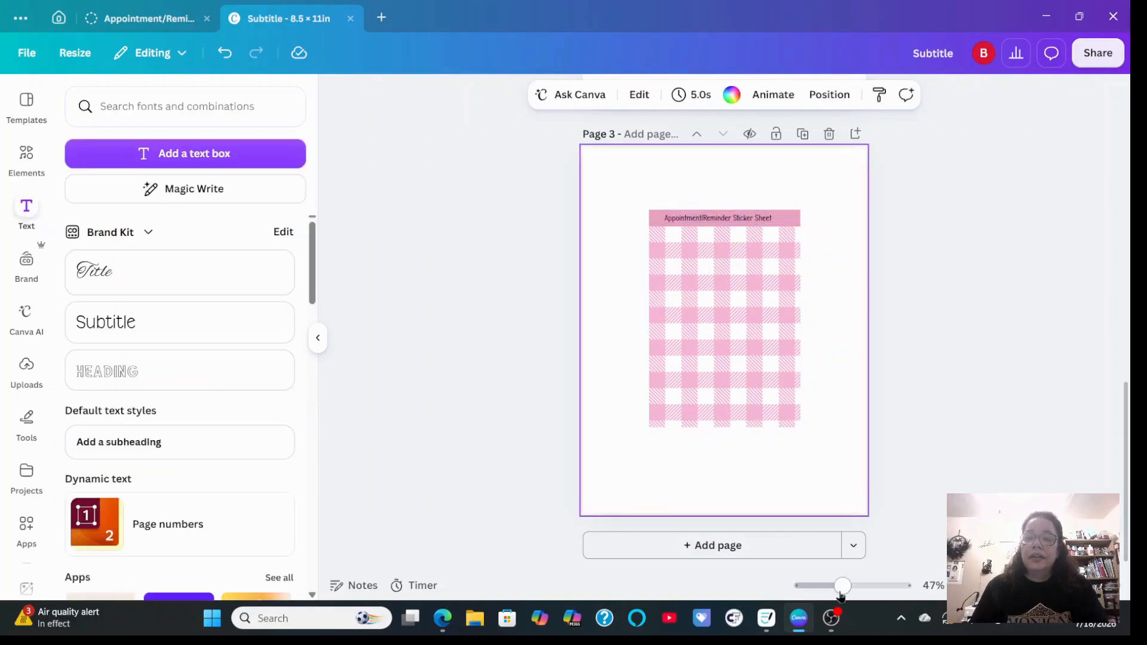
# Replace the slash in the header text with an ampersand so it reads "Appointment & Reminder Sticker Sheet"
pyautogui.moveTo(841, 586); pyautogui.dragTo(861, 586)
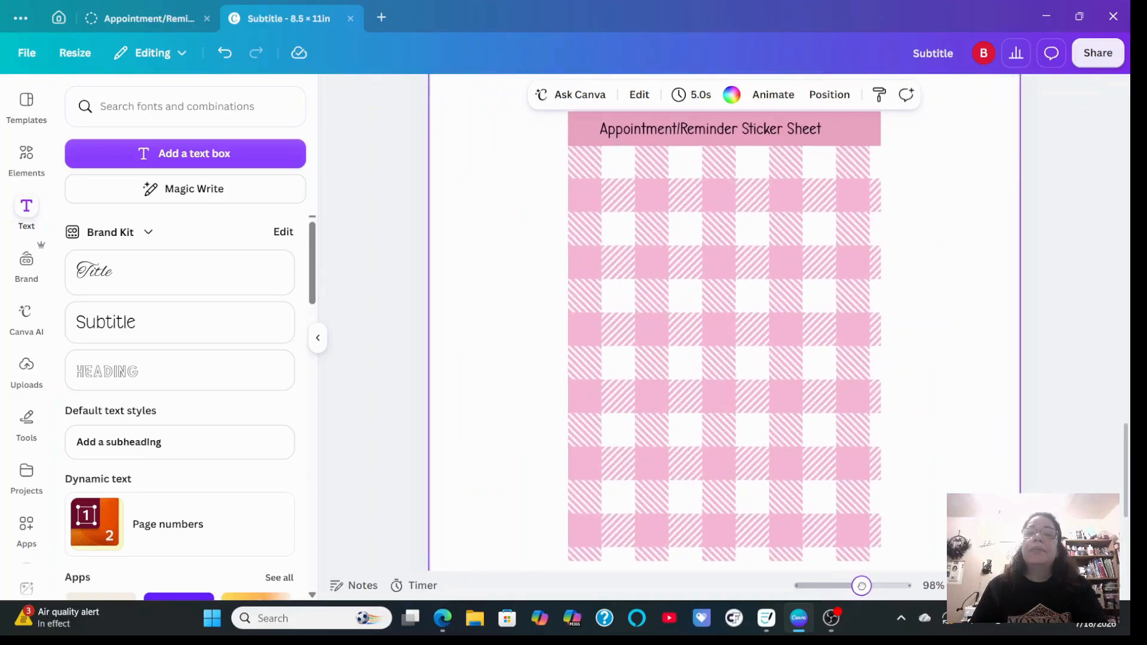
pyautogui.click(686, 128)
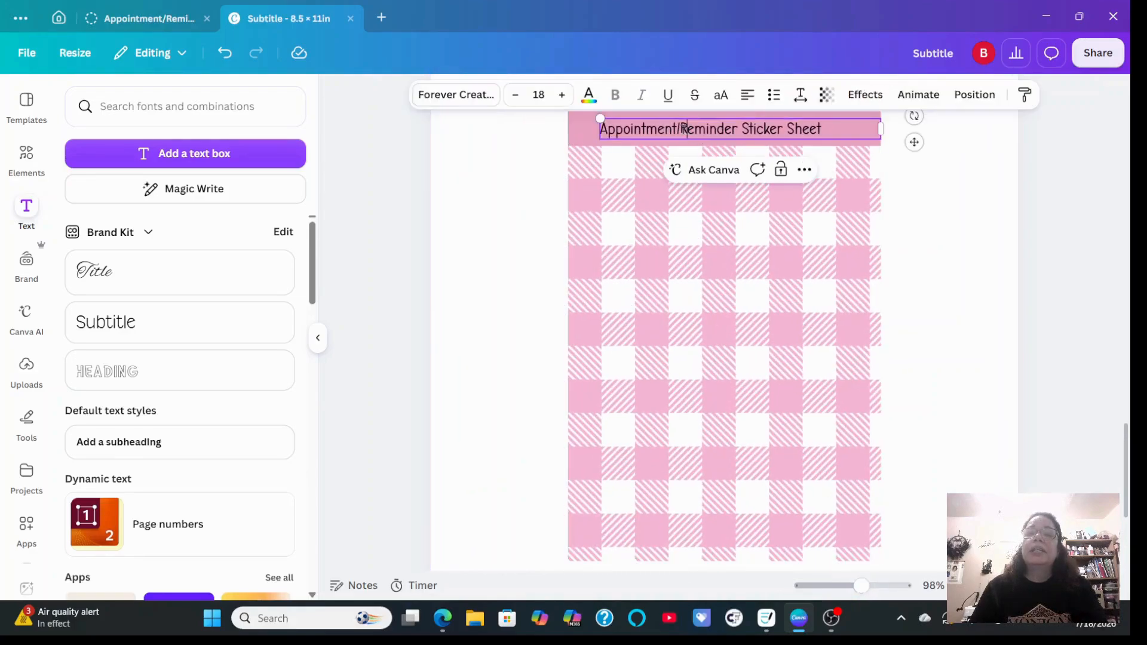
pyautogui.press('BackSpace')
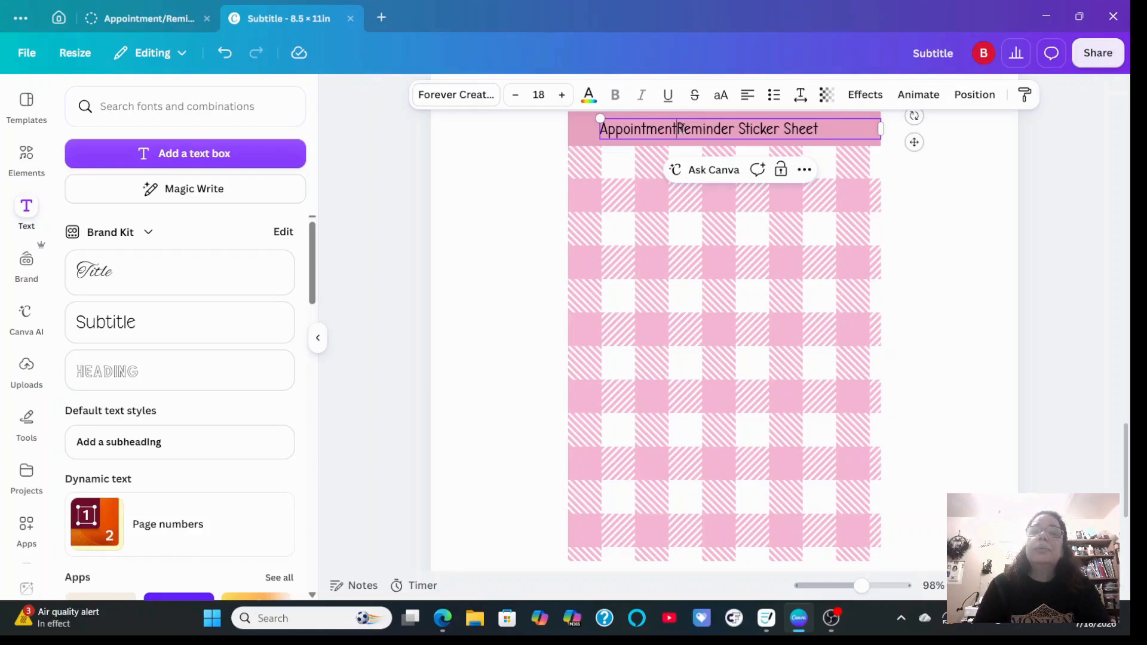
pyautogui.write('&')
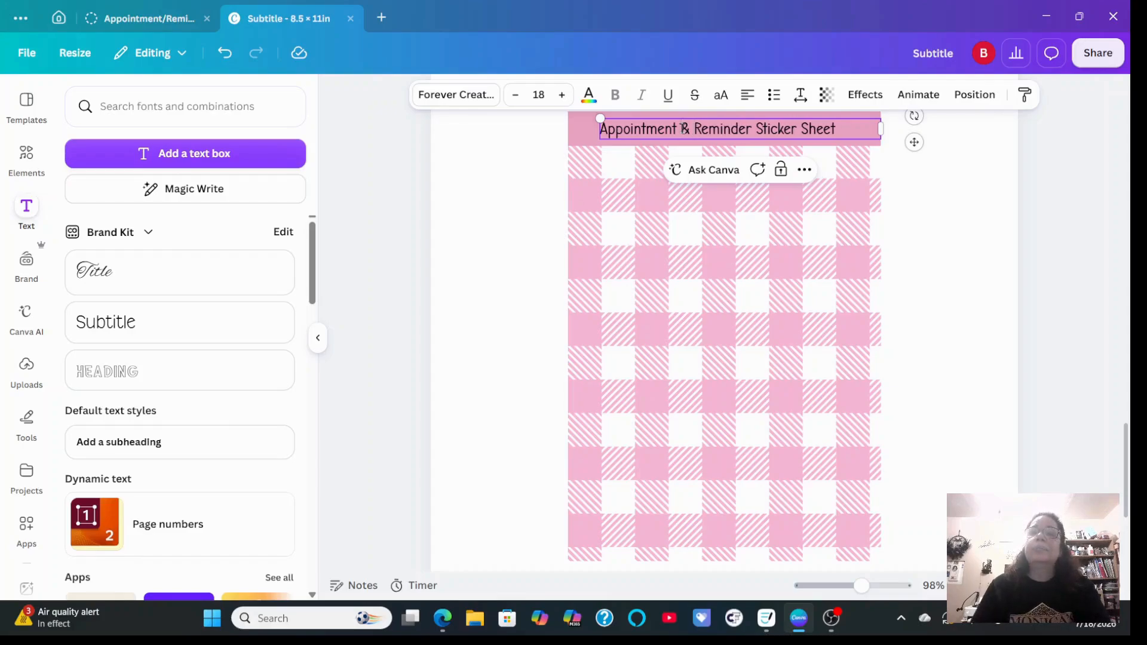
pyautogui.click(923, 210)
# Duplicate the pink header strip and place the copy across the gingham's bottom edge
pyautogui.click(709, 130)
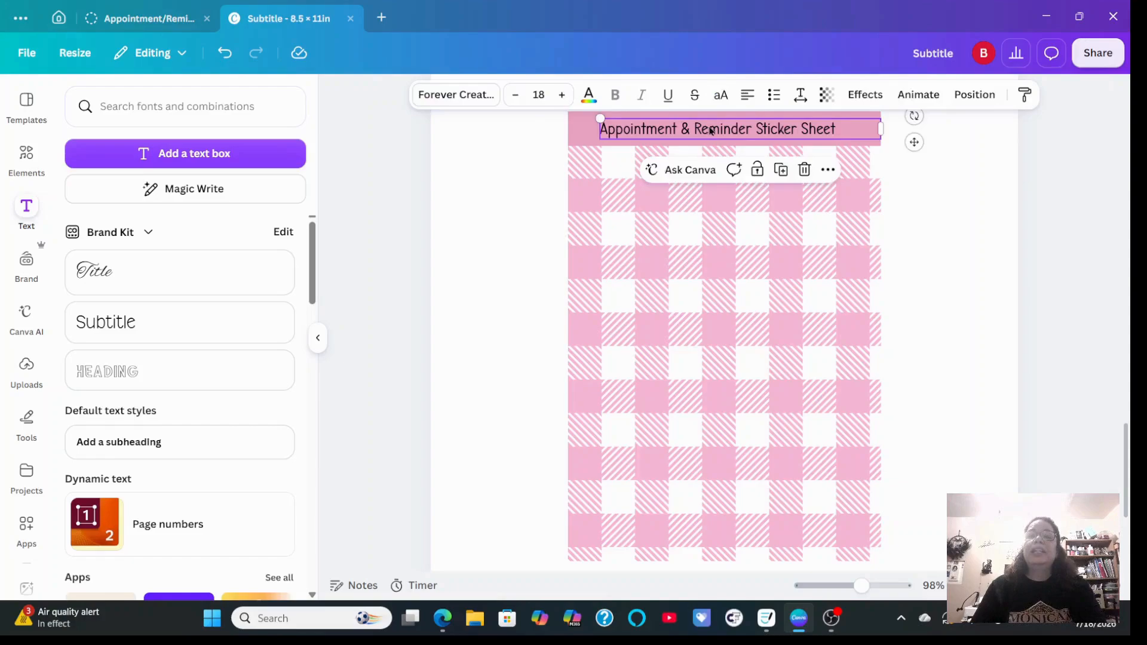
pyautogui.scroll(-4, 818, 259)
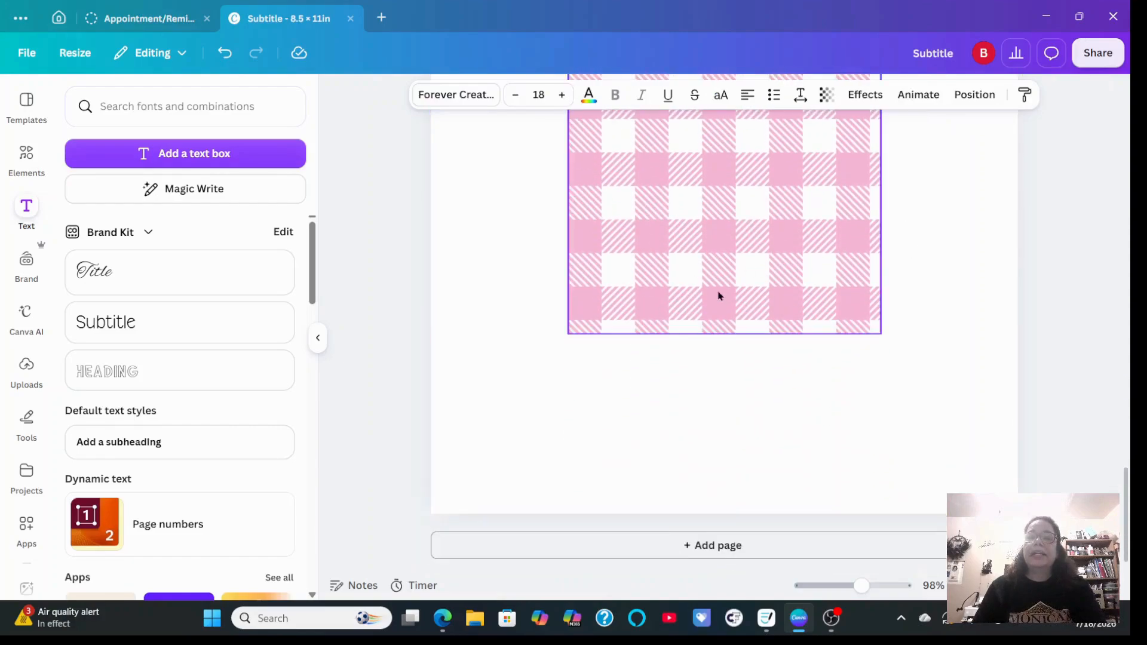
pyautogui.click(754, 318)
pyautogui.scroll(3, 897, 300)
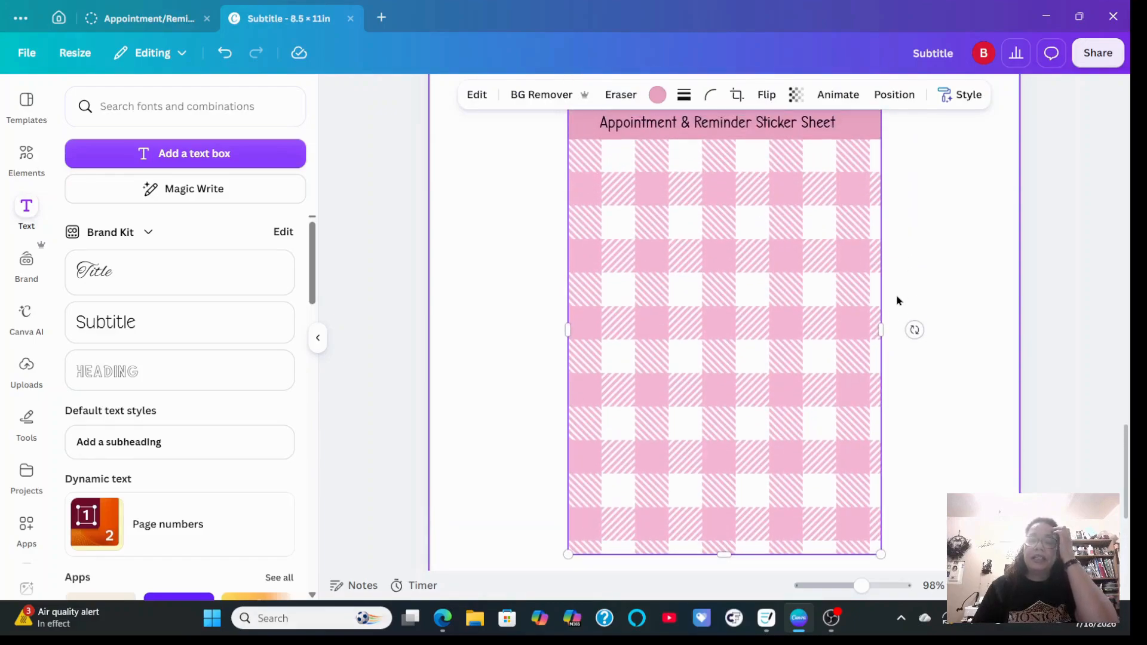
pyautogui.click(872, 133)
pyautogui.click(724, 170)
pyautogui.moveTo(793, 145); pyautogui.dragTo(786, 513)
pyautogui.moveTo(790, 469); pyautogui.dragTo(757, 394)
# Copy the "Appointment & Reminder Sticker Sheet" header text and paste the copy at the gingham's bottom strip
pyautogui.scroll(3, 758, 388)
pyautogui.click(763, 205)
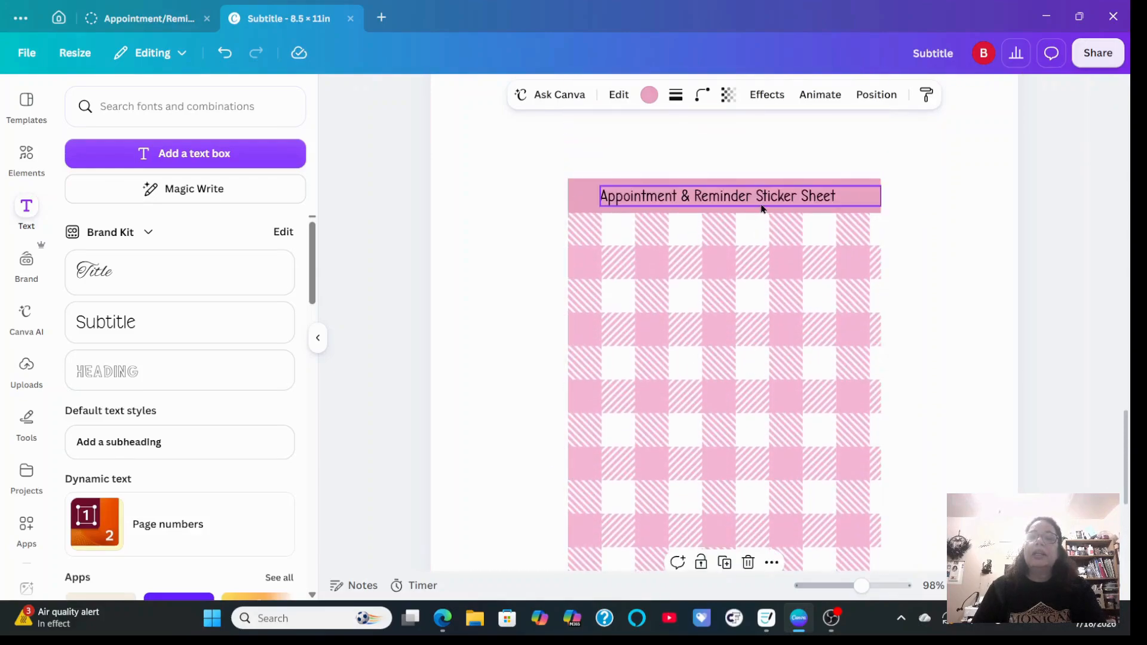
pyautogui.rightClick(763, 206)
pyautogui.click(797, 205)
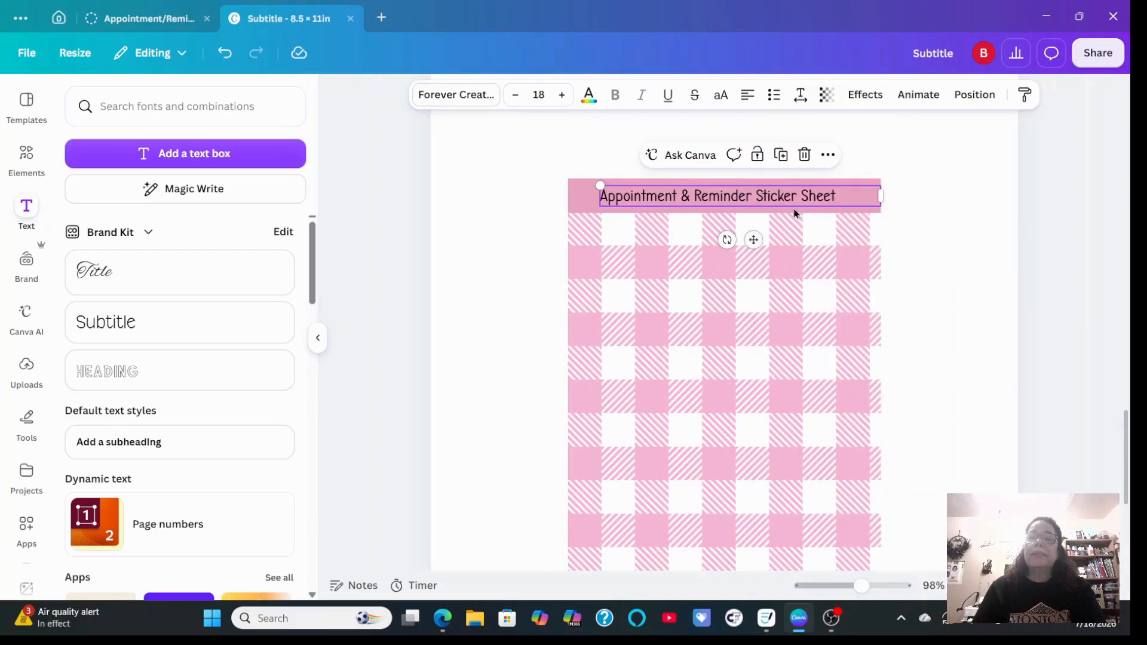
pyautogui.scroll(-5, 725, 312)
pyautogui.rightClick(721, 320)
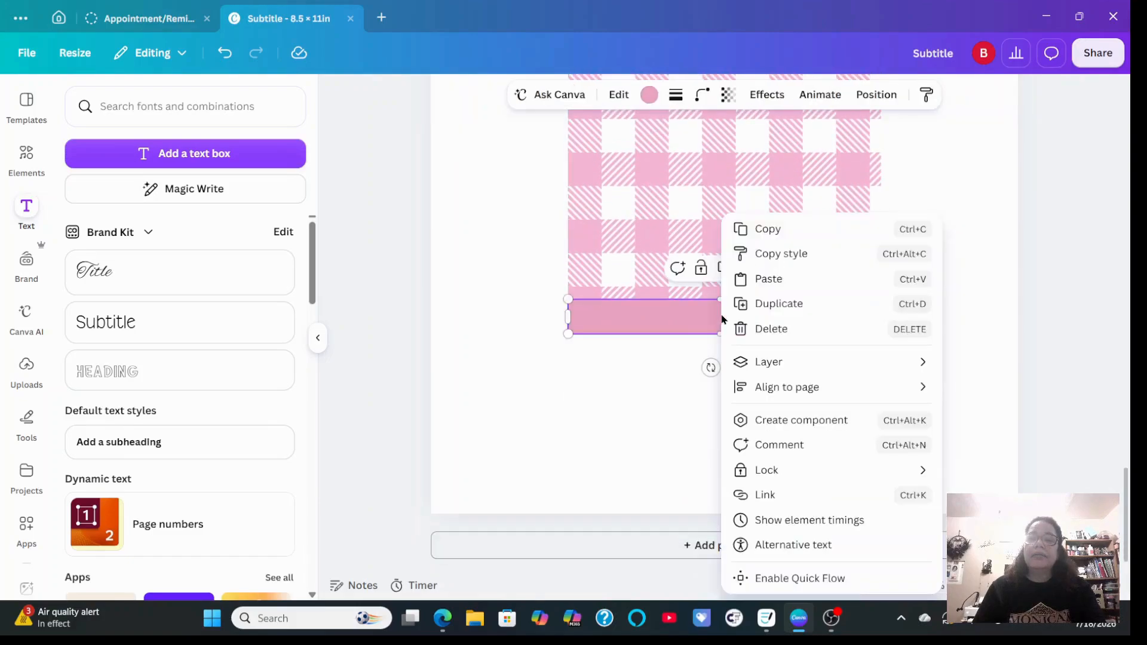
pyautogui.click(777, 279)
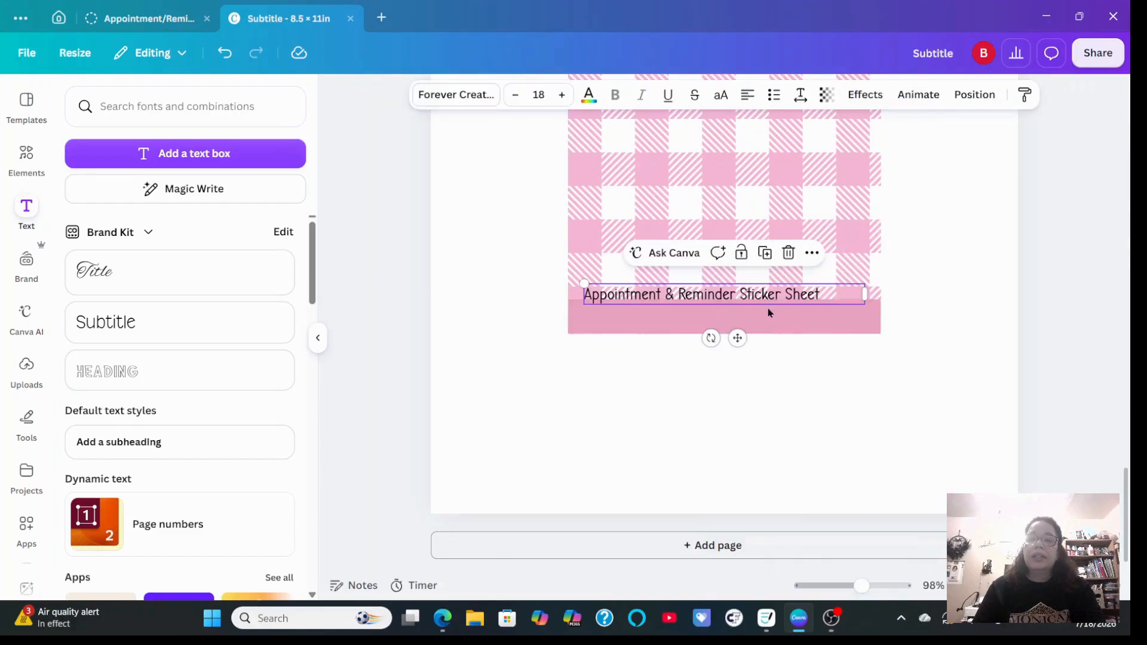
# Move the copied text onto the bottom pink strip and replace it with "Monica's Expressive Creations"
pyautogui.moveTo(737, 339); pyautogui.dragTo(737, 360)
pyautogui.doubleClick(752, 319)
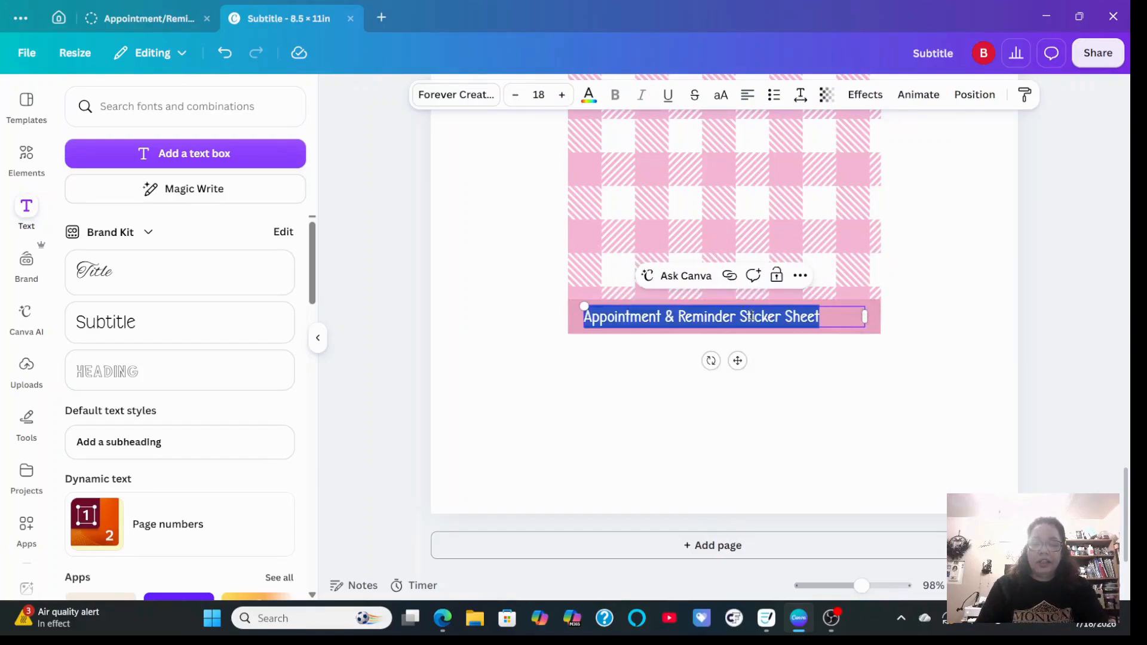
pyautogui.write("Monica's Exp")
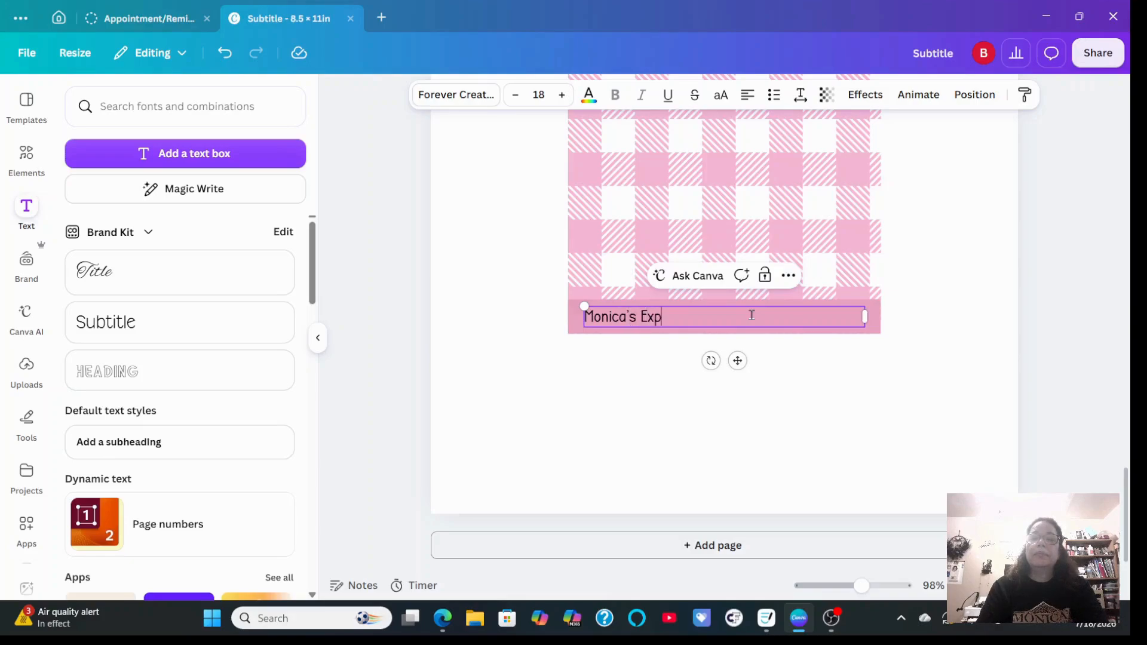
pyautogui.write('ressive Creations')
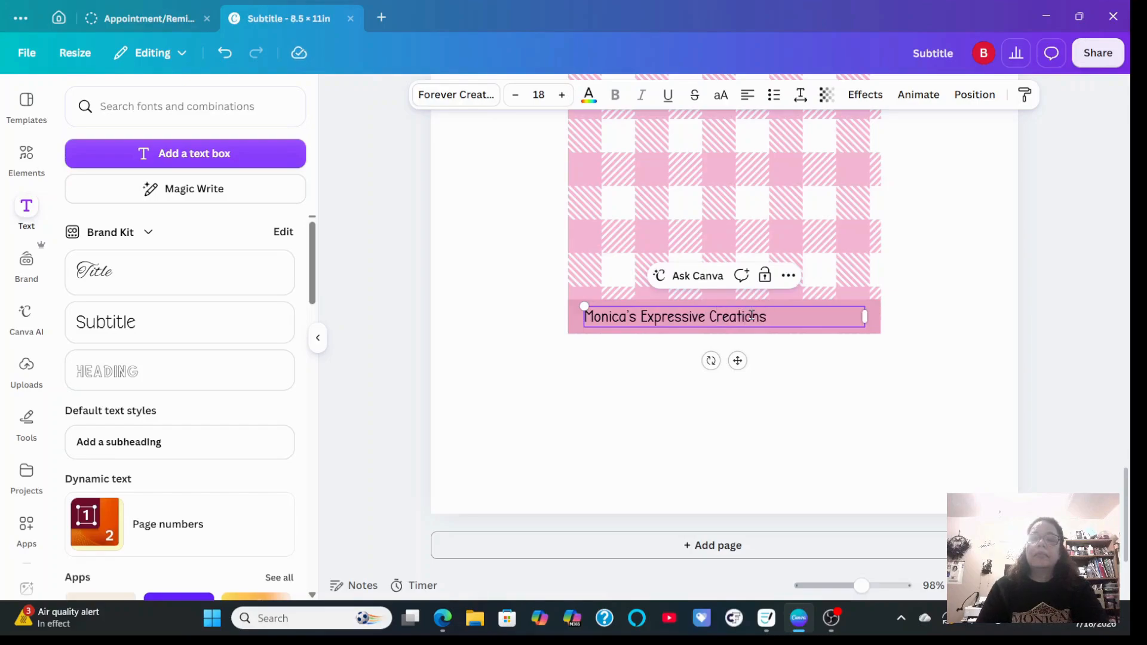
# Narrow the footer text box to fit its text and centre it on the bottom pink strip
pyautogui.moveTo(864, 317); pyautogui.dragTo(773, 317)
pyautogui.click(702, 361)
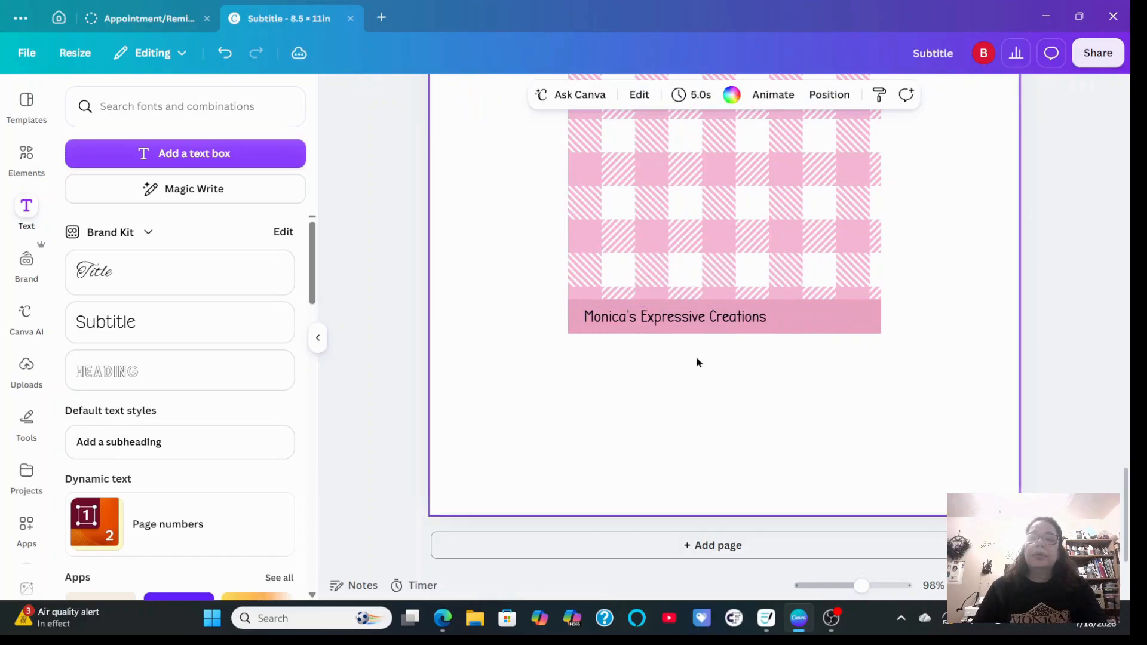
pyautogui.moveTo(679, 325); pyautogui.dragTo(723, 323)
pyautogui.click(842, 420)
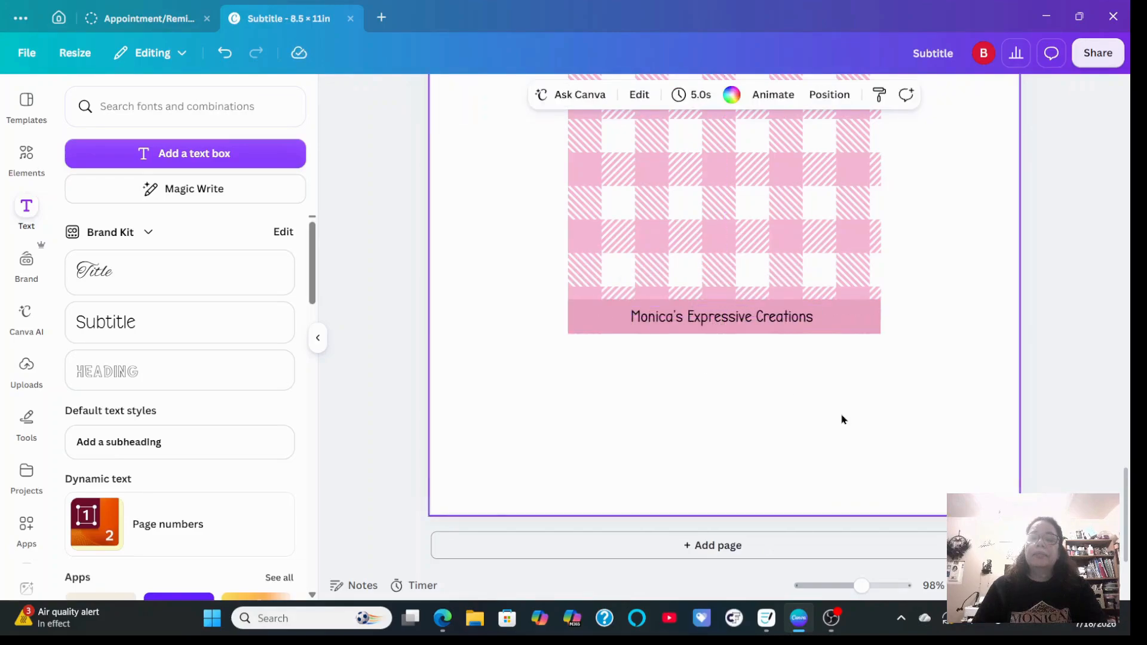
# Title page 3 "Sticker backing"
pyautogui.scroll(-10, 994, 418)
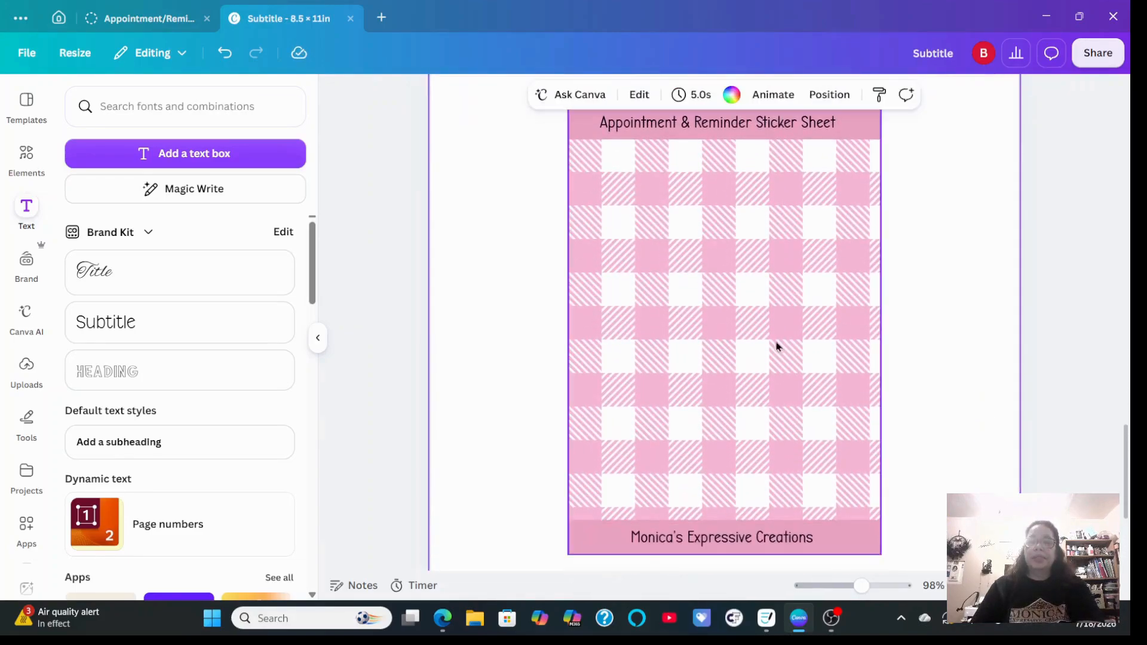
pyautogui.scroll(3, 953, 270)
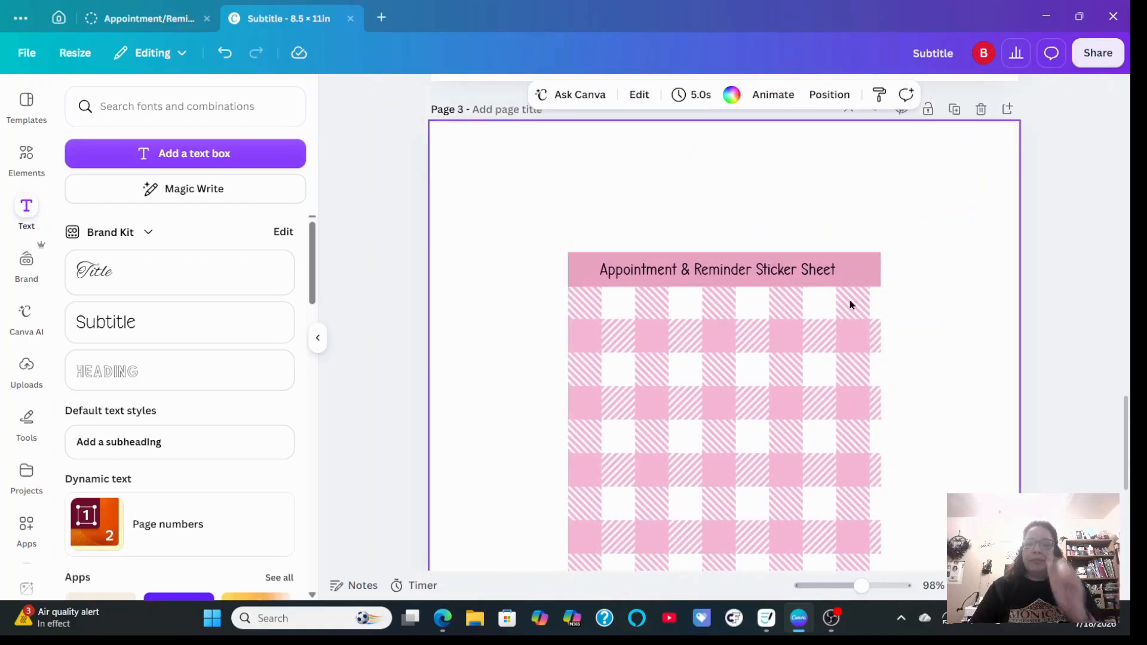
pyautogui.scroll(2, 501, 193)
pyautogui.click(504, 184)
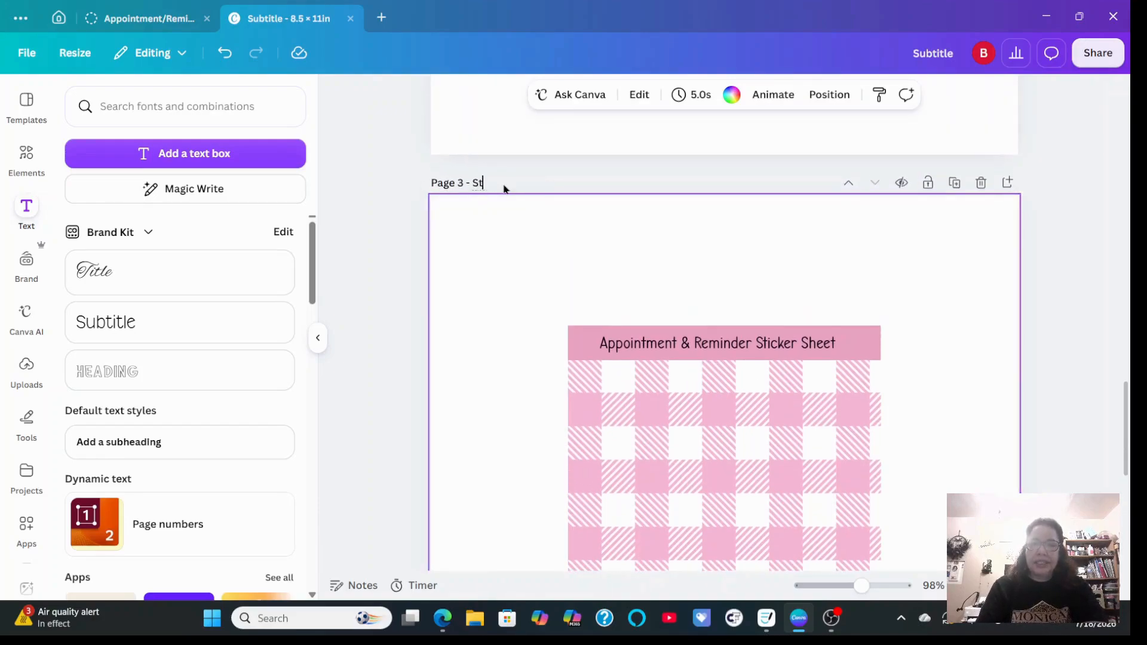
pyautogui.write('Sticker backing')
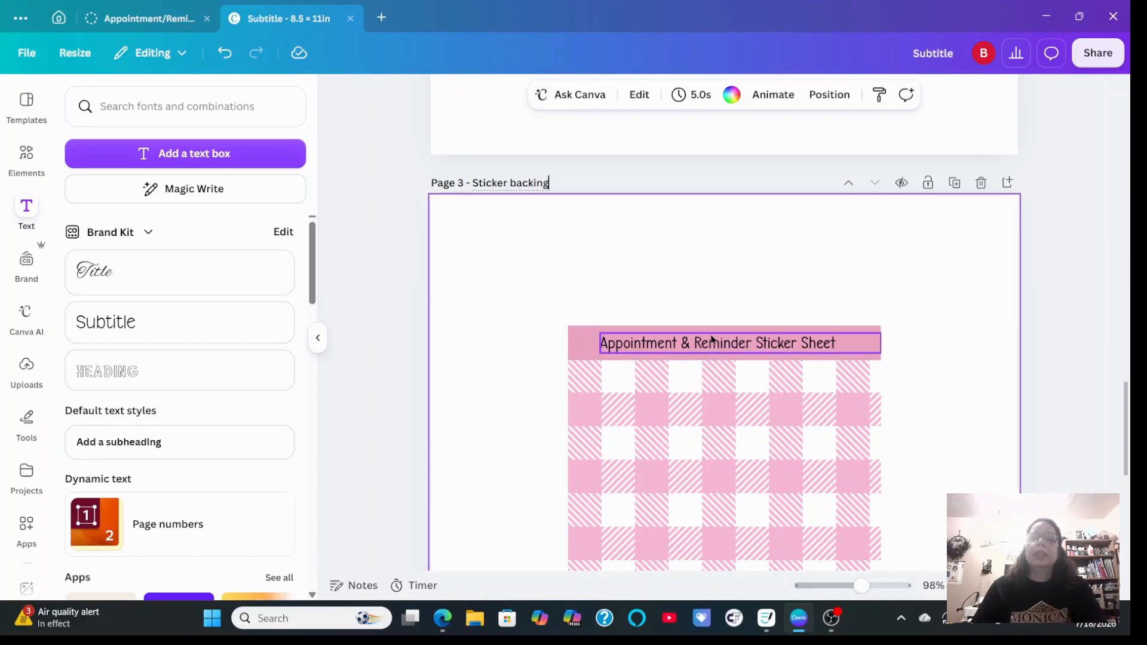
pyautogui.scroll(12, 711, 335)
pyautogui.scroll(-20, 989, 319)
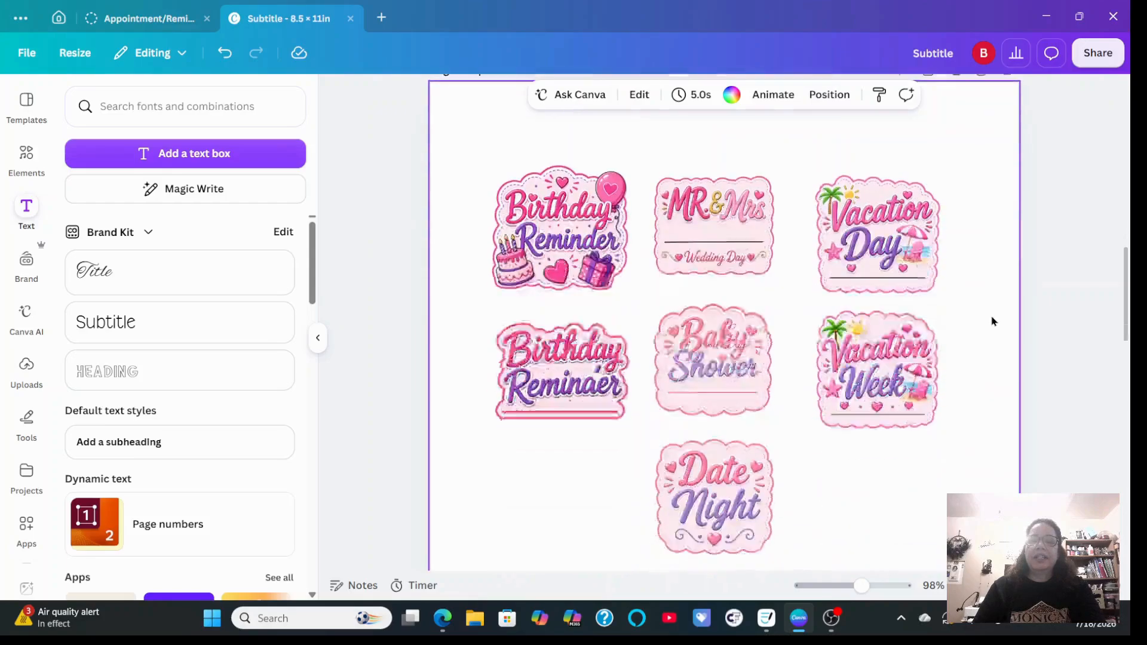
pyautogui.scroll(8, 992, 321)
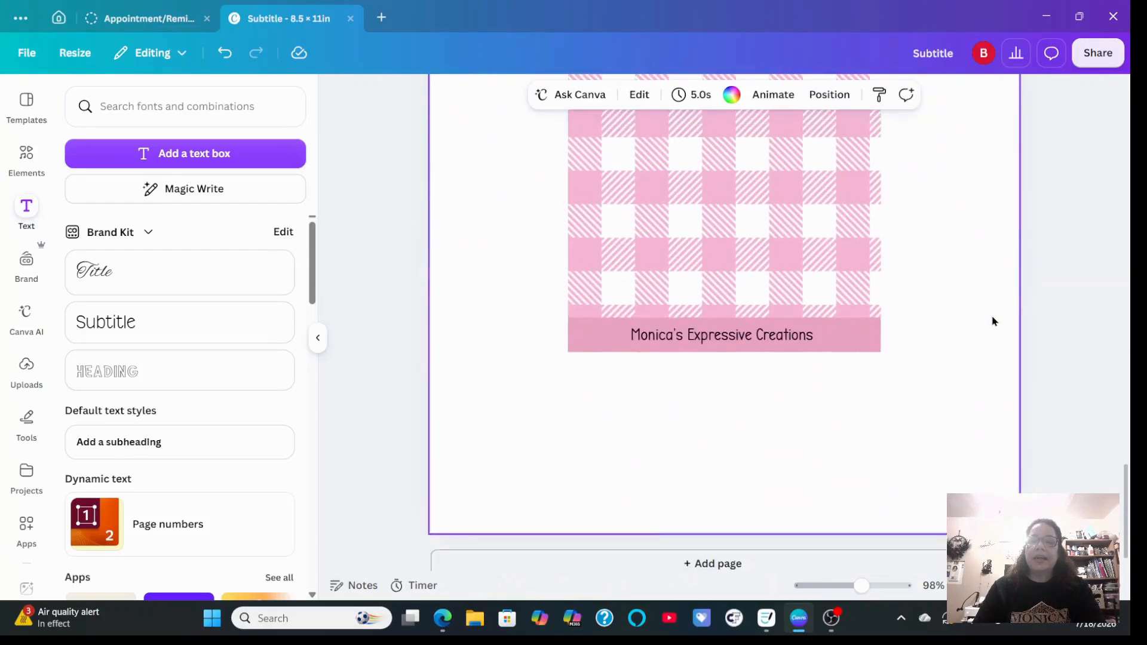
pyautogui.click(1095, 55)
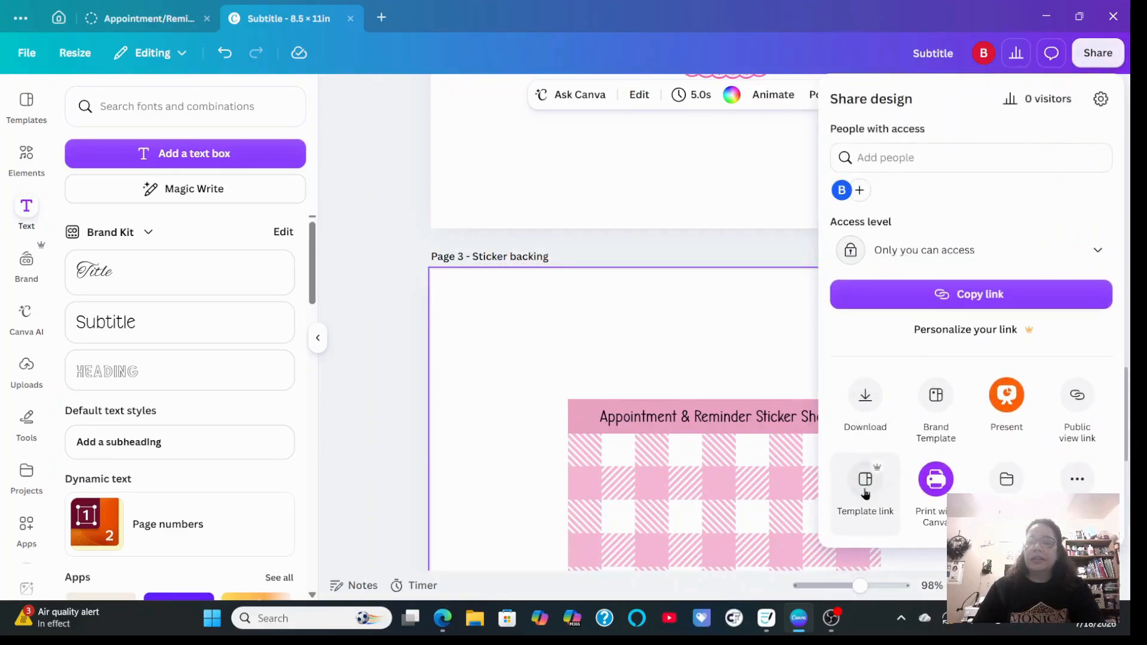
pyautogui.click(865, 395)
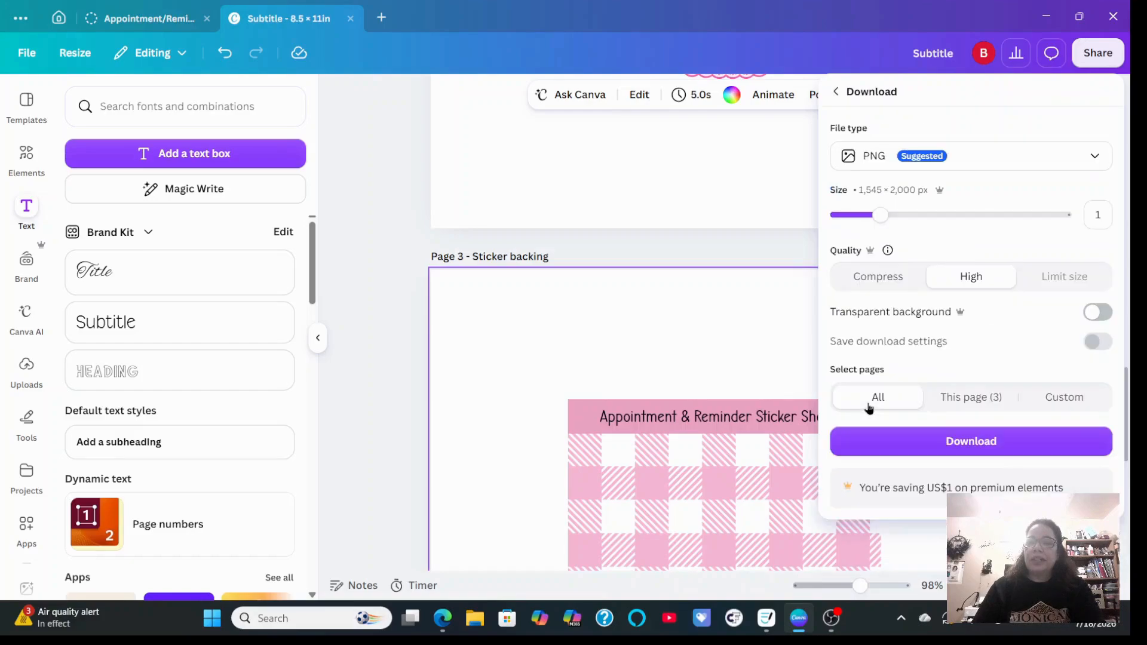
pyautogui.click(1011, 166)
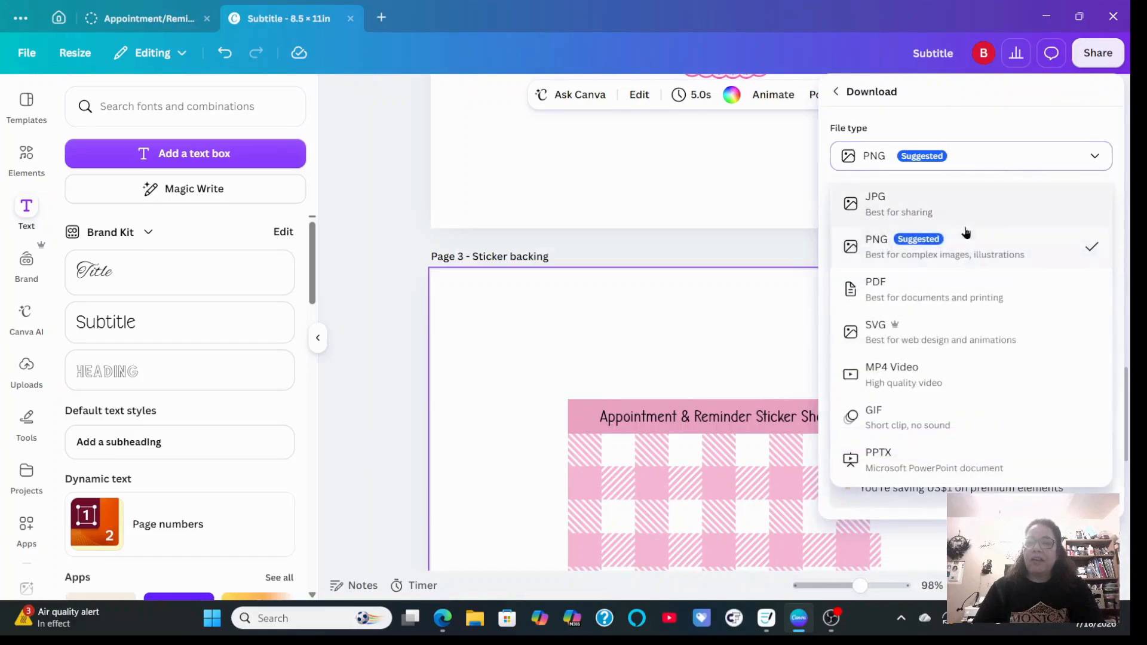
pyautogui.click(943, 291)
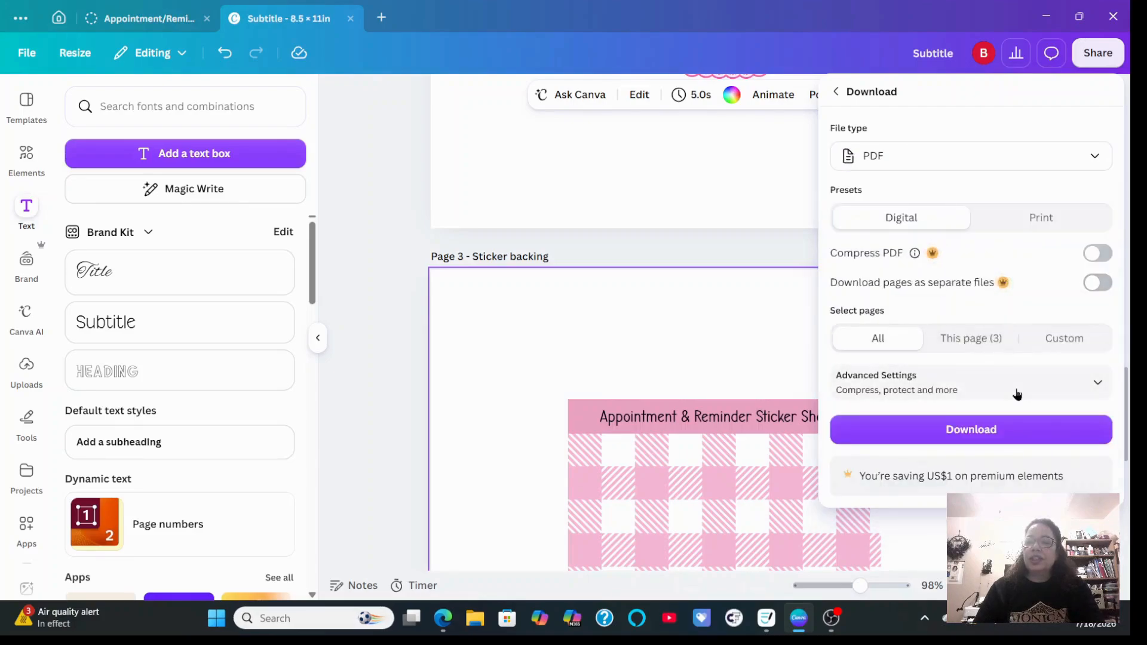
pyautogui.click(1036, 440)
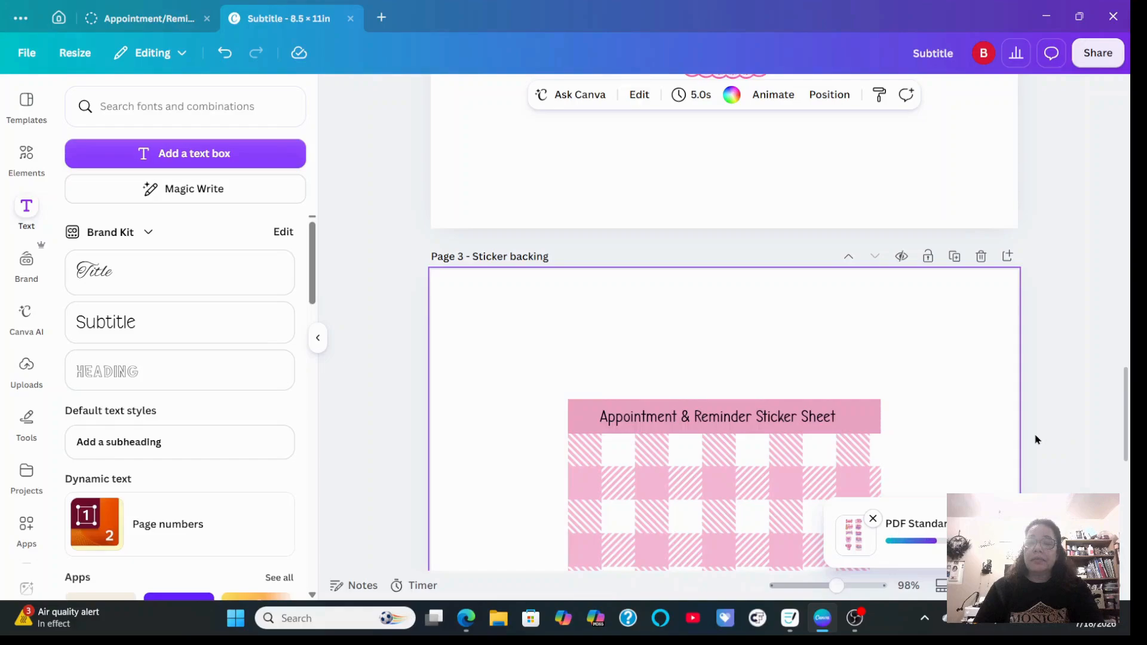
pyautogui.click(1040, 435)
# Cancel the PDF save and download all pages as PNG, saving the ZIP as "appointment reminder sticker sheet"
pyautogui.click(1101, 54)
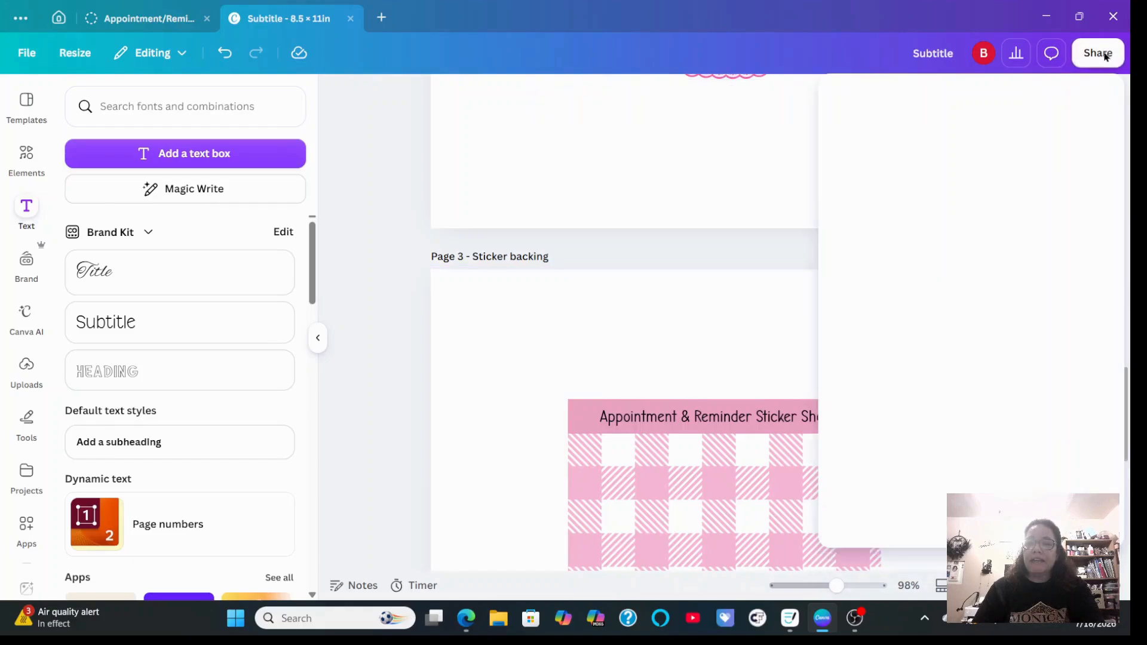
pyautogui.click(866, 395)
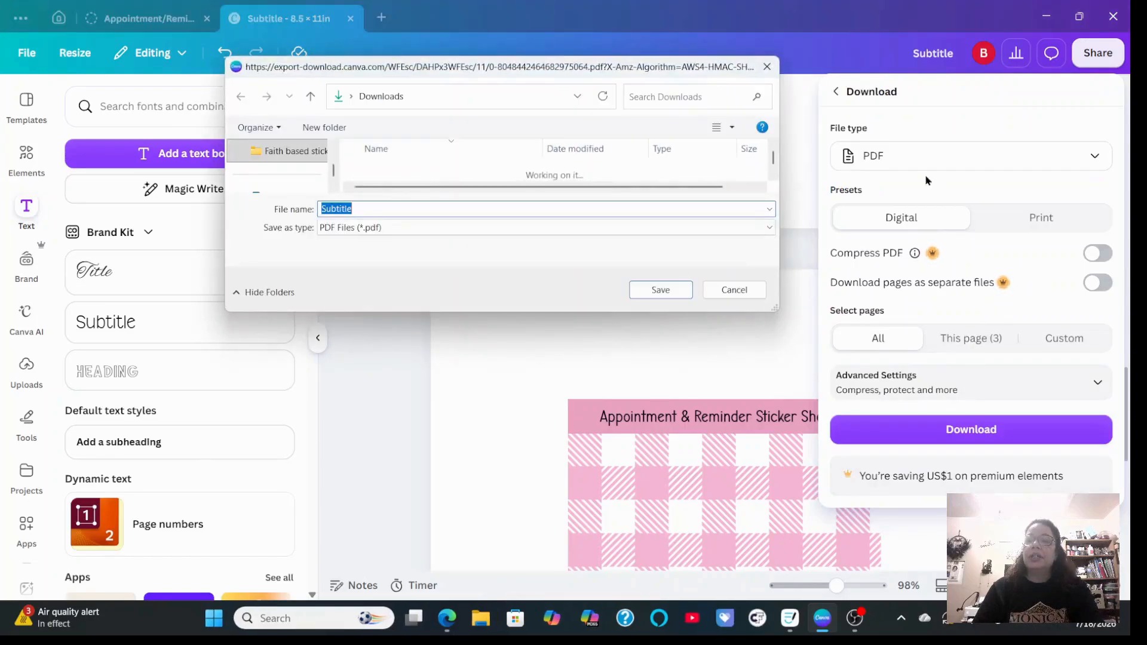
pyautogui.click(731, 290)
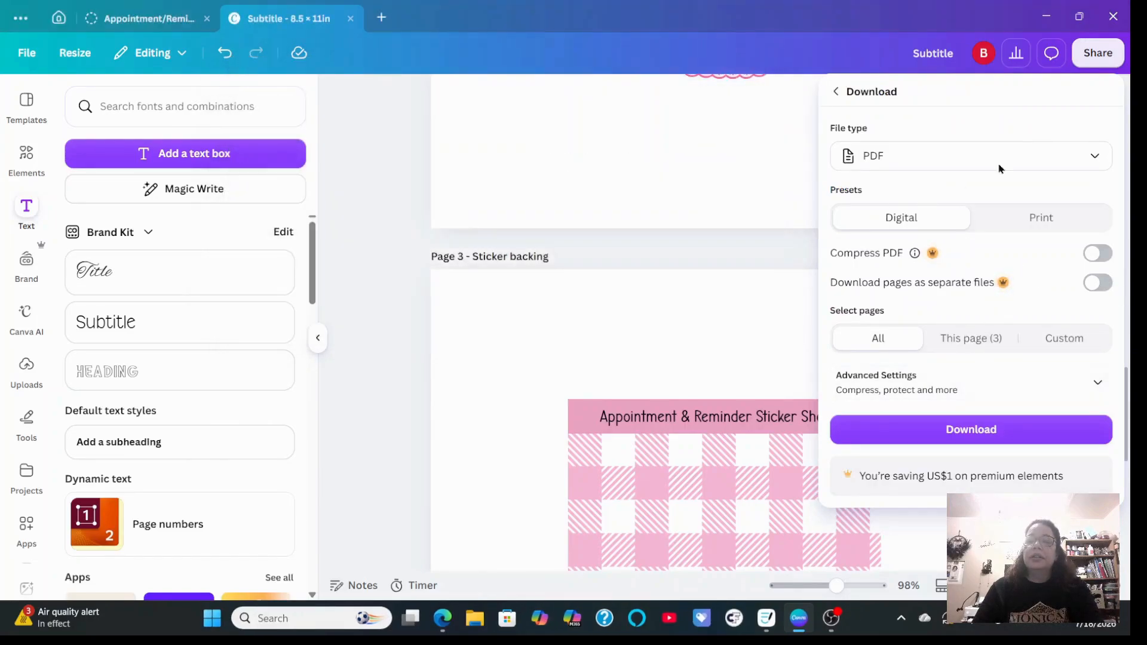
pyautogui.click(1090, 158)
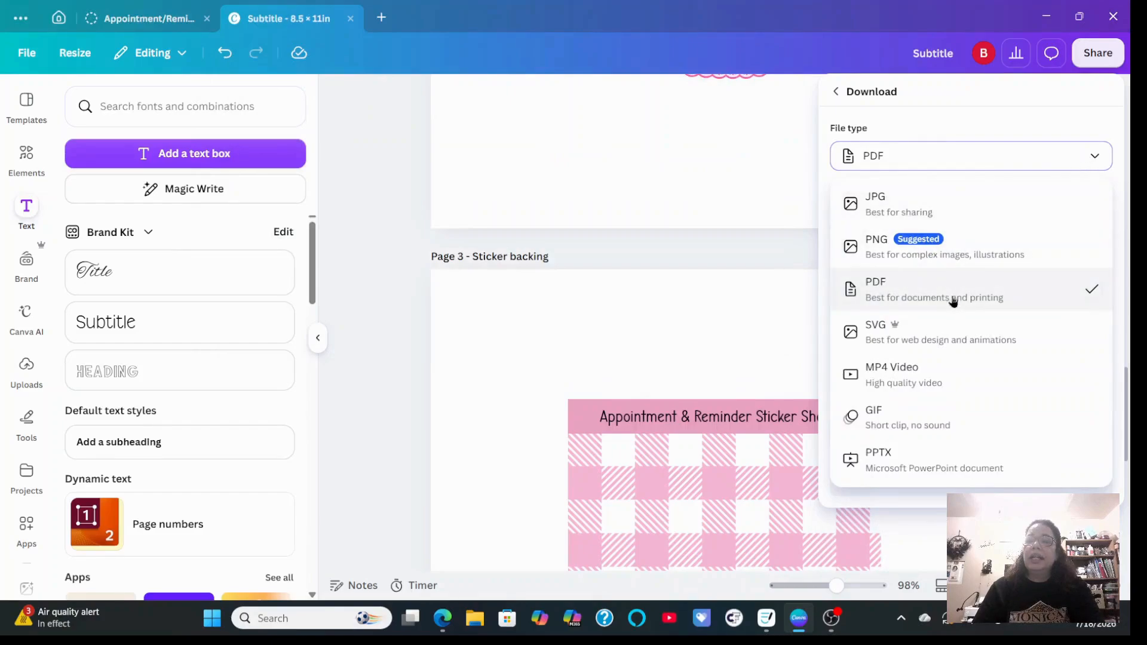
pyautogui.click(926, 250)
pyautogui.click(891, 307)
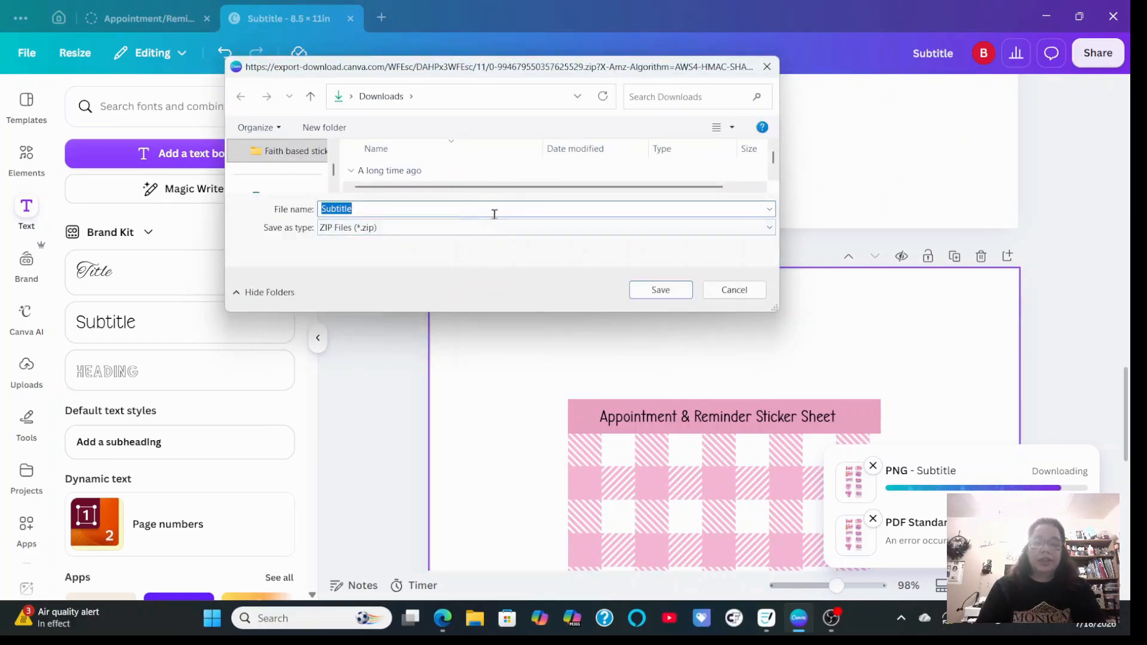
pyautogui.write('appointment reminder sticker sheet')
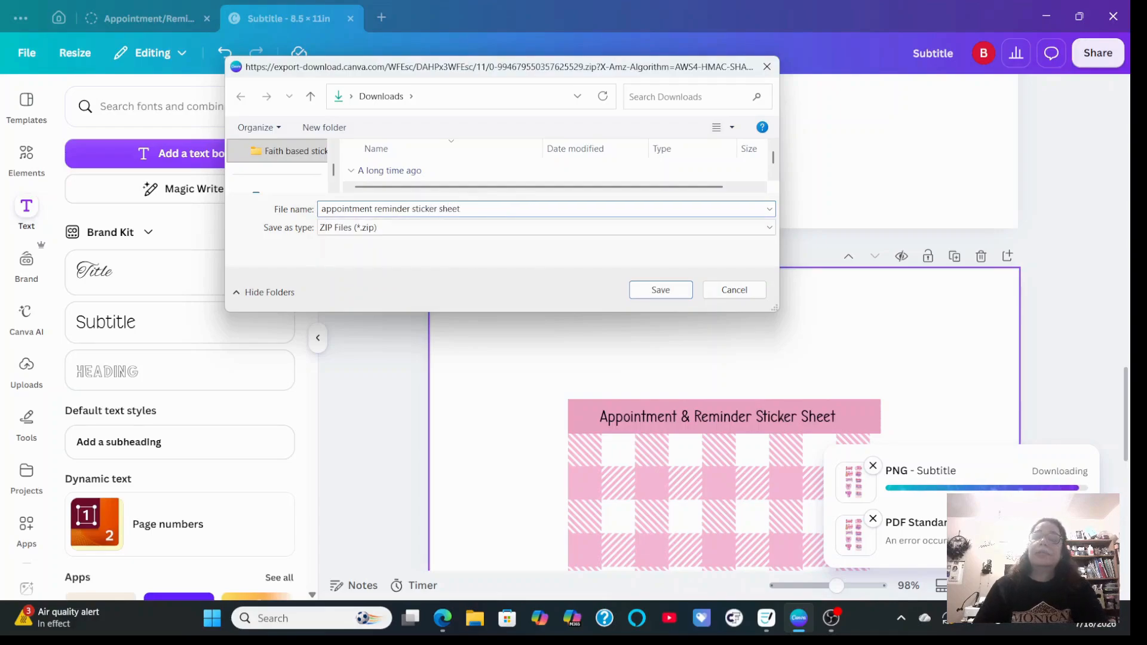
pyautogui.click(660, 290)
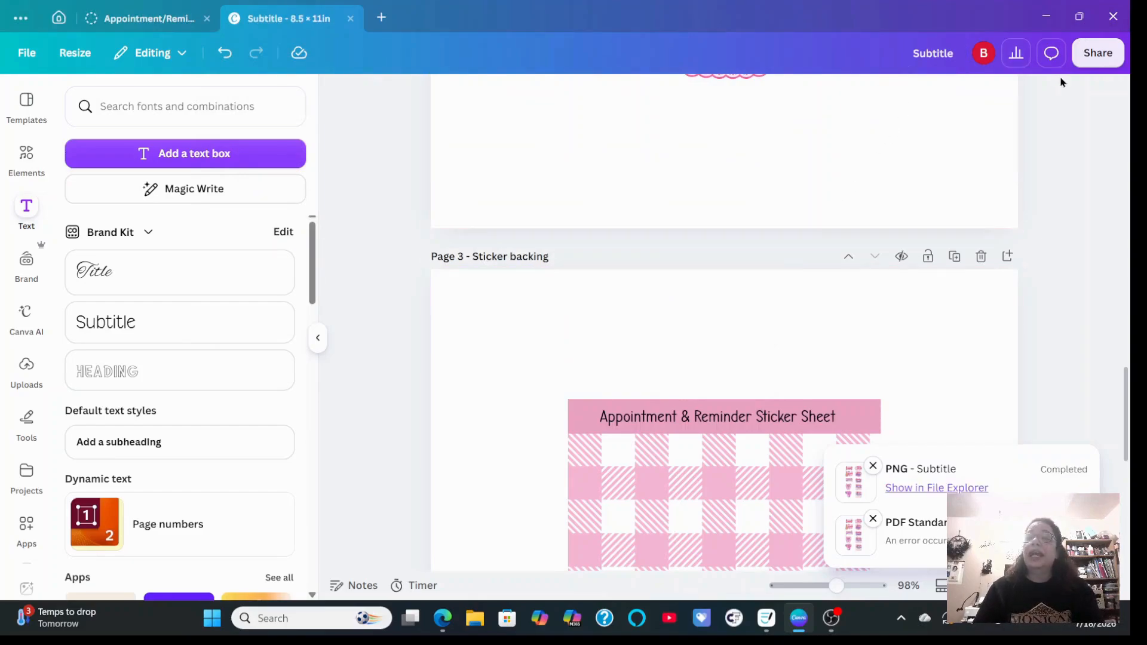
# Switch to Cricut Design Space and start a new project on a blank canvas
pyautogui.click(1047, 18)
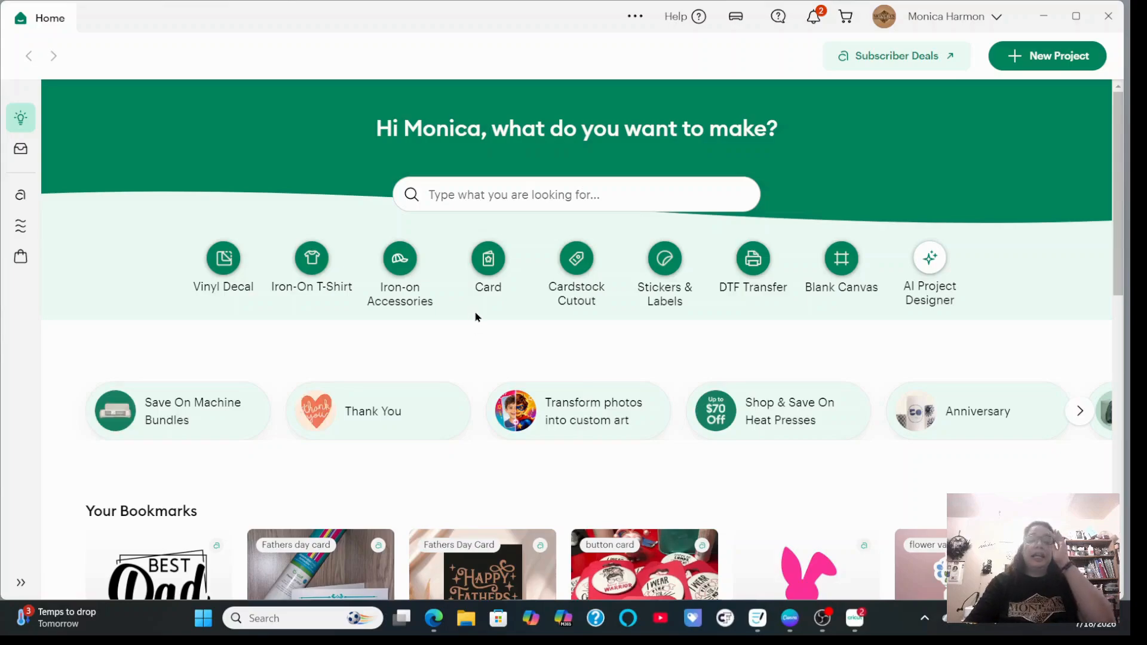
pyautogui.click(1018, 56)
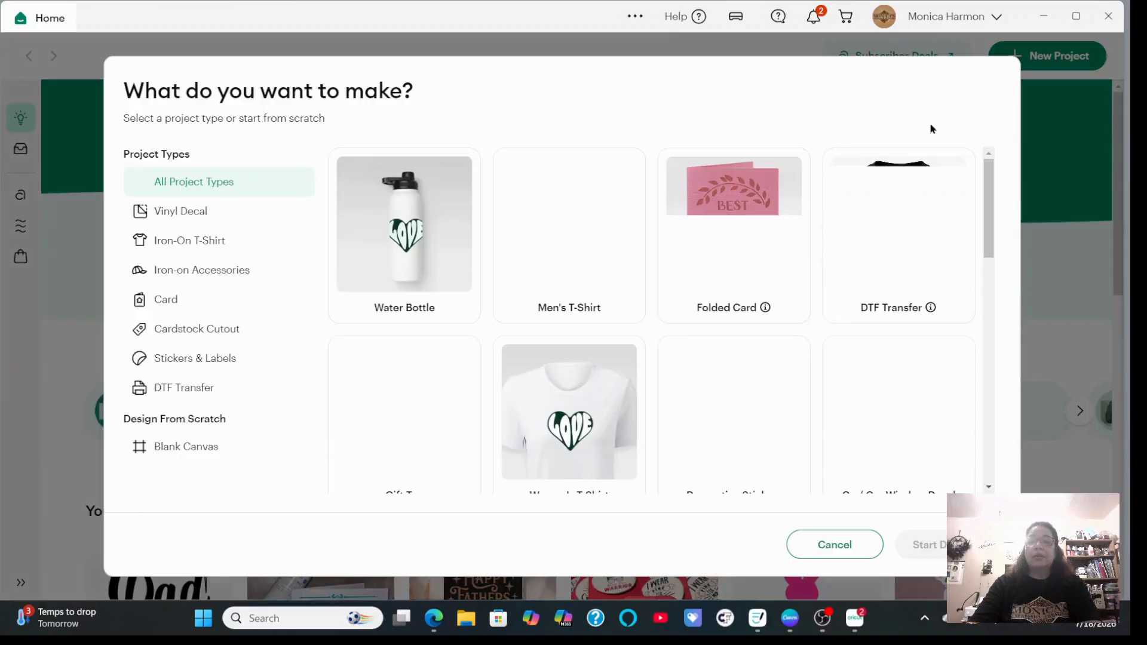
pyautogui.click(194, 449)
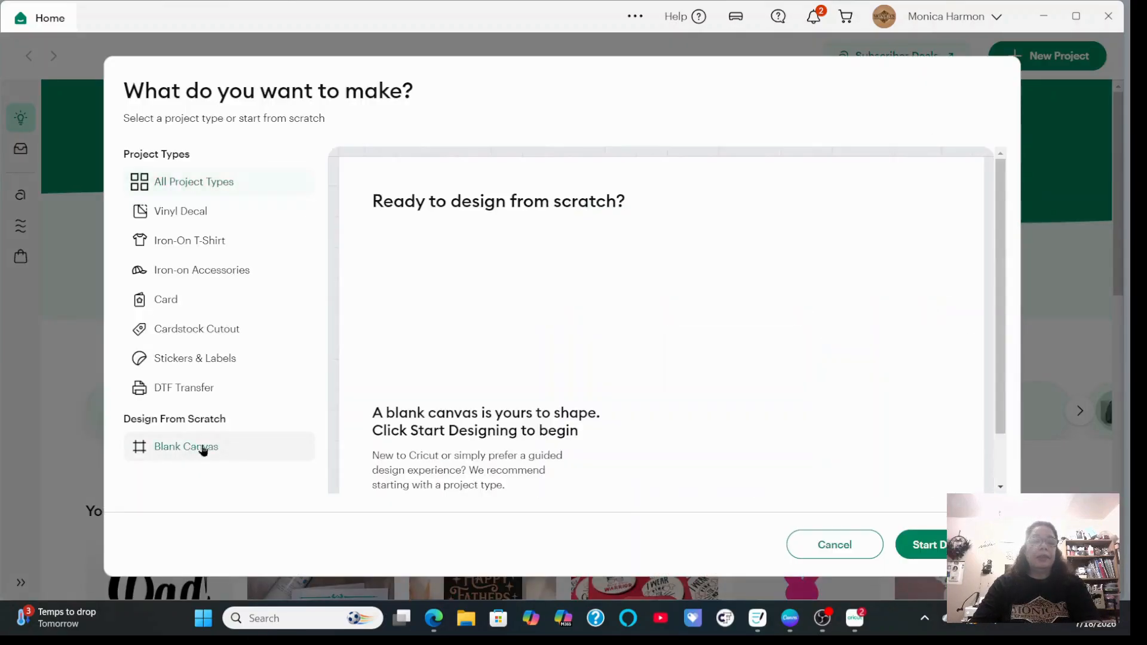
pyautogui.click(939, 546)
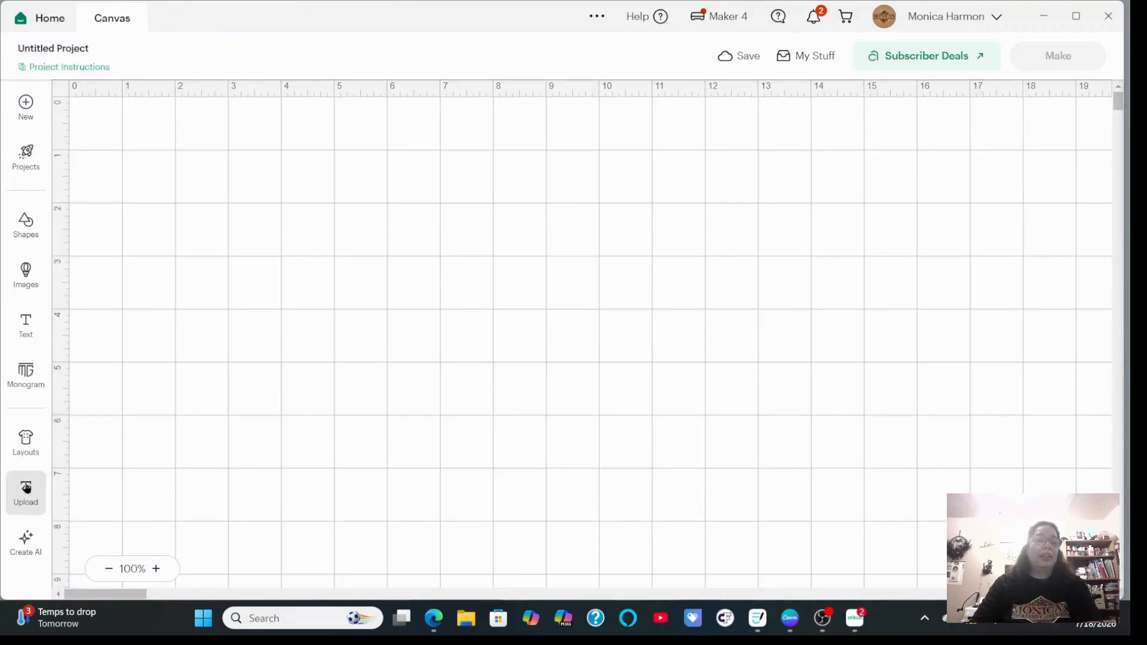
# Start an image upload, browse for a file, and show all file types in the file chooser
pyautogui.click(27, 488)
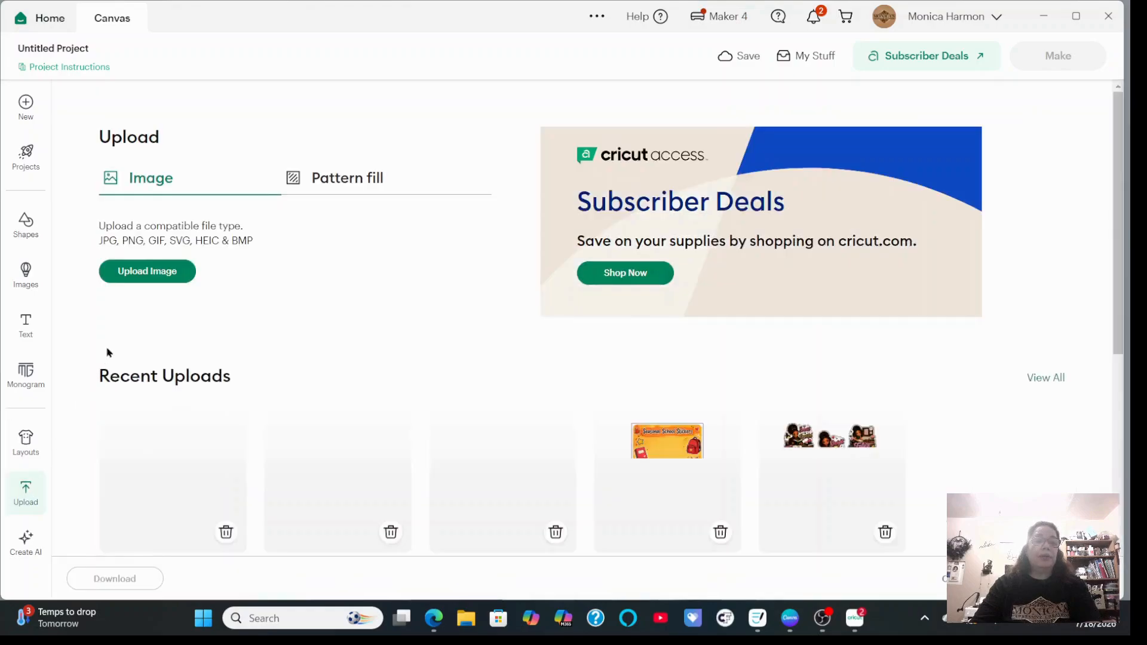
pyautogui.click(170, 273)
pyautogui.click(589, 393)
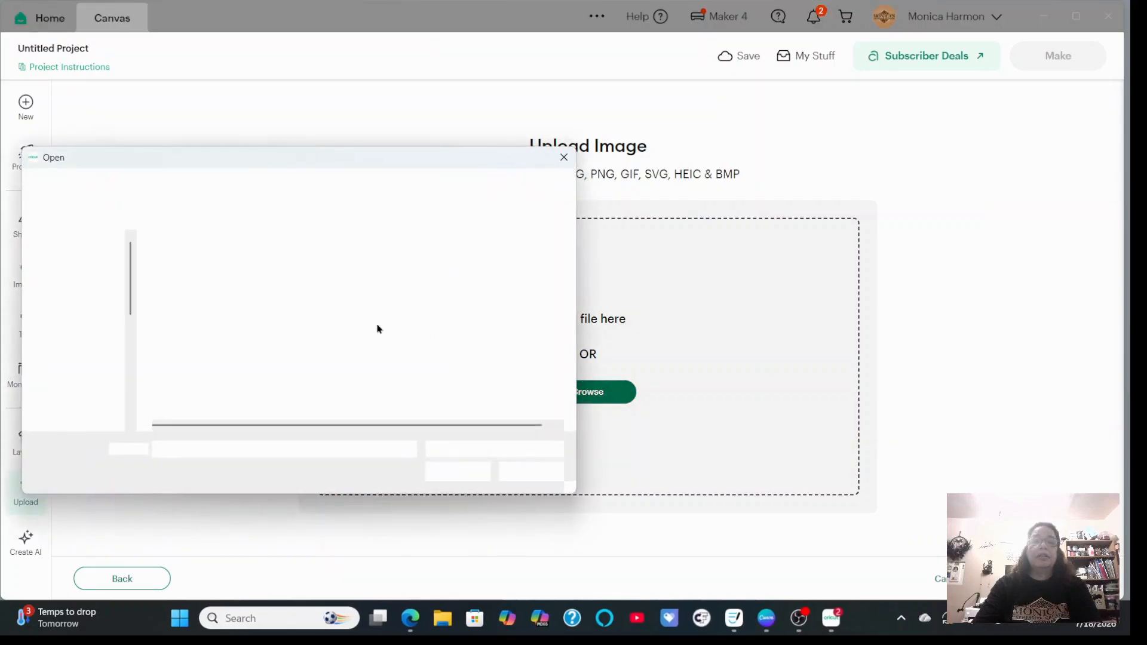
pyautogui.click(454, 449)
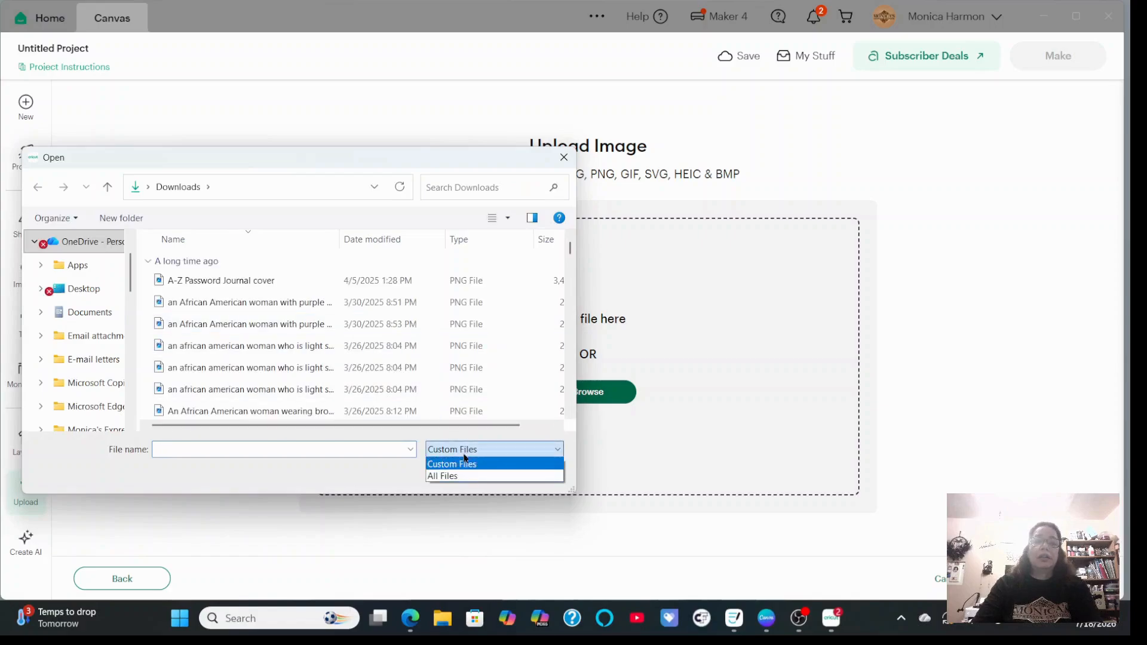
pyautogui.click(468, 476)
pyautogui.scroll(-2, 84, 289)
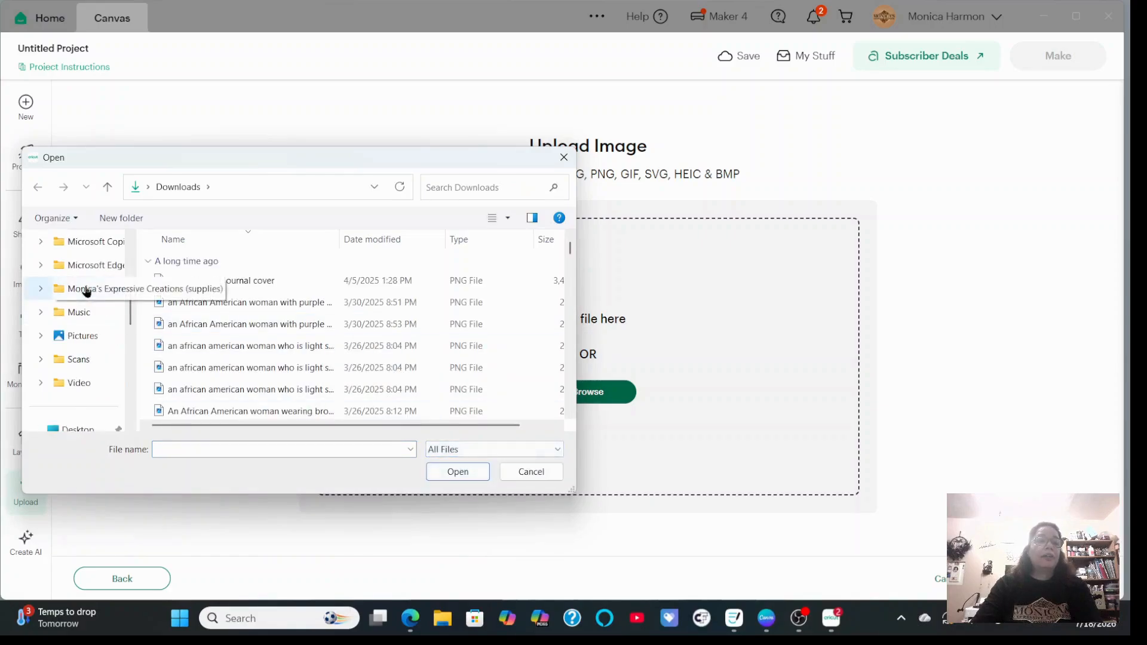
pyautogui.scroll(2, 86, 291)
pyautogui.scroll(-5, 87, 291)
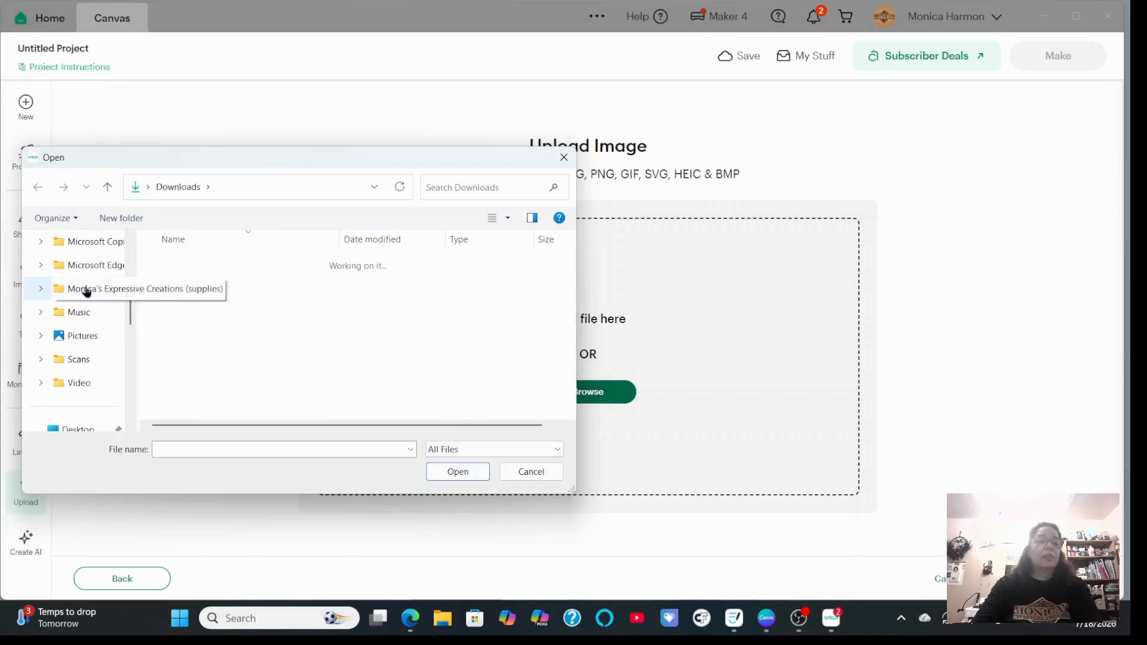
pyautogui.click(81, 384)
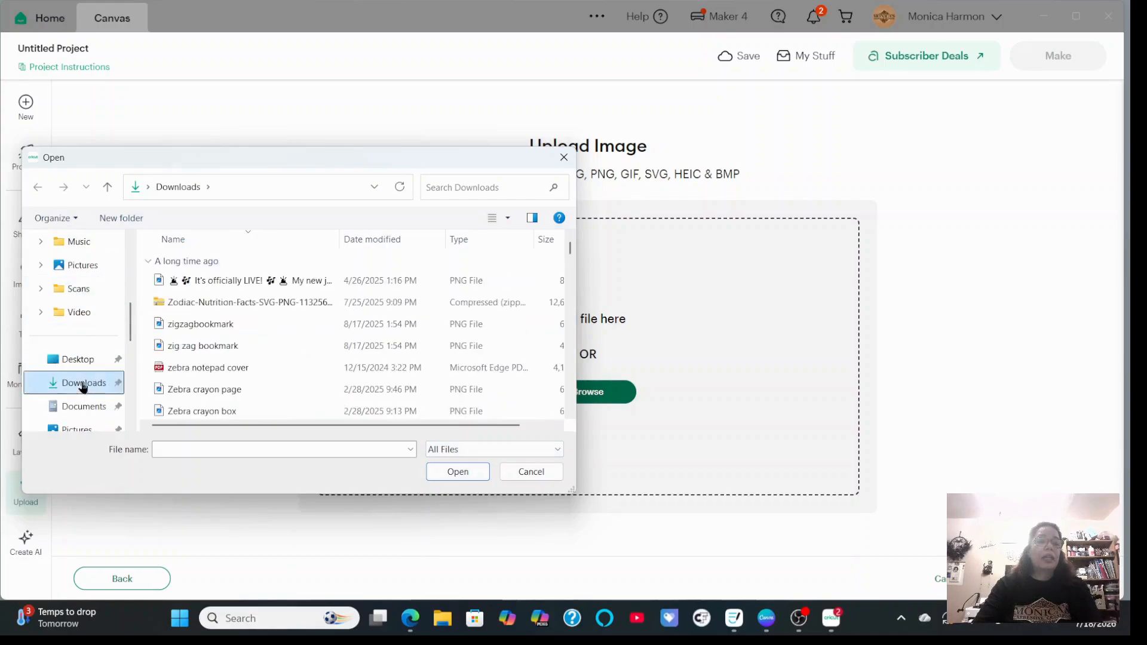
pyautogui.moveTo(571, 250); pyautogui.dragTo(568, 406)
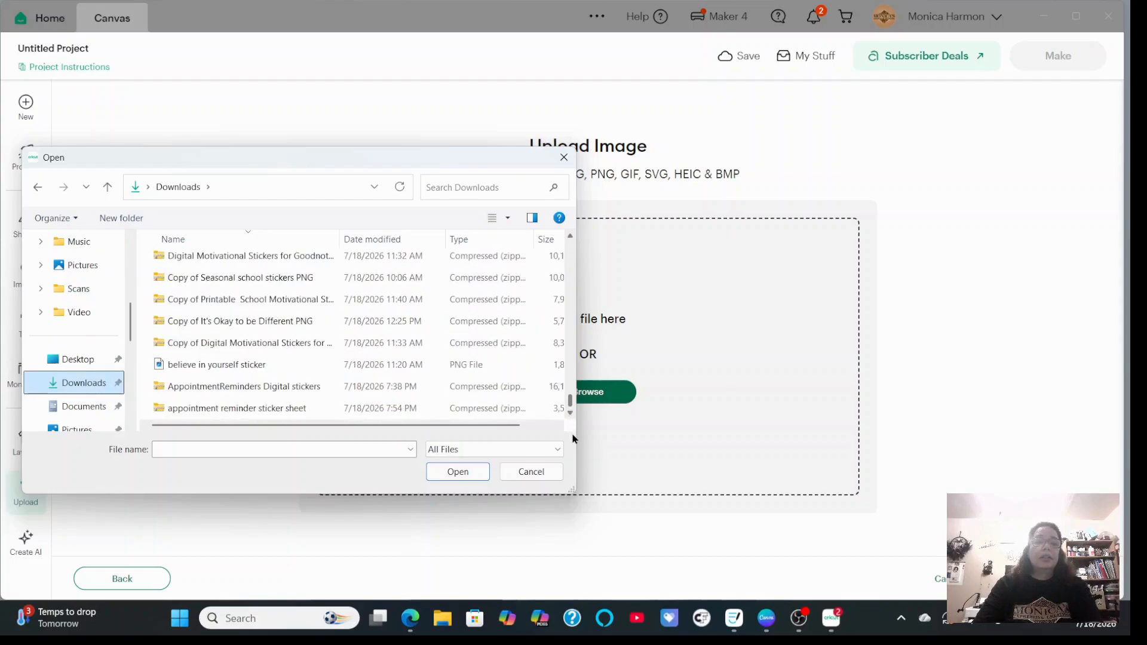
pyautogui.click(212, 386)
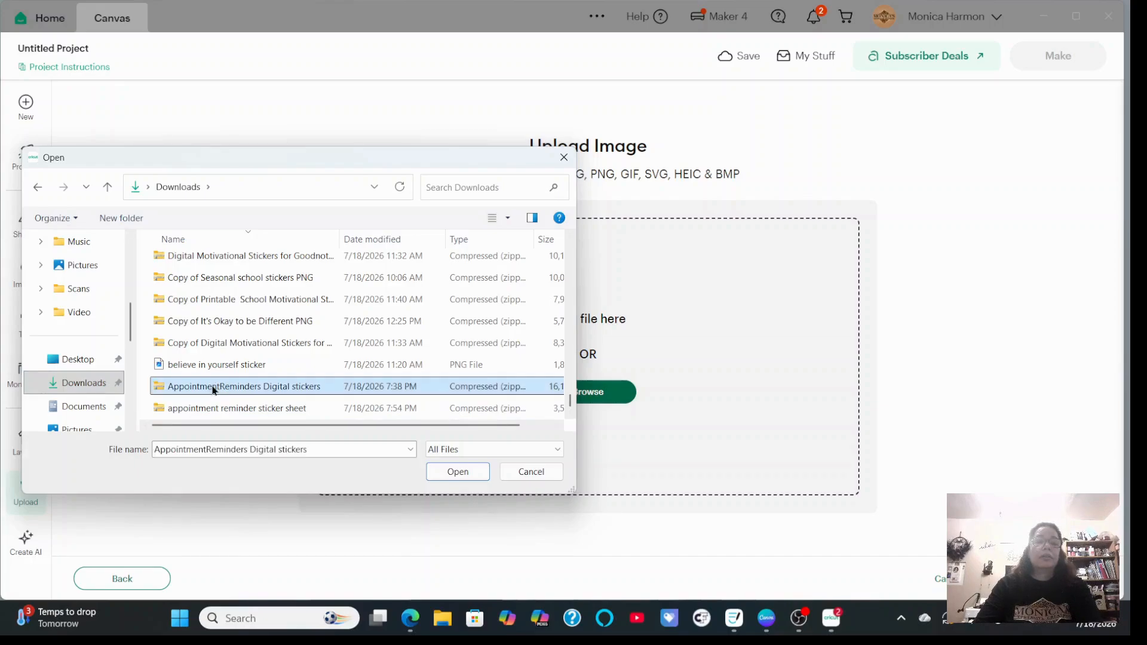
pyautogui.rightClick(213, 389)
pyautogui.click(278, 230)
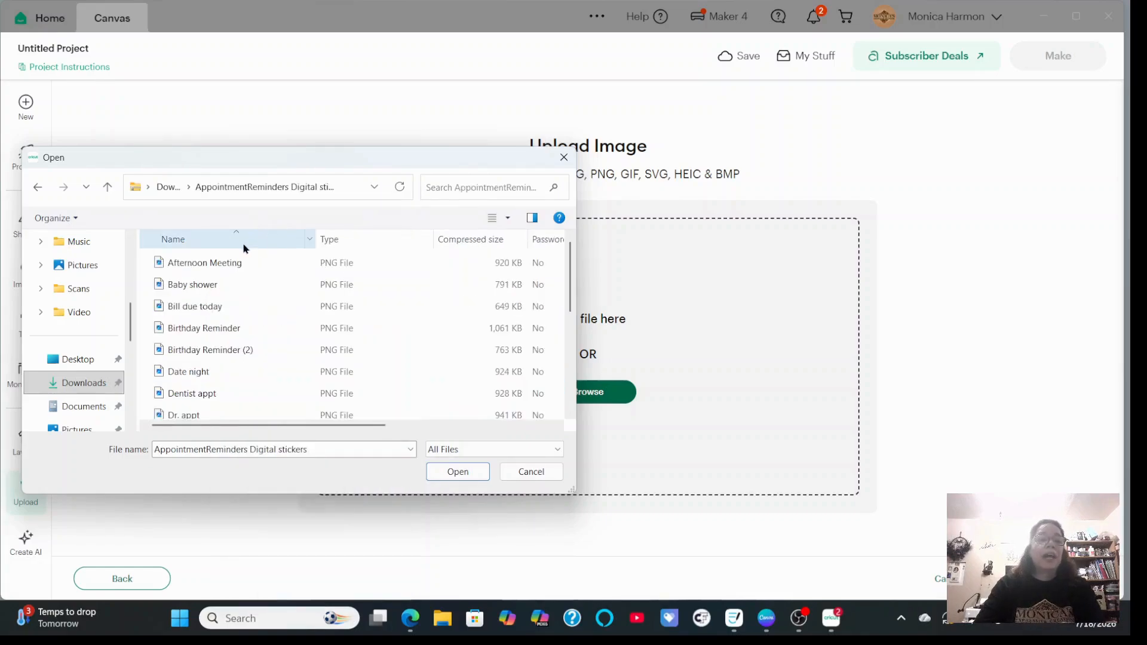
pyautogui.scroll(-3, 272, 299)
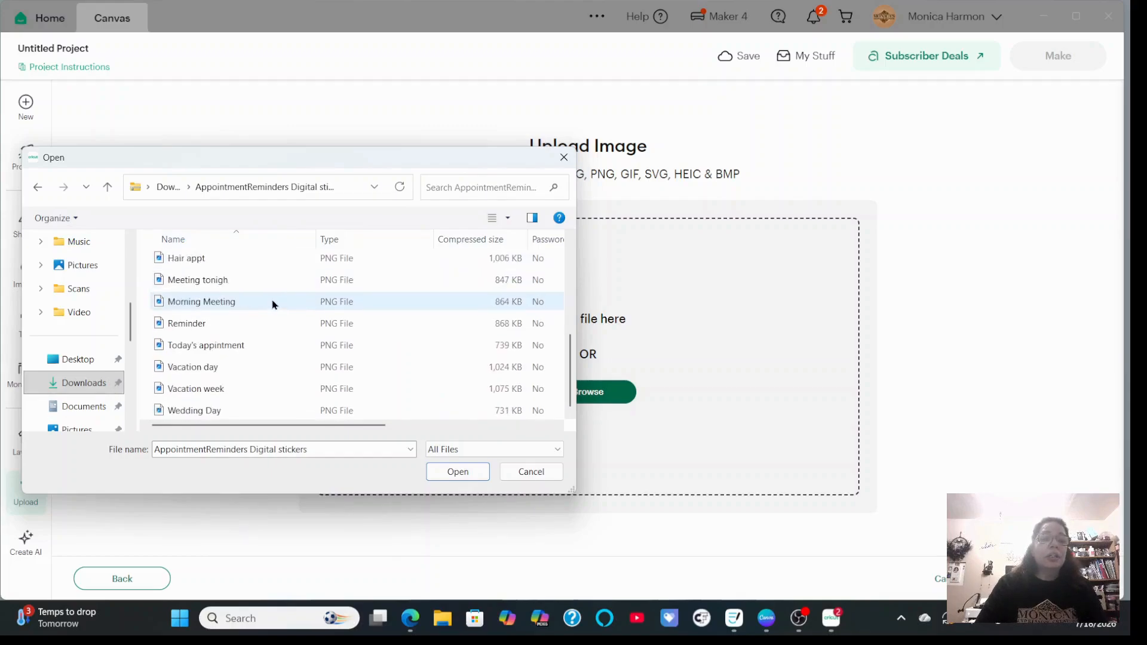
pyautogui.scroll(3, 272, 305)
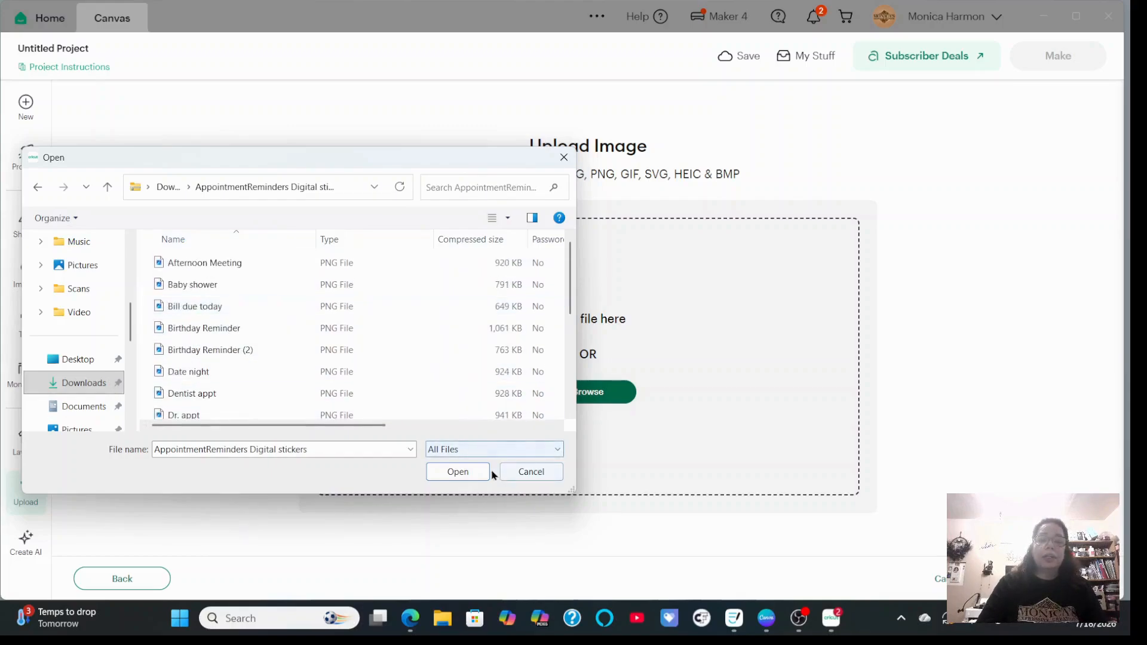
pyautogui.click(531, 471)
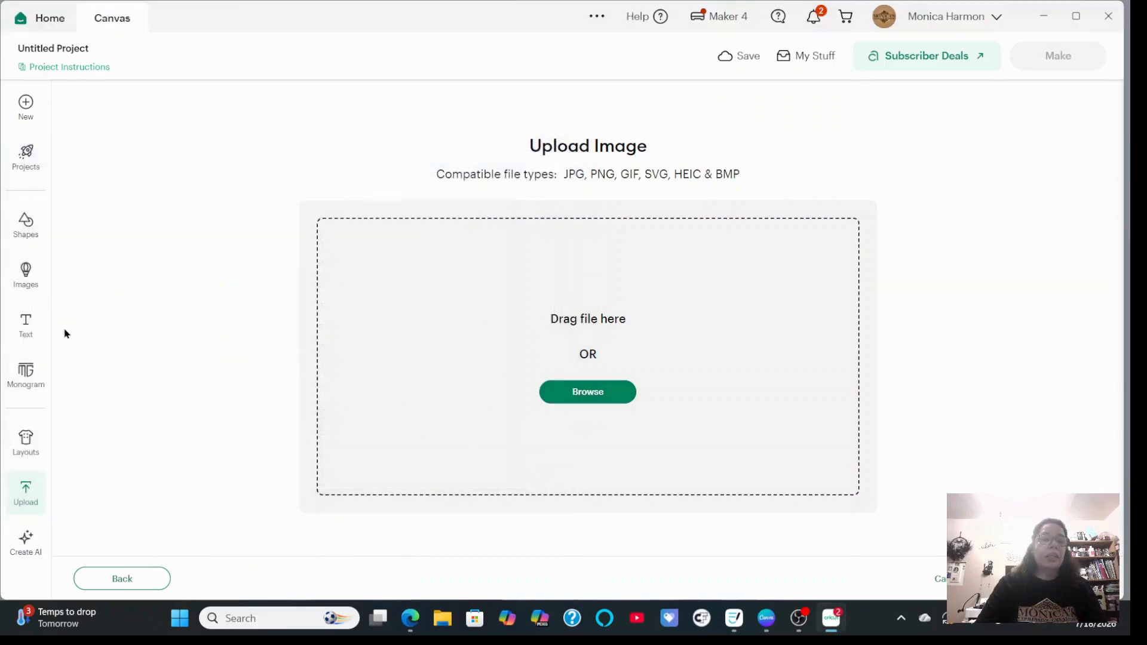
# Browse for an upload file again, show all file types, and go to the newest files in the Downloads folder
pyautogui.click(567, 391)
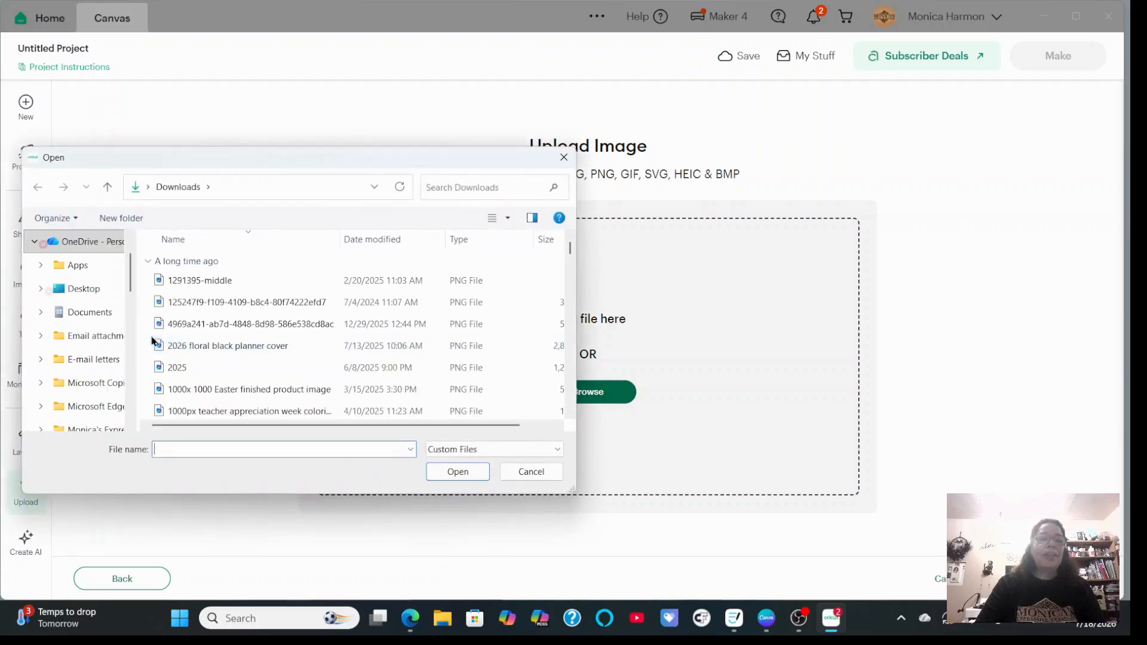
pyautogui.click(503, 450)
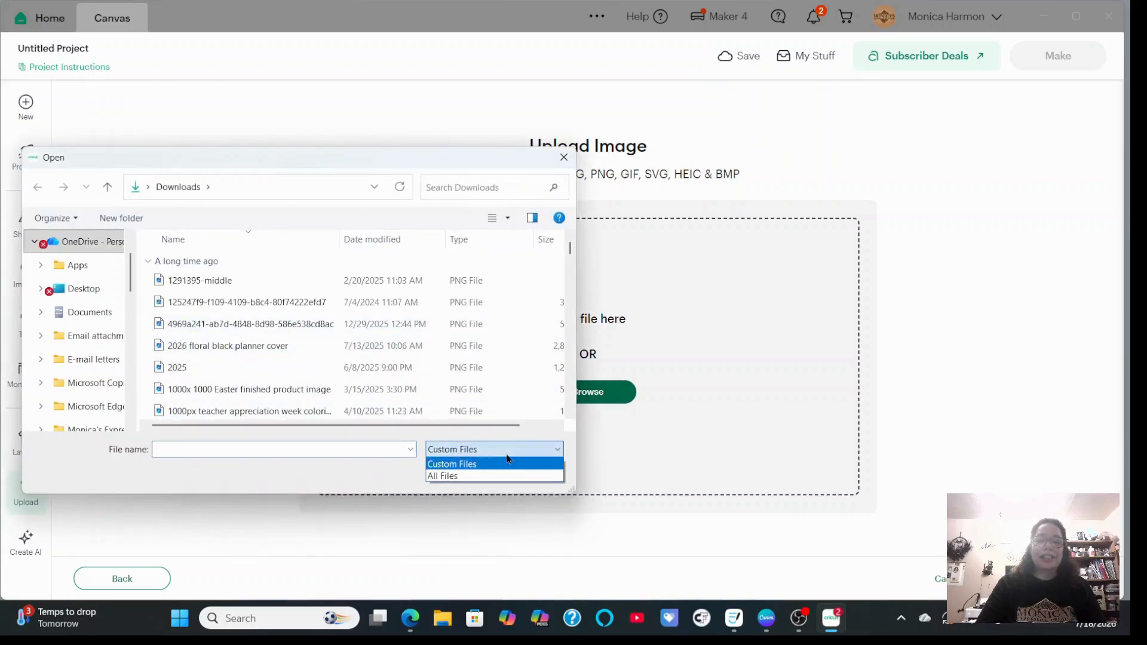
pyautogui.click(494, 476)
pyautogui.scroll(-5, 97, 335)
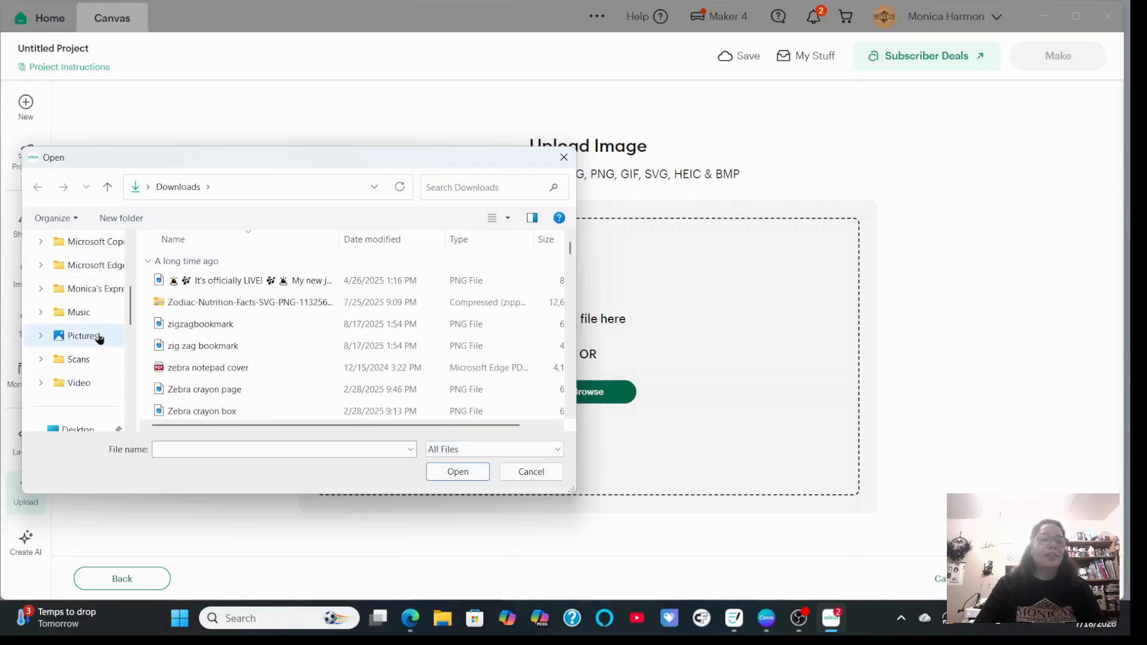
pyautogui.click(102, 313)
pyautogui.scroll(-3, 569, 264)
pyautogui.moveTo(570, 265); pyautogui.dragTo(569, 410)
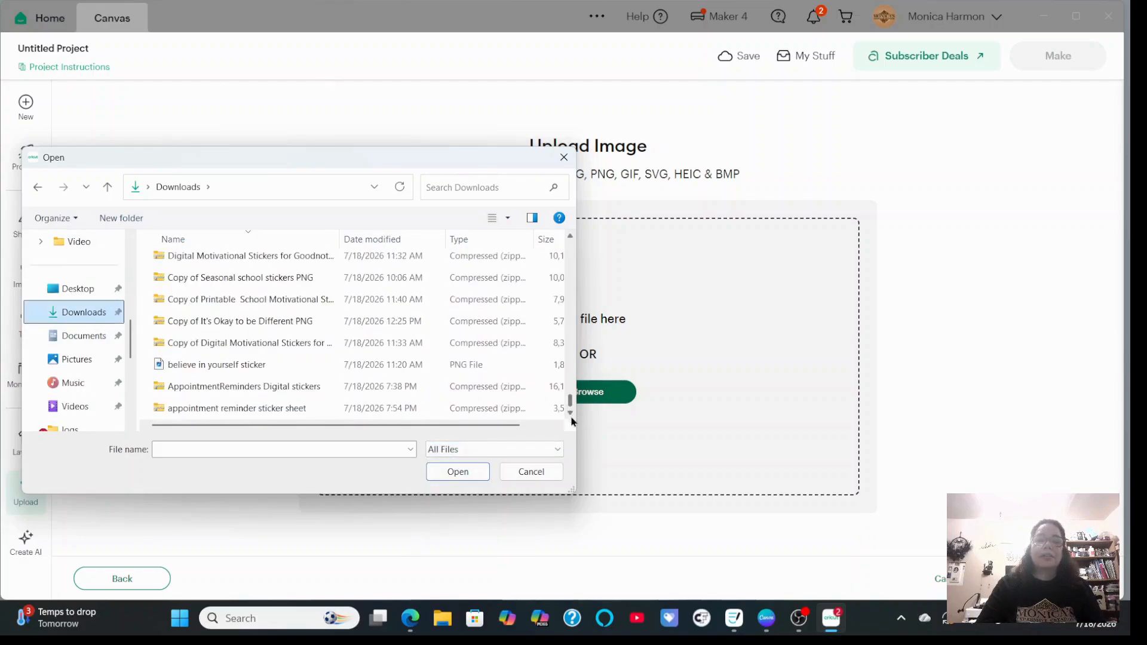
# Open the "appointment reminder sticker sheet" ZIP and load the Appointment Reminders PNG for upload
pyautogui.rightClick(315, 411)
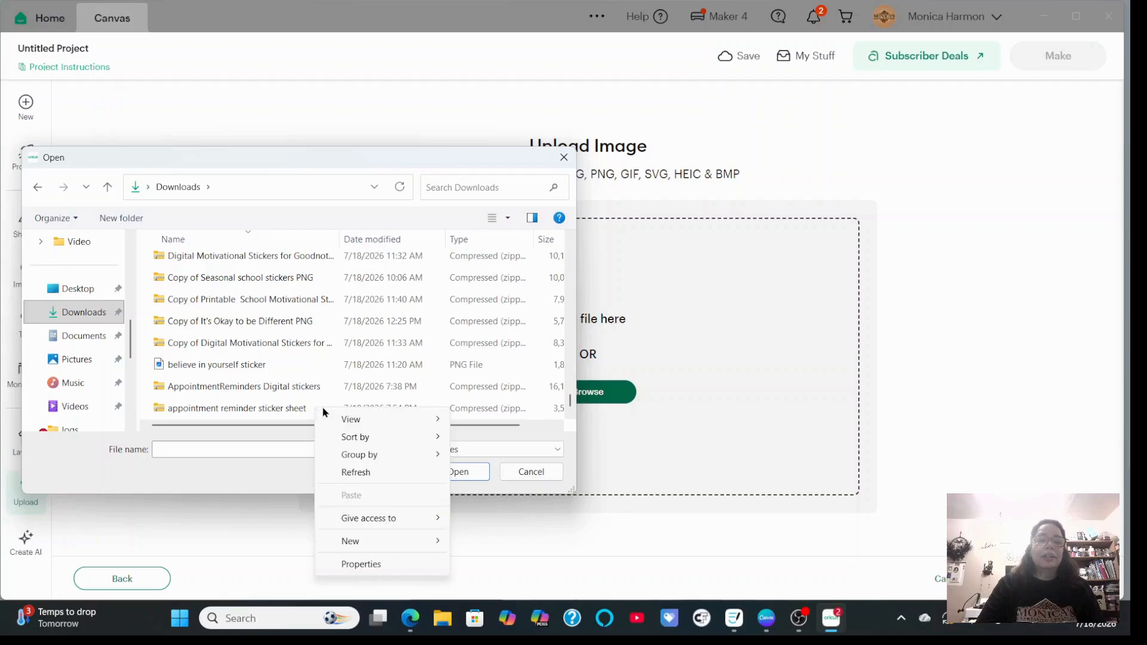
pyautogui.click(296, 408)
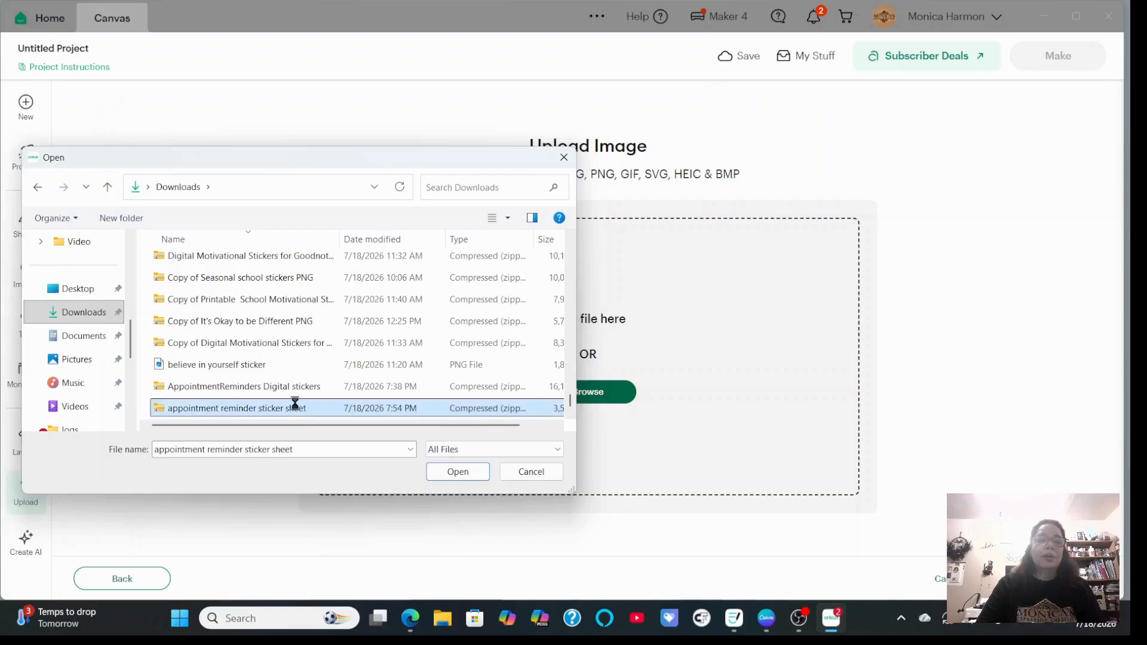
pyautogui.rightClick(295, 405)
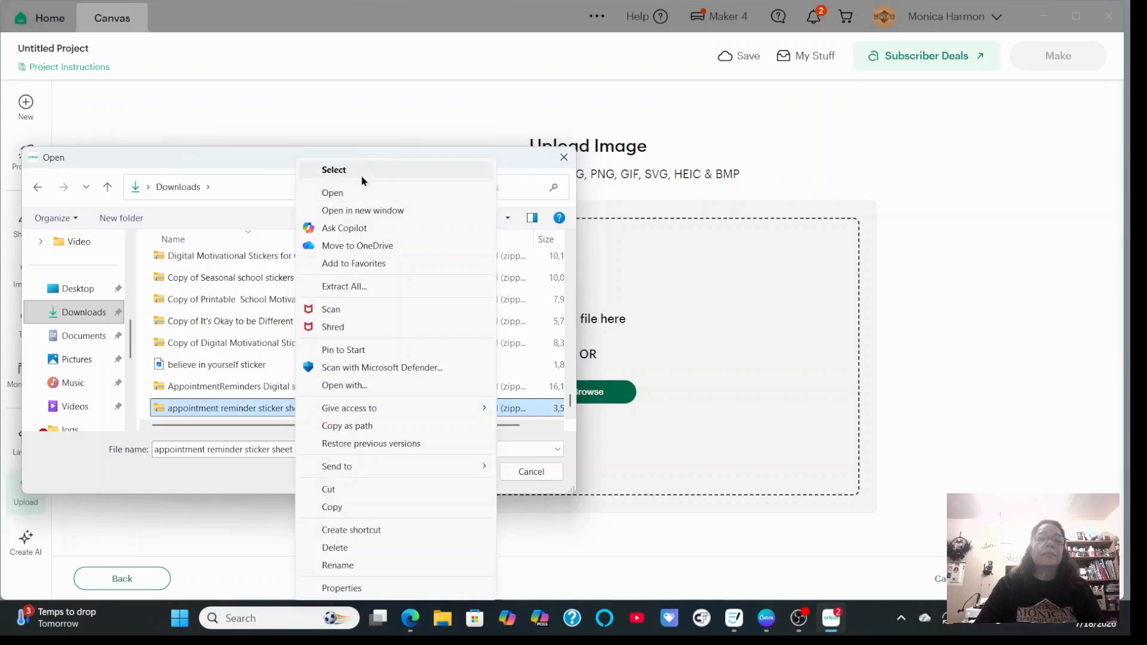
pyautogui.click(328, 190)
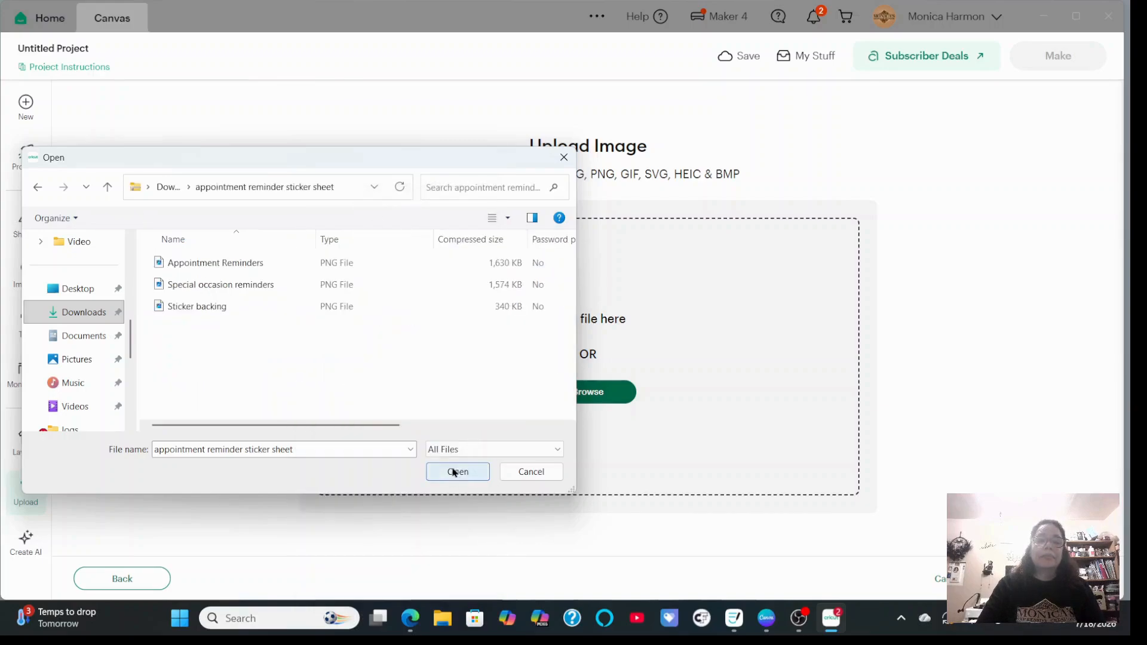
pyautogui.click(160, 264)
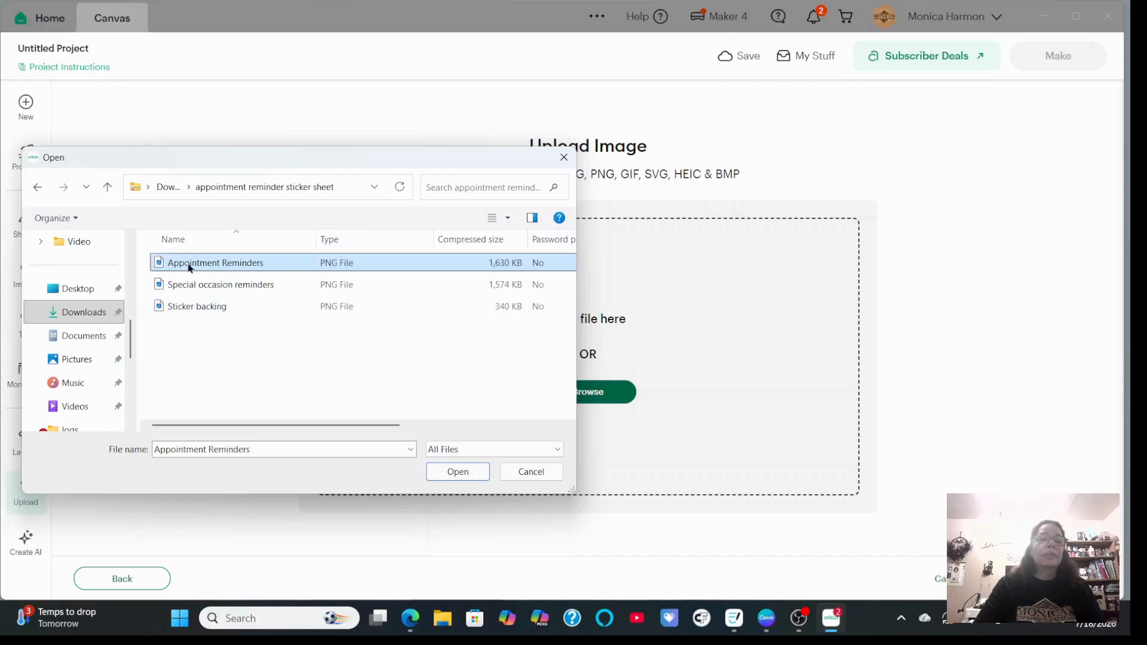
pyautogui.click(462, 476)
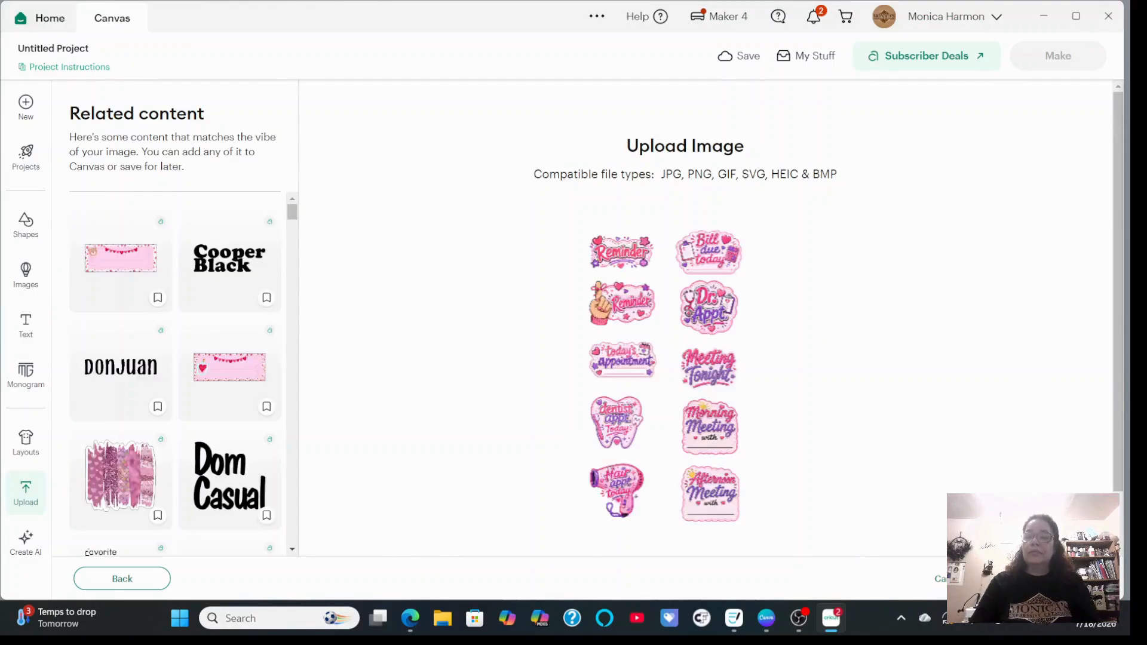
# Keep the Appointment Reminders background as is, convert the upload to a Flat Graphic, and add it to the canvas
pyautogui.click(1055, 579)
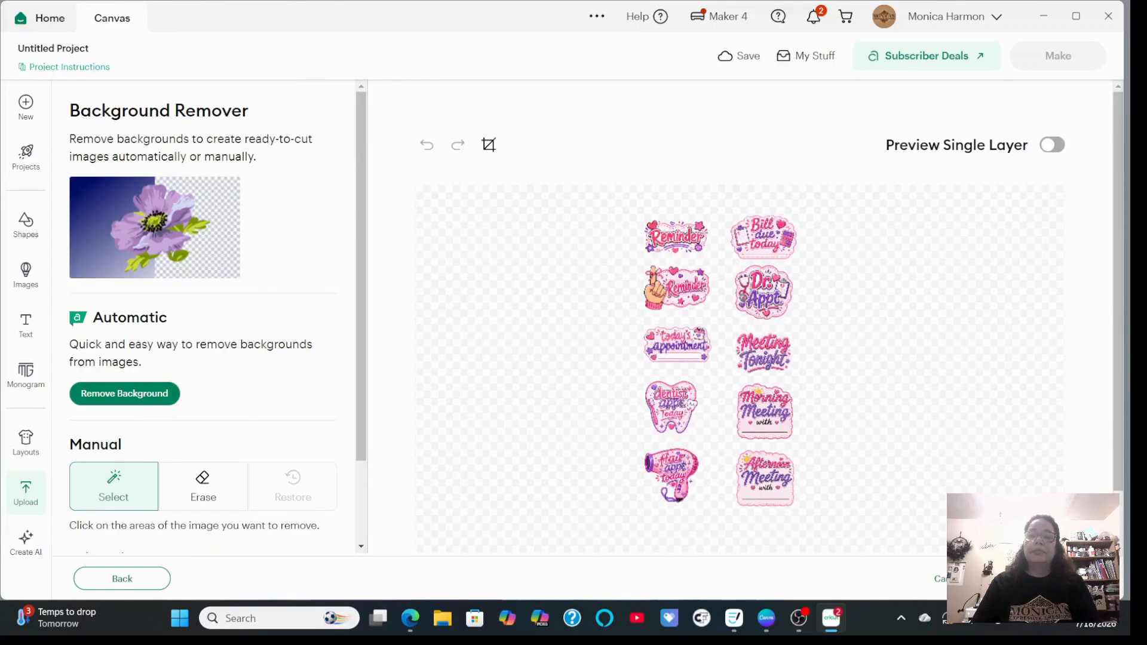
pyautogui.click(1054, 578)
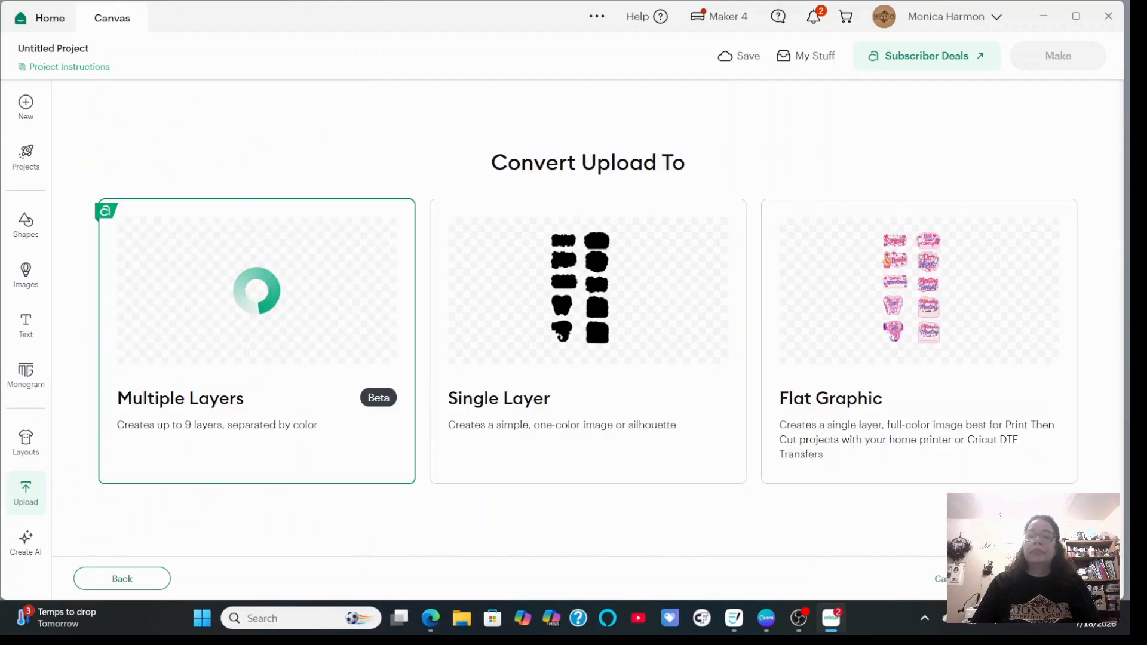
pyautogui.click(960, 360)
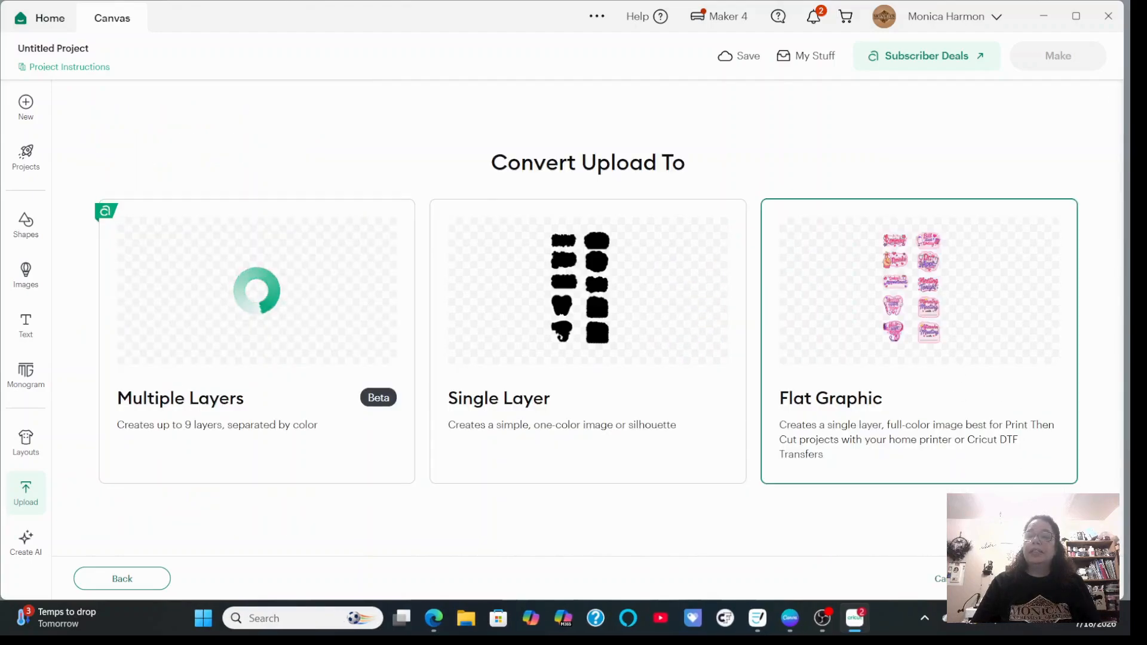
pyautogui.click(1054, 578)
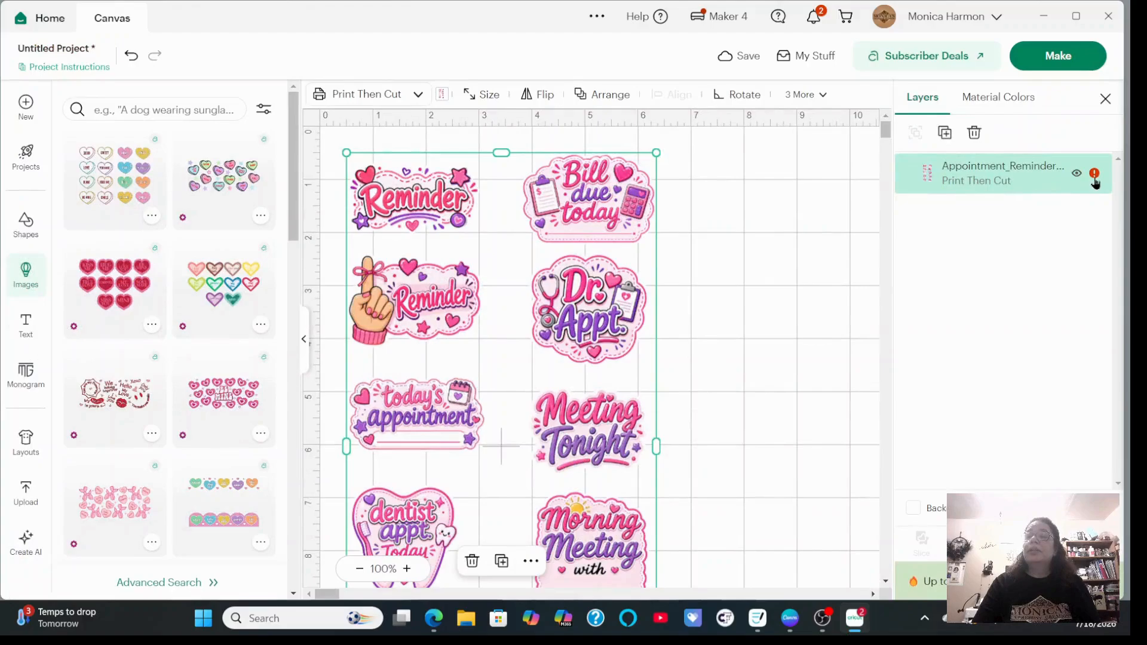
# Auto-resize the oversized Appointment Reminders image to fit Letter paper, and move it right to start at about 4.5 in on the canvas
pyautogui.click(1095, 178)
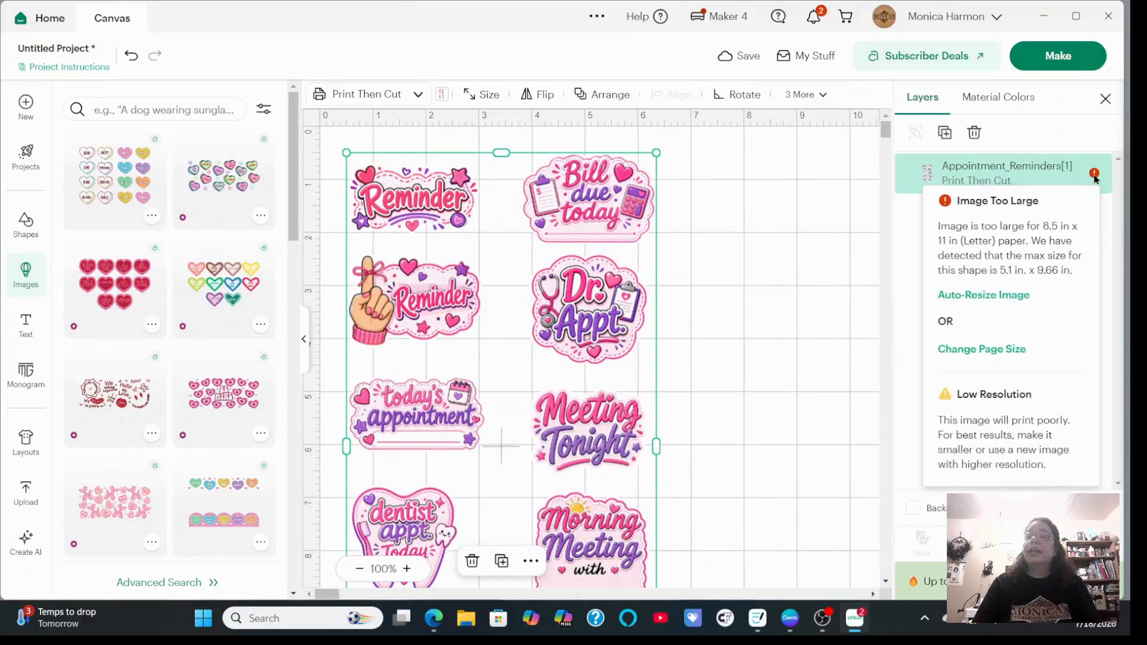
pyautogui.click(1004, 295)
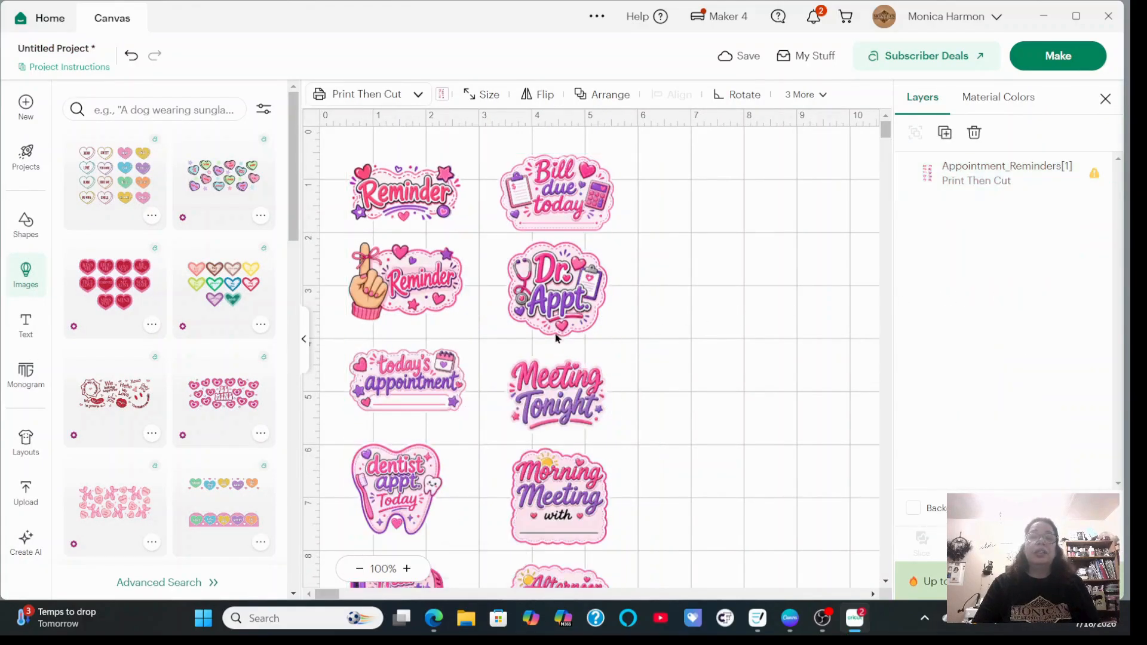
pyautogui.click(543, 340)
pyautogui.click(673, 317)
pyautogui.moveTo(609, 343); pyautogui.dragTo(629, 337)
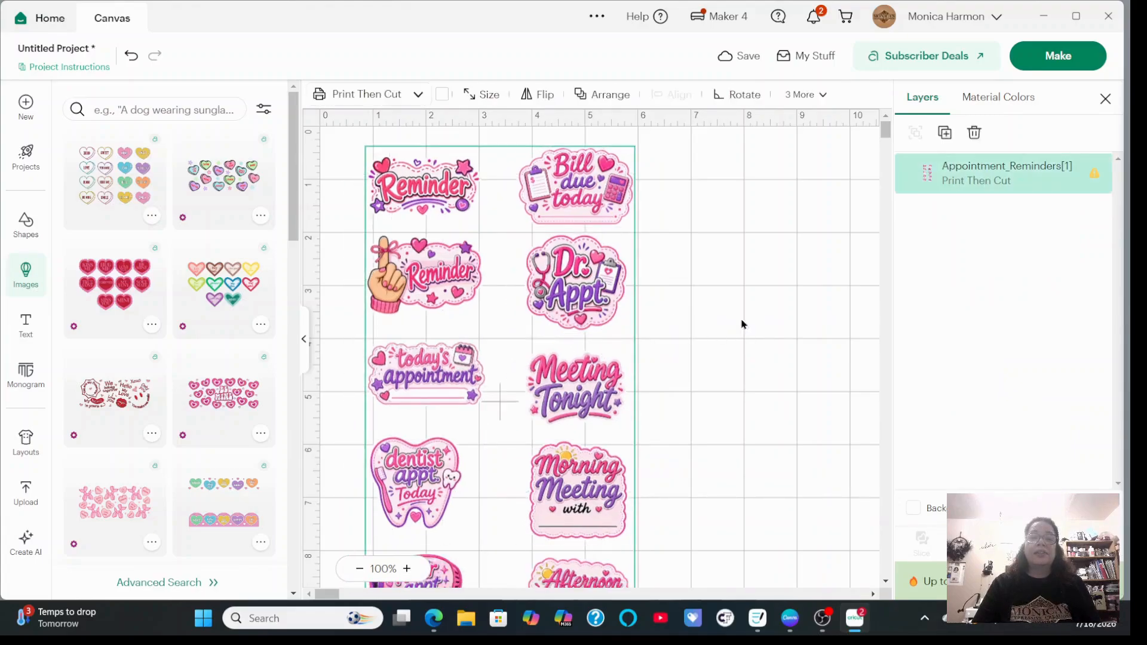
pyautogui.hotkey('shift', 'Right')
pyautogui.hotkey('shift', 'Right')
pyautogui.hotkey('shift', 'Right')
pyautogui.hotkey('shift', 'Right')
pyautogui.click(438, 341)
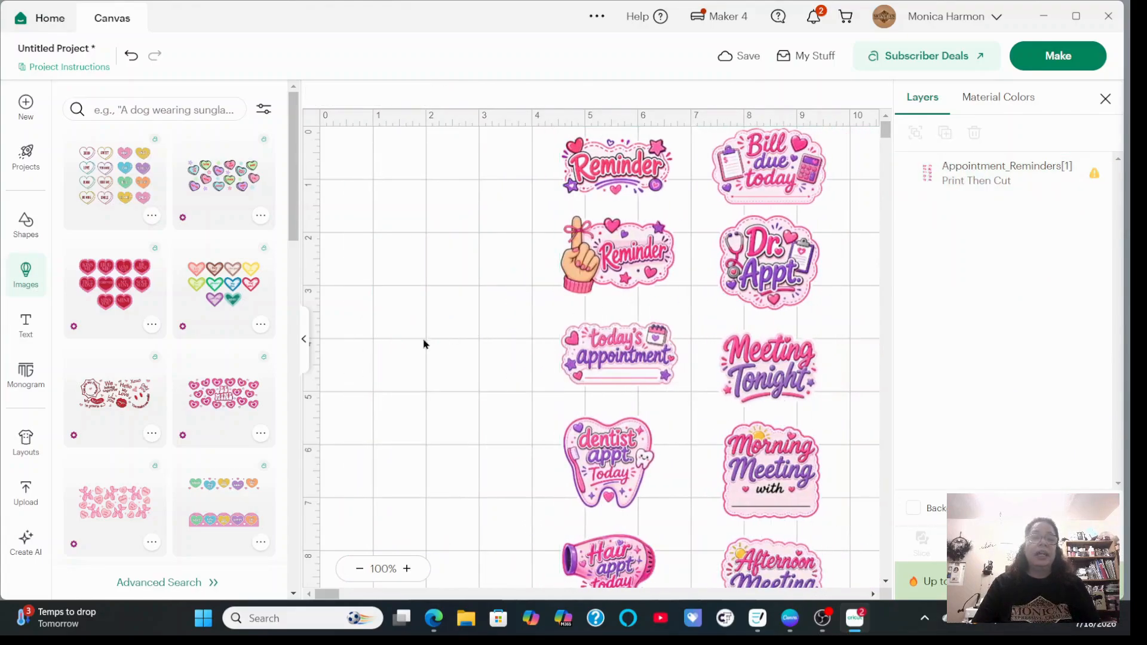
# Start another image upload and load the Sticker backing PNG from the same ZIP
pyautogui.click(26, 489)
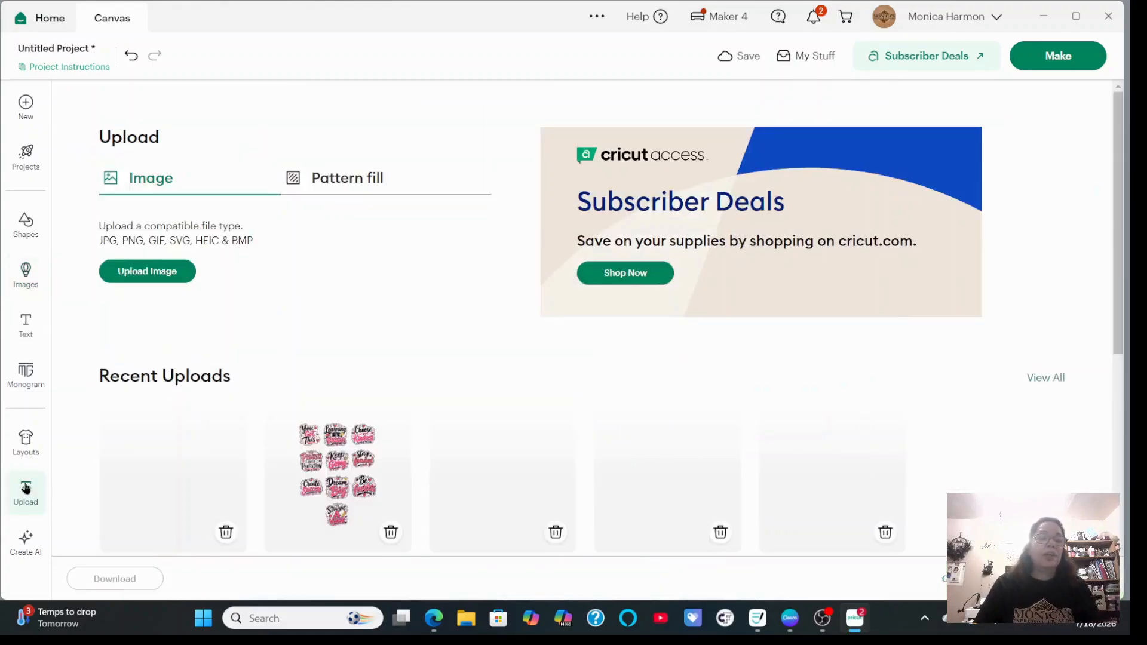
pyautogui.click(165, 272)
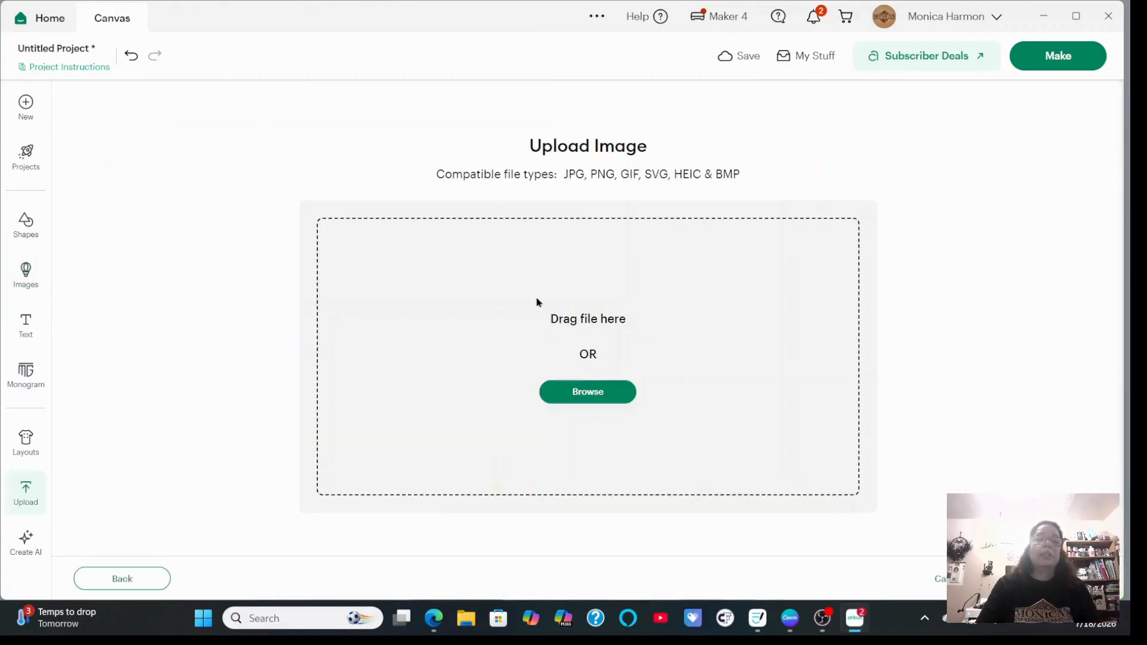
pyautogui.click(579, 392)
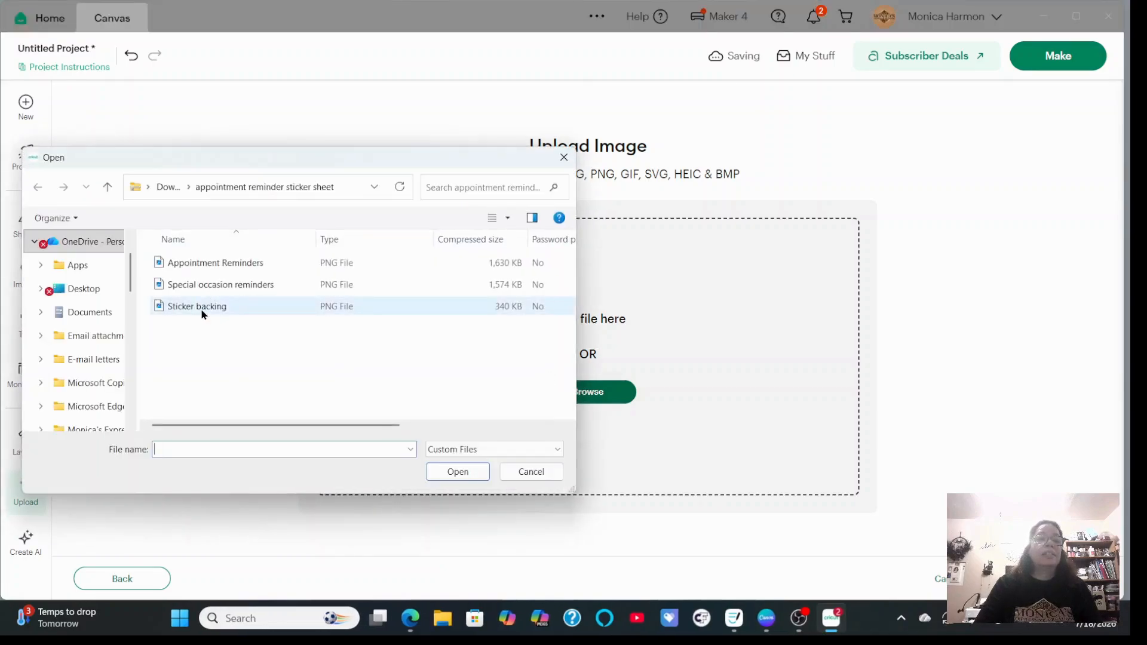
pyautogui.click(202, 310)
pyautogui.click(460, 472)
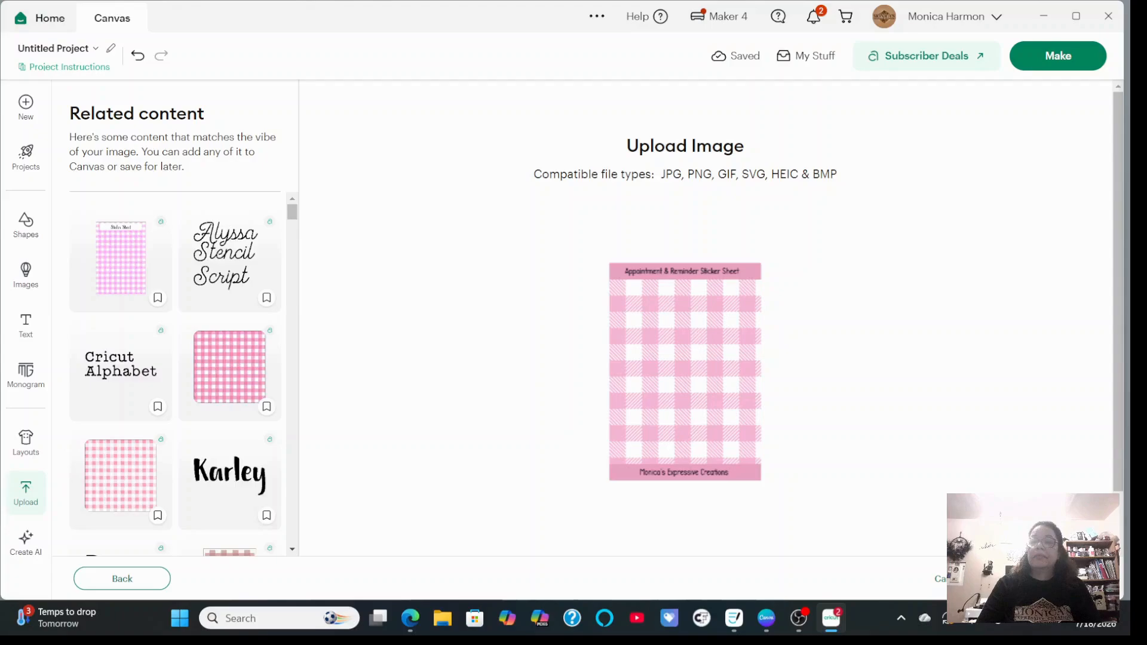
# Keep the Sticker backing's background as is, convert it to a Flat Graphic, and add it to the canvas
pyautogui.click(1049, 578)
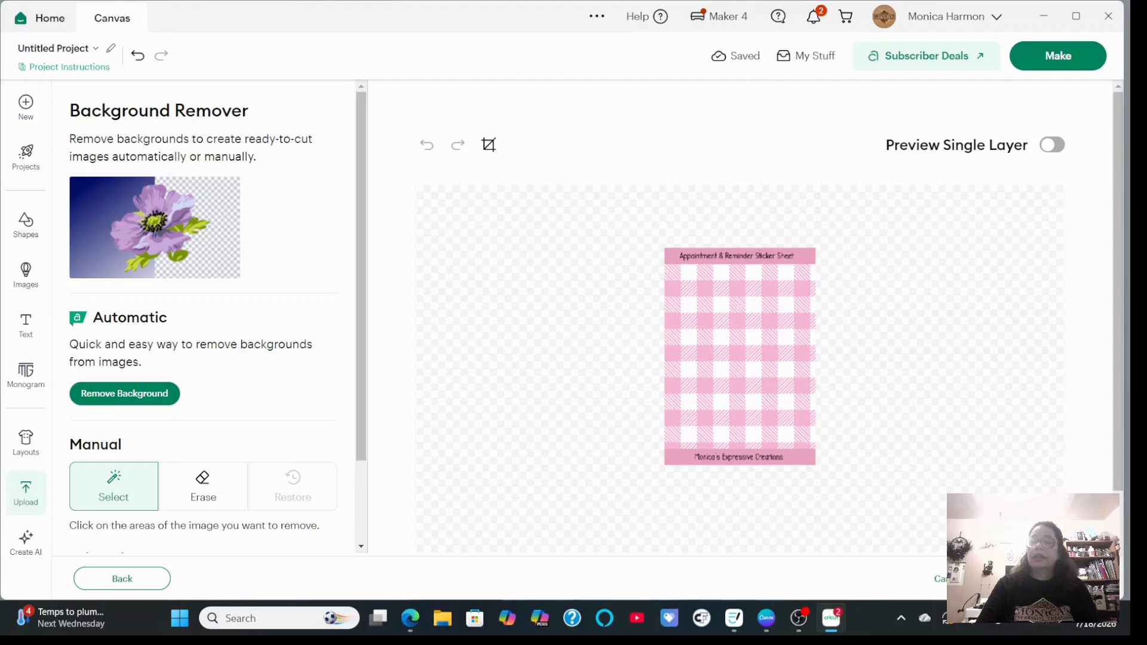
pyautogui.click(1050, 579)
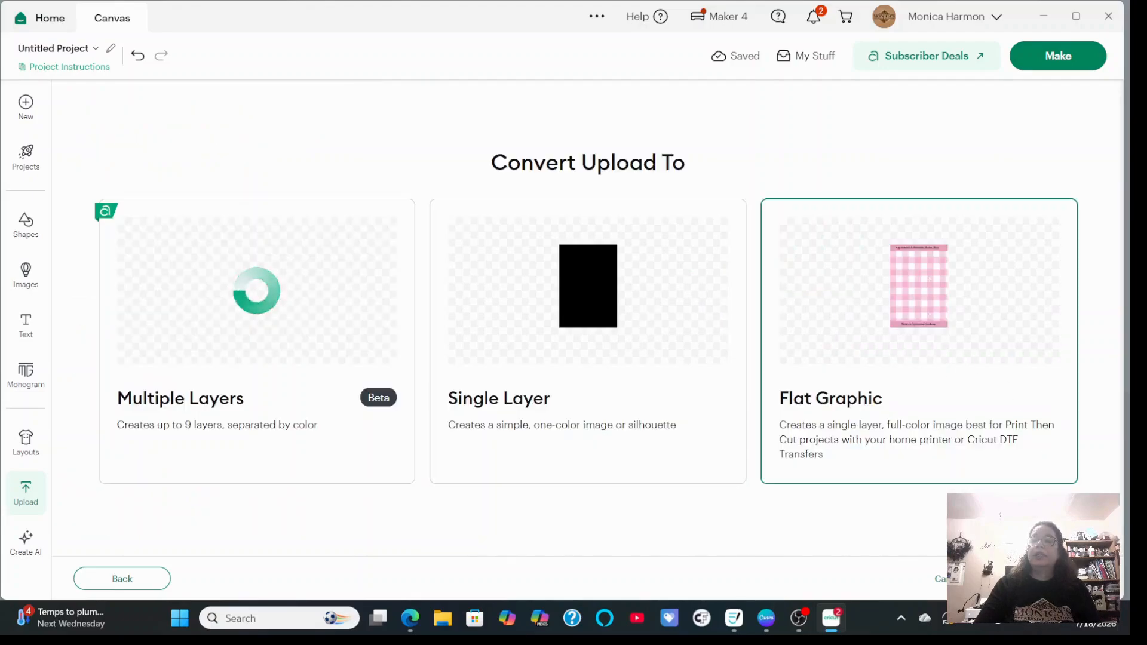
pyautogui.click(1050, 578)
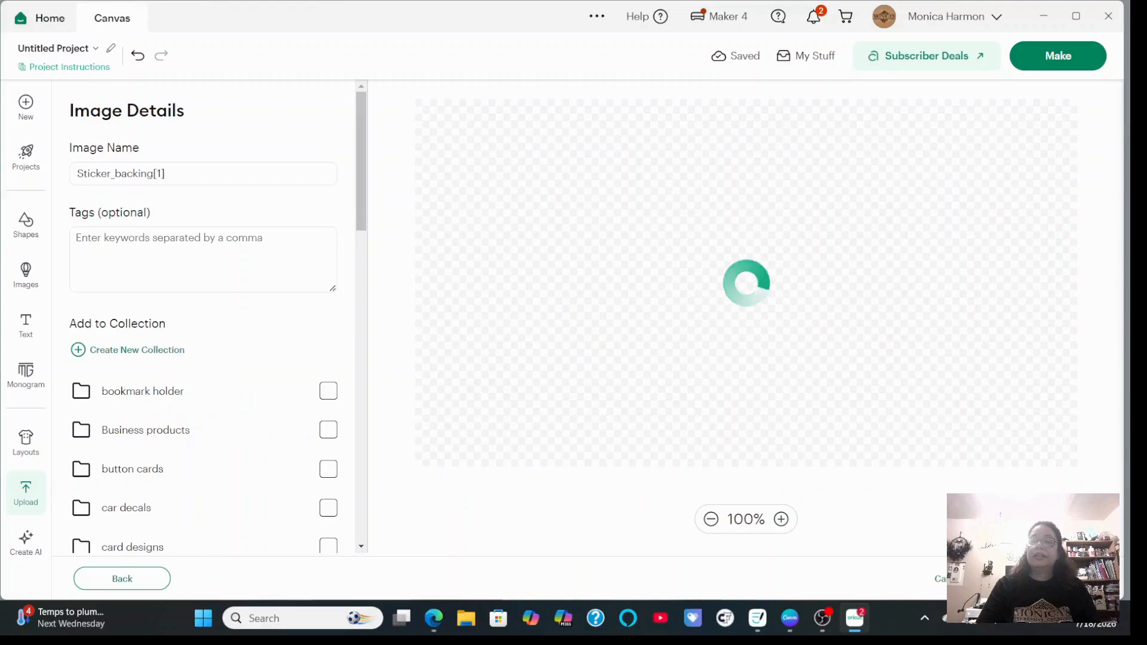
pyautogui.click(1050, 578)
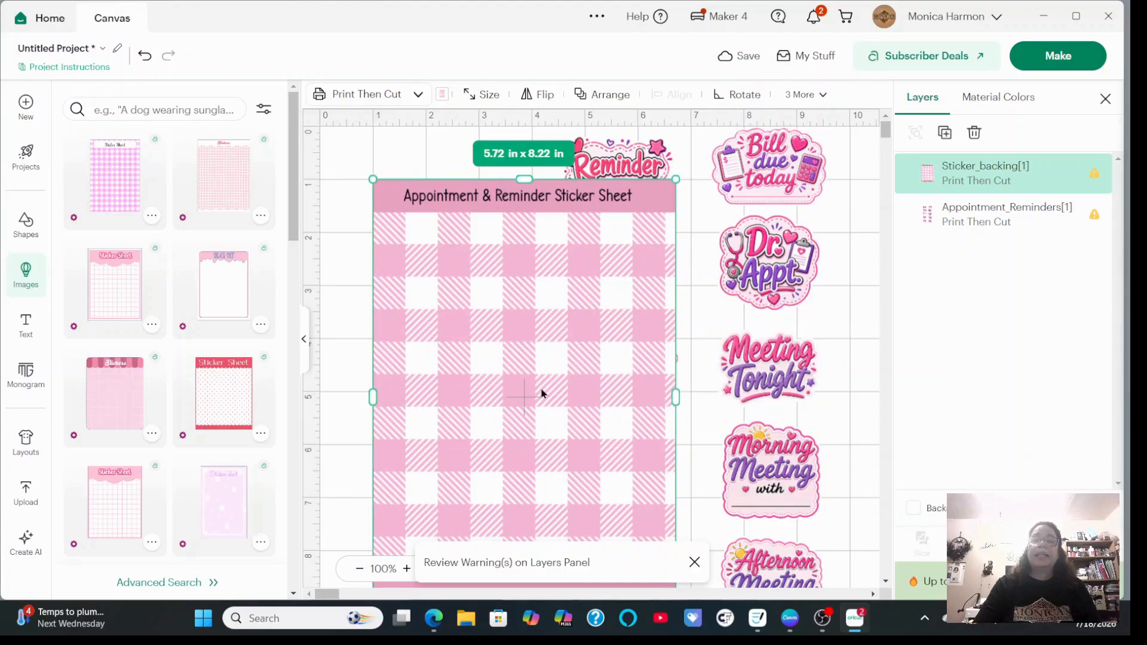
# Move the Appointment Reminders image clear of the gingham backing so it starts at about 8.5 in across the canvas
pyautogui.click(304, 339)
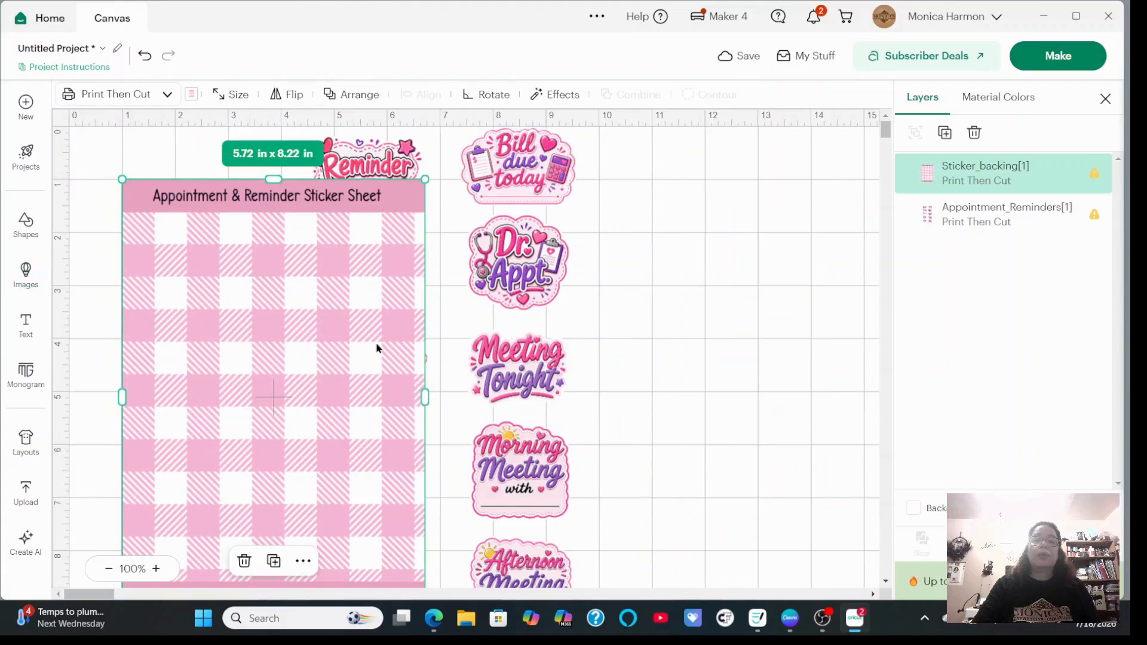
pyautogui.click(513, 368)
pyautogui.moveTo(495, 367); pyautogui.dragTo(667, 375)
pyautogui.moveTo(582, 396); pyautogui.dragTo(626, 417)
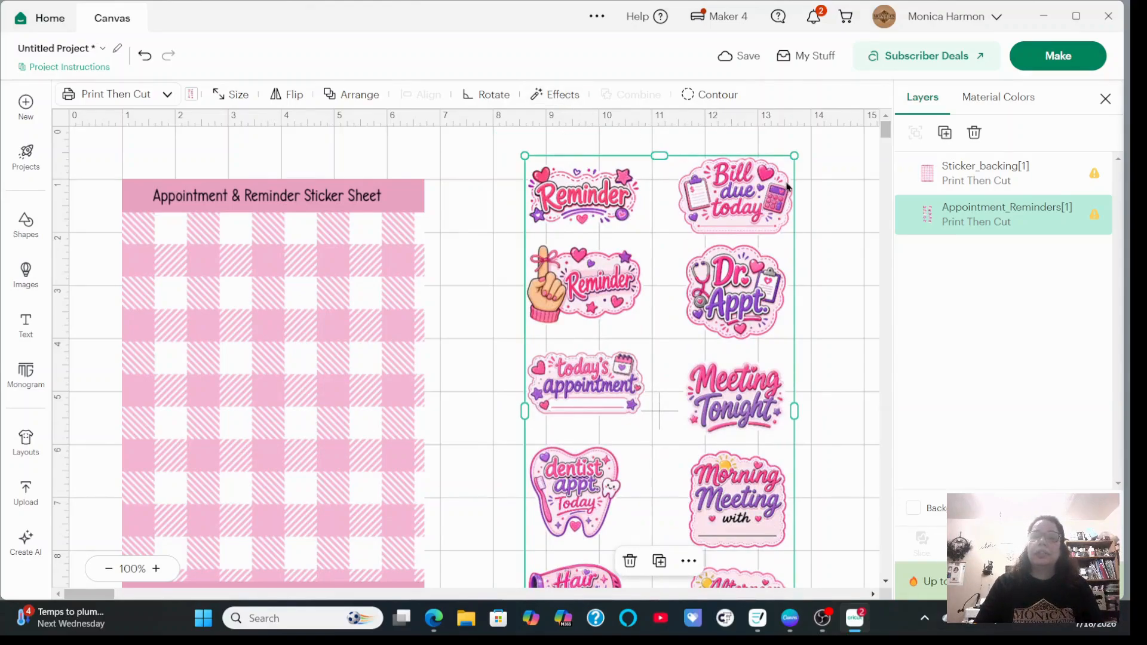
# Shrink the Appointment Reminders image to about 3.18 × 6.03 in and place it level with the backing's top edge, starting at about 9 in
pyautogui.moveTo(788, 157); pyautogui.dragTo(693, 346)
pyautogui.moveTo(619, 453); pyautogui.dragTo(750, 404)
pyautogui.click(615, 464)
pyautogui.click(615, 442)
pyautogui.click(615, 433)
pyautogui.click(615, 432)
pyautogui.click(621, 371)
pyautogui.click(631, 437)
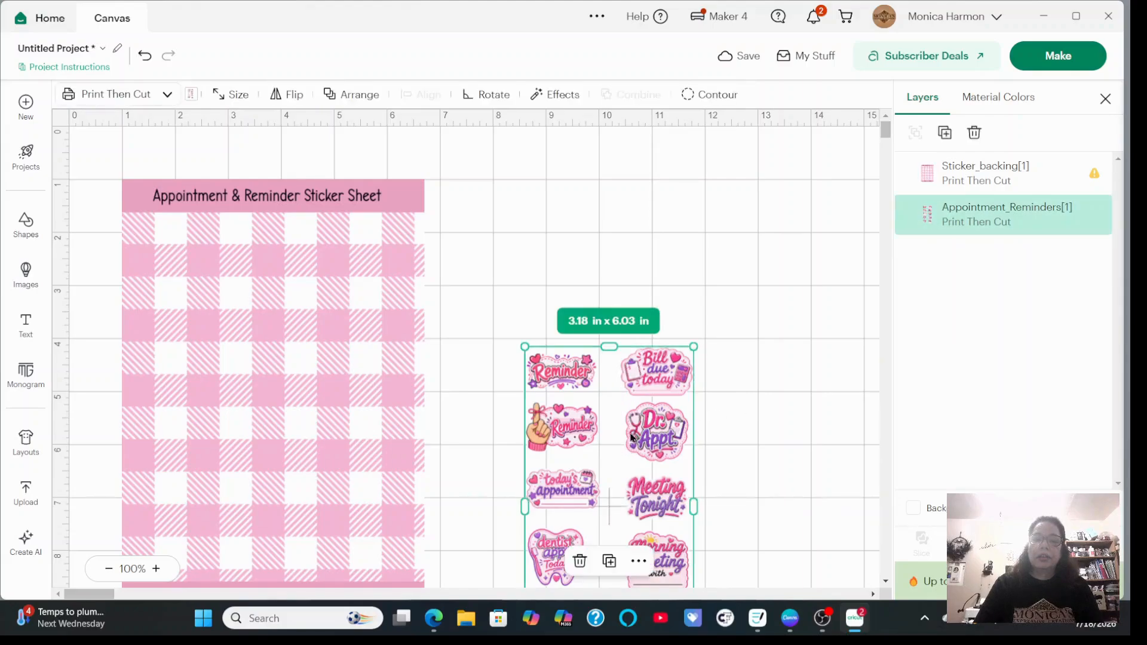
pyautogui.moveTo(630, 436); pyautogui.dragTo(659, 265)
pyautogui.click(729, 152)
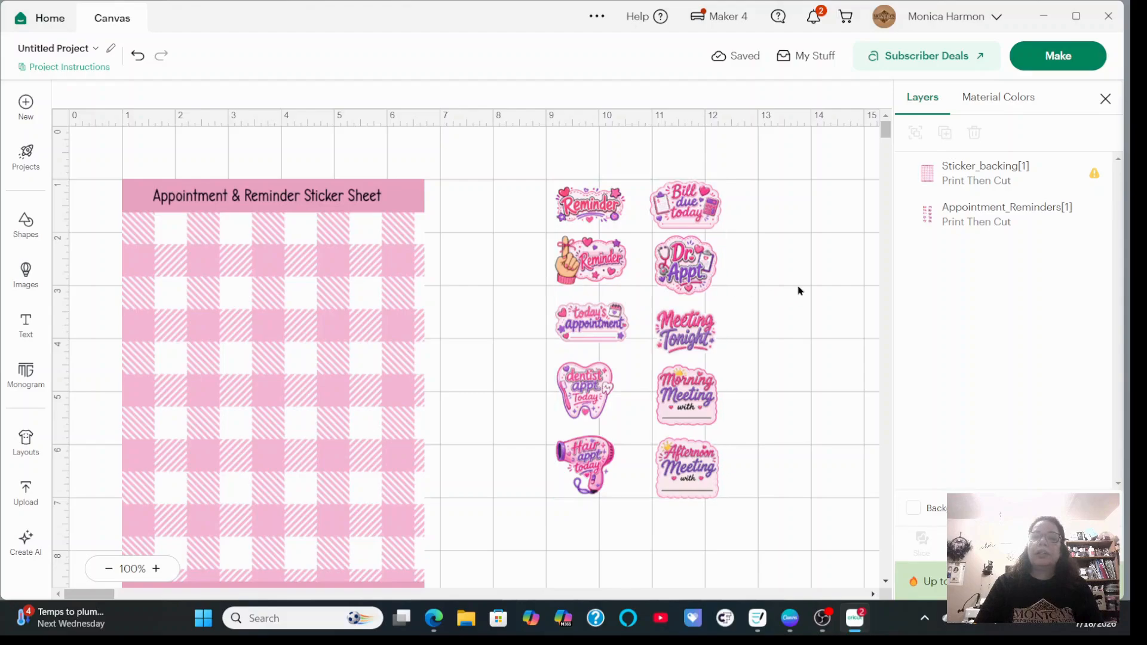
# Apply the Sticker effect to the Appointment Reminders image in the Kiss Cut style
pyautogui.click(947, 179)
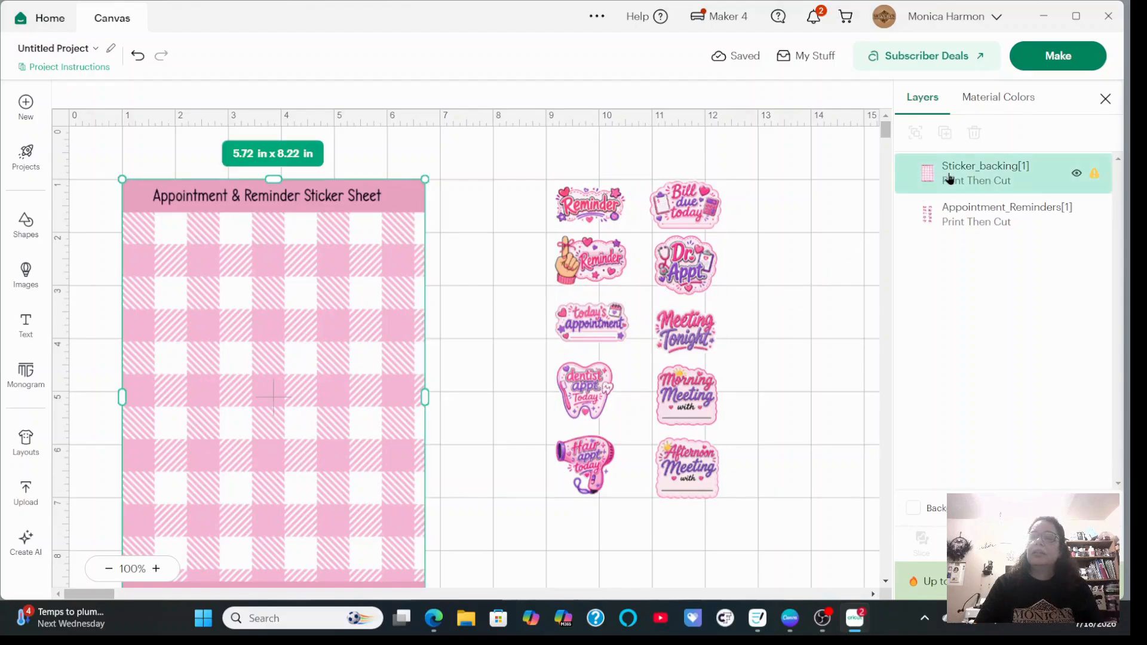
pyautogui.click(664, 276)
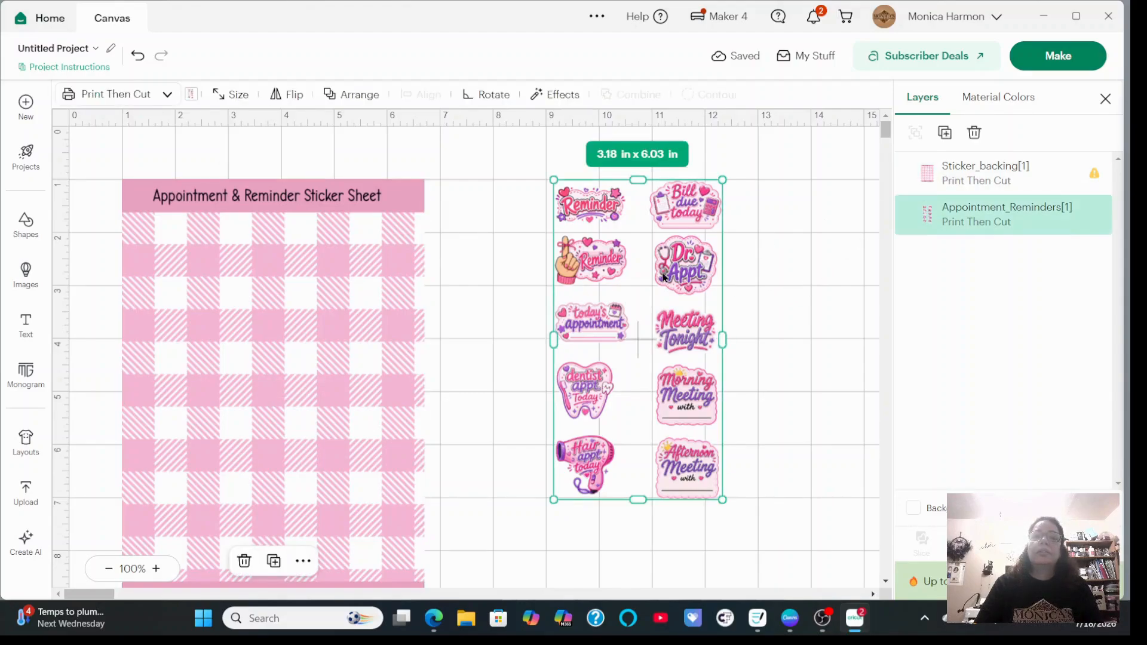
pyautogui.click(562, 97)
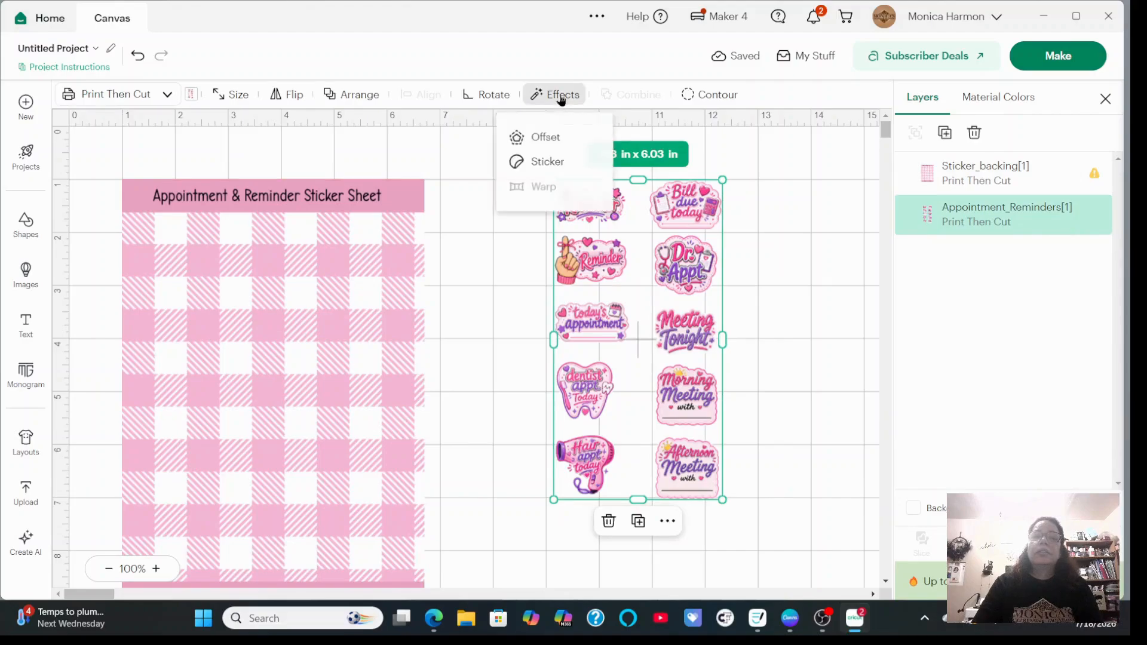
pyautogui.click(554, 161)
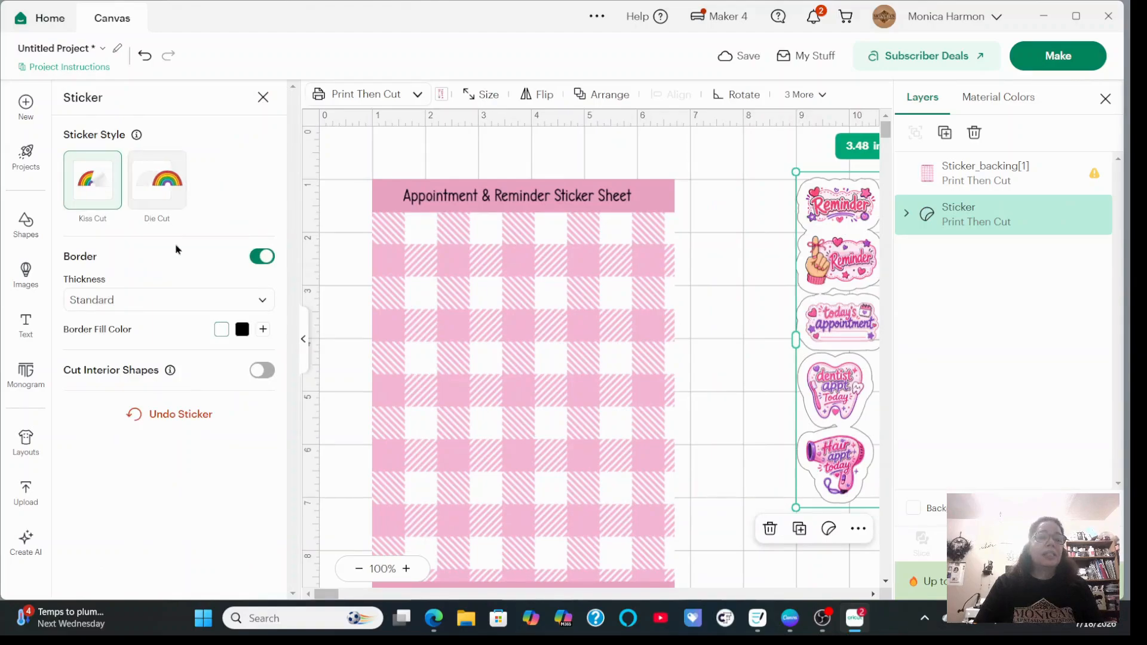
# Give the stickers a custom border thickness of 0.02 in and move them closer to the backing
pyautogui.click(177, 302)
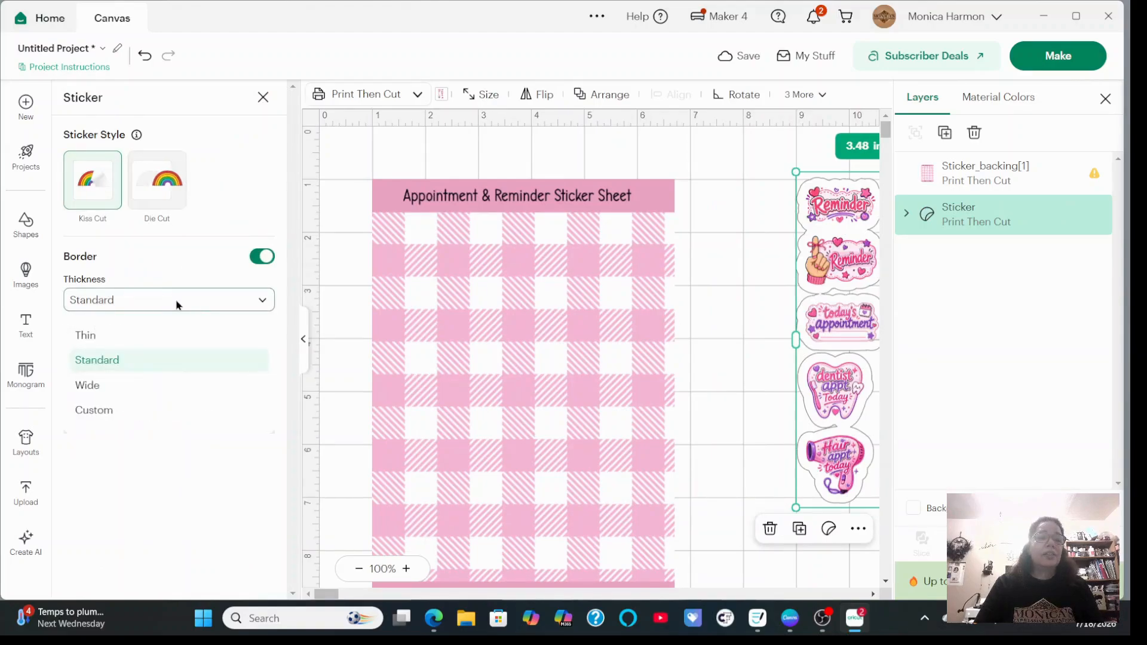
pyautogui.click(131, 411)
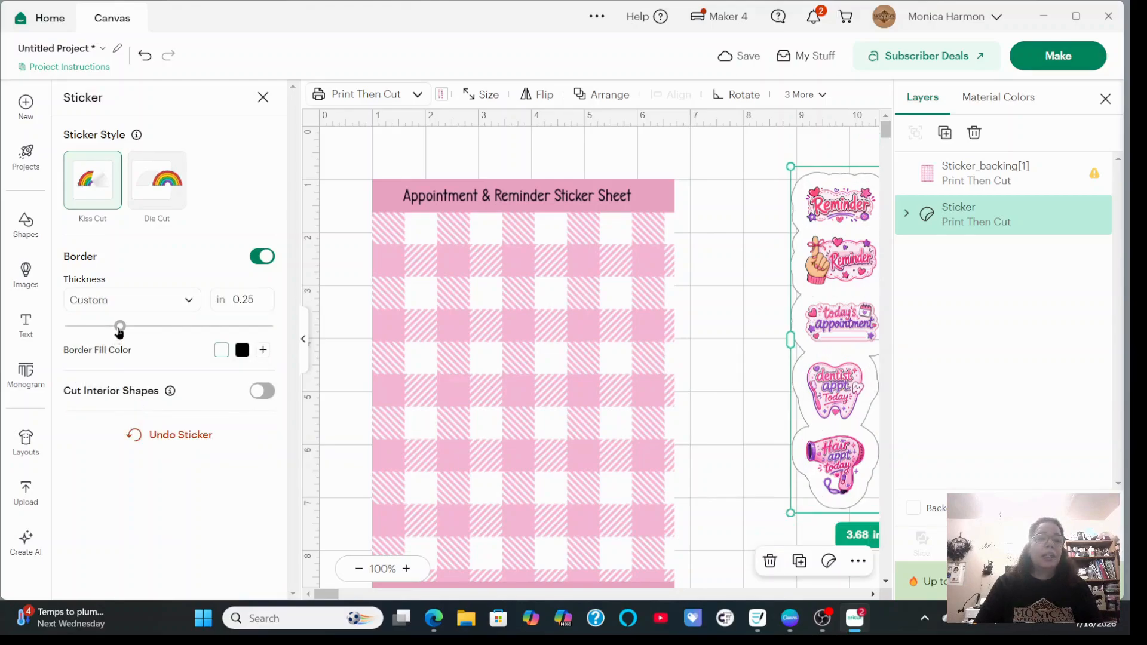
pyautogui.moveTo(110, 331); pyautogui.dragTo(77, 326)
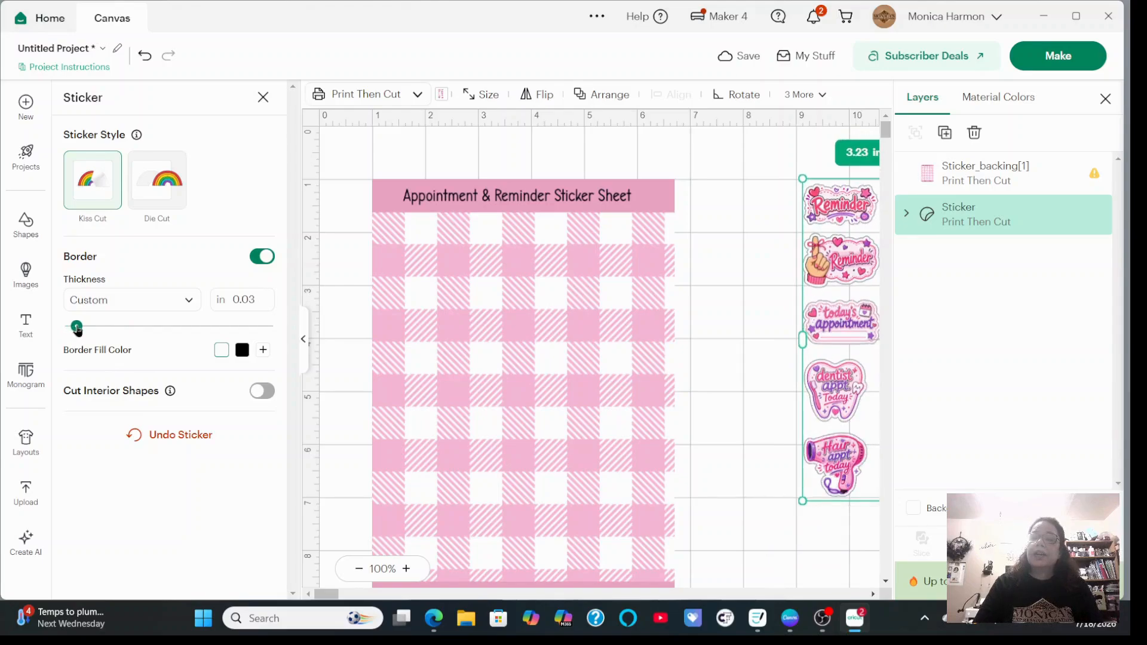
pyautogui.moveTo(836, 338); pyautogui.dragTo(741, 338)
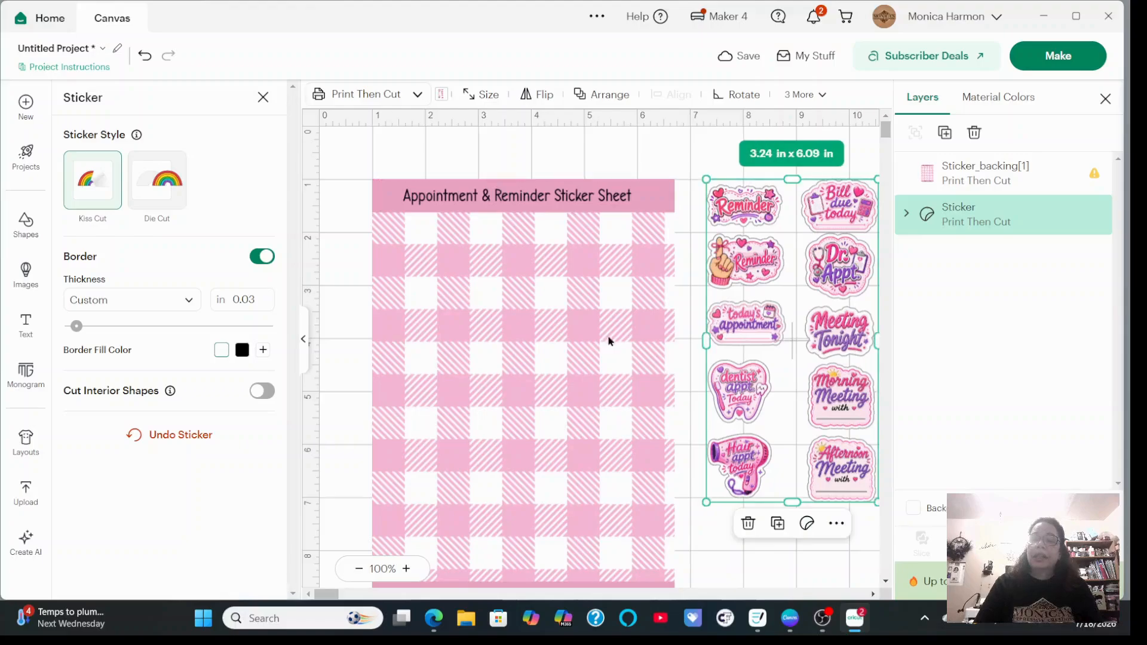
pyautogui.moveTo(79, 330)
pyautogui.mouseDown()
pyautogui.moveTo(126, 329)
pyautogui.moveTo(60, 338)
pyautogui.moveTo(74, 336)
pyautogui.mouseUp()
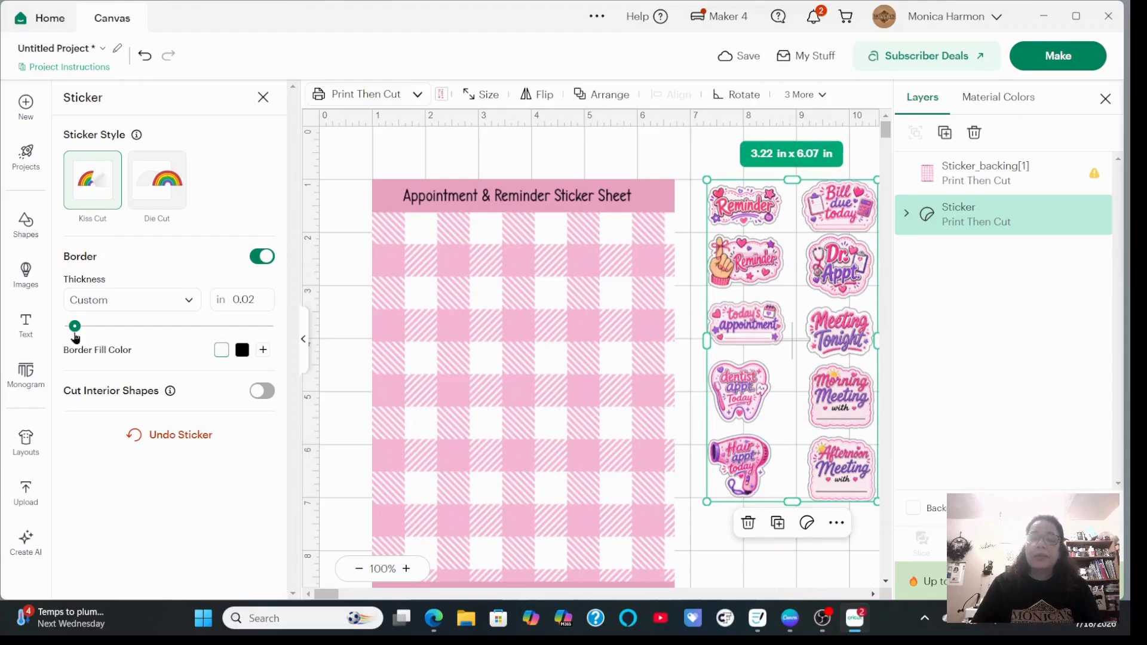
pyautogui.click(671, 156)
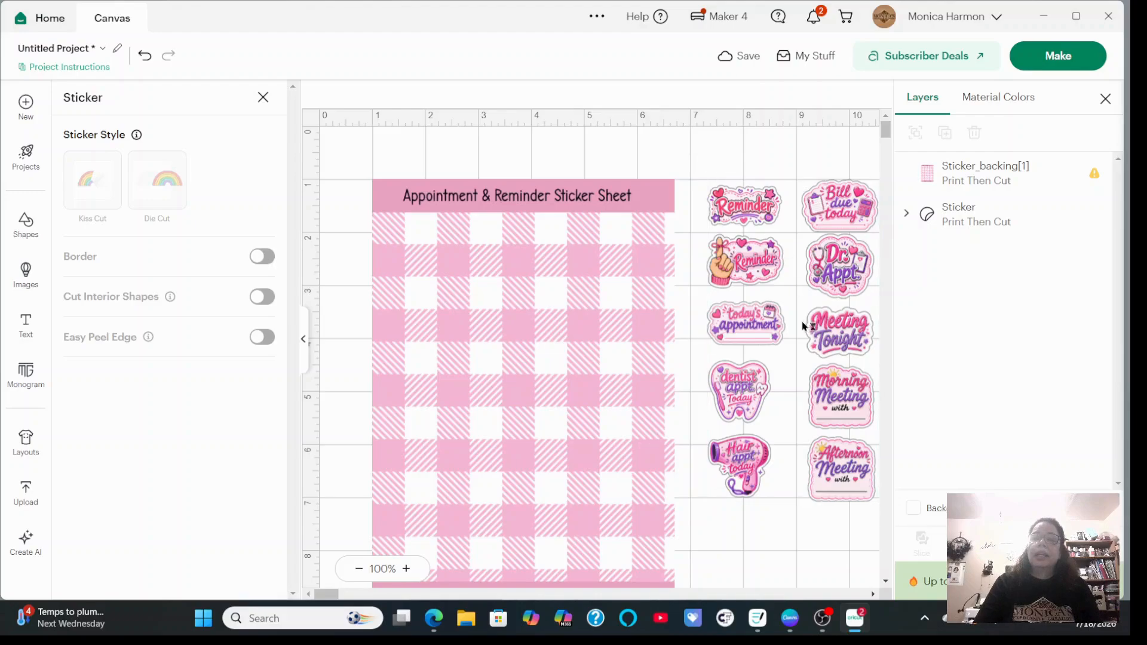
# Place the stickers over the gingham backing and reorder the layers so the Sticker layer is above Sticker_backing
pyautogui.moveTo(804, 325); pyautogui.dragTo(500, 379)
pyautogui.moveTo(995, 222); pyautogui.dragTo(994, 160)
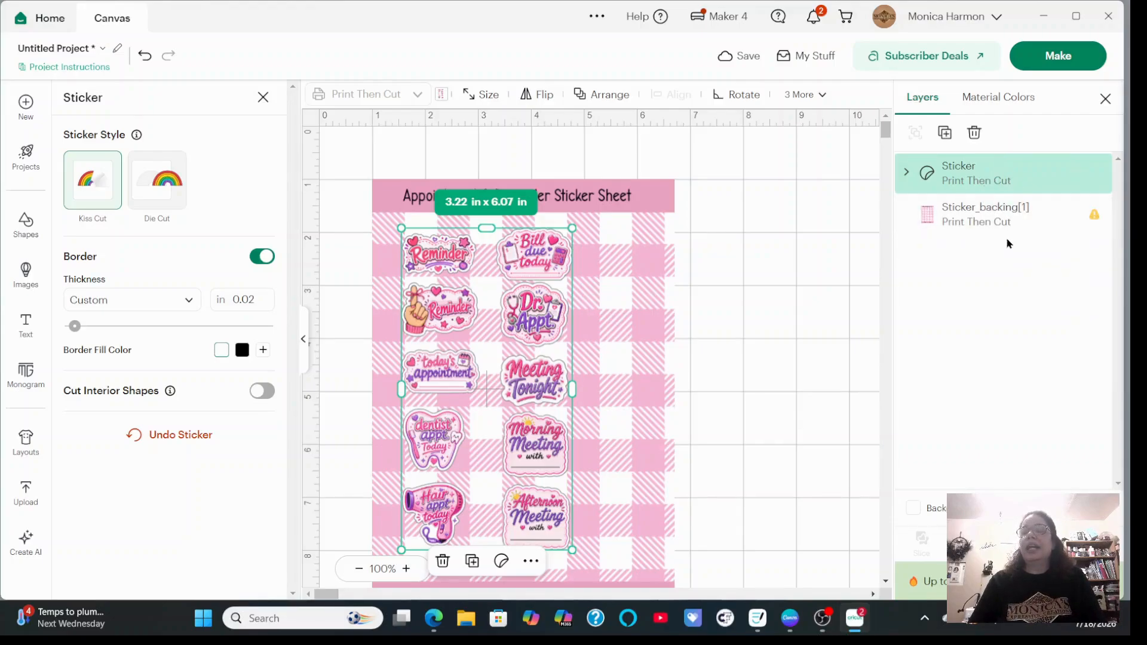
pyautogui.scroll(-3, 614, 373)
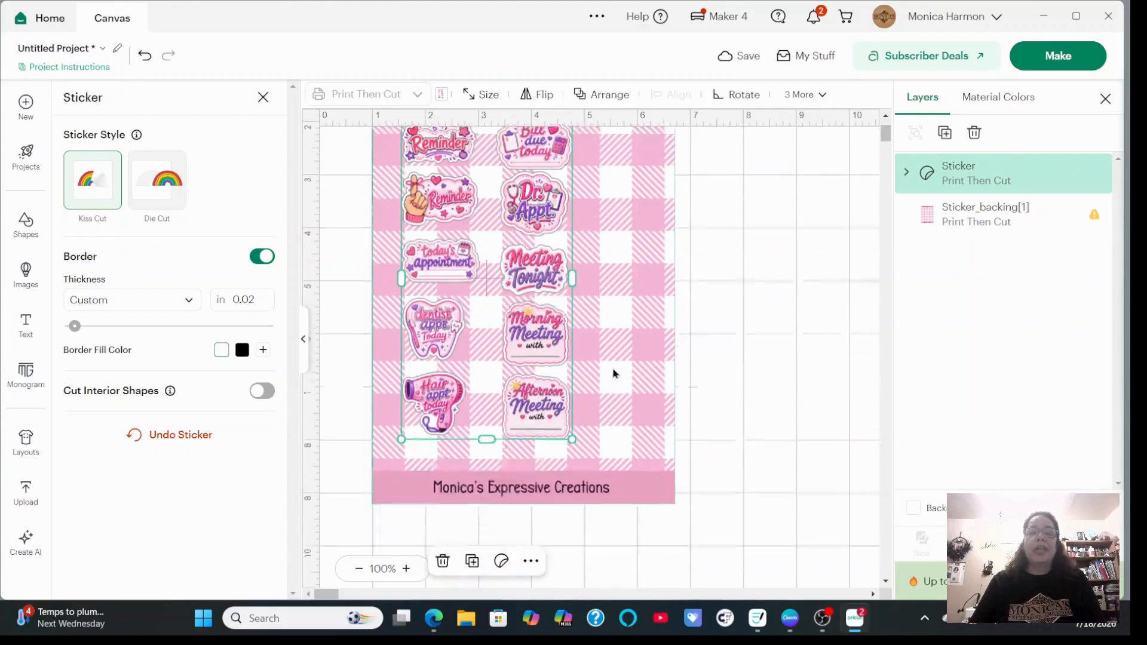
pyautogui.scroll(-2, 613, 374)
pyautogui.scroll(3, 615, 367)
# Move the stickers off the backing and resize the backing, with proportions unlocked, to 4.53 in wide by 6.51 in high
pyautogui.click(642, 353)
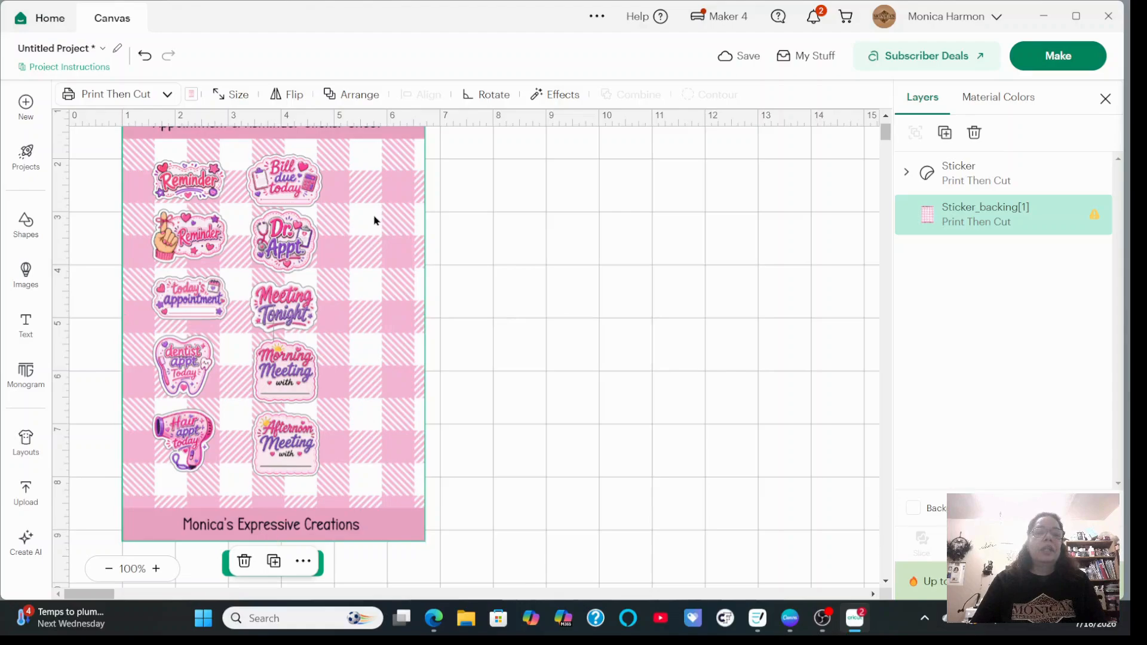
pyautogui.moveTo(326, 254); pyautogui.dragTo(687, 253)
pyautogui.click(292, 240)
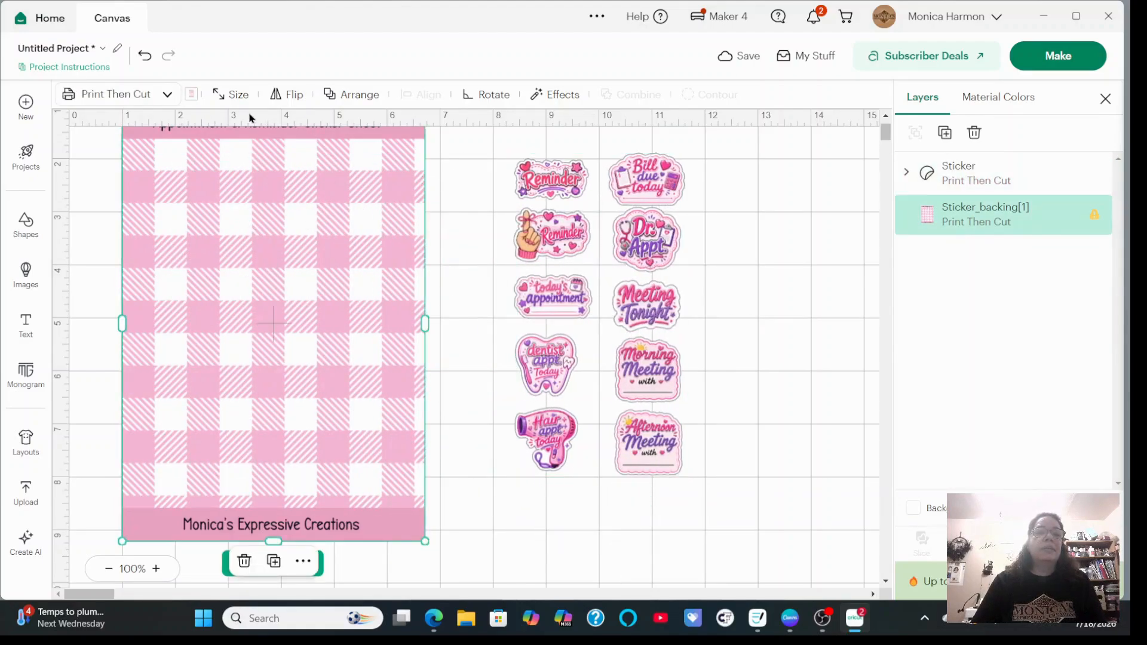
pyautogui.click(240, 97)
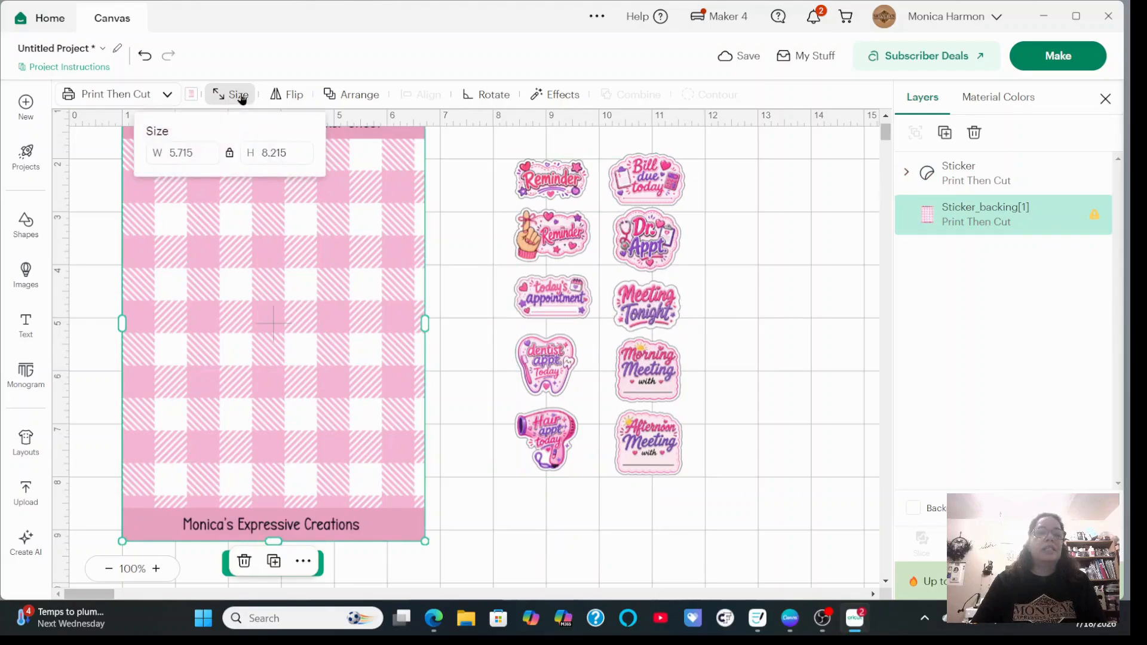
pyautogui.click(228, 155)
pyautogui.moveTo(197, 157); pyautogui.dragTo(167, 160)
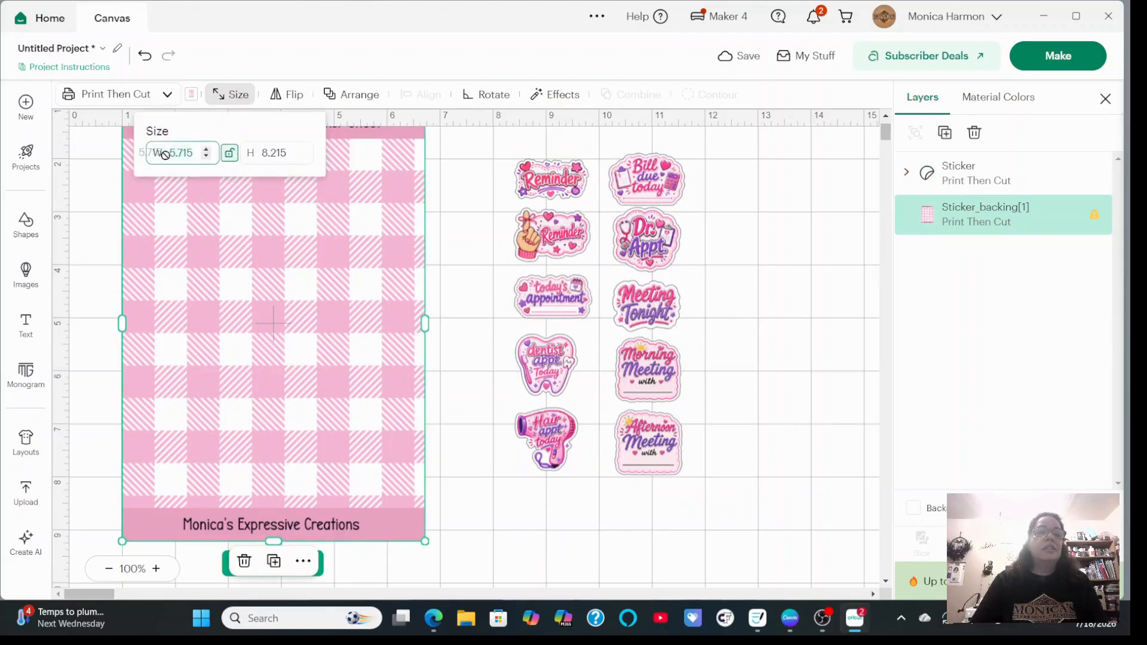
pyautogui.write('4.')
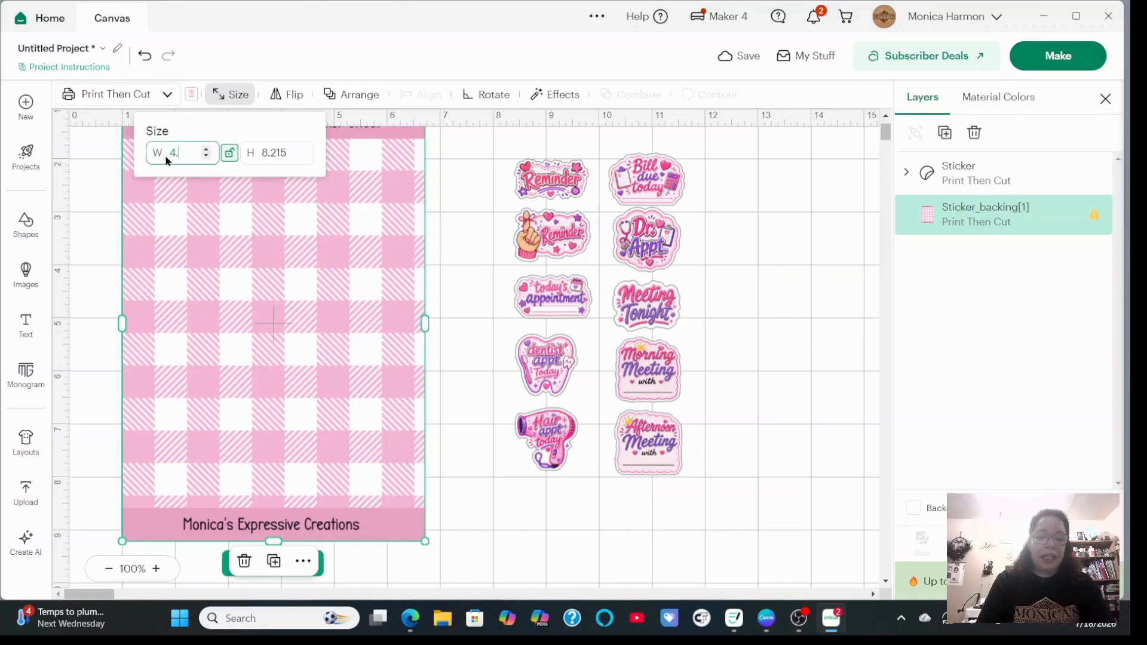
pyautogui.write('53')
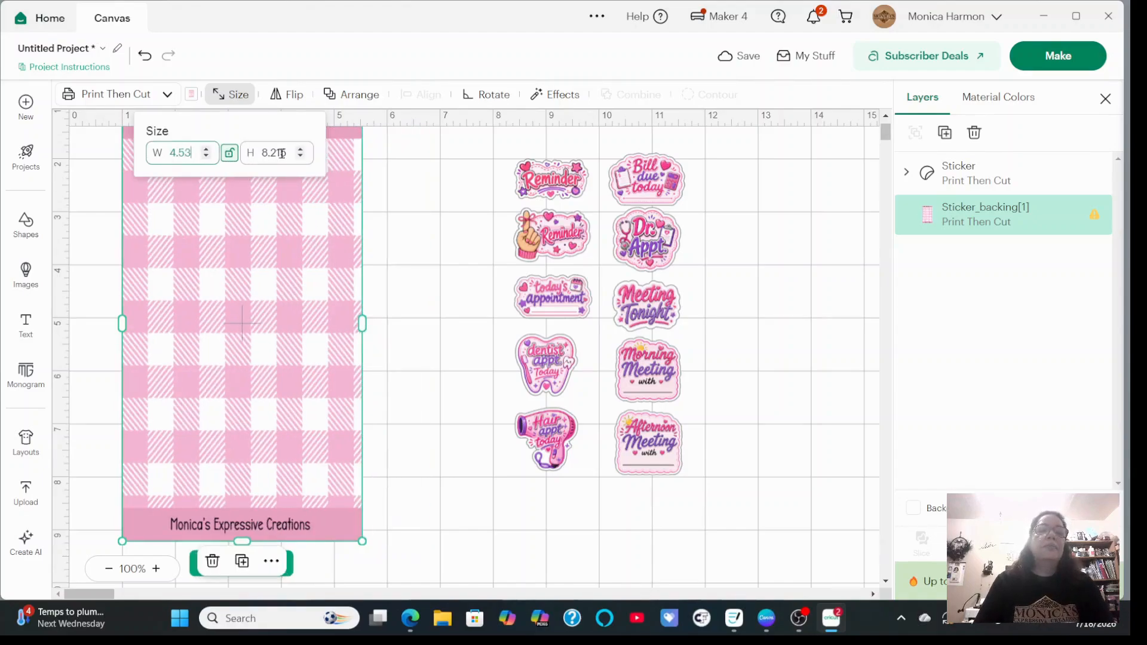
pyautogui.click(246, 158)
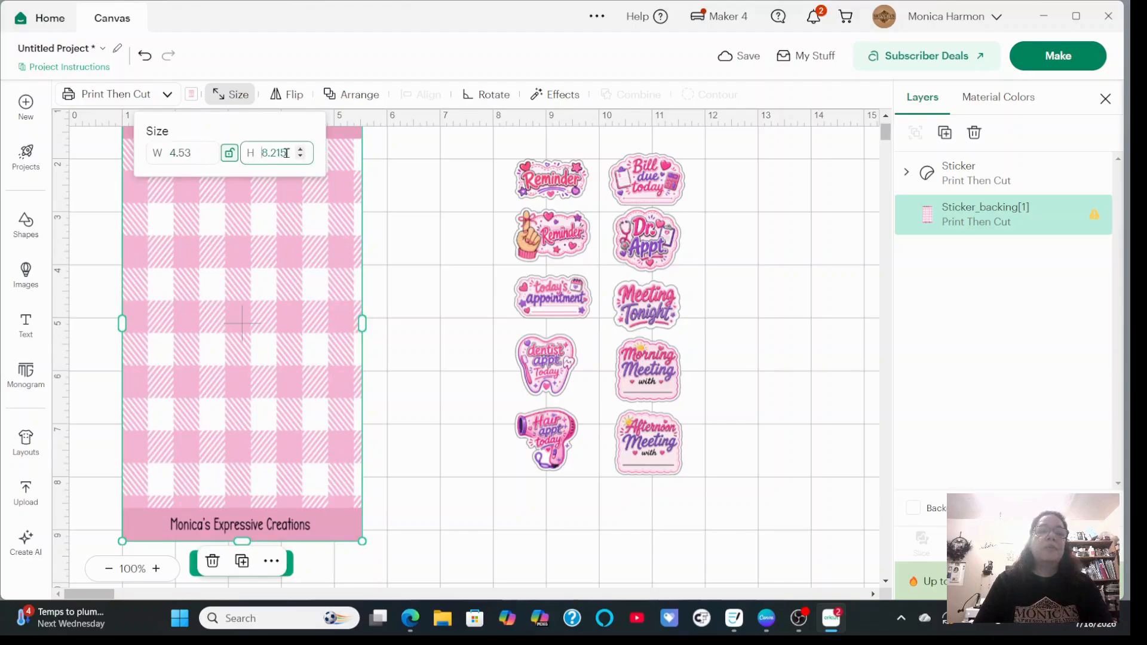
pyautogui.write('6.51')
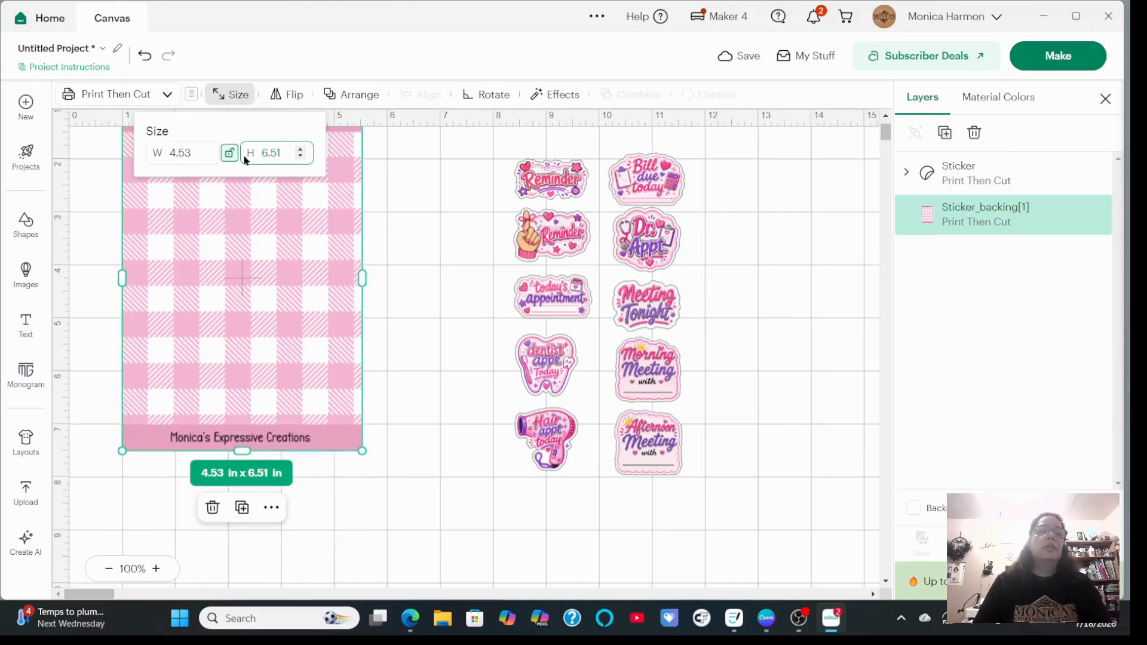
# Move the backing to start at about 2.8 in across and 2.1 in down, and lay the stickers over it
pyautogui.click(263, 257)
pyautogui.moveTo(263, 258); pyautogui.dragTo(367, 323)
pyautogui.moveTo(566, 307); pyautogui.dragTo(308, 326)
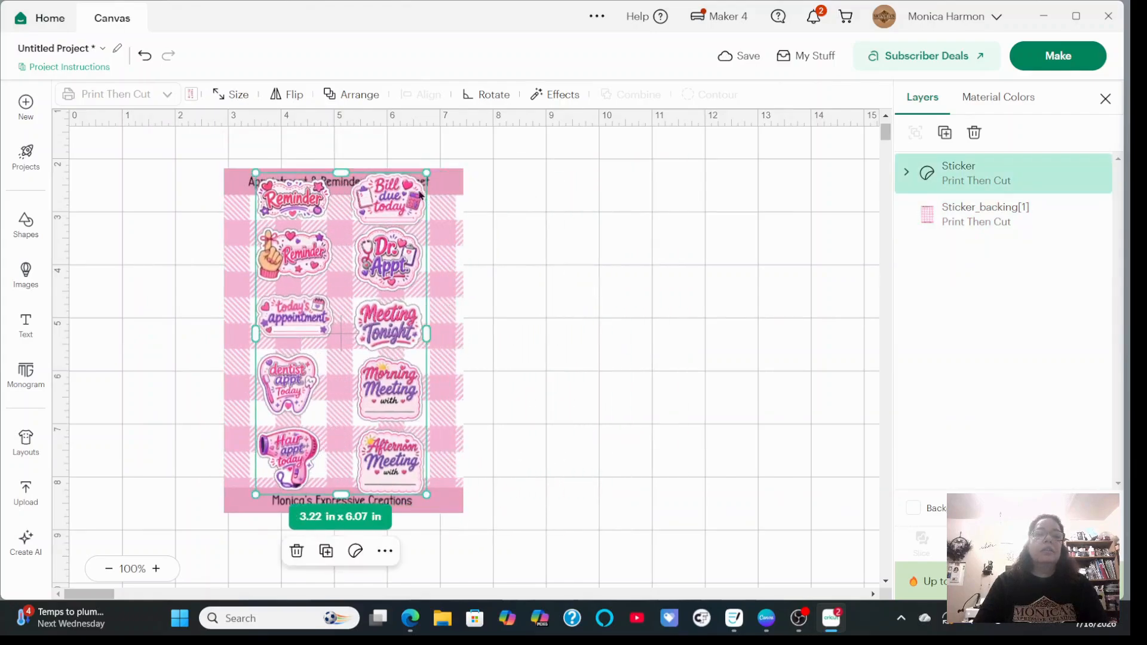
# Shrink the stickers to about 2.98 × 5.39 in and fit them between the backing's header and footer bands
pyautogui.moveTo(427, 173); pyautogui.dragTo(405, 210)
pyautogui.moveTo(374, 292)
pyautogui.mouseDown()
pyautogui.moveTo(358, 286)
pyautogui.moveTo(379, 291)
pyautogui.mouseUp()
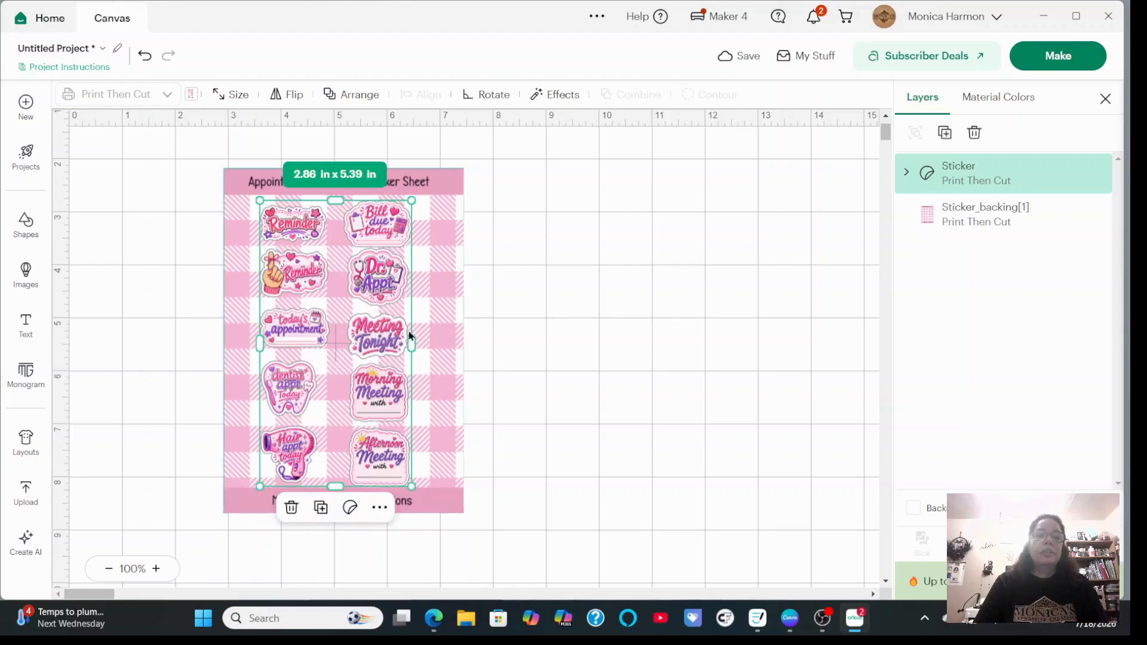
pyautogui.moveTo(409, 333)
pyautogui.mouseDown()
pyautogui.moveTo(434, 333)
pyautogui.moveTo(415, 332)
pyautogui.mouseUp()
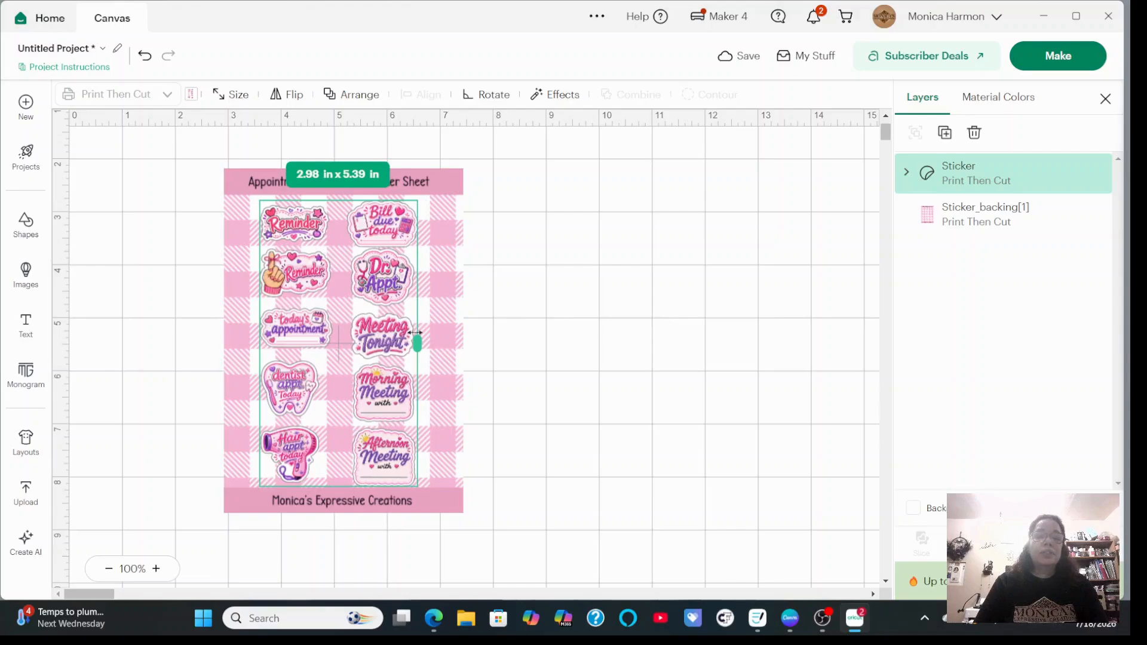
pyautogui.moveTo(354, 394); pyautogui.dragTo(353, 388)
pyautogui.click(622, 386)
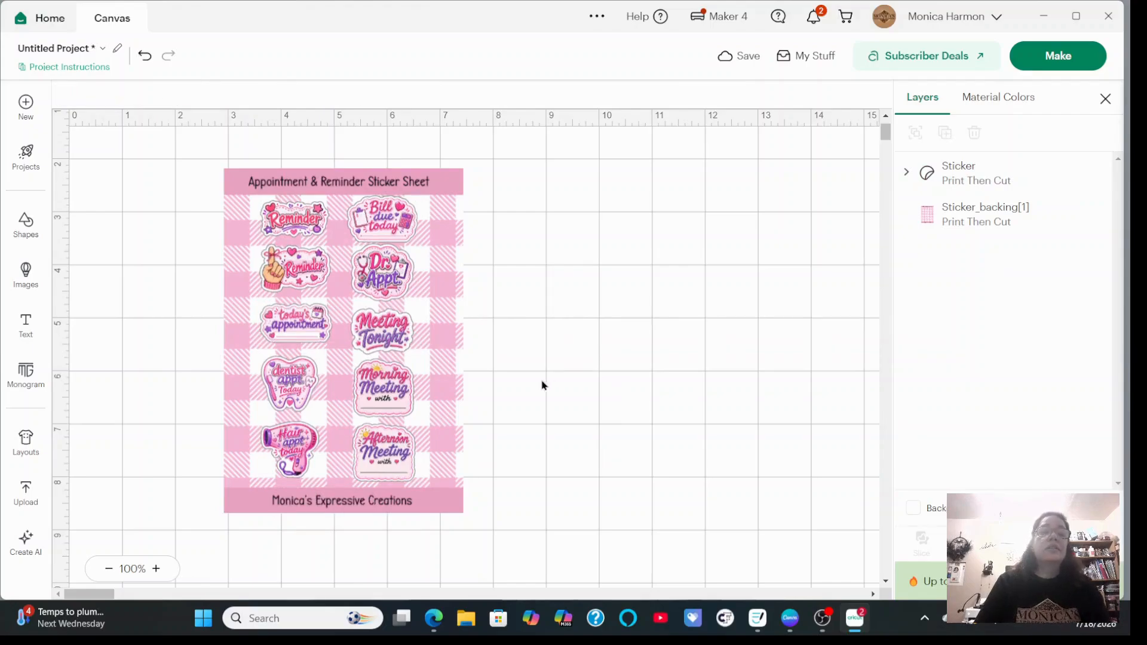
# Scale the stickers down slightly more to leave a gap below the backing's header band
pyautogui.click(406, 311)
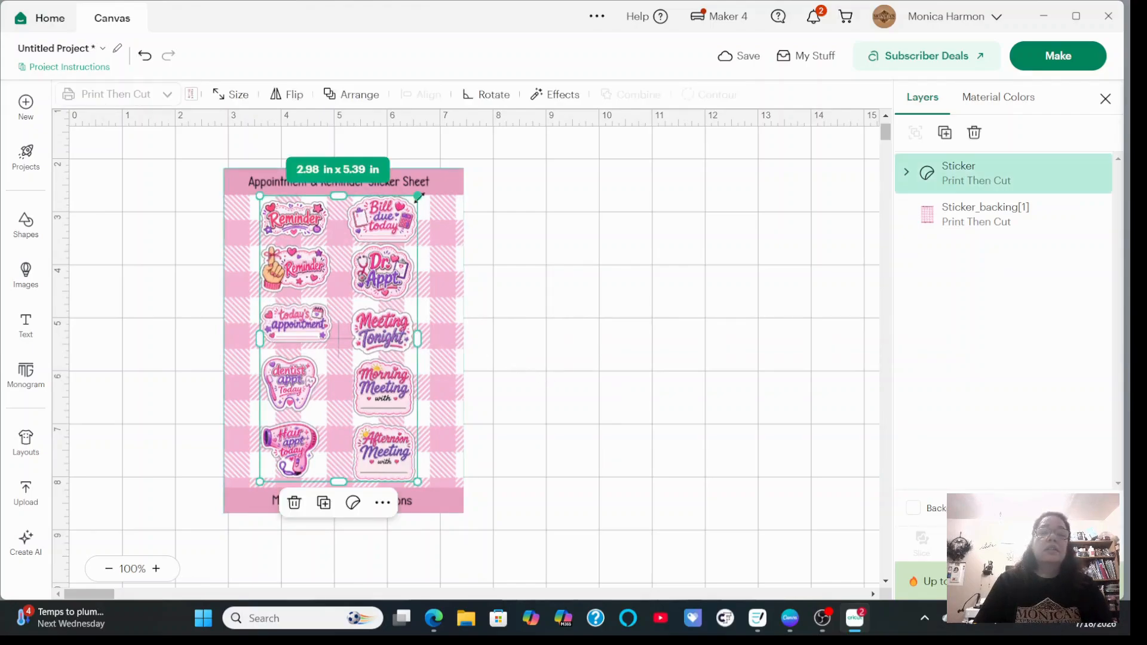
pyautogui.moveTo(417, 196); pyautogui.dragTo(410, 206)
pyautogui.click(665, 259)
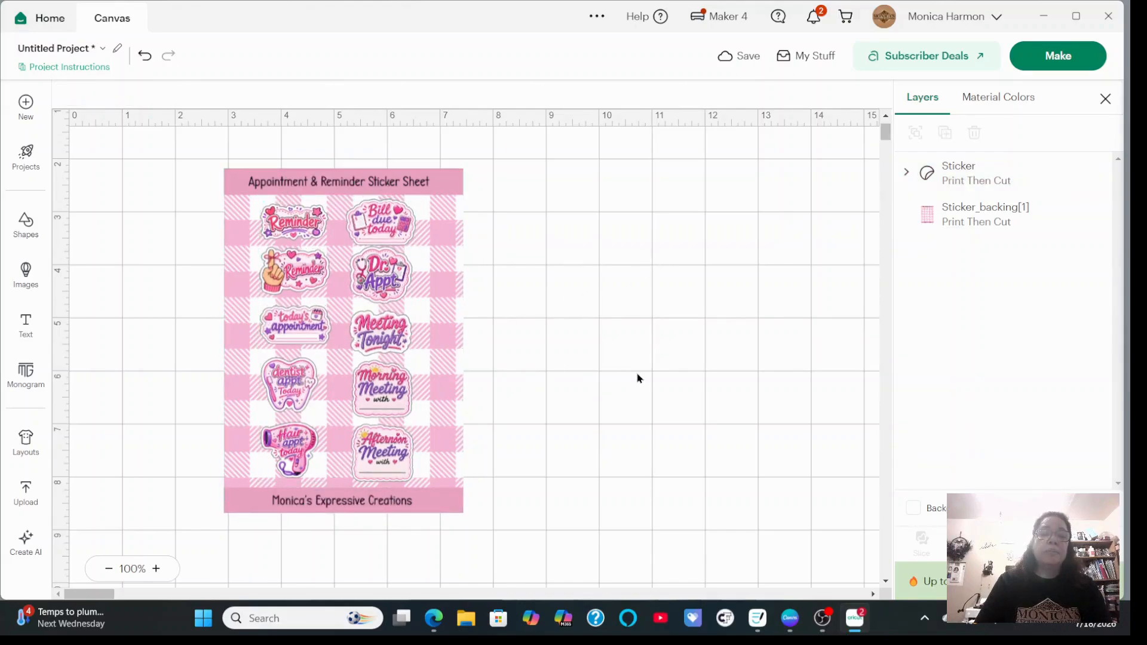
# Group the stickers with the backing, rotate the group to 270°, and move it to about 0.7 in across and 1.5 in down
pyautogui.moveTo(206, 143); pyautogui.dragTo(572, 617)
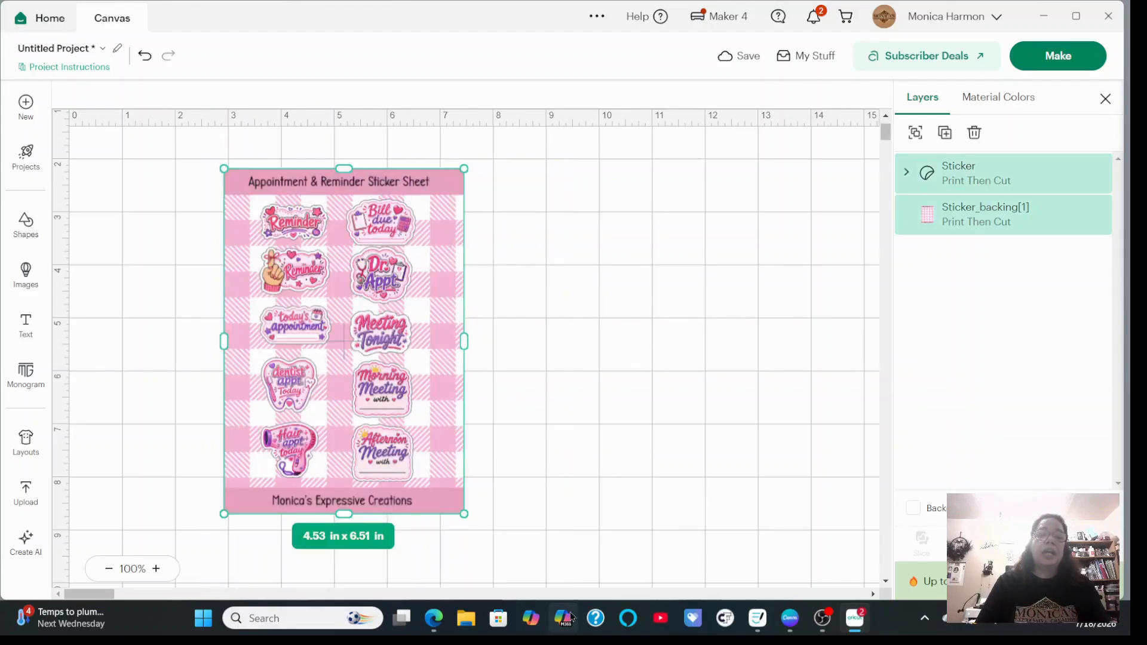
pyautogui.click(915, 137)
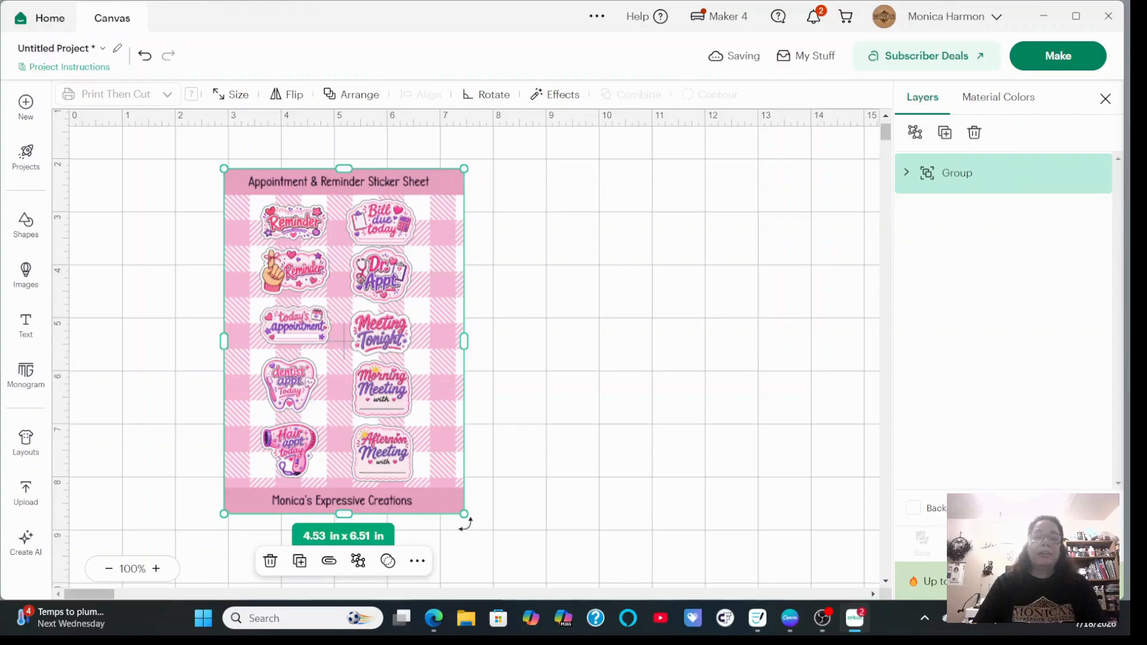
pyautogui.moveTo(468, 519); pyautogui.dragTo(539, 195)
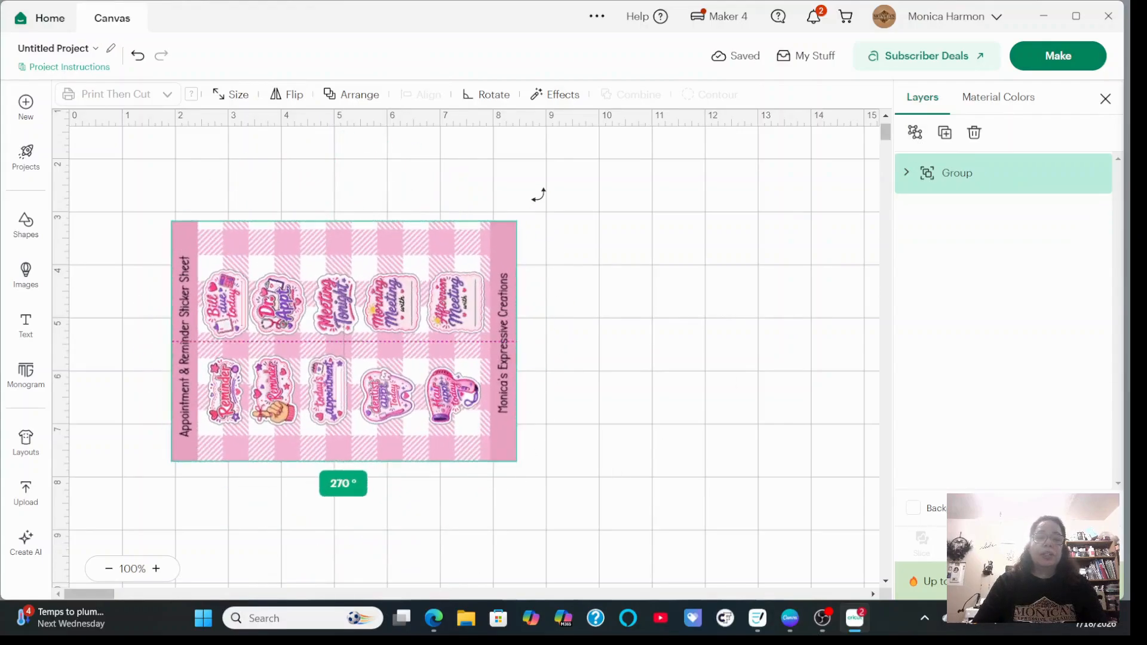
pyautogui.moveTo(398, 375); pyautogui.dragTo(341, 291)
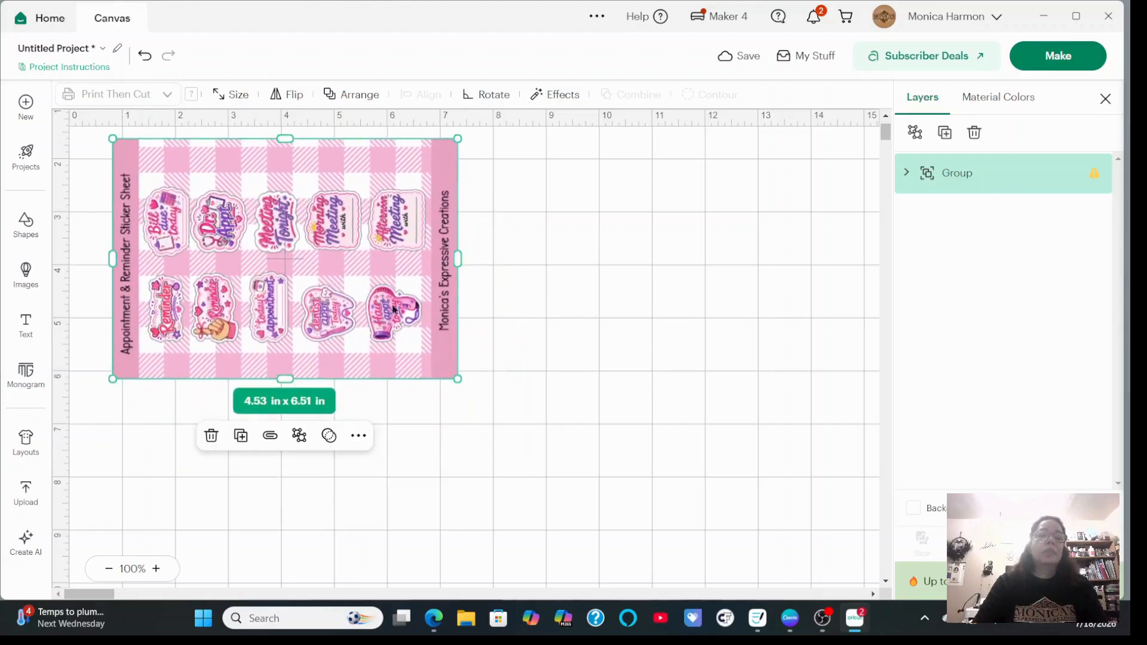
pyautogui.click(601, 407)
# Upload the "Special occasion reminders" PNG as a flat graphic and add it to the canvas
pyautogui.click(34, 493)
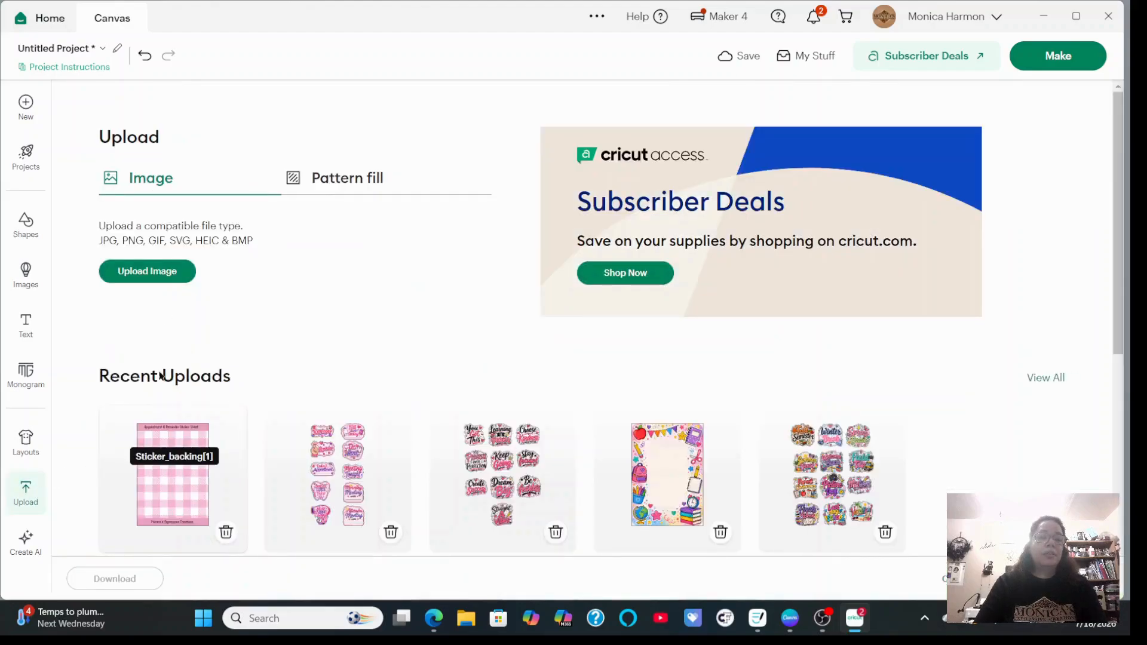
pyautogui.click(157, 272)
pyautogui.click(616, 391)
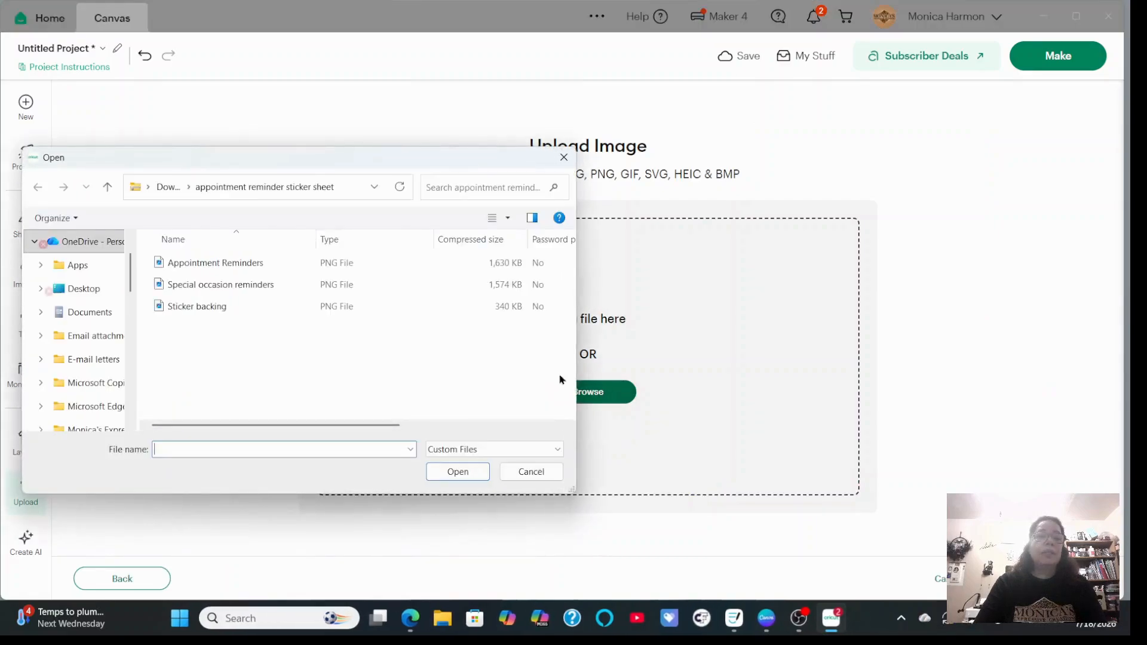
pyautogui.click(235, 289)
pyautogui.click(453, 472)
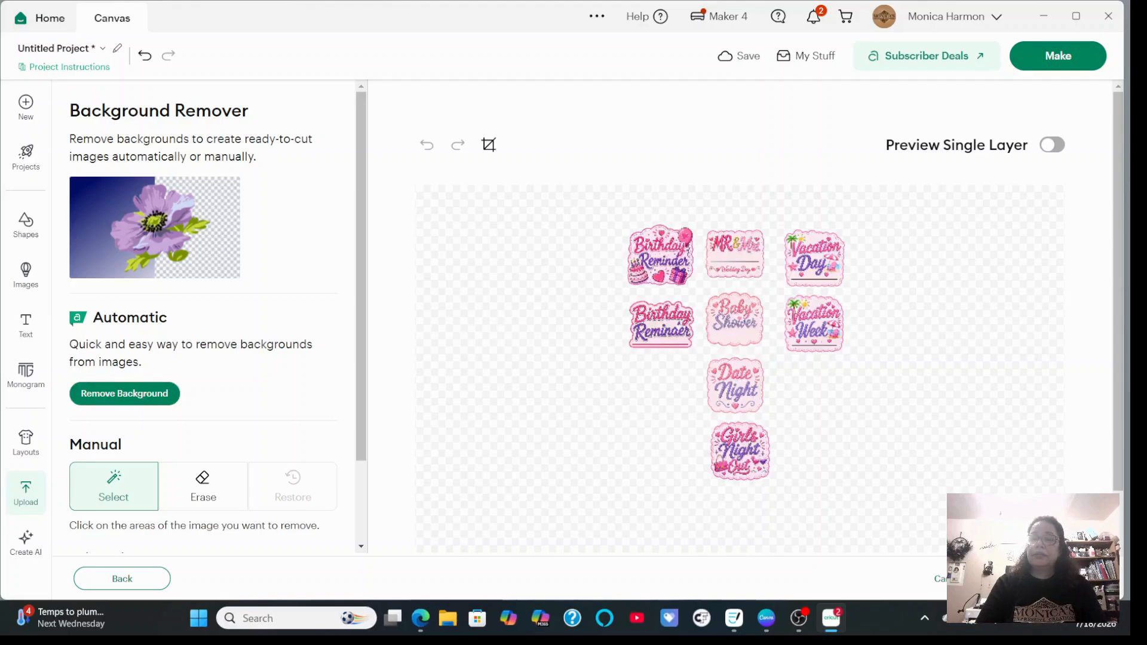
pyautogui.click(919, 341)
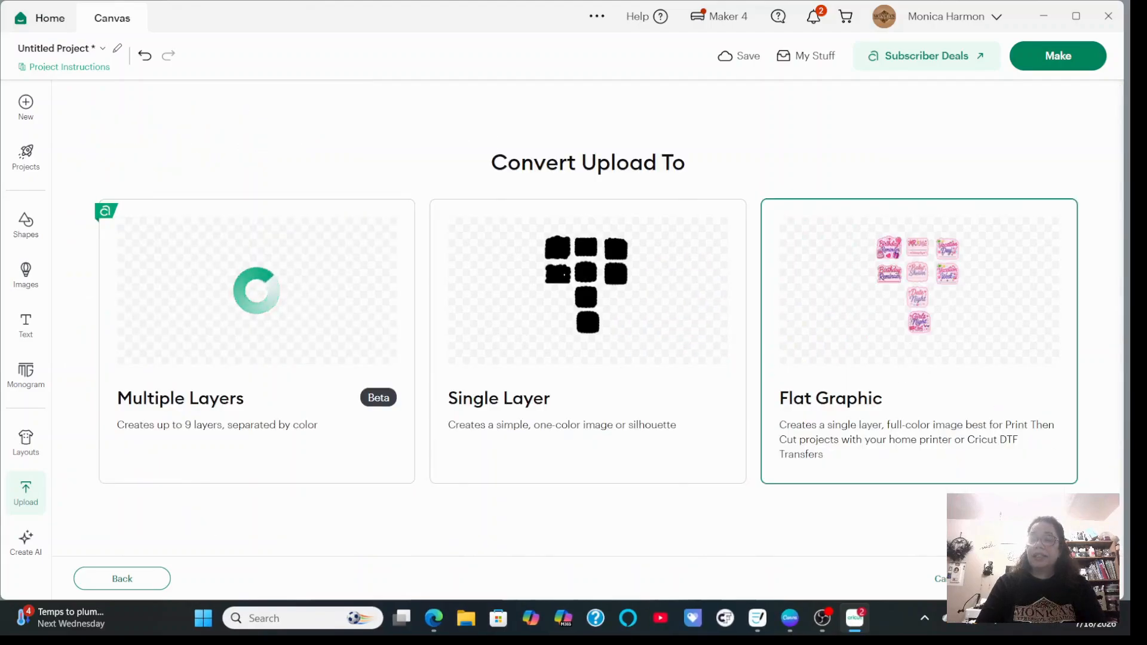
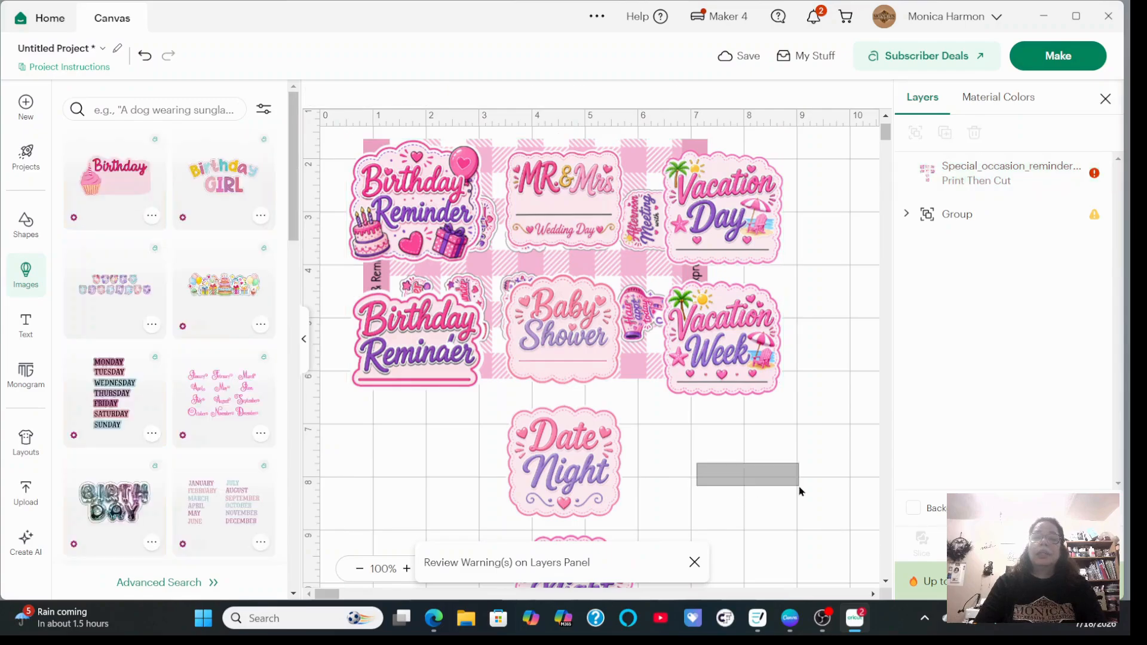
# Shrink the special occasion stickers to about 3.42 × 4.03 in and move them below the finished sheet
pyautogui.moveTo(785, 137); pyautogui.dragTo(540, 425)
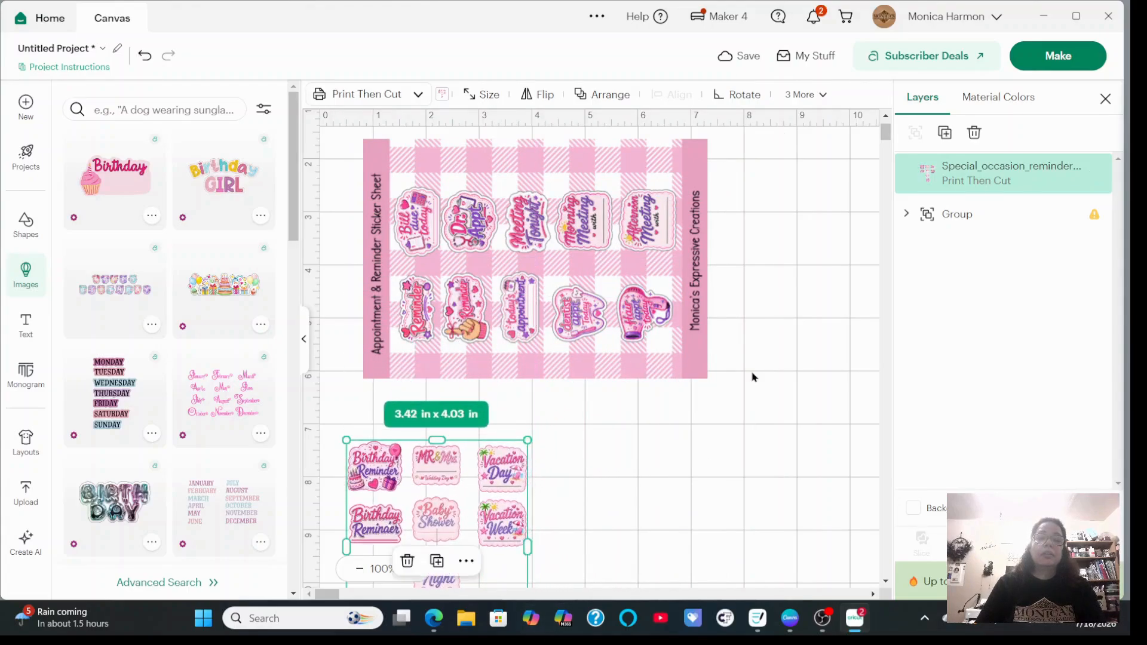
pyautogui.click(597, 492)
pyautogui.moveTo(498, 522); pyautogui.dragTo(727, 502)
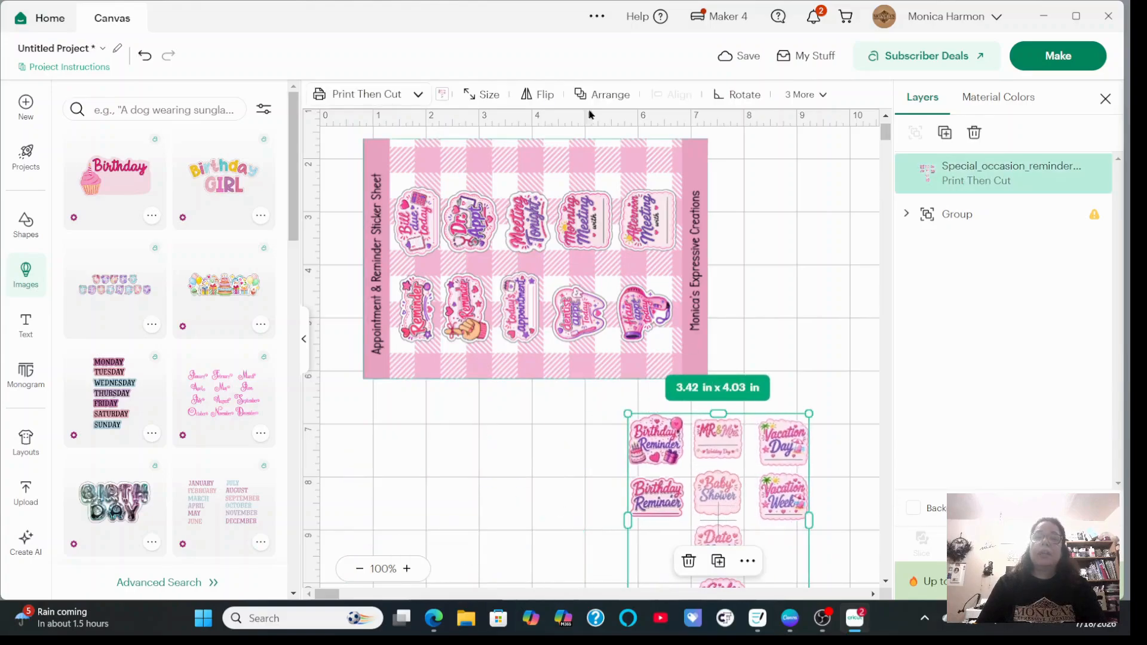
# Turn the special occasion image into kiss-cut stickers with a custom border thickness of 0.03 in
pyautogui.click(799, 93)
pyautogui.moveTo(817, 132)
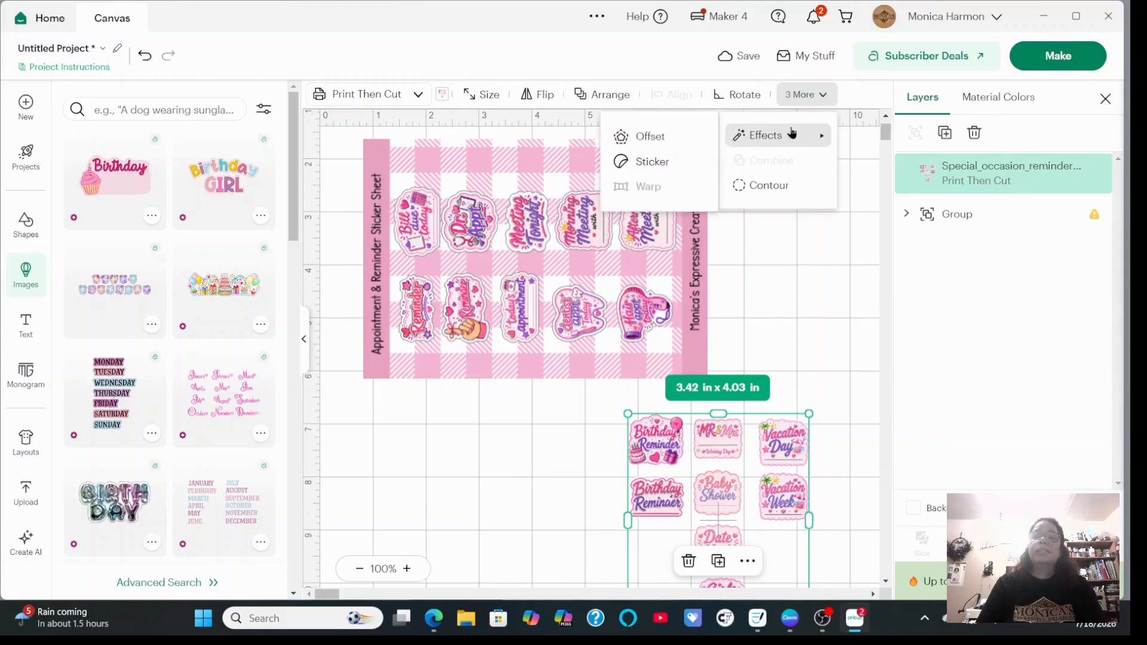
pyautogui.click(652, 160)
pyautogui.click(88, 187)
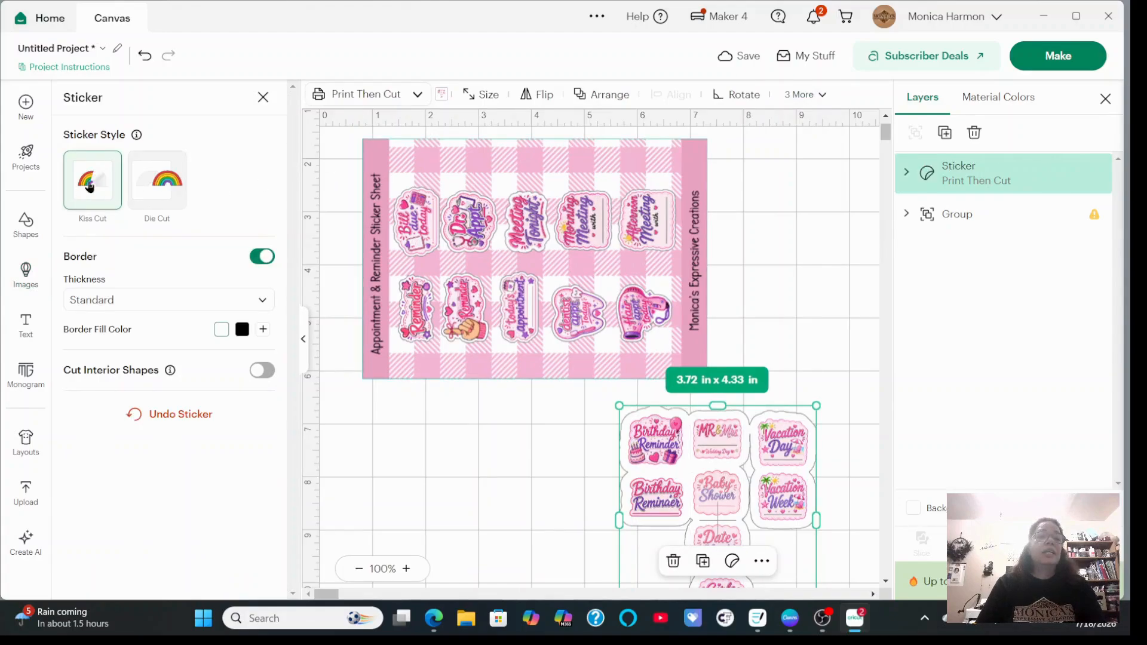
pyautogui.click(175, 305)
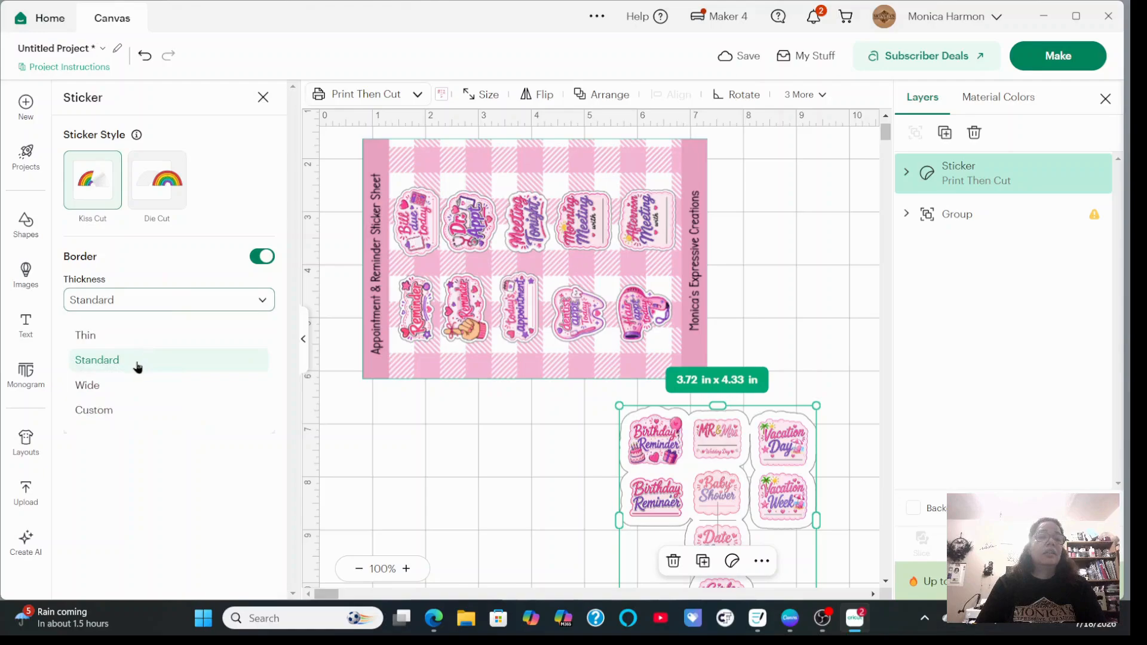
pyautogui.click(136, 410)
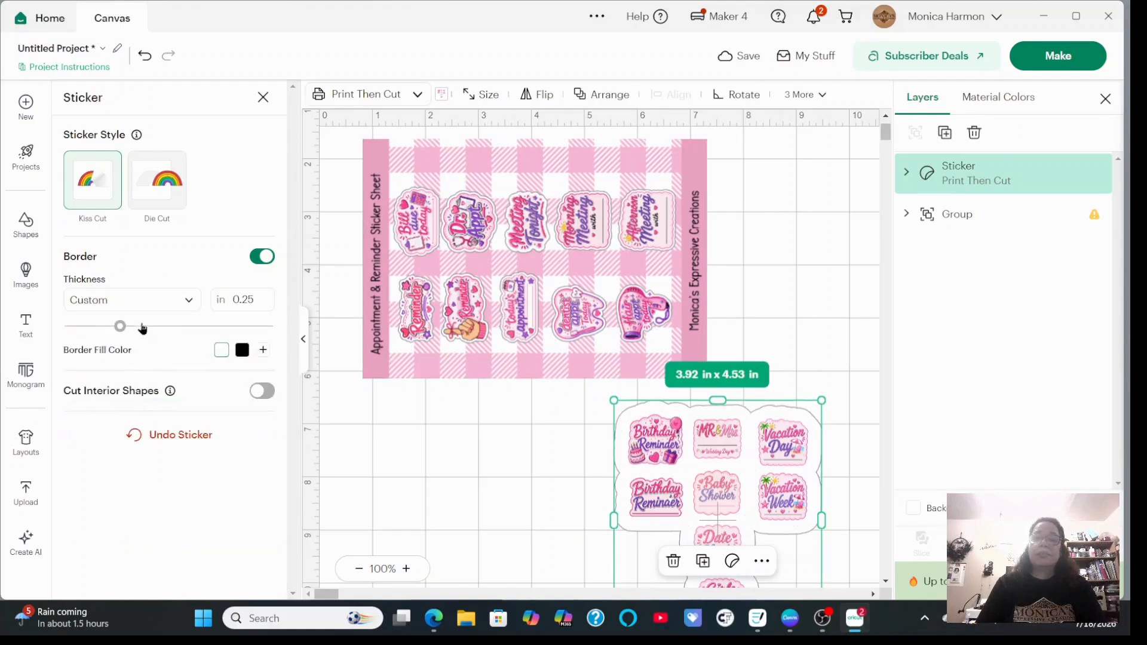
pyautogui.moveTo(122, 328); pyautogui.dragTo(78, 336)
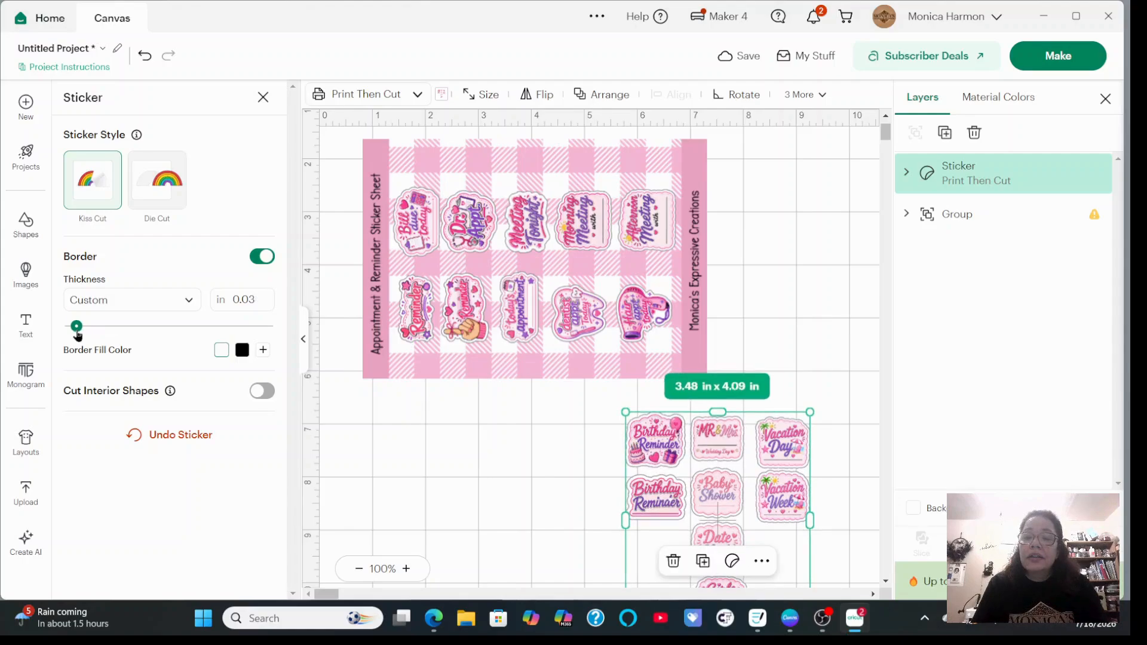
# Move the special occasion stickers clear of the finished sheet, to start at about 8.8 in across and 2.5 in down
pyautogui.click(402, 447)
pyautogui.moveTo(684, 478); pyautogui.dragTo(803, 294)
pyautogui.click(583, 492)
pyautogui.click(727, 505)
pyautogui.moveTo(727, 505); pyautogui.dragTo(884, 278)
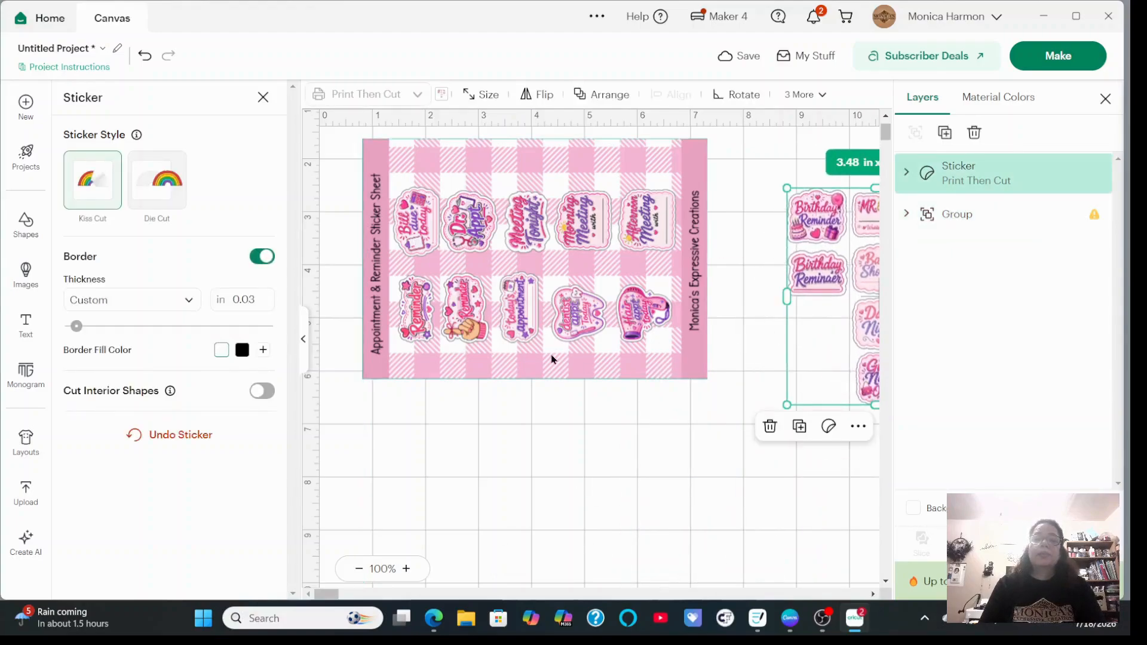
# Add another copy of the uploaded gingham sticker backing, shrink it to about 3.33 × 4.78 in, and place it below the finished sheet
pyautogui.click(25, 493)
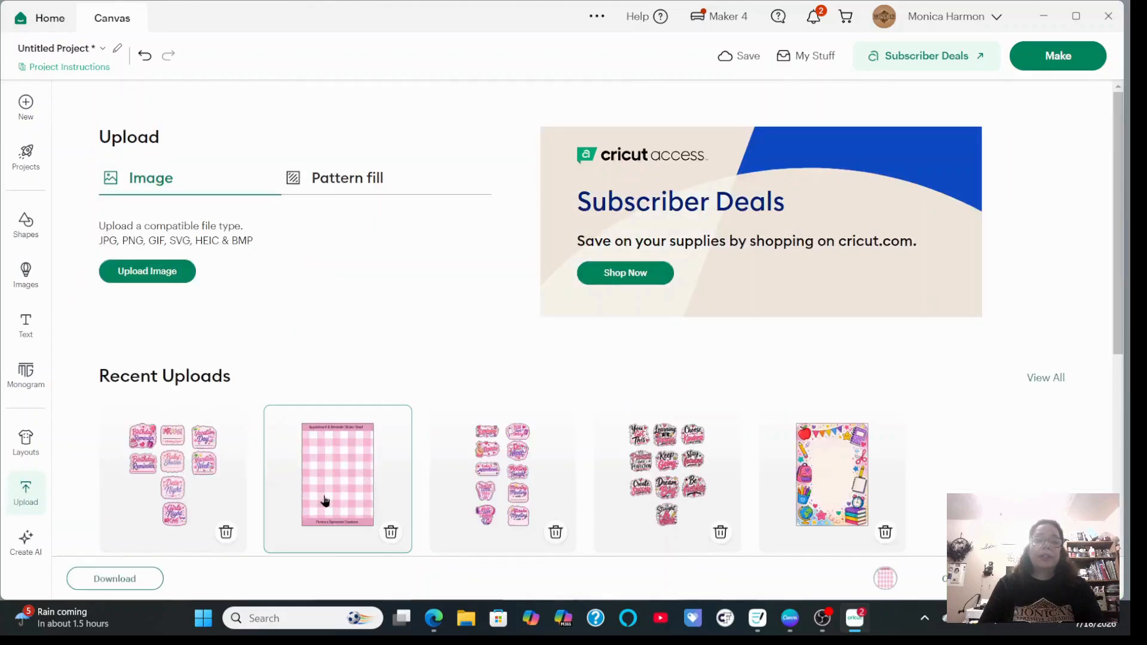
pyautogui.click(338, 475)
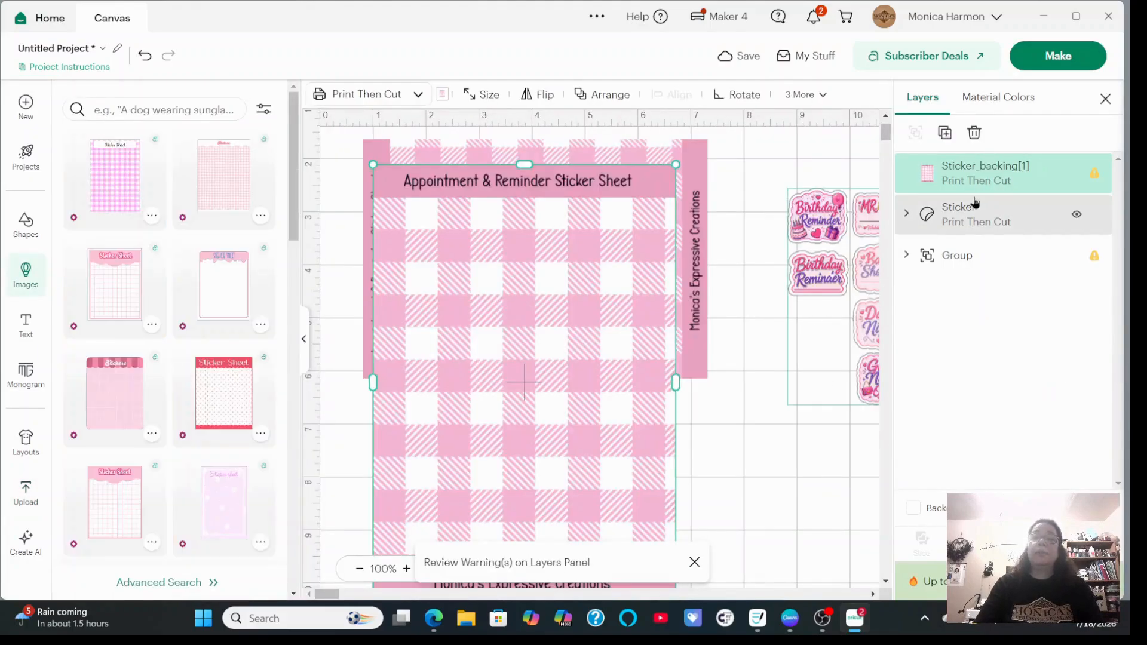
pyautogui.moveTo(673, 158); pyautogui.dragTo(545, 401)
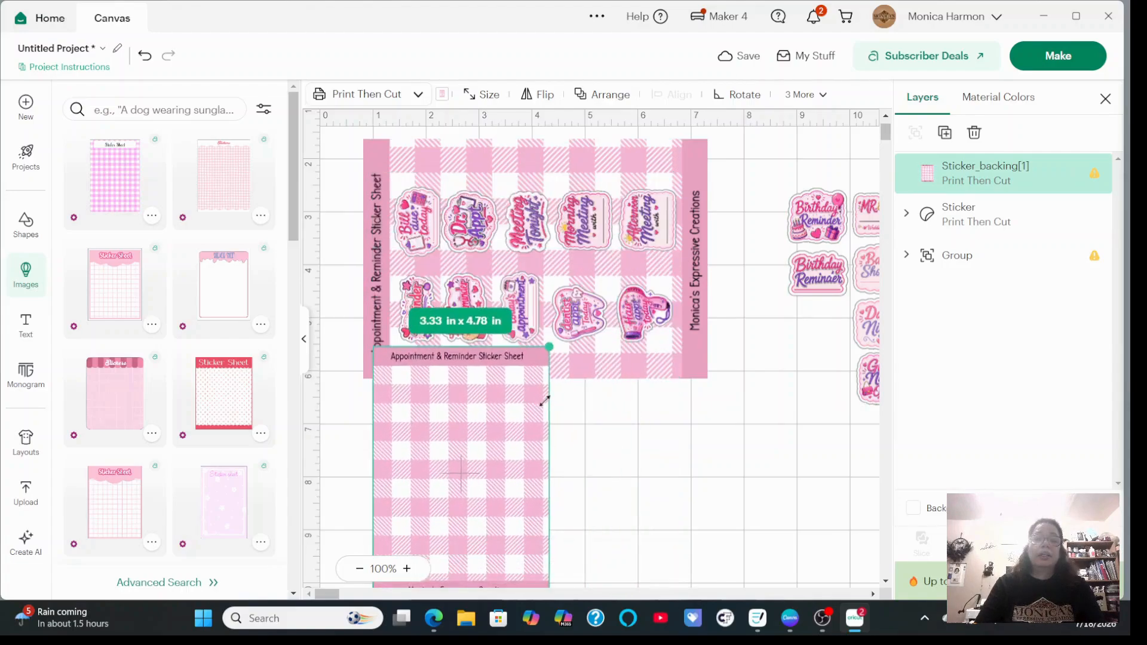
pyautogui.moveTo(477, 462); pyautogui.dragTo(627, 507)
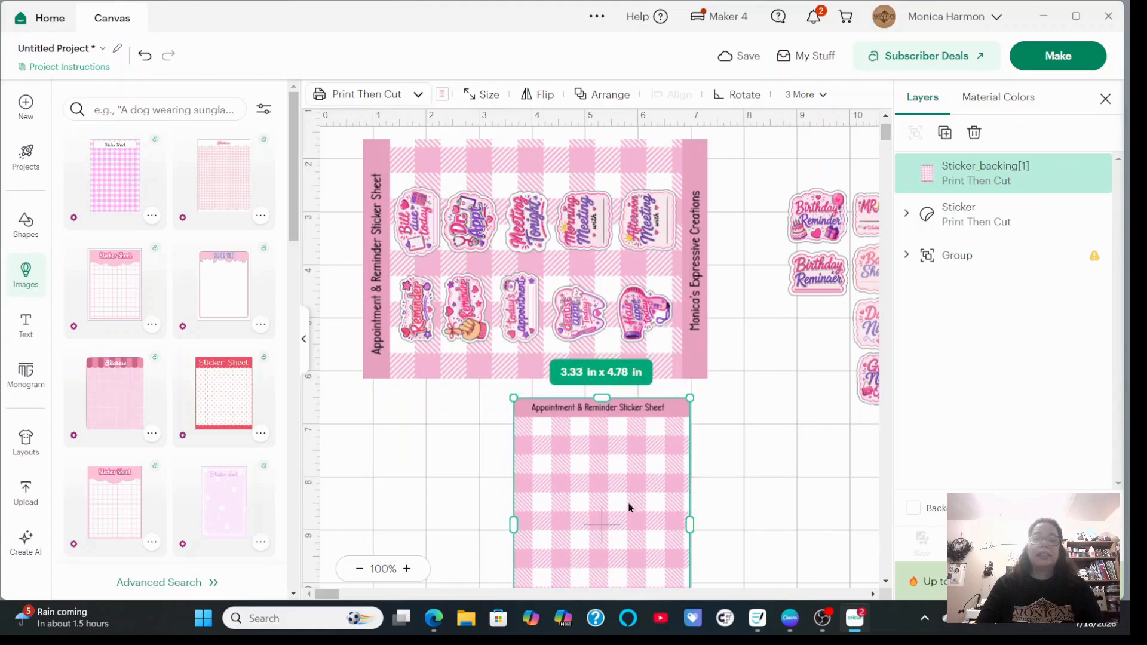
# Unlock the new backing's proportions, set it to 4.53 in wide and 6.51 in high, and lock the proportions again
pyautogui.click(493, 96)
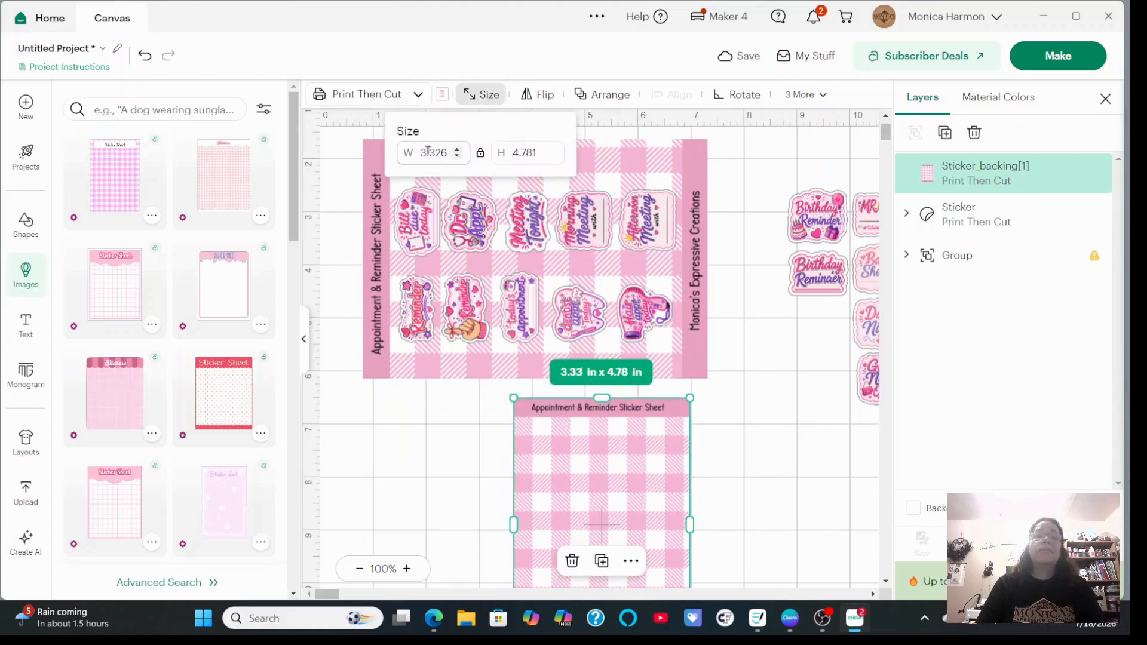
pyautogui.click(480, 153)
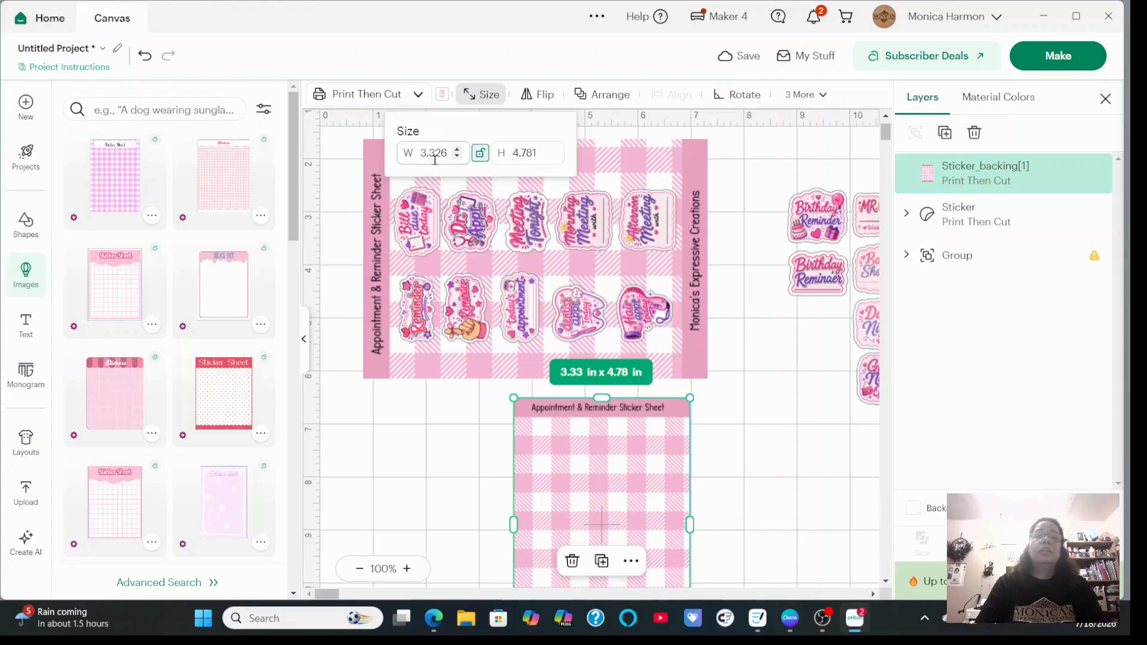
pyautogui.moveTo(448, 156); pyautogui.dragTo(411, 166)
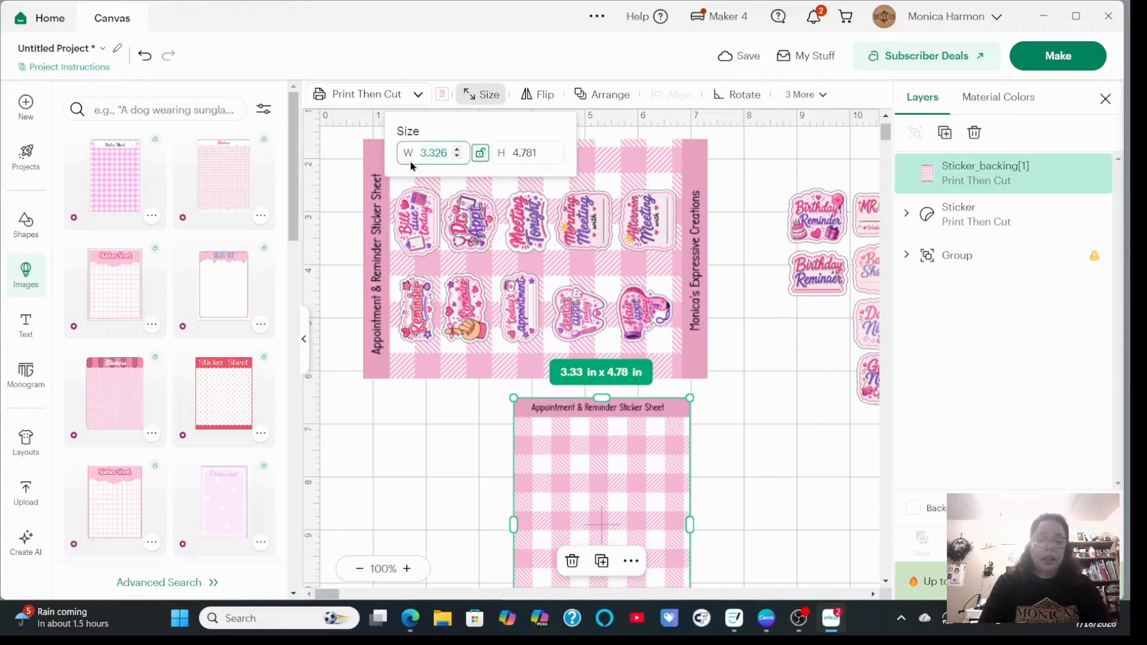
pyautogui.write('4.53')
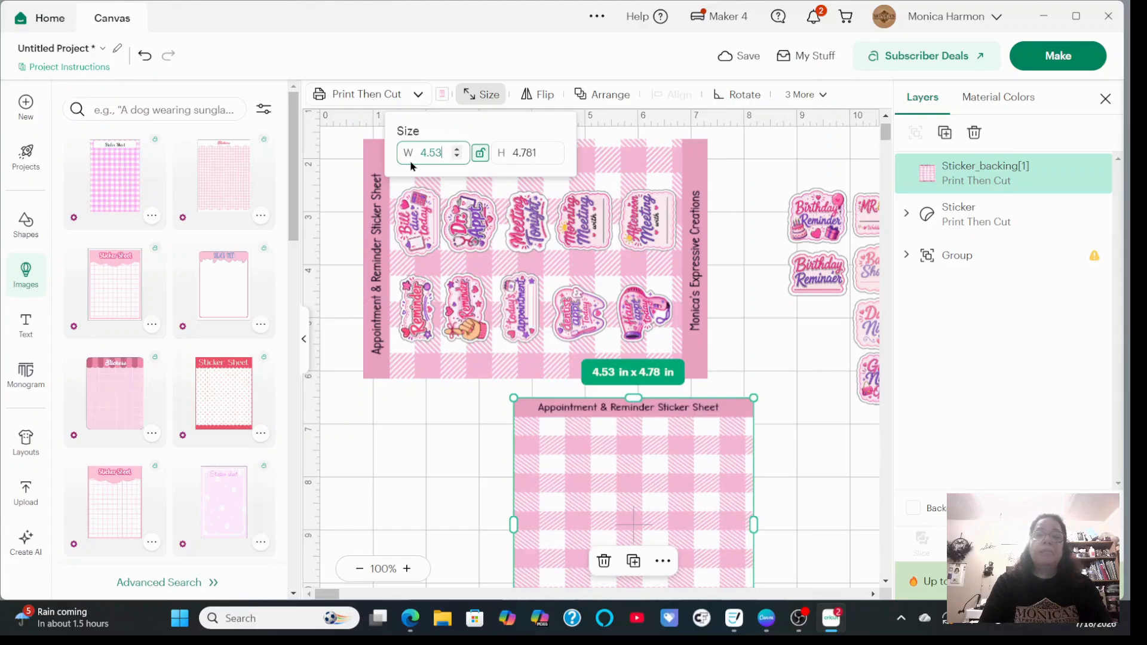
pyautogui.click(506, 154)
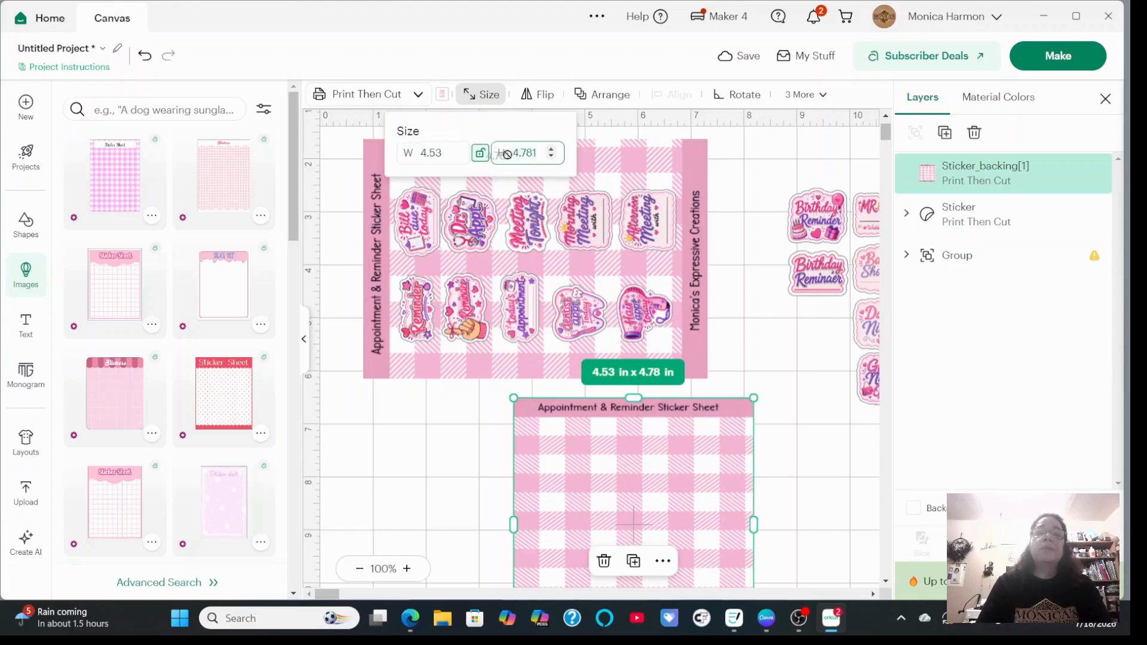
pyautogui.write('6.51')
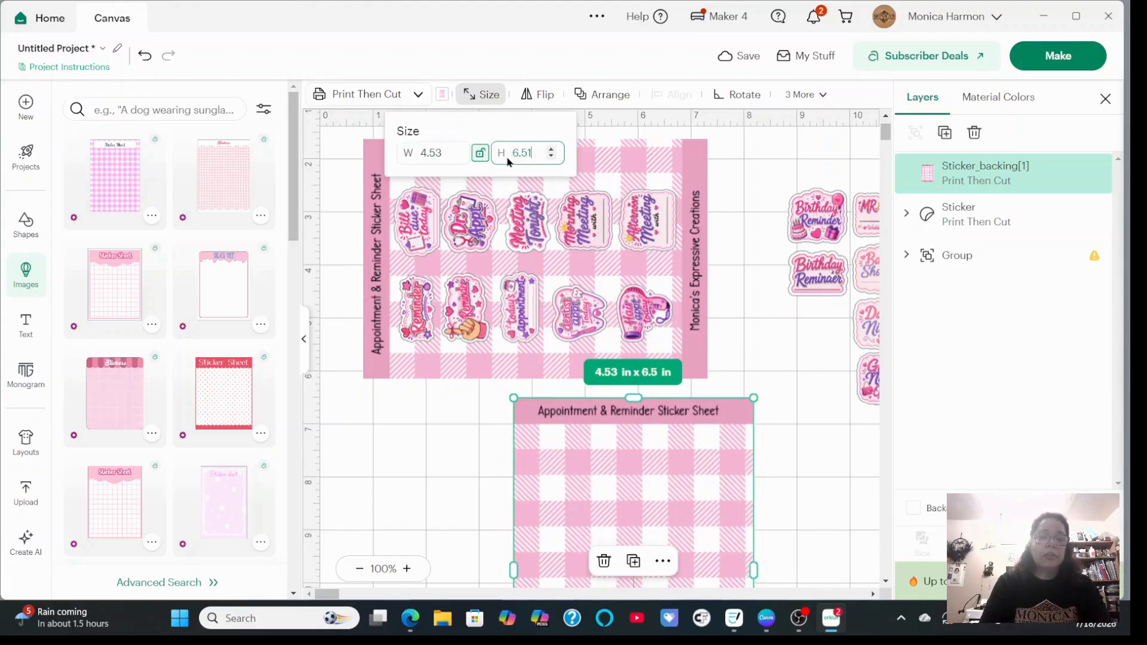
pyautogui.click(480, 153)
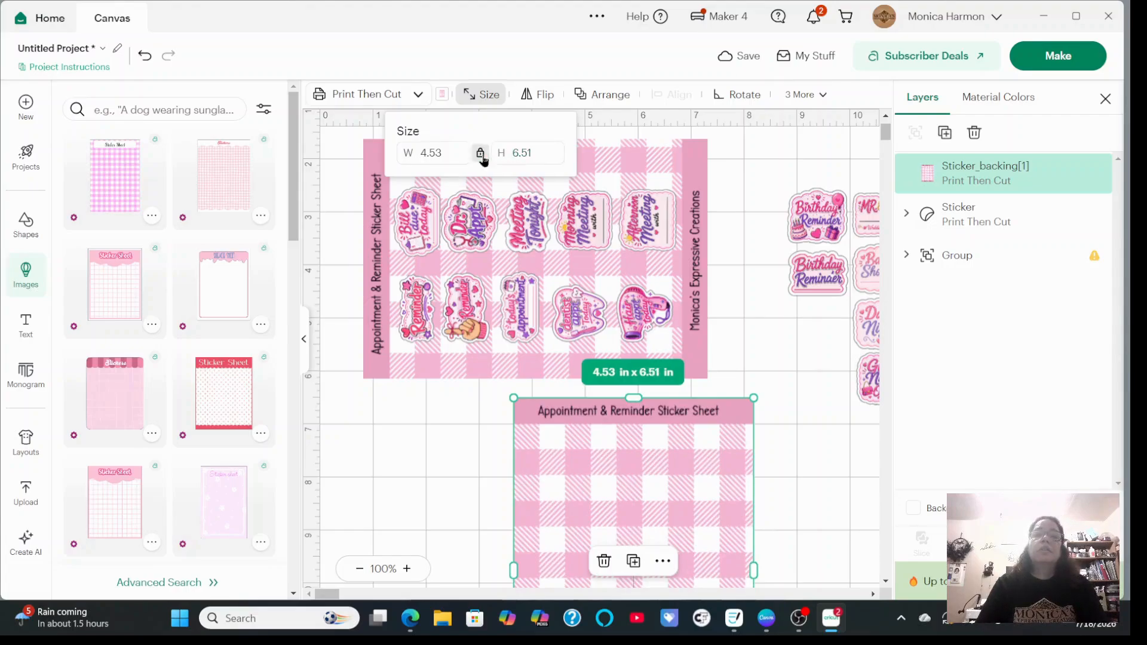
# Lay the special occasion stickers over the new backing and bring their layer above the backing's
pyautogui.moveTo(839, 279); pyautogui.dragTo(593, 530)
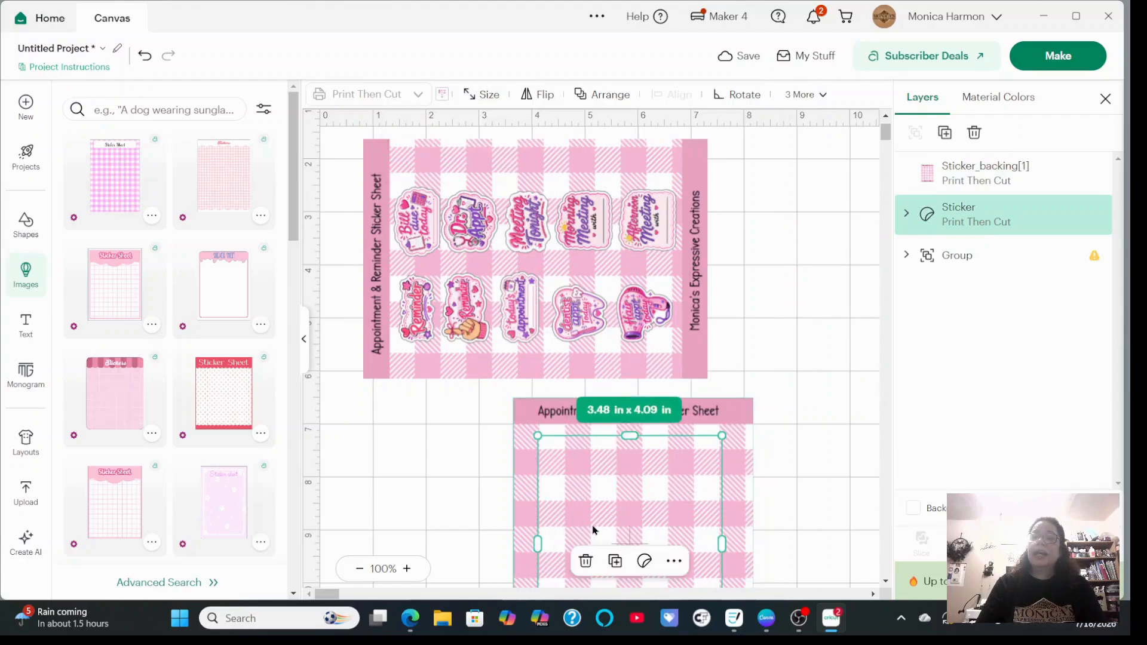
pyautogui.moveTo(988, 223); pyautogui.dragTo(981, 169)
pyautogui.scroll(-5, 825, 330)
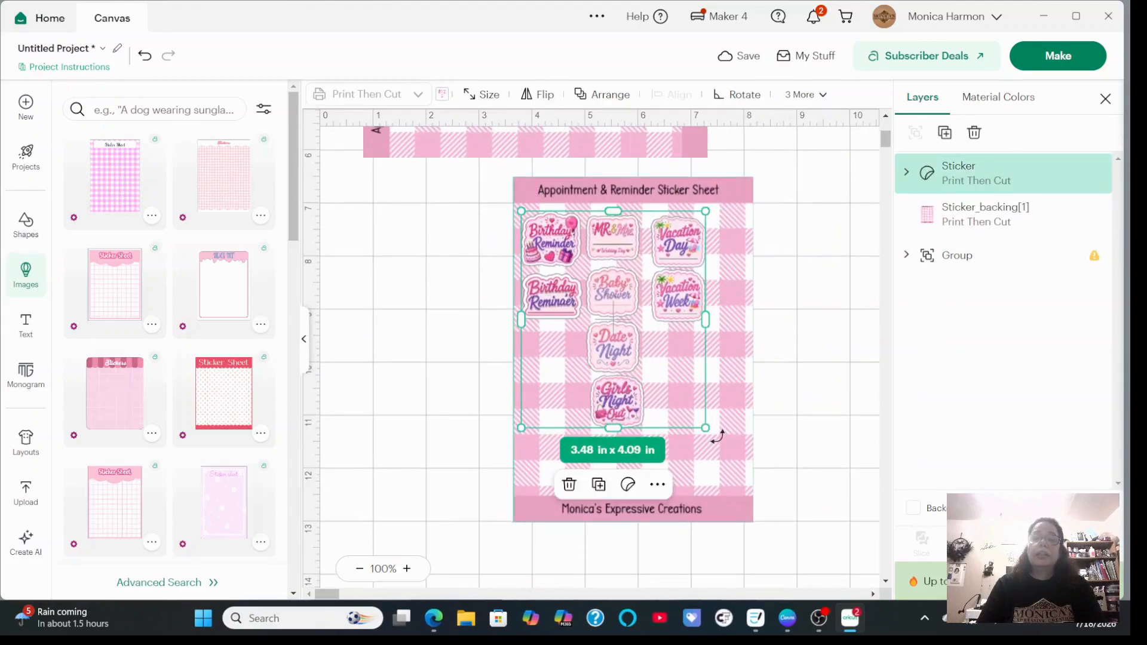
# Enlarge the special occasion stickers to nearly the backing's full width and fit them between its header and footer bands
pyautogui.moveTo(707, 428); pyautogui.dragTo(720, 476)
pyautogui.click(683, 409)
pyautogui.moveTo(683, 408); pyautogui.dragTo(682, 409)
pyautogui.moveTo(666, 371); pyautogui.dragTo(659, 380)
pyautogui.click(843, 364)
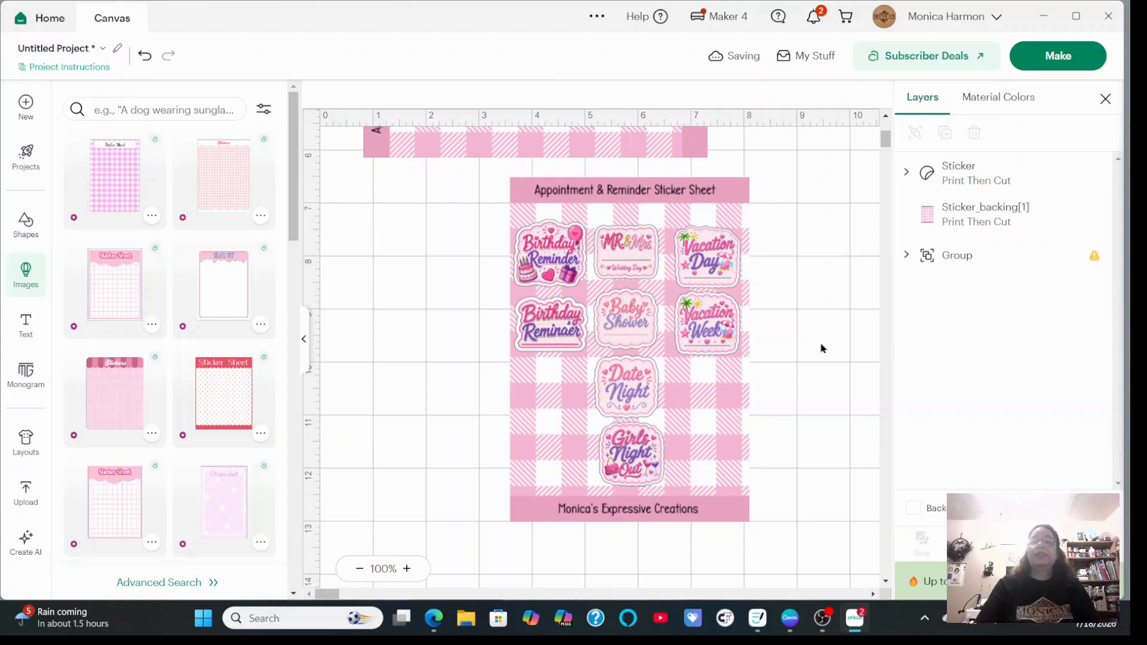
# Group the special occasion stickers with their backing, rotate the group a quarter turn counterclockwise, and place it below the first sheet
pyautogui.moveTo(482, 177); pyautogui.dragTo(806, 568)
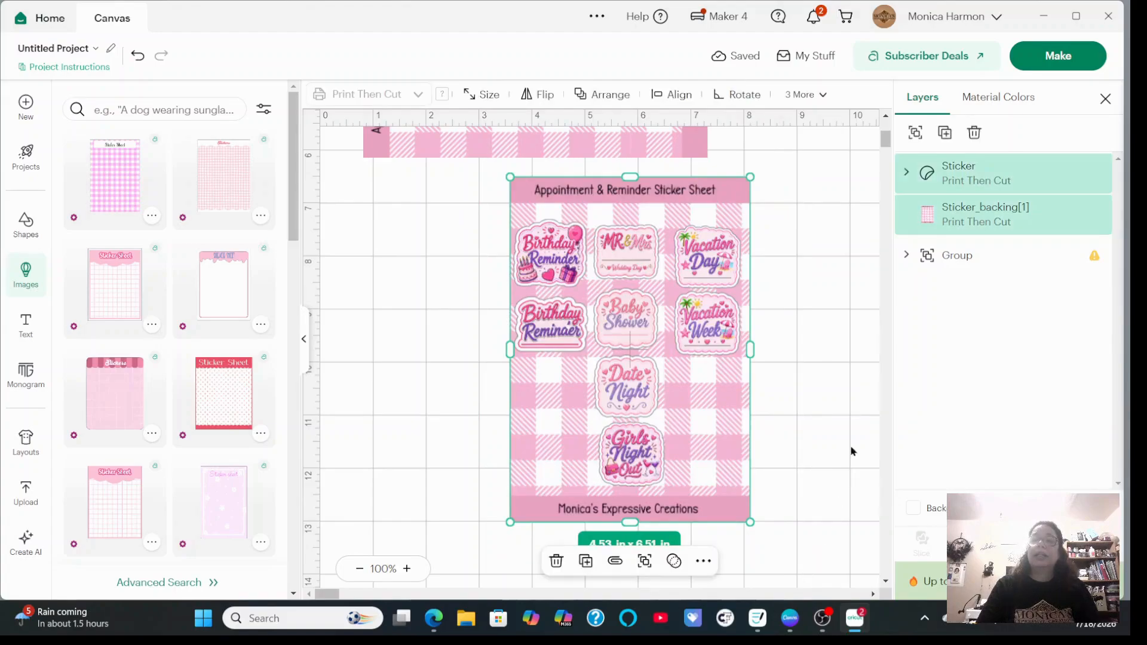
pyautogui.click(916, 135)
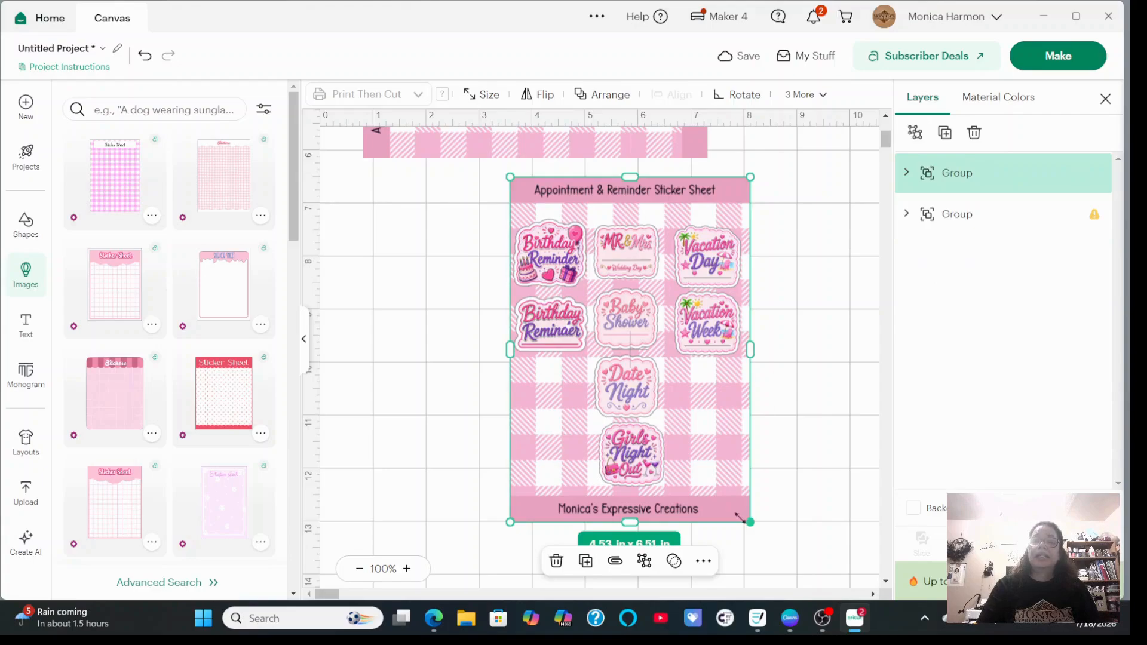
pyautogui.moveTo(762, 526); pyautogui.dragTo(818, 209)
pyautogui.moveTo(717, 352); pyautogui.dragTo(623, 287)
pyautogui.click(817, 350)
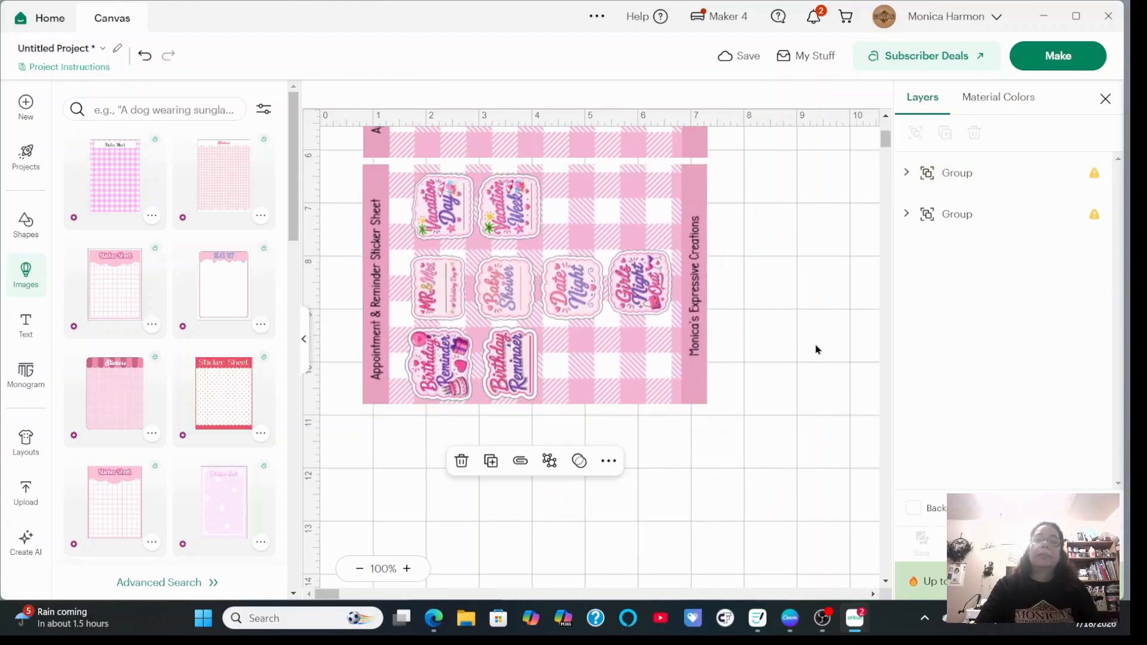
# Move the first sheet to about 1 in across and 1 in down, and align the second sheet closely beneath it
pyautogui.scroll(5, 817, 350)
pyautogui.moveTo(561, 358); pyautogui.dragTo(571, 327)
pyautogui.scroll(-3, 571, 415)
pyautogui.click(522, 500)
pyautogui.moveTo(523, 500); pyautogui.dragTo(532, 469)
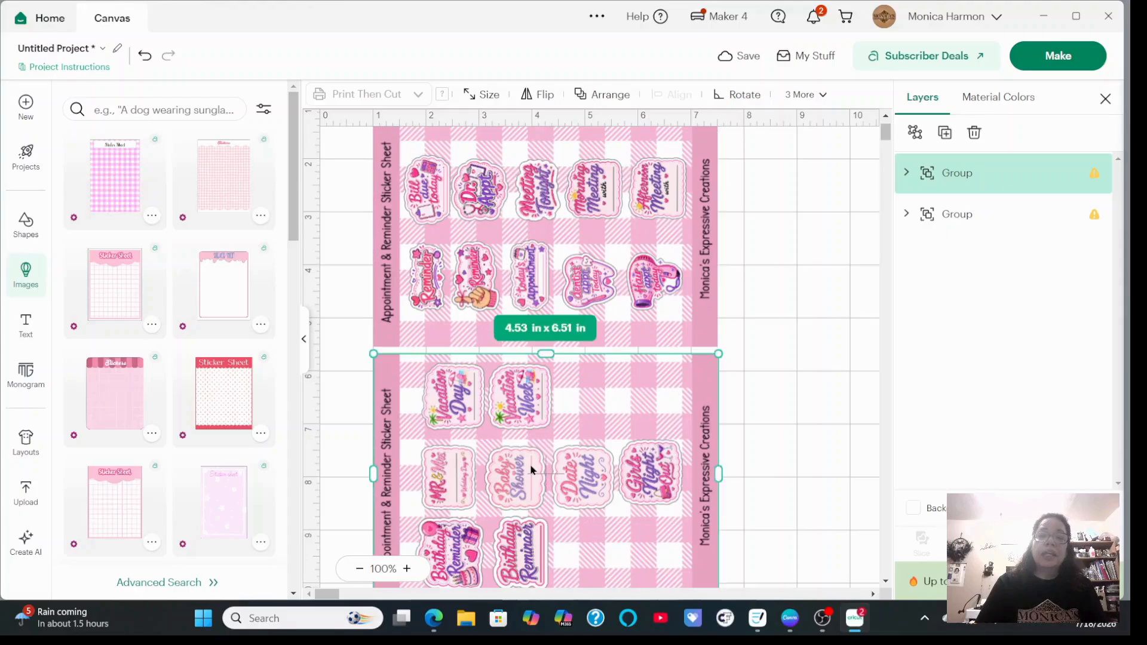
pyautogui.click(753, 397)
pyautogui.scroll(2, 388, 237)
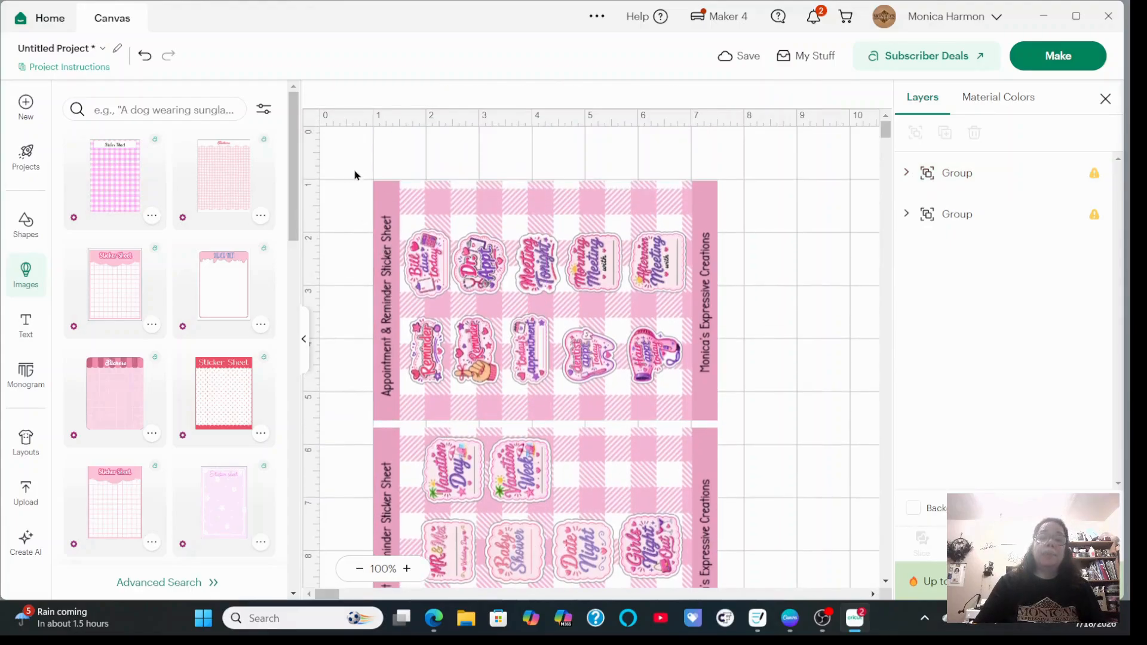
# Attach the two sticker sheets together and open the project's mat preview for making
pyautogui.moveTo(386, 261); pyautogui.dragTo(791, 597)
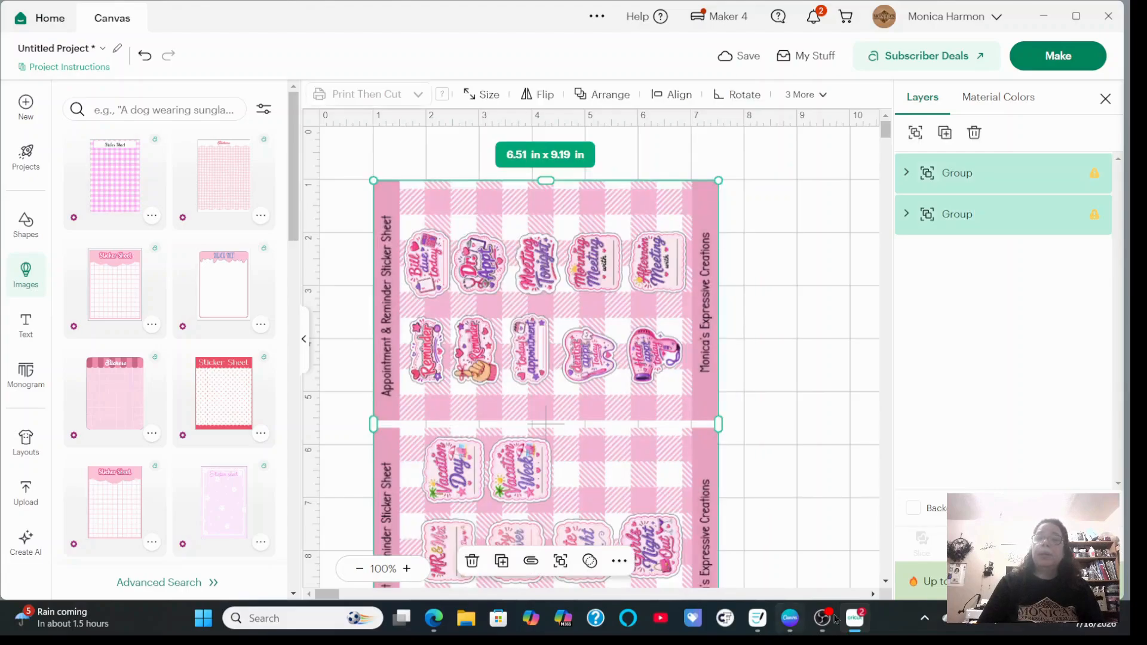
pyautogui.click(1010, 538)
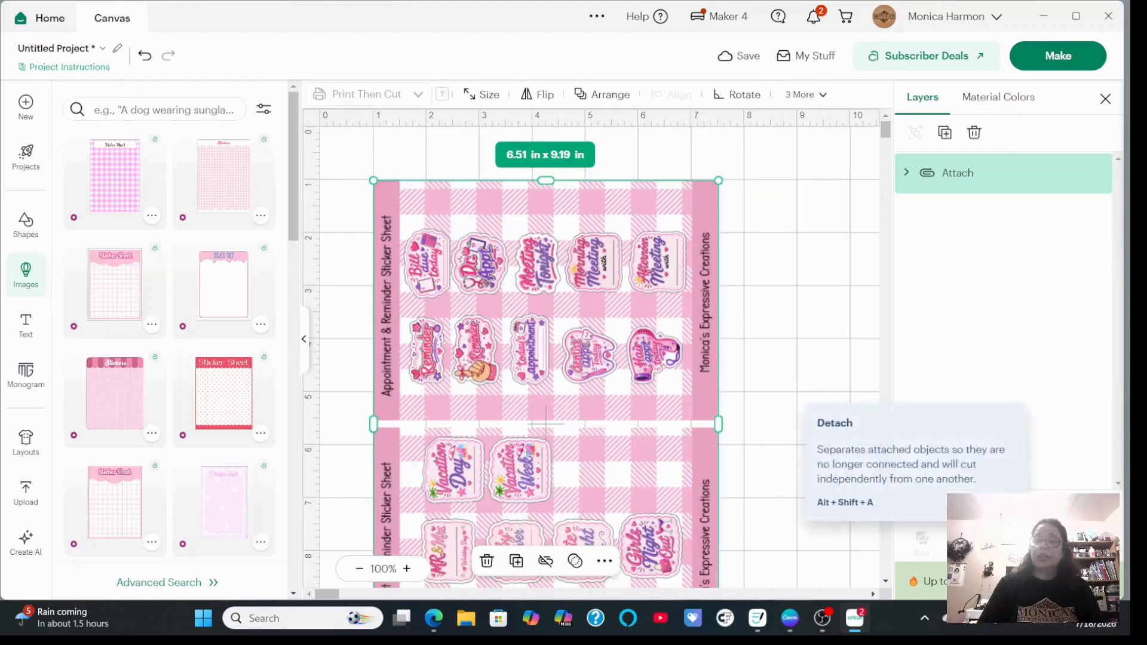
pyautogui.click(1082, 61)
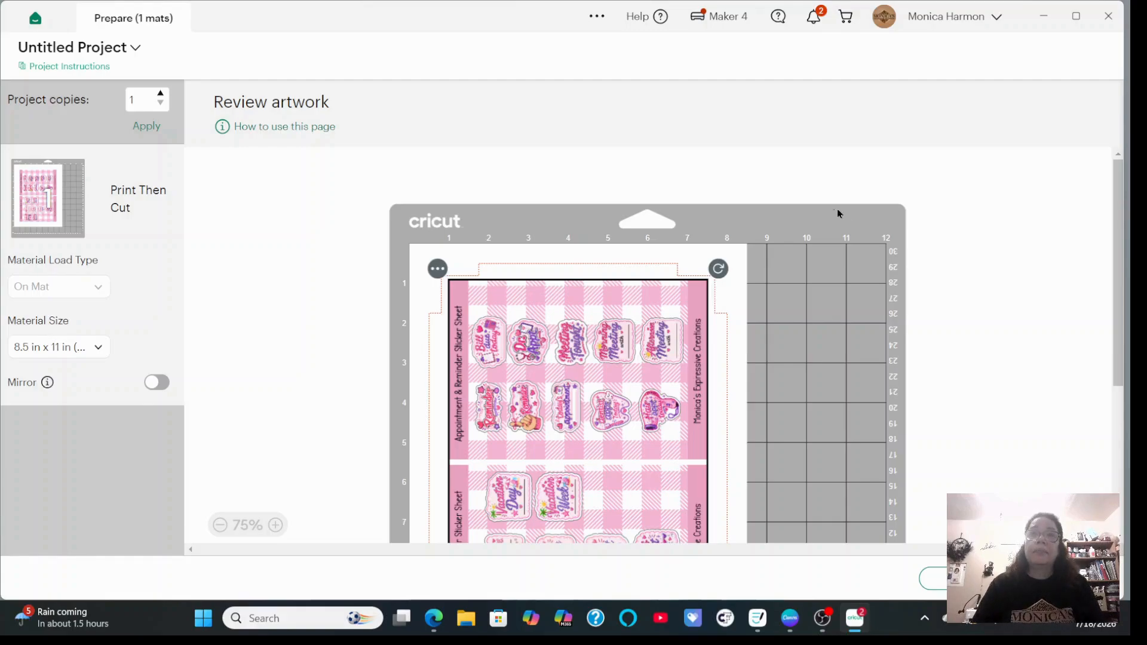
# Continue from the mat preview to the print setup, enable the system dialog, and open the computer's print dialog for the sticker page
pyautogui.scroll(-5, 756, 230)
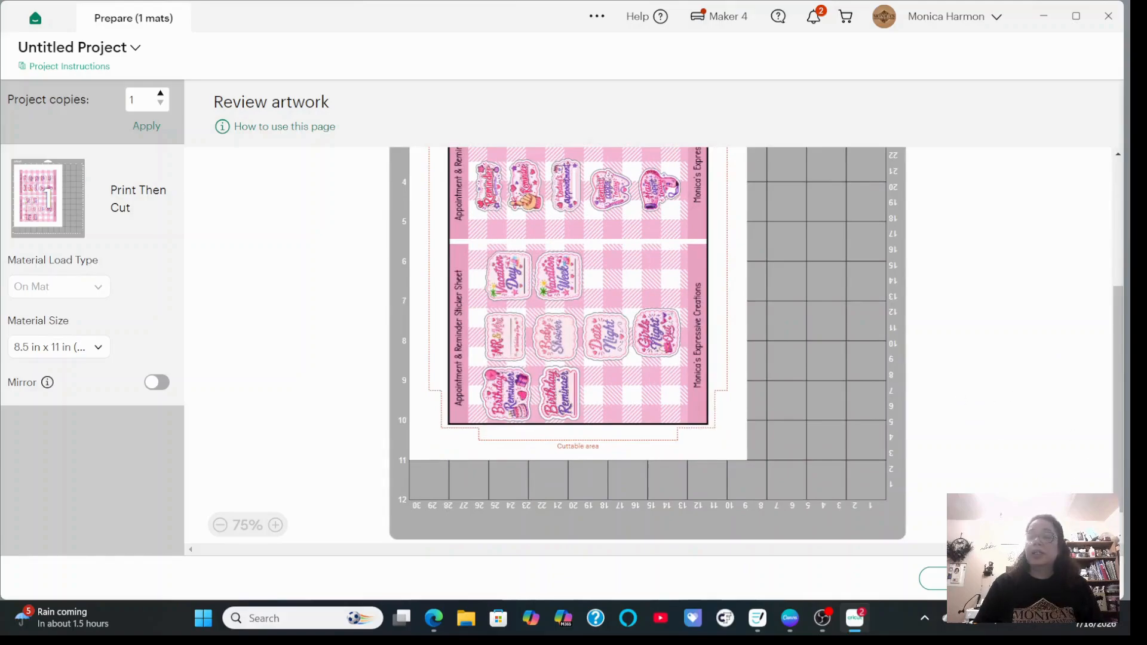
pyautogui.click(1061, 579)
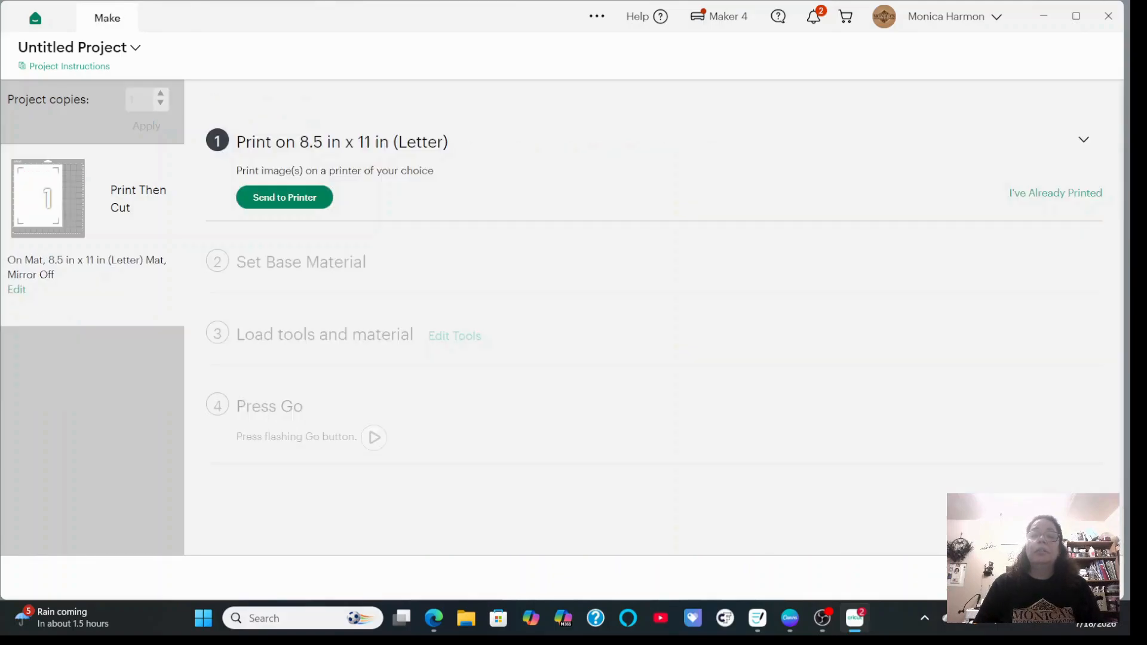
pyautogui.click(306, 202)
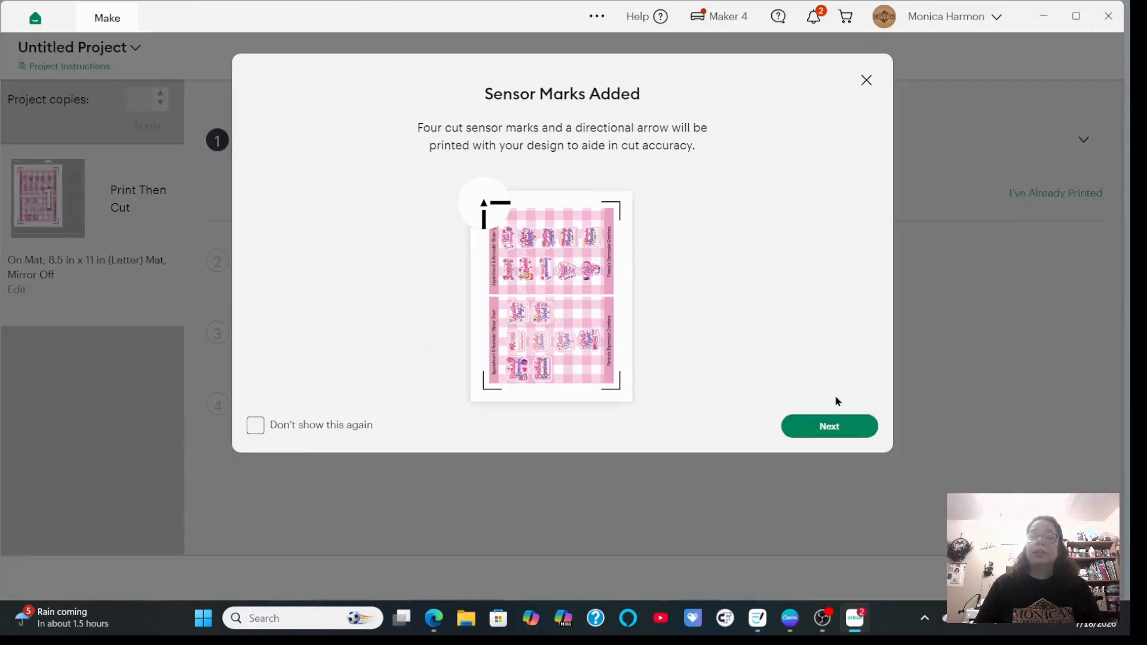
pyautogui.click(829, 428)
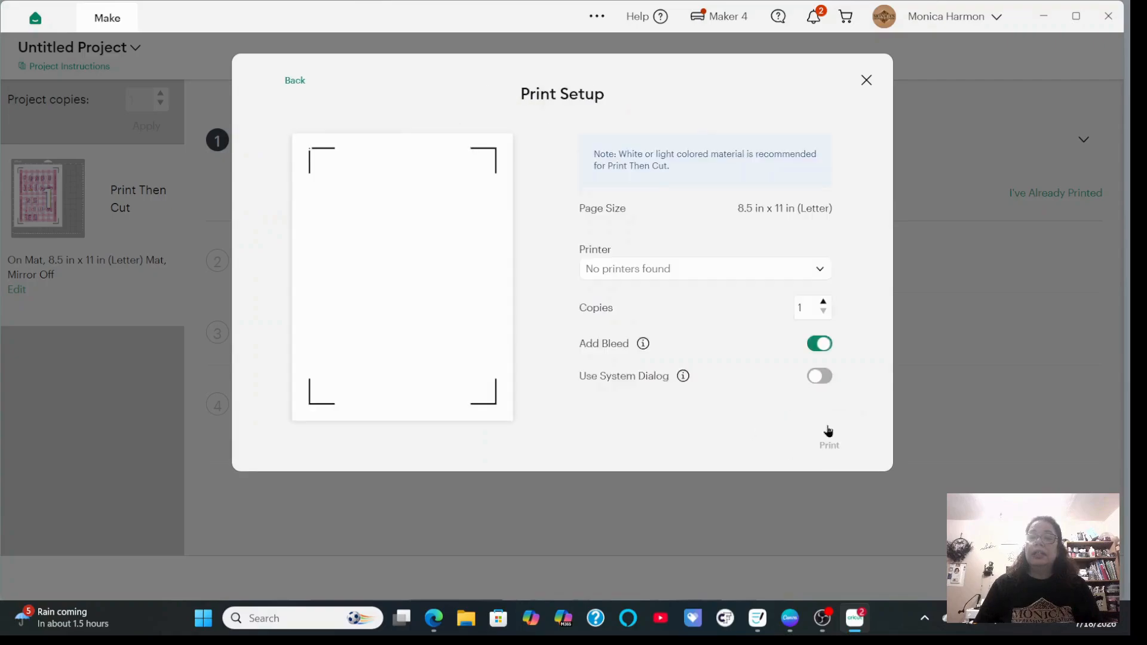
pyautogui.click(824, 376)
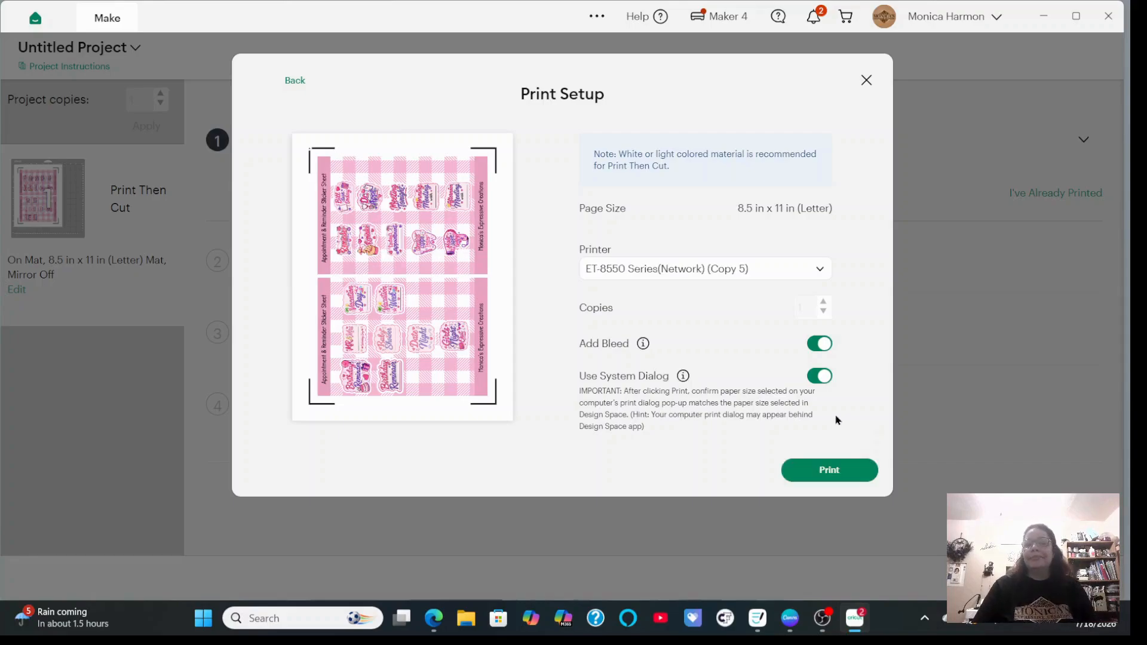
pyautogui.click(839, 473)
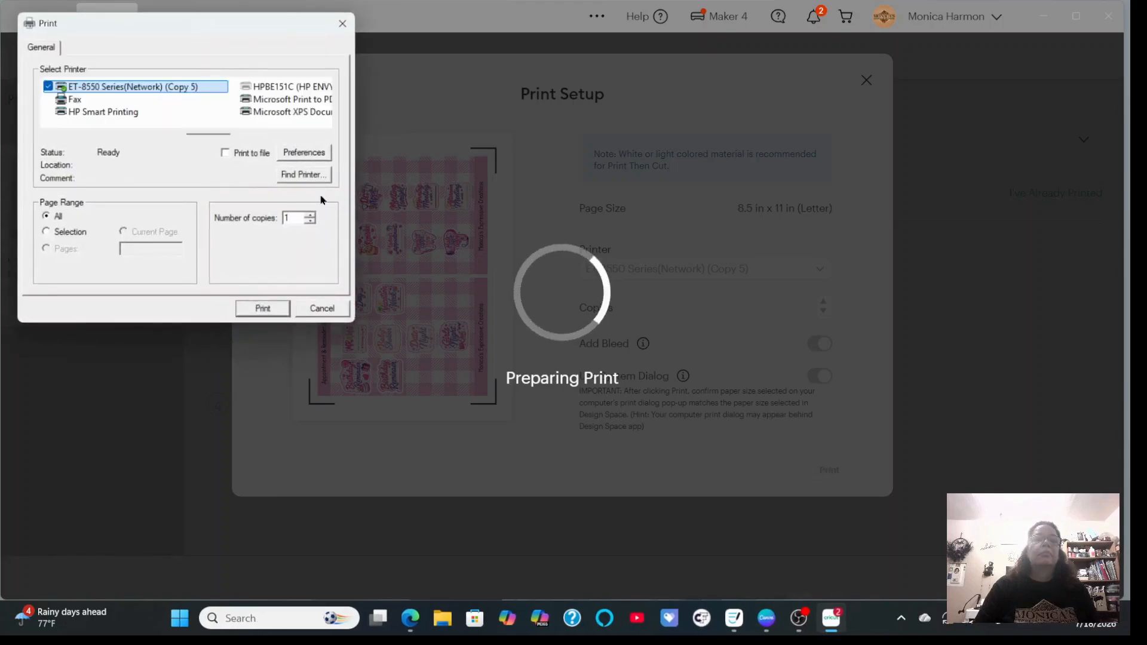
# Set the printer's paper source to Rear Paper Feeder and paper type to Premium Photo Paper Semi-Gloss, and print the sticker page
pyautogui.click(305, 152)
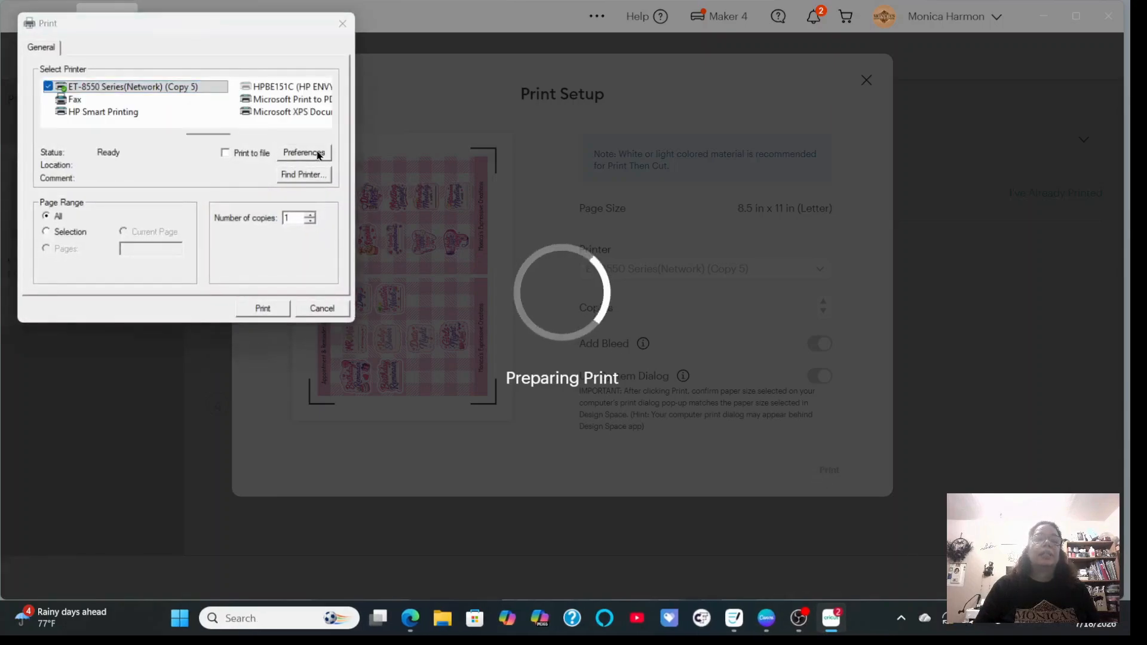
pyautogui.click(333, 124)
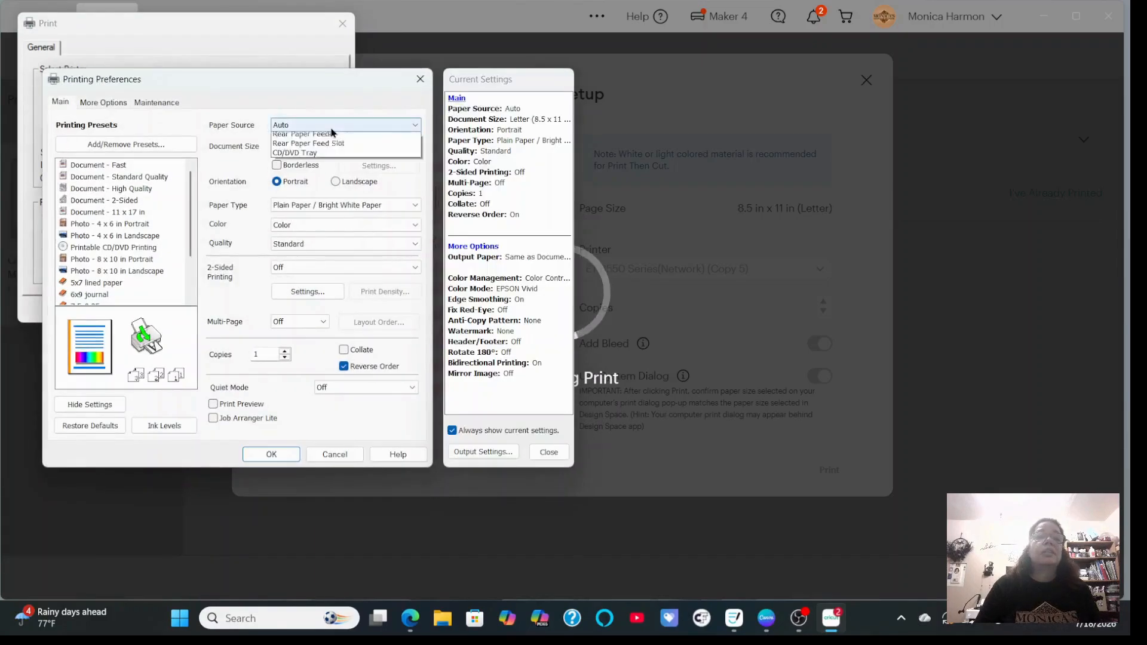
pyautogui.click(330, 175)
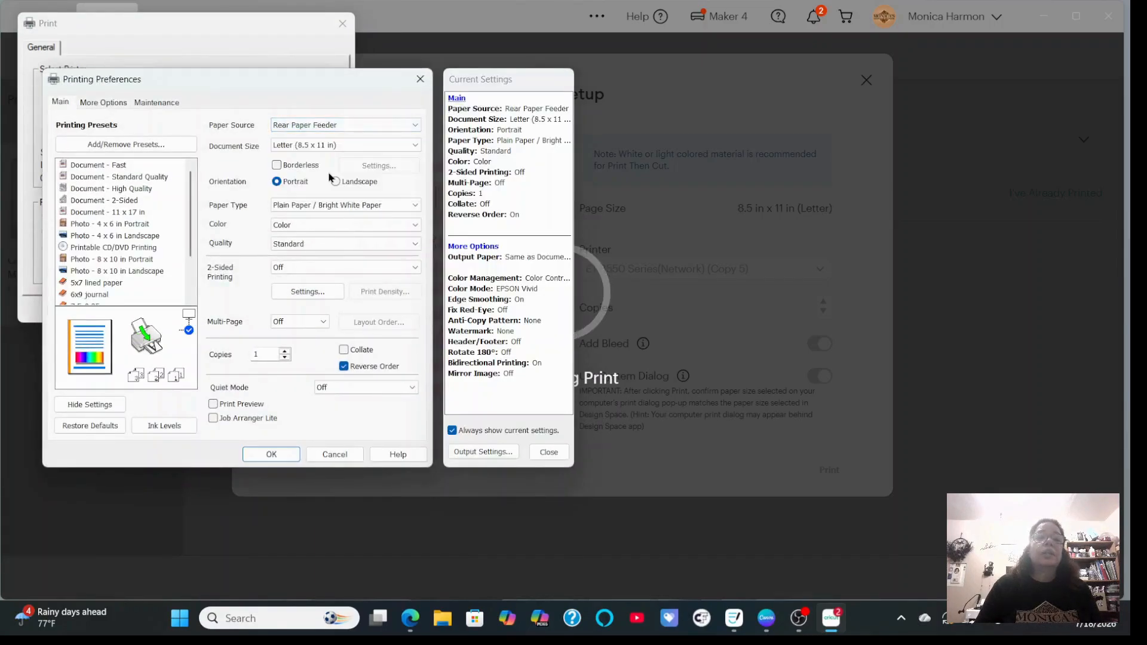
pyautogui.click(342, 203)
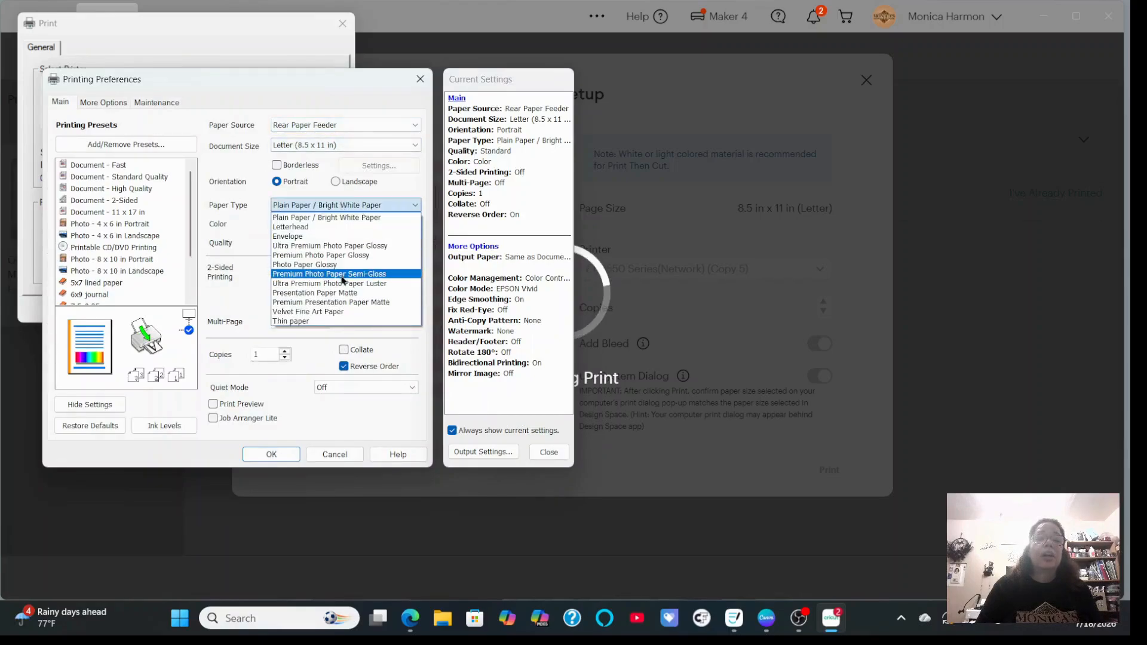
pyautogui.click(342, 274)
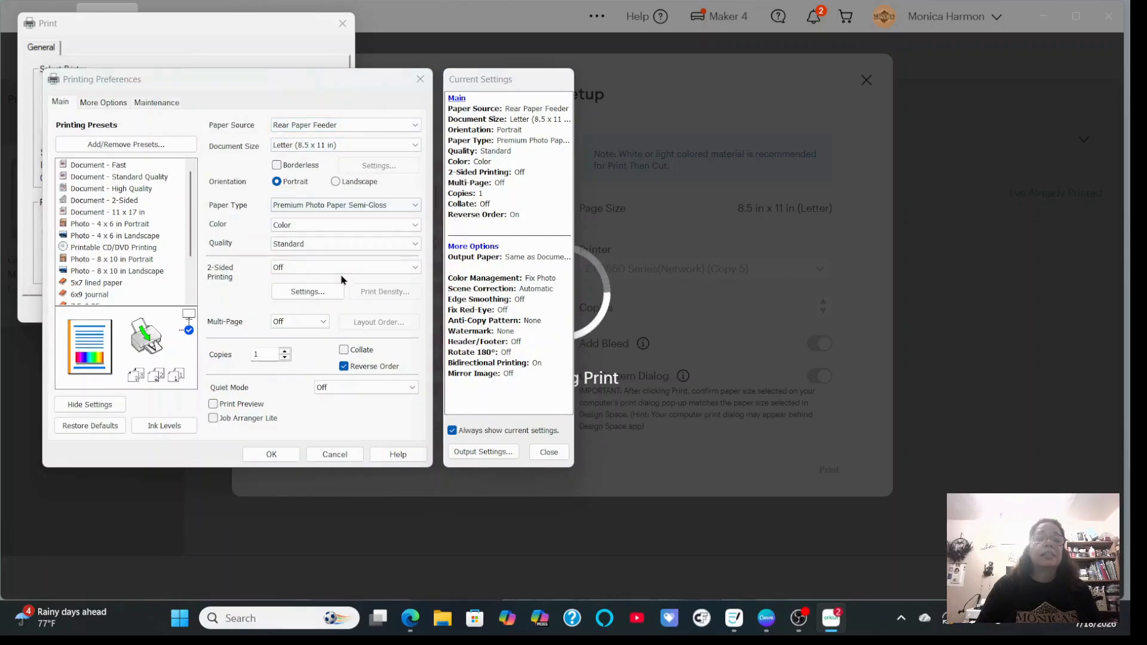
pyautogui.click(272, 455)
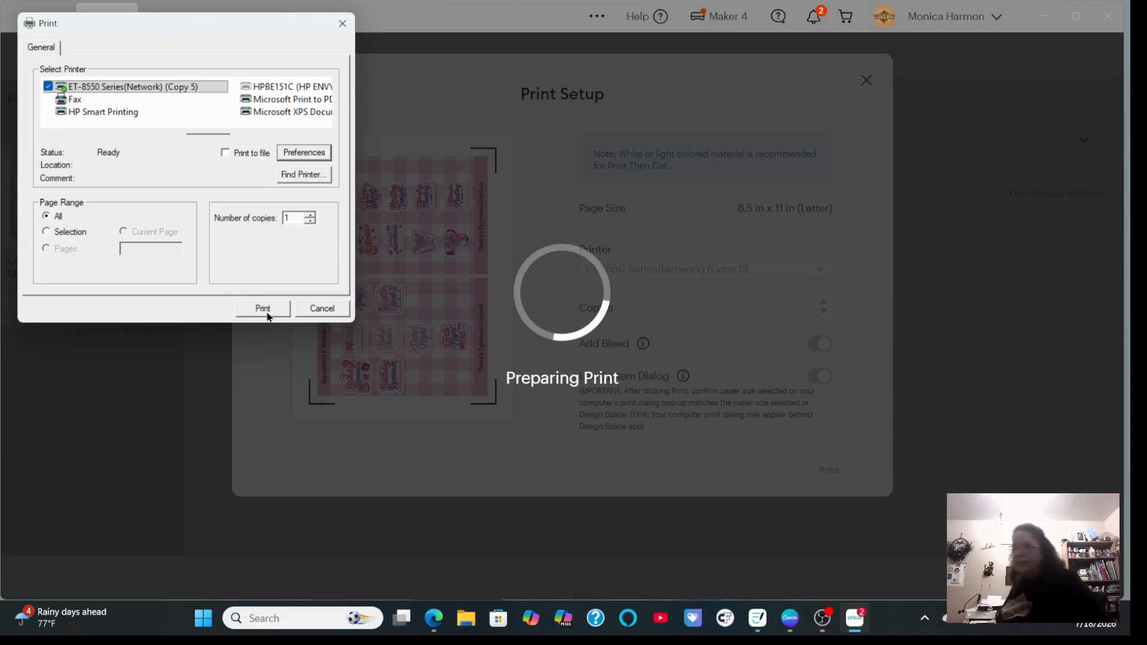
pyautogui.click(266, 315)
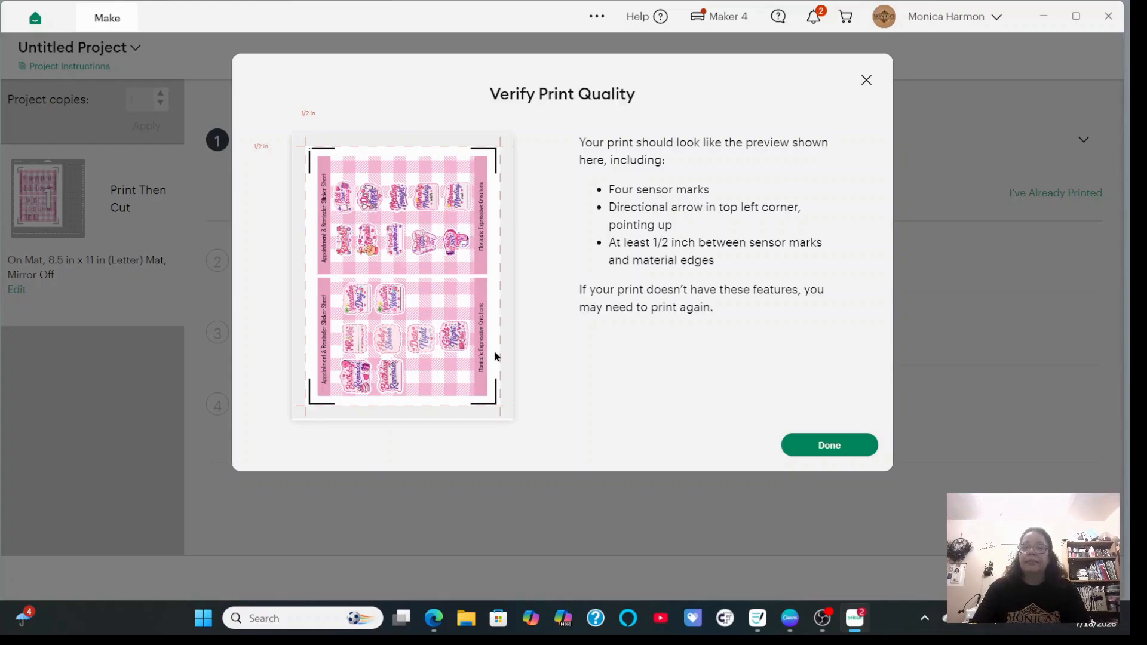
# Accept the print quality check, set the base material to Printable Sticker Paper, White, and bring up the tool and mat loading instructions
pyautogui.press('Return')
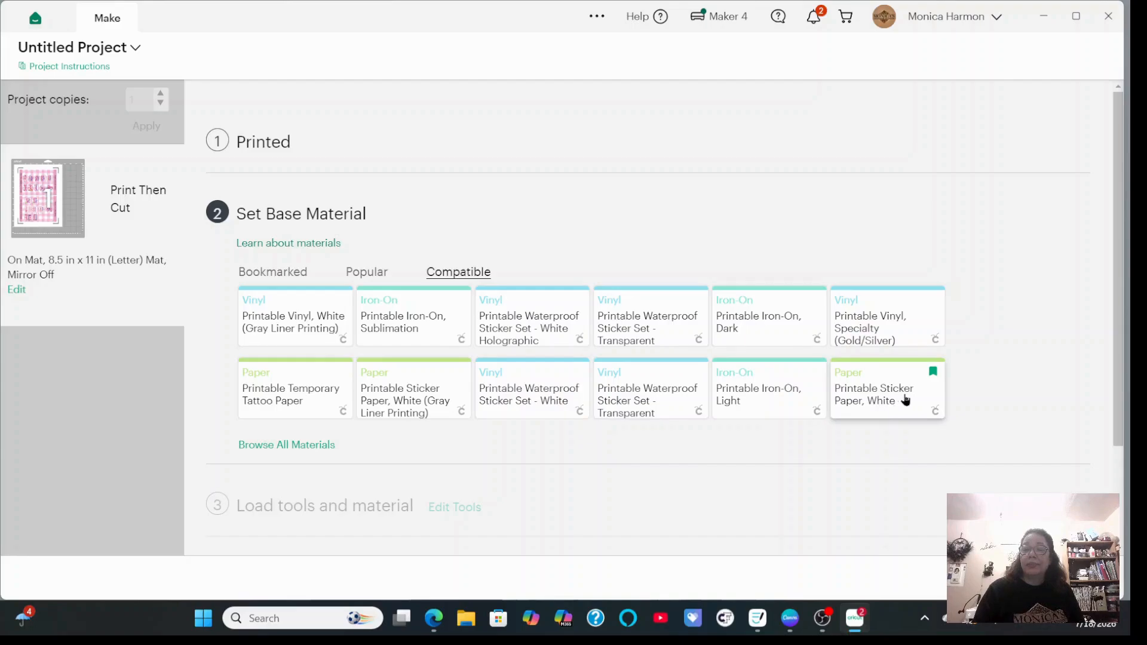
pyautogui.click(906, 400)
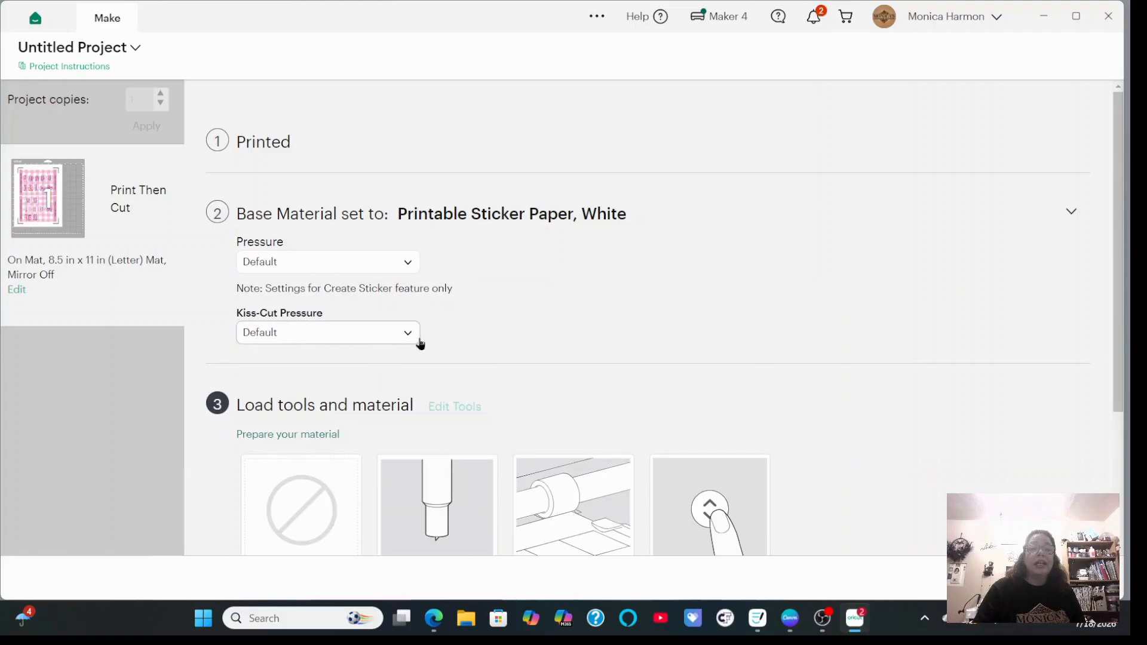
pyautogui.scroll(-3, 560, 337)
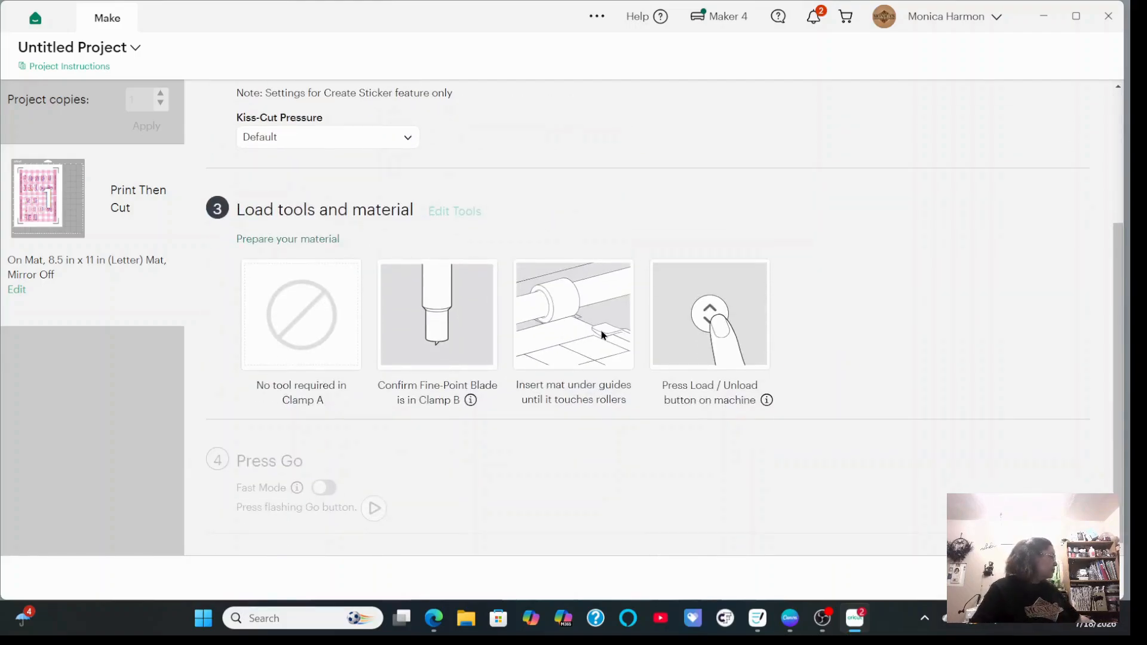